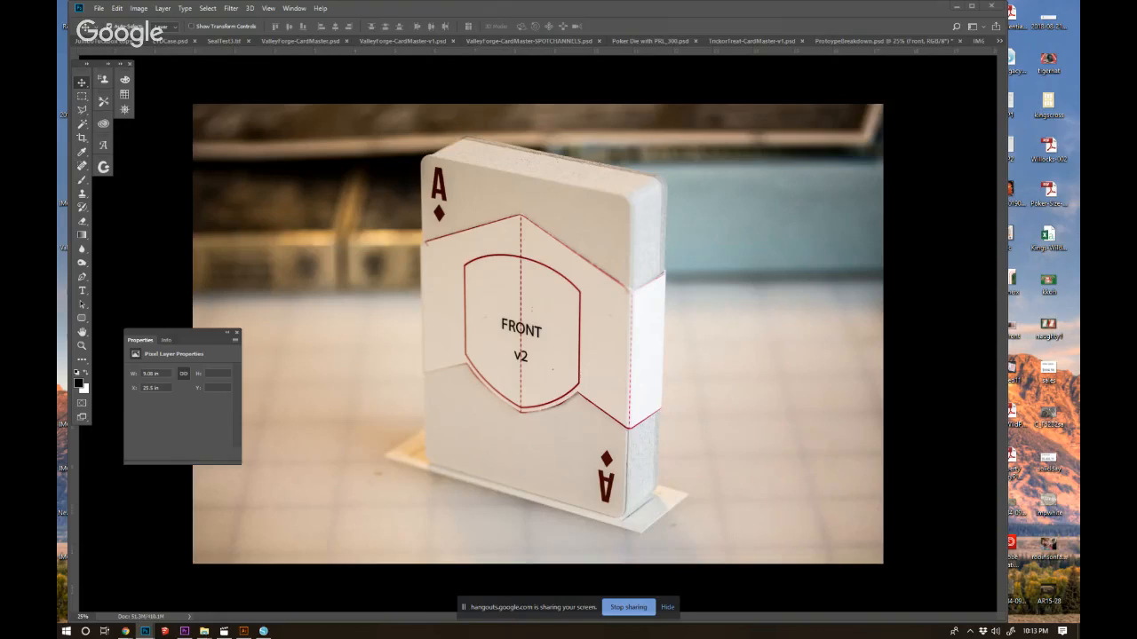
# Bring the Layers panel over the workspace, collapse the neighbouring panel group beside it, and bring up the ProtoypeBreakdown.psd document.
pyautogui.moveTo(1079, 133); pyautogui.dragTo(934, 82)
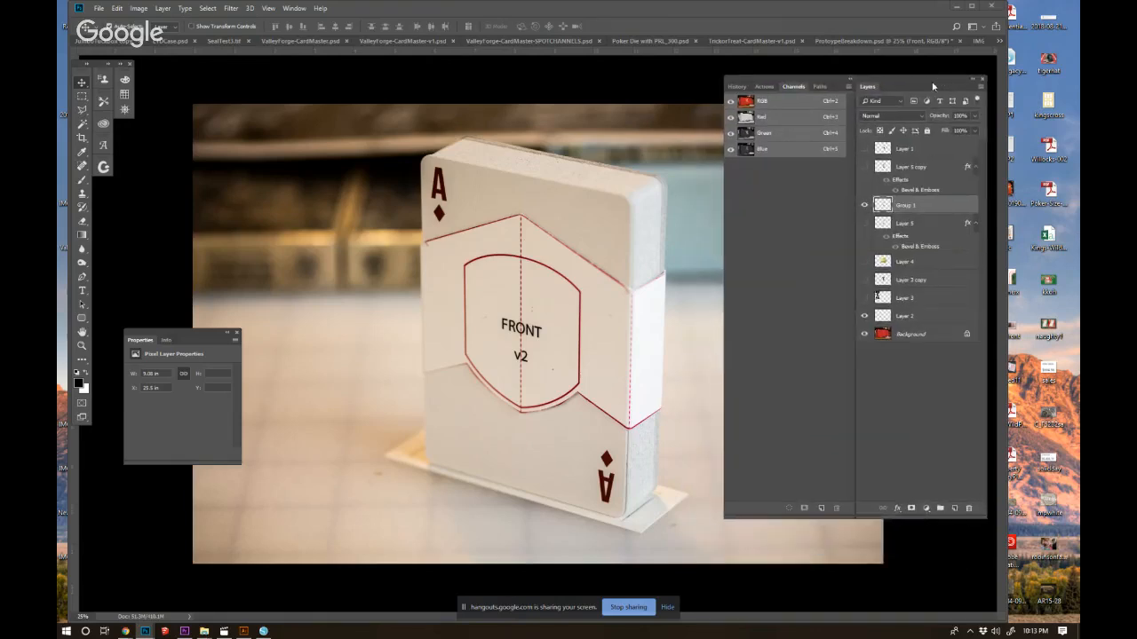
pyautogui.click(849, 79)
pyautogui.moveTo(827, 73); pyautogui.dragTo(929, 59)
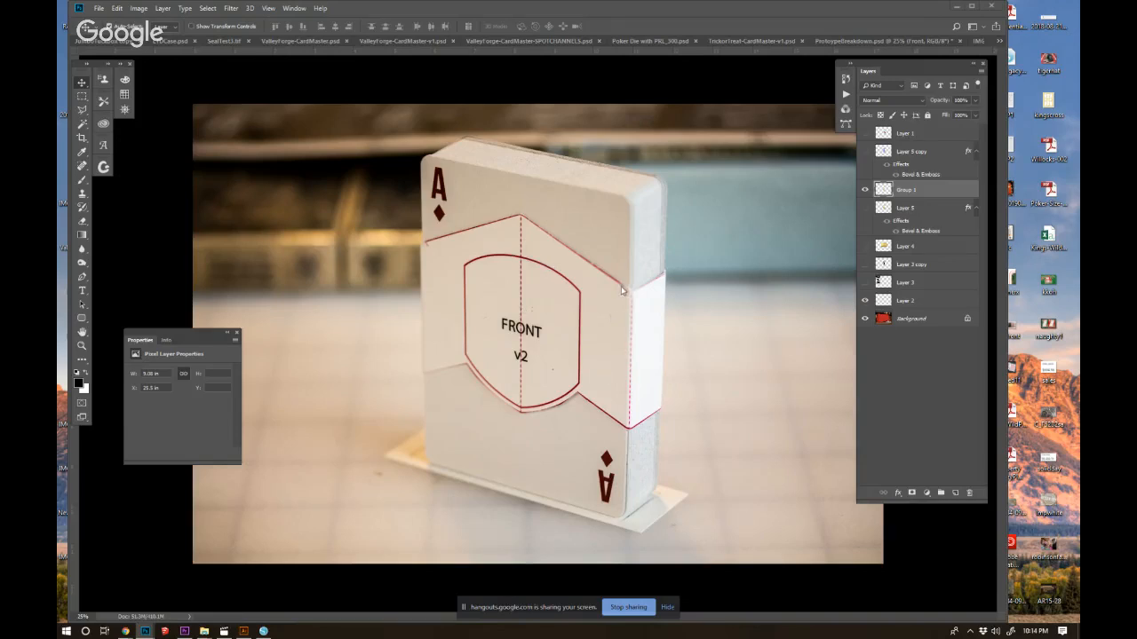
pyautogui.click(861, 44)
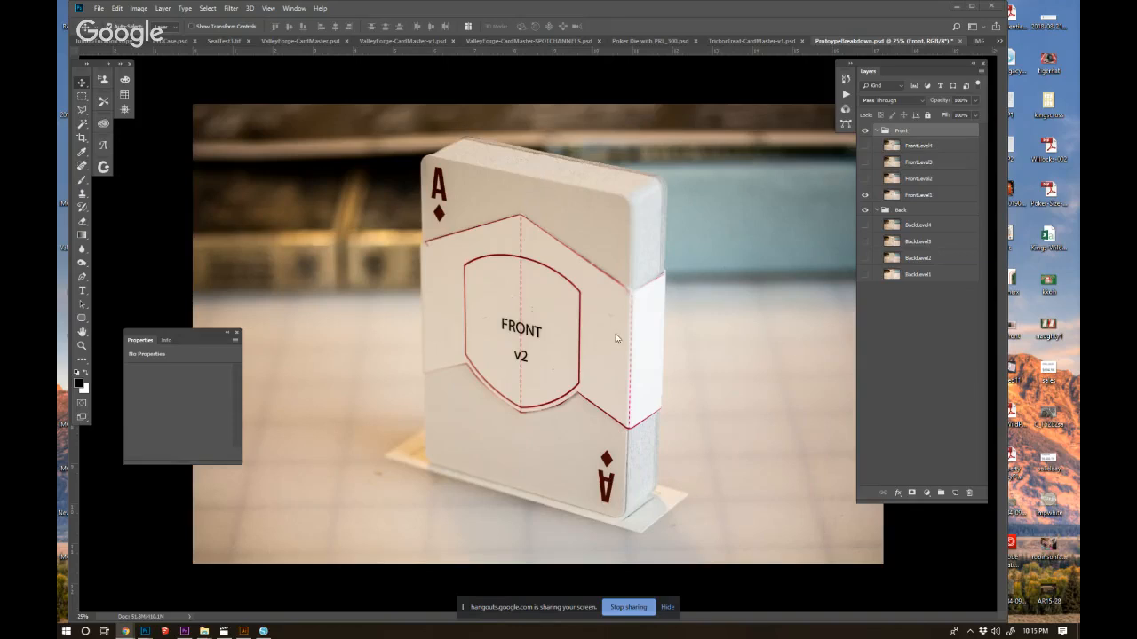
# Compare the first two front box stages by repeatedly showing and hiding FrontLevel2 over FrontLevel1, leaving FrontLevel2 shown.
pyautogui.click(920, 198)
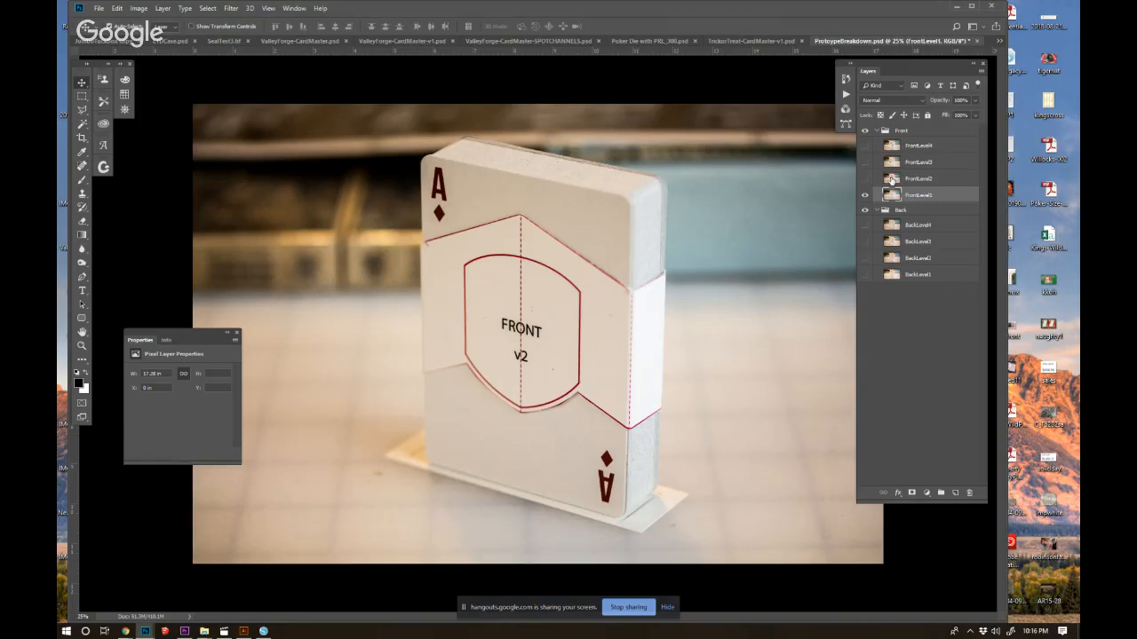
pyautogui.click(866, 182)
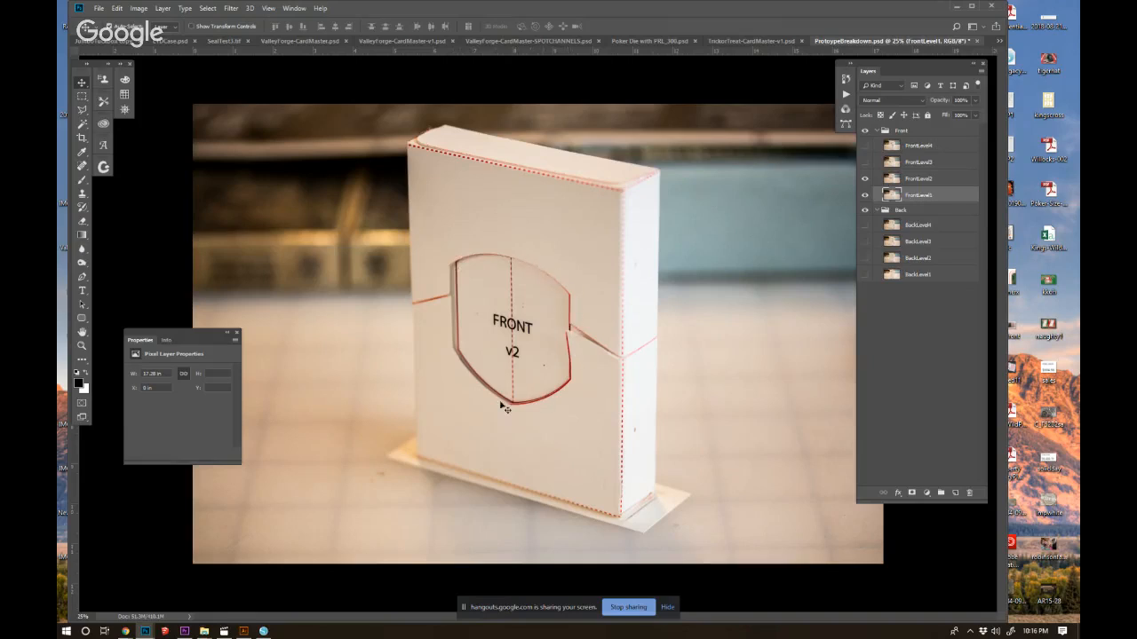
pyautogui.click(865, 178)
pyautogui.click(865, 179)
pyautogui.click(866, 181)
pyautogui.click(866, 181)
pyautogui.click(866, 181)
pyautogui.click(866, 180)
pyautogui.click(866, 180)
pyautogui.click(866, 180)
pyautogui.click(866, 180)
pyautogui.click(866, 180)
pyautogui.click(866, 180)
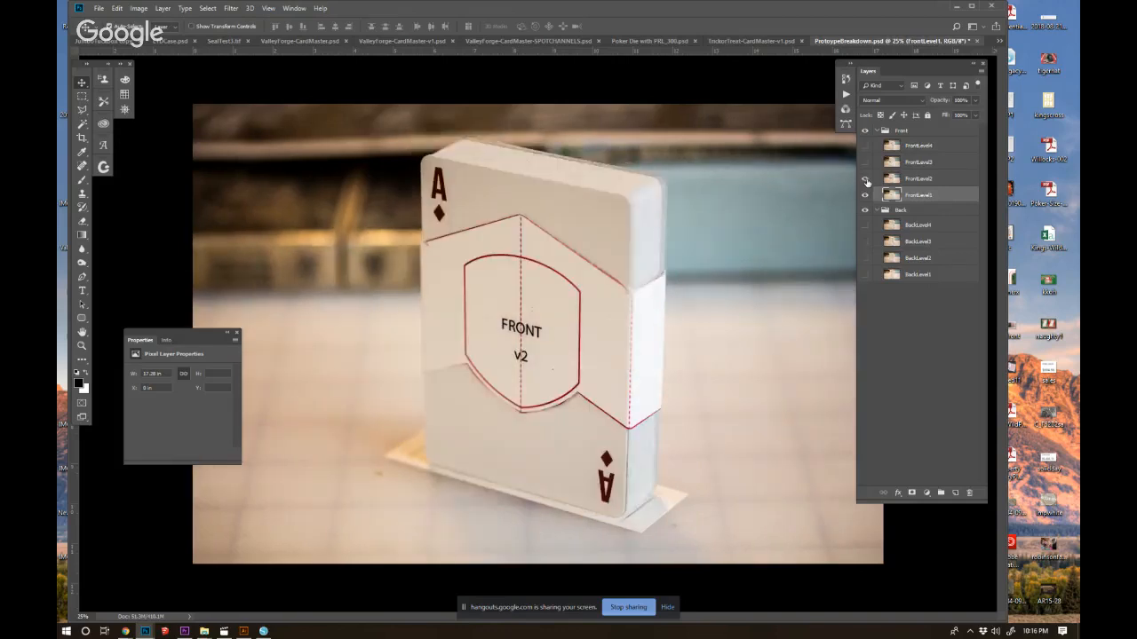
pyautogui.click(866, 181)
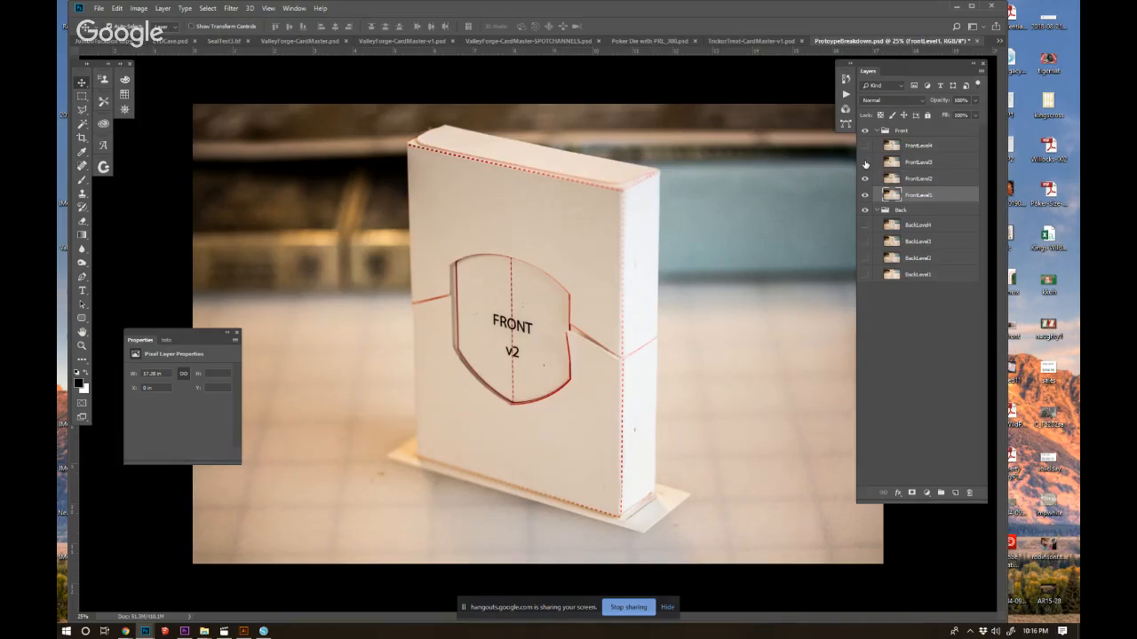
# Compare the box with and without its third front stage by toggling the visibility of FrontLevel3, leaving it shown.
pyautogui.click(865, 164)
pyautogui.click(865, 163)
pyautogui.click(865, 164)
pyautogui.click(865, 163)
pyautogui.click(865, 163)
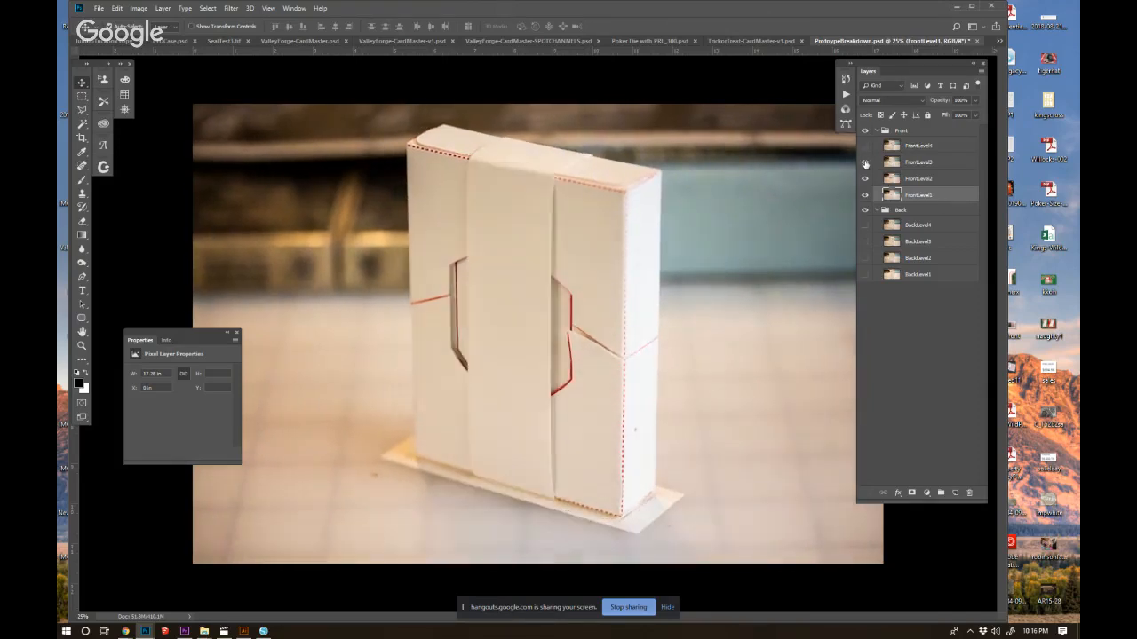
pyautogui.click(865, 163)
pyautogui.click(865, 163)
pyautogui.click(865, 163)
pyautogui.click(865, 163)
pyautogui.click(865, 163)
pyautogui.click(865, 163)
pyautogui.click(865, 164)
pyautogui.click(865, 163)
pyautogui.click(866, 164)
pyautogui.click(866, 164)
pyautogui.click(866, 165)
pyautogui.click(866, 164)
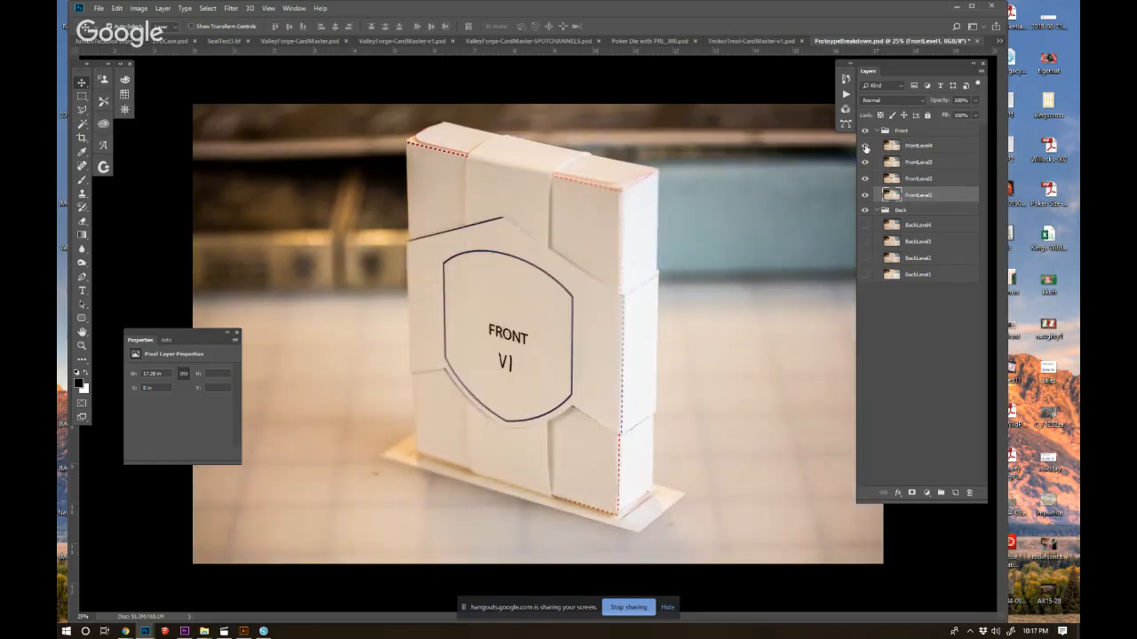
# Toggle FrontLevel4 to inspect the outermost front piece, and hide FrontLevel2 through FrontLevel4 so only FrontLevel1 is shown.
pyautogui.click(866, 148)
pyautogui.click(866, 148)
pyautogui.click(866, 148)
pyautogui.click(866, 148)
pyautogui.click(866, 149)
pyautogui.click(865, 190)
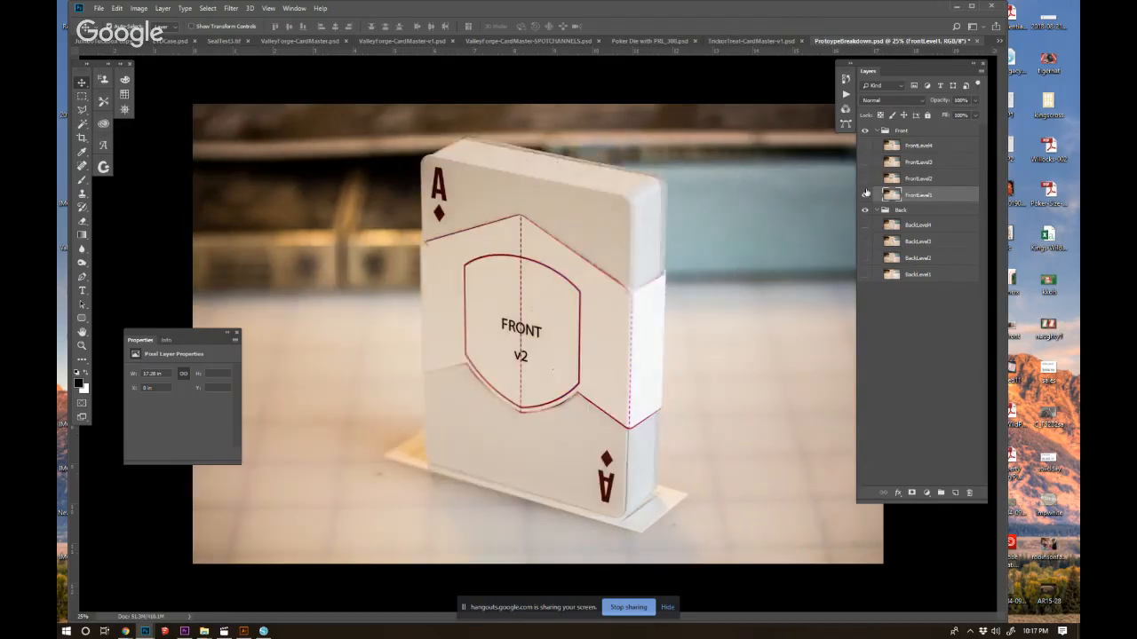
# Build up the front of the box by showing FrontLevel2, FrontLevel3 and FrontLevel4 in order.
pyautogui.click(866, 179)
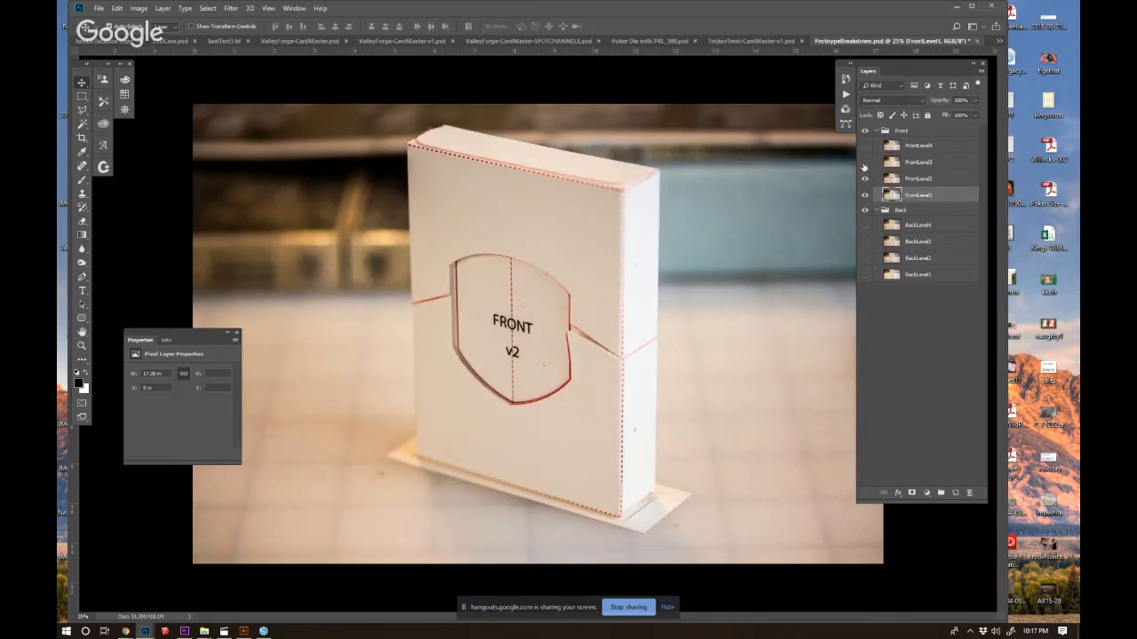
pyautogui.click(865, 163)
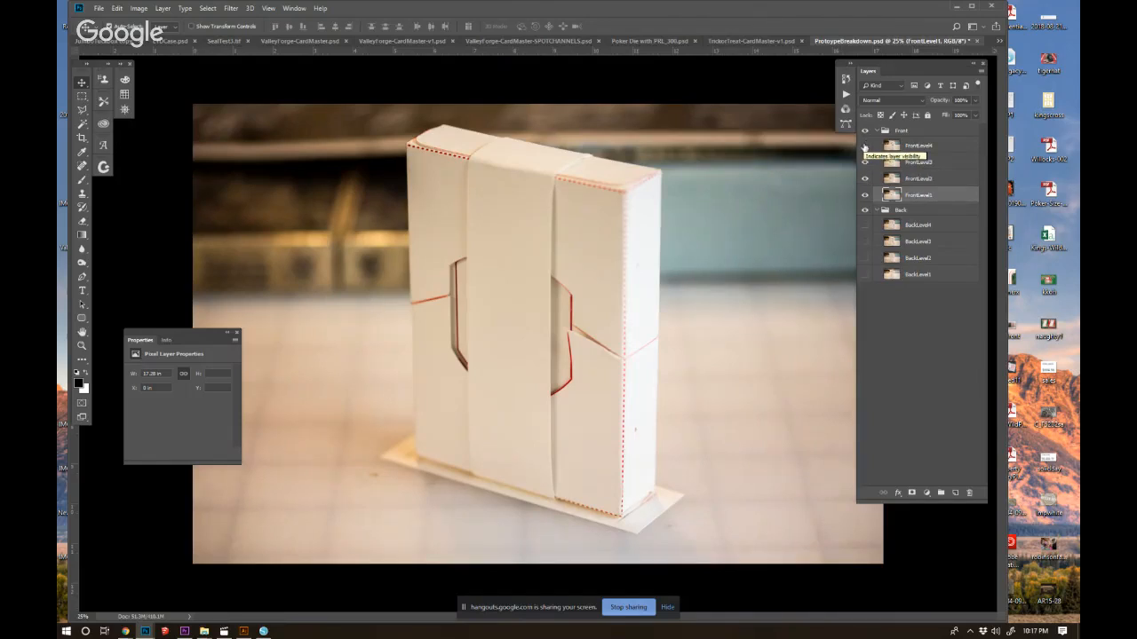
pyautogui.click(865, 146)
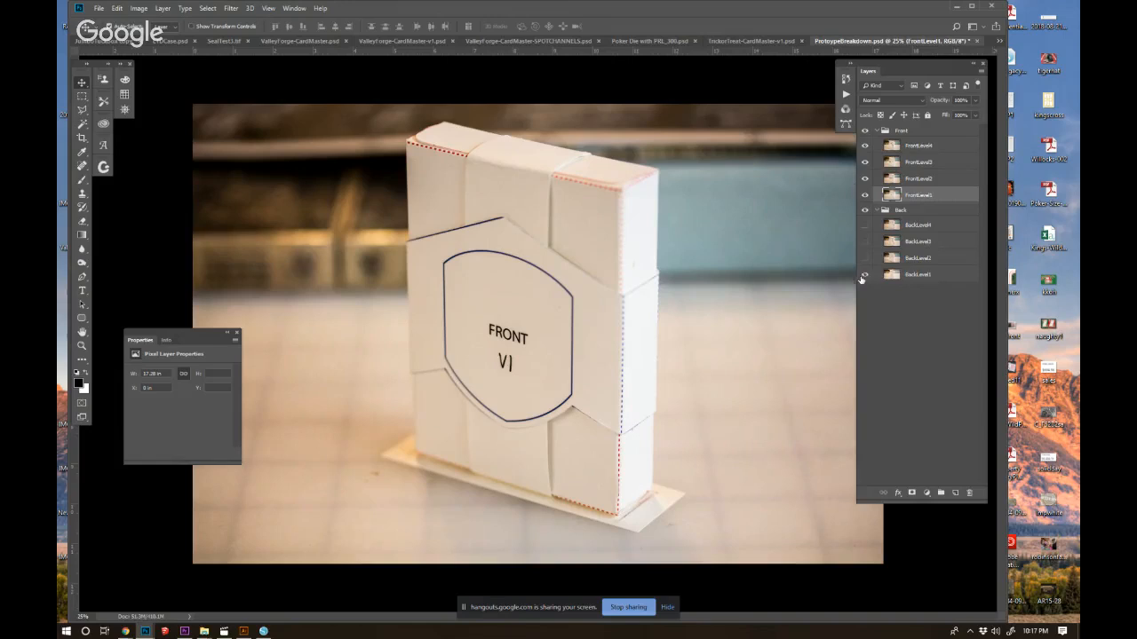
# Collapse and hide the Front group, and compare the back stages by toggling BackLevel2 over BackLevel1, leaving it shown.
pyautogui.click(879, 130)
pyautogui.click(865, 130)
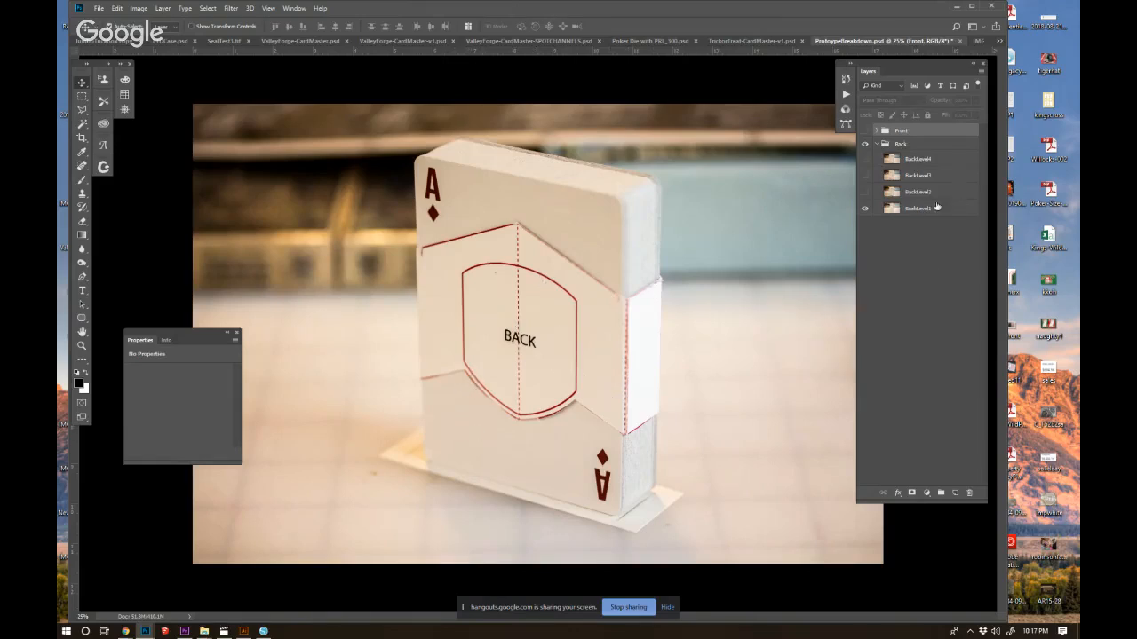
pyautogui.click(864, 193)
pyautogui.click(865, 193)
pyautogui.click(865, 193)
pyautogui.click(864, 192)
pyautogui.click(864, 193)
pyautogui.click(865, 193)
pyautogui.click(864, 193)
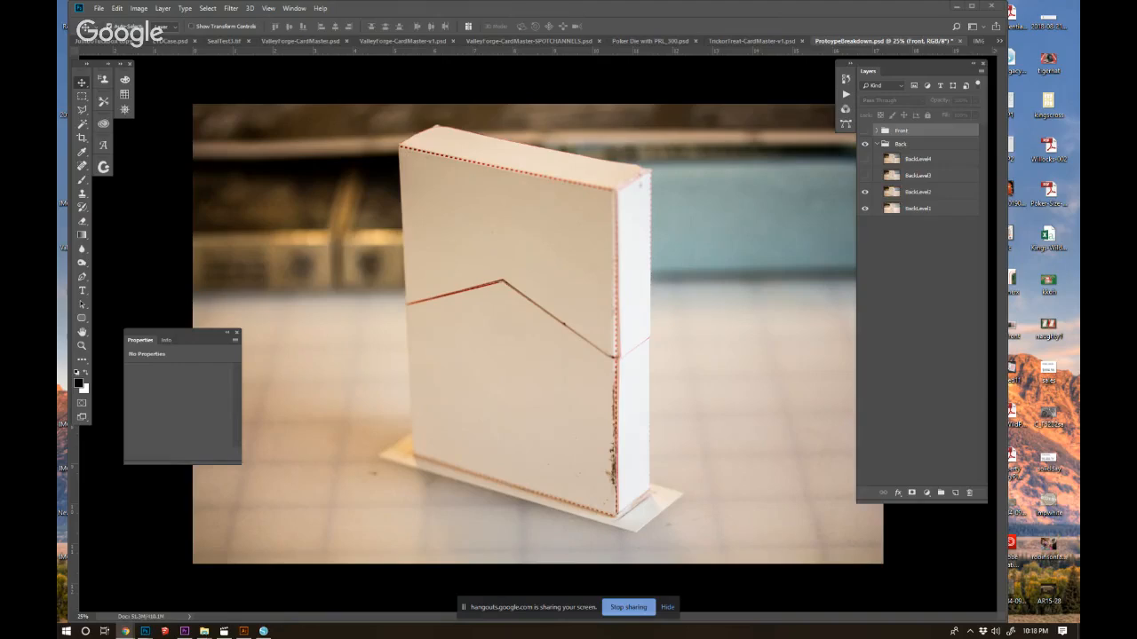
# Switch to Chrome, enlarge the third family crest in the image search results for reference, and return to Photoshop.
pyautogui.moveTo(59, 53); pyautogui.dragTo(553, 67)
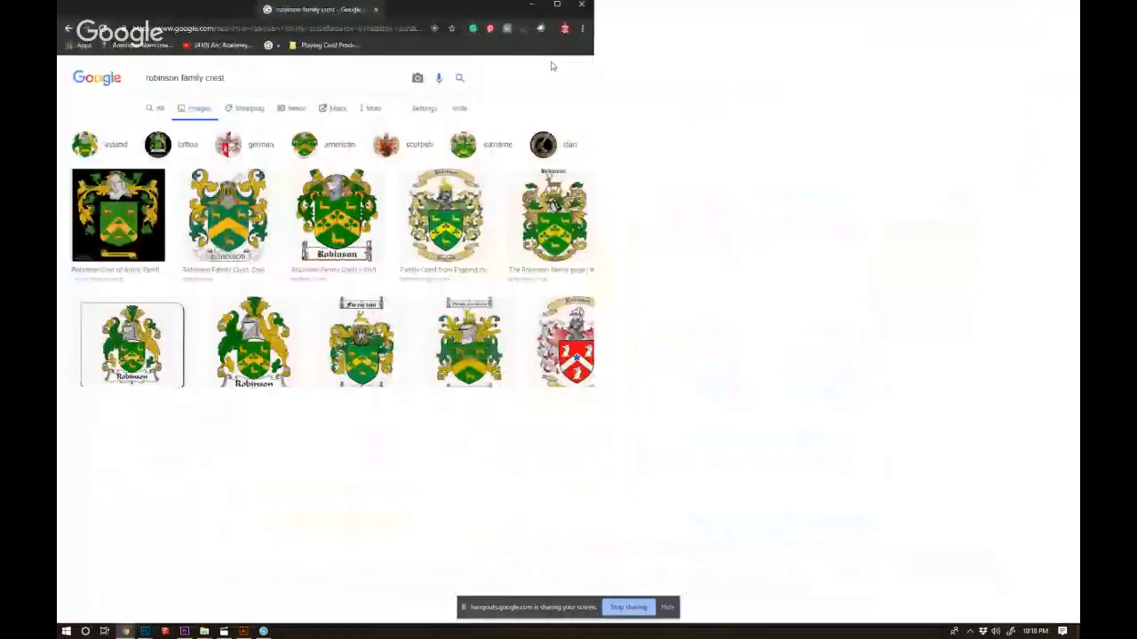
pyautogui.click(339, 216)
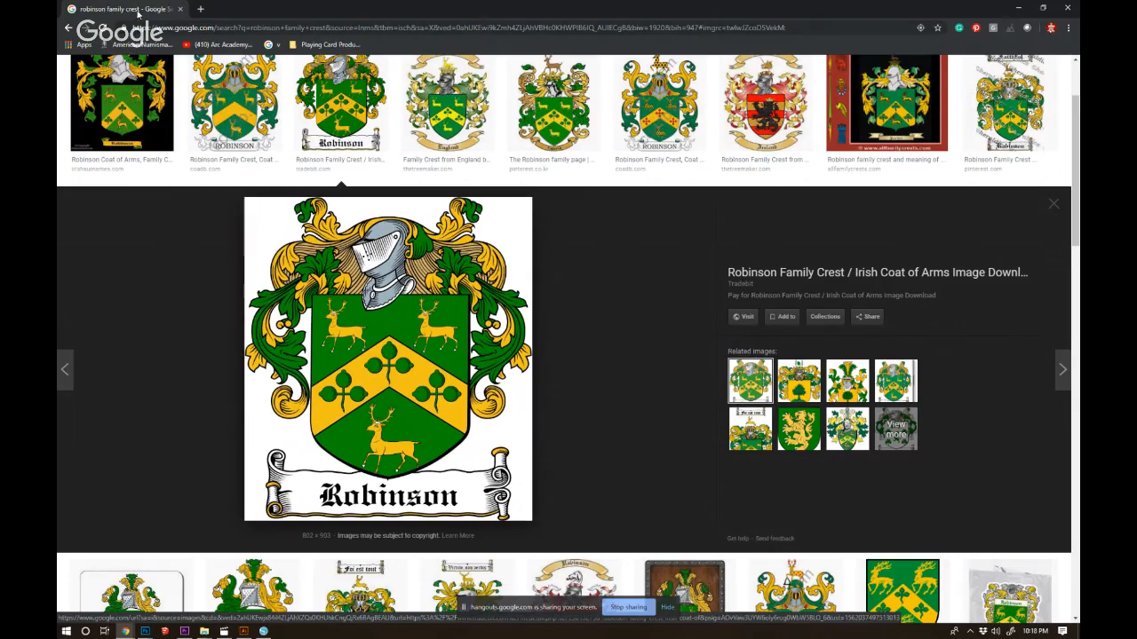
pyautogui.moveTo(140, 11); pyautogui.dragTo(59, 12)
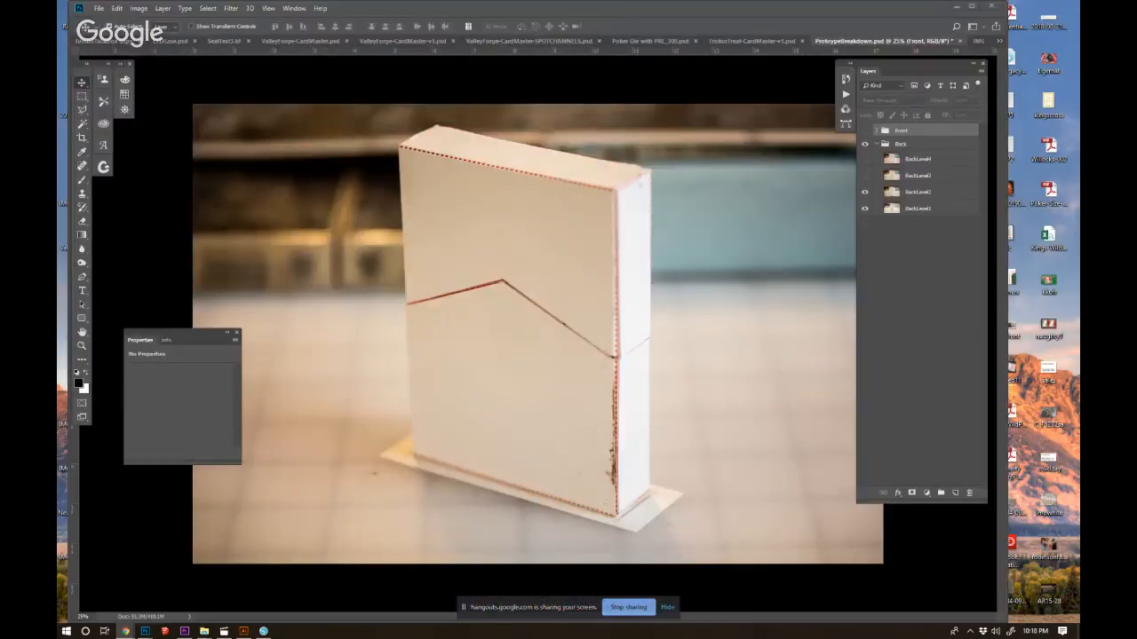
# Toggle BackLevel3 and BackLevel4 in turn to inspect the remaining back stages, leaving both layers shown.
pyautogui.click(864, 175)
pyautogui.click(865, 175)
pyautogui.click(865, 175)
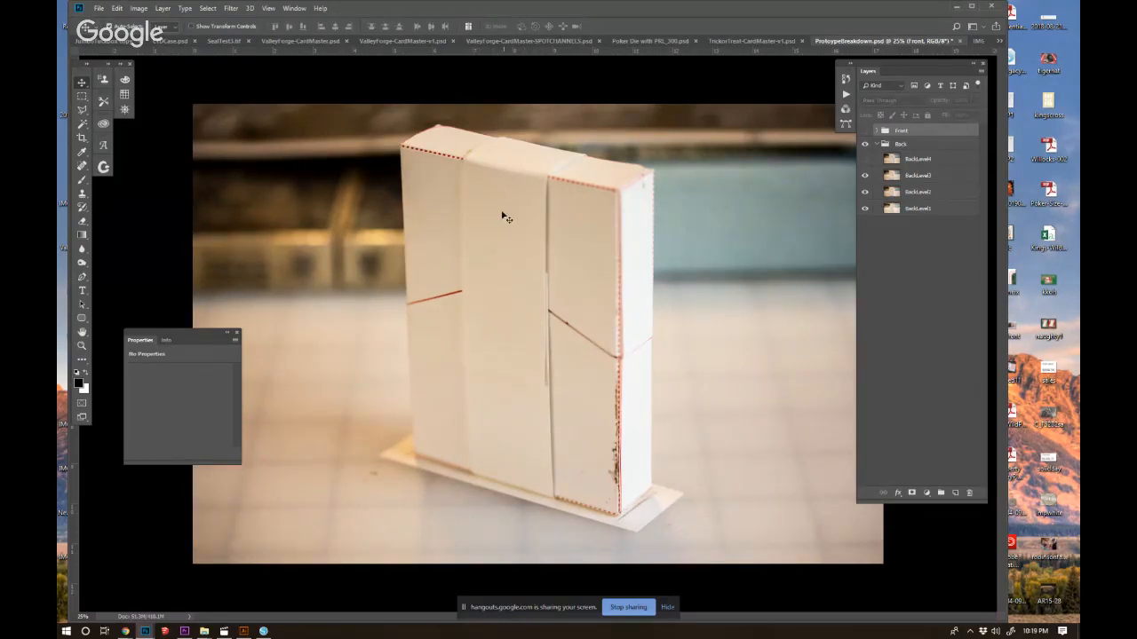
pyautogui.click(865, 160)
pyautogui.click(865, 160)
pyautogui.click(865, 160)
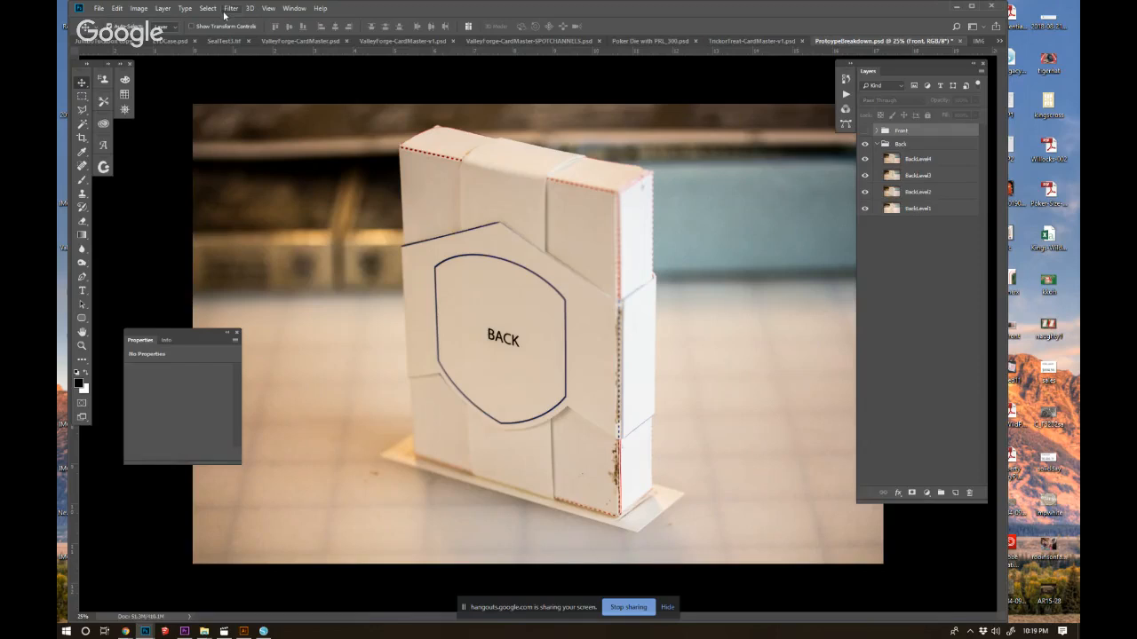
# Create a new Letter print document, 8.5 x 11 inches at 300 pixels/inch, in RGB Color with a white background.
pyautogui.click(99, 11)
pyautogui.click(107, 19)
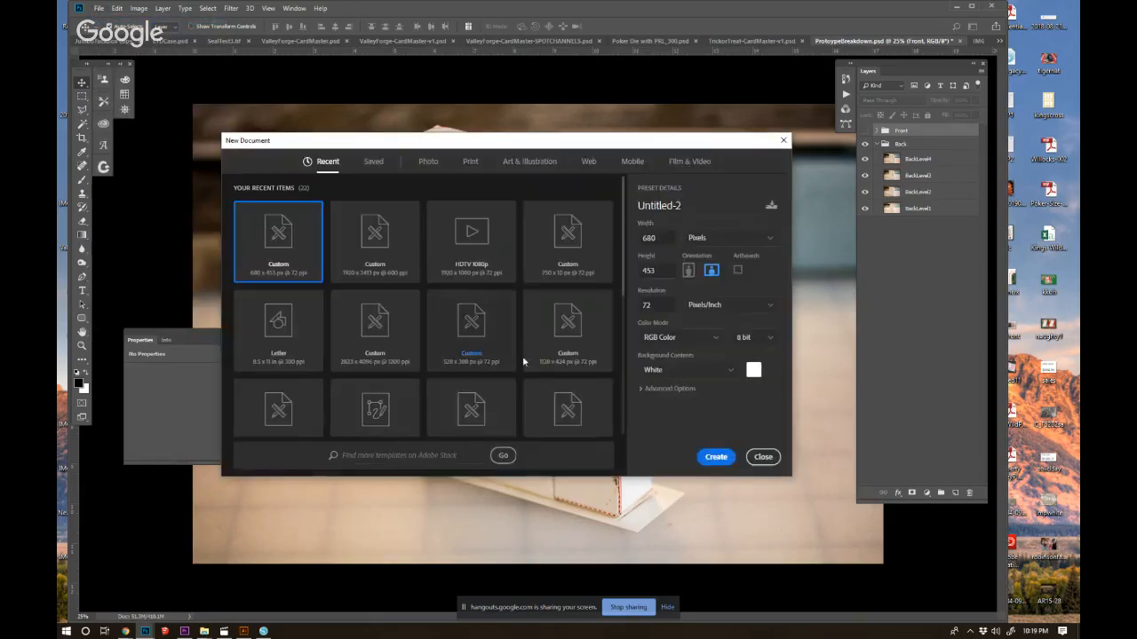
pyautogui.click(469, 163)
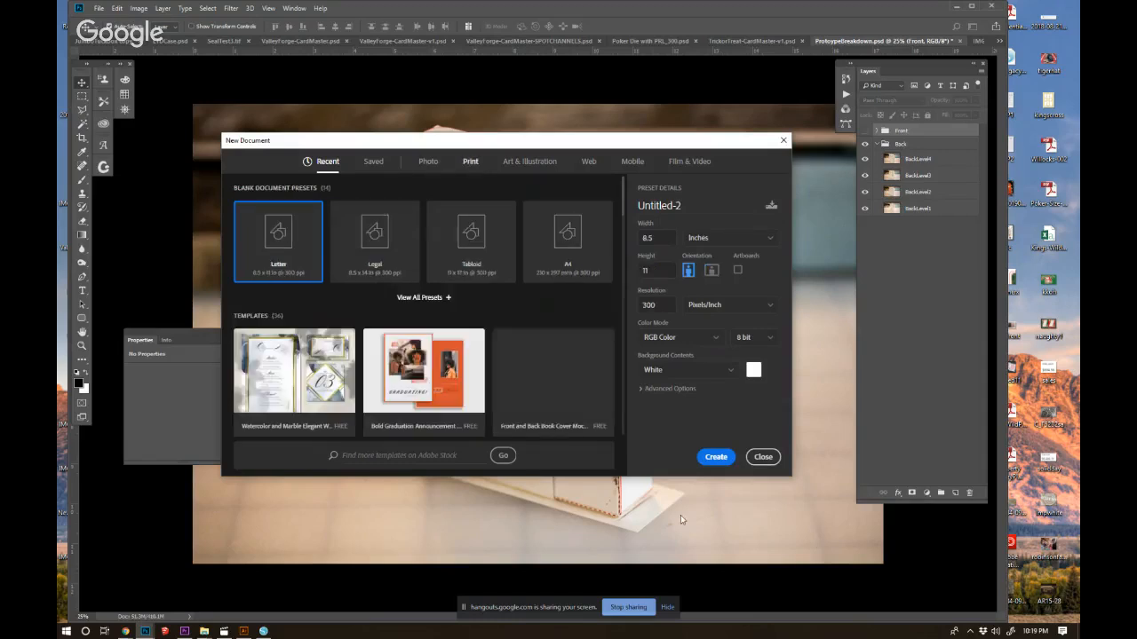
pyautogui.click(716, 458)
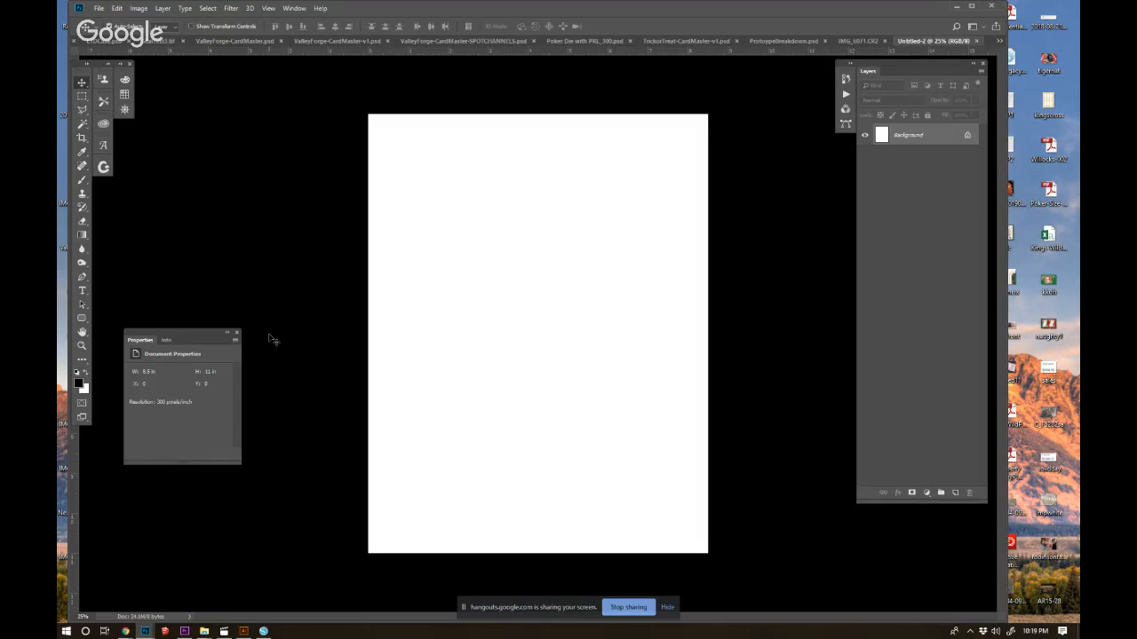
# Add an empty layer above the background, choose a brush for sketching with the Brush tool, and undo a trial stroke.
pyautogui.click(954, 492)
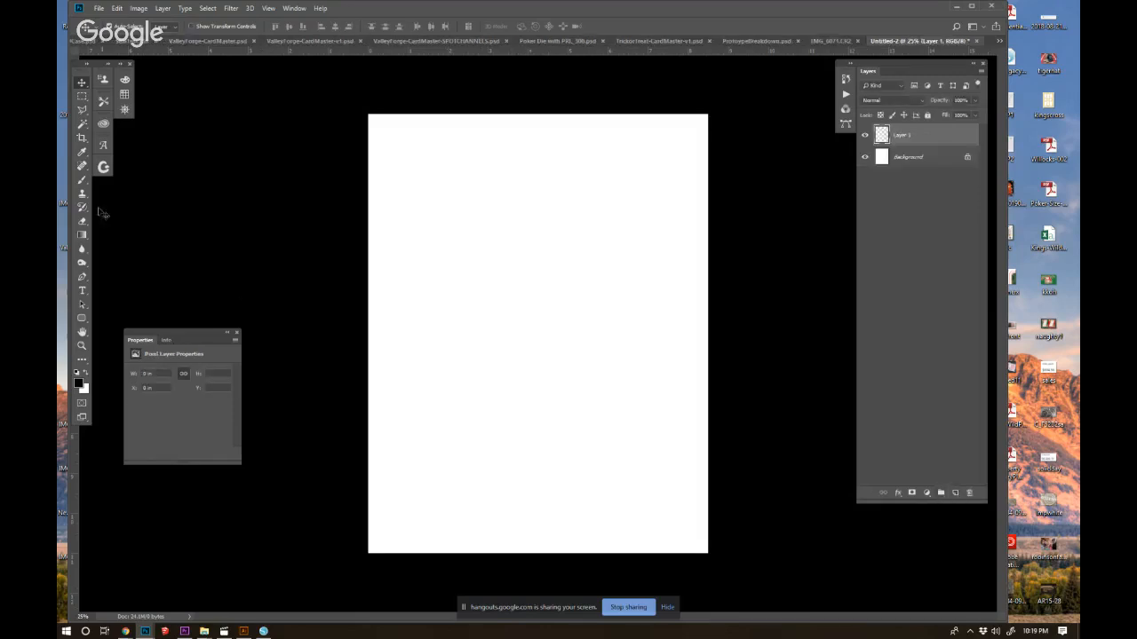
pyautogui.click(82, 180)
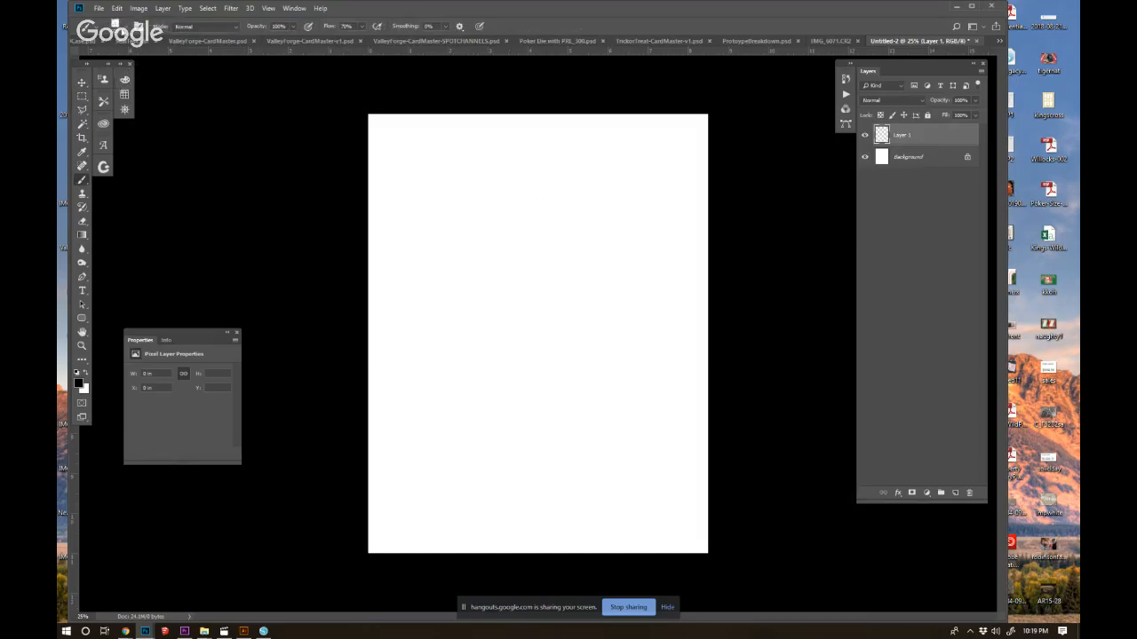
pyautogui.click(116, 26)
pyautogui.click(149, 132)
pyautogui.moveTo(546, 272)
pyautogui.mouseDown()
pyautogui.moveTo(454, 364)
pyautogui.moveTo(486, 460)
pyautogui.mouseUp()
pyautogui.hotkey('ctrl', 'z')
# Sketch a tall shield outline about 2.6 in wide at the page centre, with a curved upper edge and pointed base.
pyautogui.moveTo(500, 211)
pyautogui.mouseDown()
pyautogui.moveTo(590, 215)
pyautogui.moveTo(514, 197)
pyautogui.moveTo(489, 213)
pyautogui.mouseUp()
pyautogui.moveTo(592, 213); pyautogui.dragTo(589, 414)
pyautogui.moveTo(489, 213)
pyautogui.mouseDown()
pyautogui.moveTo(493, 435)
pyautogui.moveTo(488, 413)
pyautogui.moveTo(539, 450)
pyautogui.mouseUp()
pyautogui.moveTo(487, 413); pyautogui.dragTo(533, 449)
pyautogui.moveTo(589, 413)
pyautogui.mouseDown()
pyautogui.moveTo(533, 445)
pyautogui.moveTo(583, 412)
pyautogui.mouseUp()
pyautogui.moveTo(592, 309)
pyautogui.mouseDown()
pyautogui.moveTo(539, 276)
pyautogui.moveTo(592, 309)
pyautogui.mouseUp()
# Sketch a chevron band across the middle of the shield and fill it with three small clover emblems.
pyautogui.moveTo(539, 277)
pyautogui.mouseDown()
pyautogui.moveTo(575, 298)
pyautogui.moveTo(495, 308)
pyautogui.mouseUp()
pyautogui.moveTo(537, 281)
pyautogui.mouseDown()
pyautogui.moveTo(488, 322)
pyautogui.moveTo(577, 343)
pyautogui.mouseUp()
pyautogui.moveTo(544, 321); pyautogui.dragTo(490, 351)
pyautogui.moveTo(539, 302)
pyautogui.mouseDown()
pyautogui.moveTo(528, 305)
pyautogui.moveTo(538, 307)
pyautogui.mouseUp()
pyautogui.moveTo(569, 302); pyautogui.dragTo(561, 322)
pyautogui.moveTo(510, 309); pyautogui.dragTo(510, 330)
pyautogui.moveTo(508, 327); pyautogui.dragTo(522, 319)
# Draw four oval placeholders inside the shield, two above the chevron and two below it.
pyautogui.moveTo(561, 226)
pyautogui.mouseDown()
pyautogui.moveTo(568, 232)
pyautogui.moveTo(544, 257)
pyautogui.mouseUp()
pyautogui.moveTo(508, 229); pyautogui.dragTo(512, 242)
pyautogui.moveTo(557, 361); pyautogui.dragTo(561, 365)
pyautogui.moveTo(519, 362)
pyautogui.mouseDown()
pyautogui.moveTo(508, 382)
pyautogui.moveTo(521, 366)
pyautogui.mouseUp()
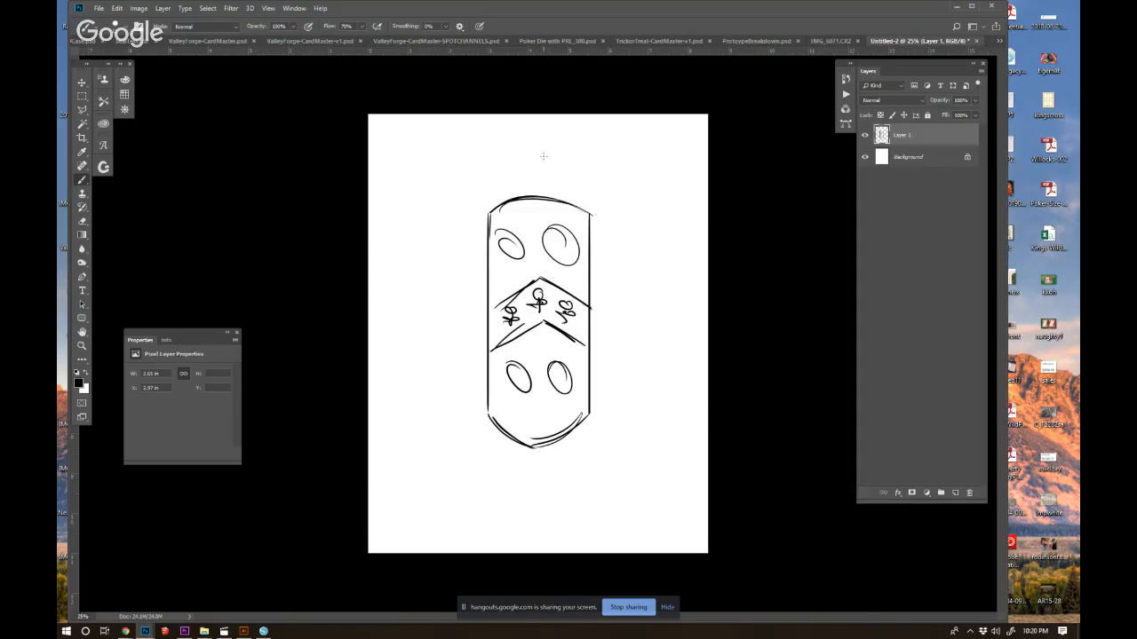
# Sketch a vertical sword behind the shield, with the hilt above it and the blade tip below it.
pyautogui.moveTo(545, 175)
pyautogui.mouseDown()
pyautogui.moveTo(545, 196)
pyautogui.moveTo(526, 197)
pyautogui.moveTo(576, 181)
pyautogui.moveTo(488, 169)
pyautogui.moveTo(540, 171)
pyautogui.moveTo(533, 124)
pyautogui.moveTo(525, 164)
pyautogui.mouseUp()
pyautogui.moveTo(524, 165); pyautogui.dragTo(530, 130)
pyautogui.moveTo(541, 446); pyautogui.dragTo(533, 515)
pyautogui.moveTo(530, 452)
pyautogui.mouseDown()
pyautogui.moveTo(531, 500)
pyautogui.moveTo(533, 490)
pyautogui.mouseUp()
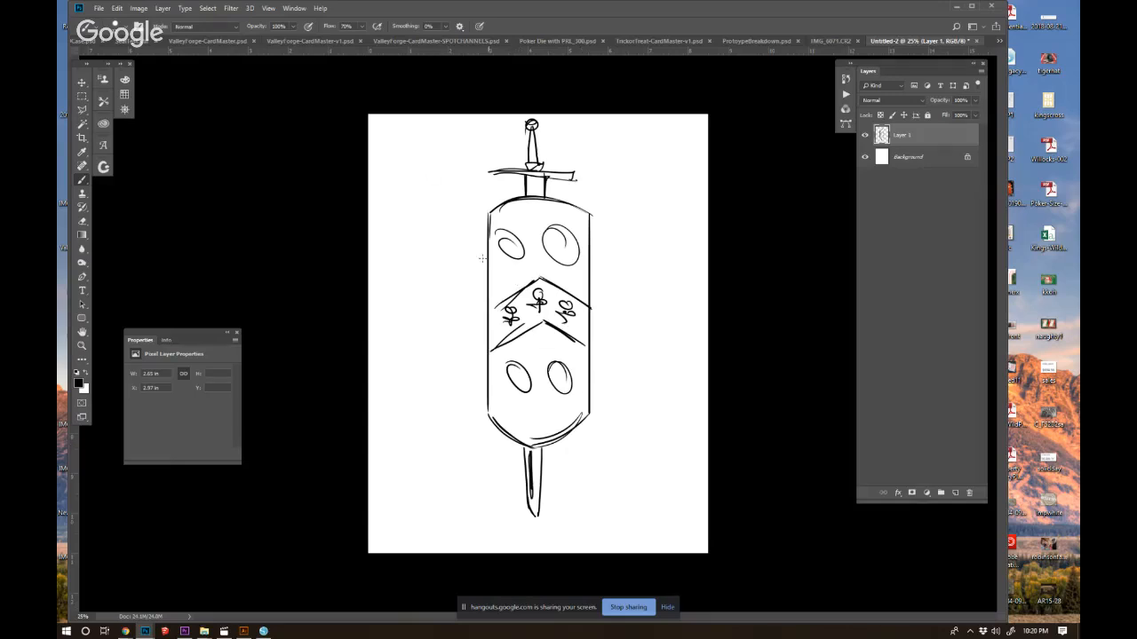
# Sketch a double-bladed axe crossing behind the shield, with its head at the upper left and its handle at the lower right.
pyautogui.moveTo(484, 248); pyautogui.dragTo(464, 219)
pyautogui.moveTo(590, 391); pyautogui.dragTo(610, 435)
pyautogui.moveTo(591, 396); pyautogui.dragTo(632, 461)
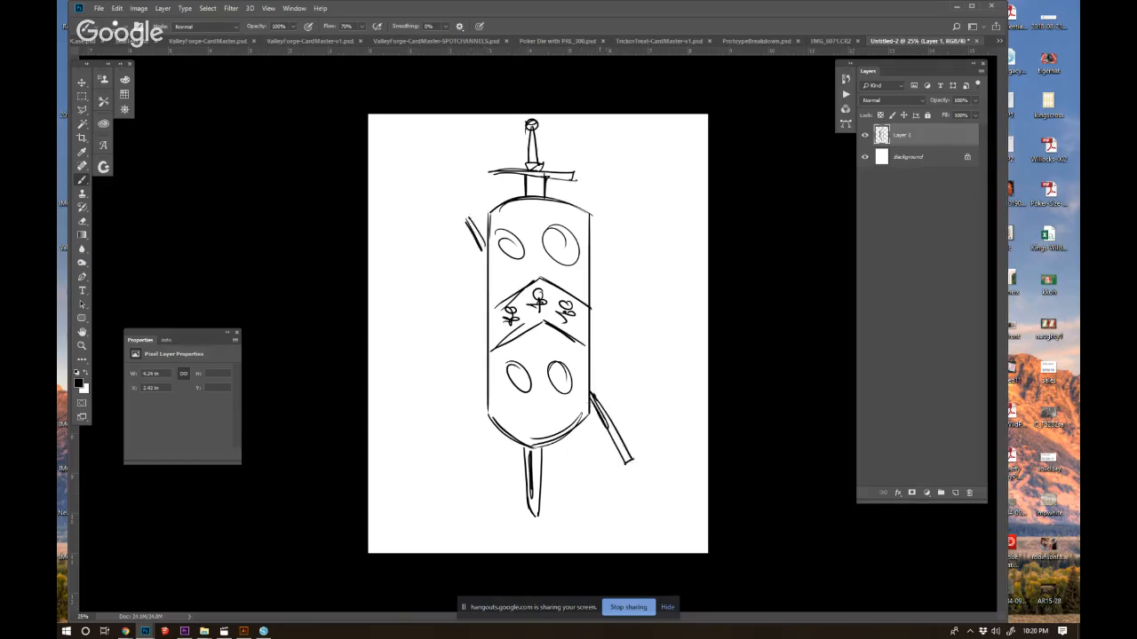
pyautogui.moveTo(462, 213)
pyautogui.mouseDown()
pyautogui.moveTo(473, 213)
pyautogui.moveTo(442, 182)
pyautogui.moveTo(449, 149)
pyautogui.moveTo(455, 178)
pyautogui.moveTo(487, 191)
pyautogui.moveTo(448, 235)
pyautogui.moveTo(469, 238)
pyautogui.mouseUp()
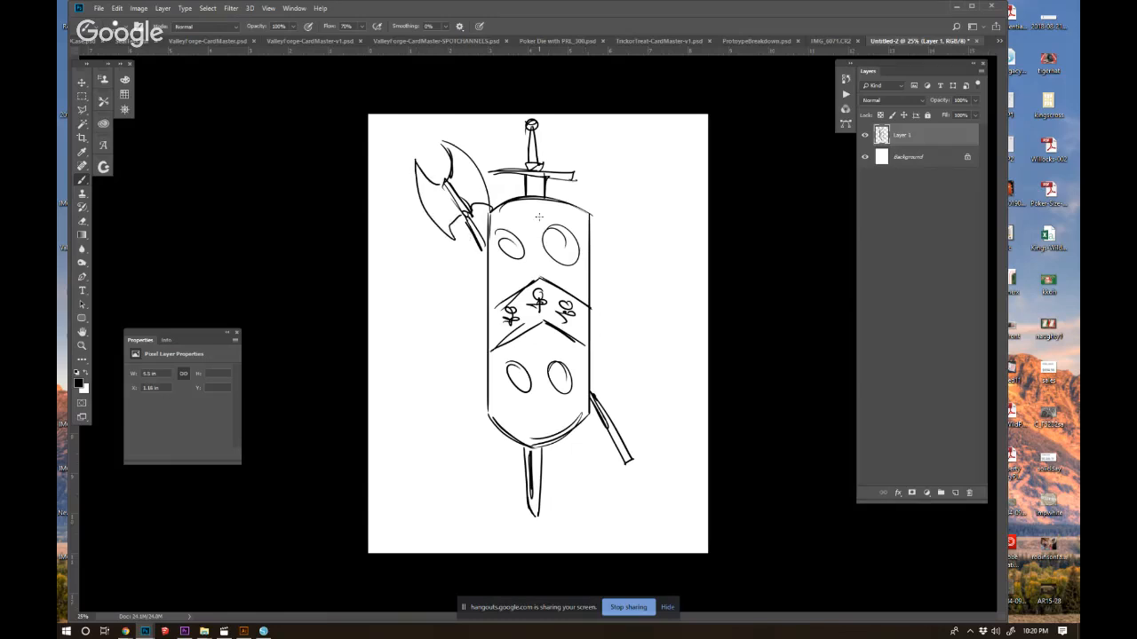
# Sketch a mirrored second axe along a diagonal guide line, with its head at the upper right and its handle at the lower left.
pyautogui.moveTo(457, 431)
pyautogui.mouseDown()
pyautogui.moveTo(606, 182)
pyautogui.moveTo(593, 212)
pyautogui.mouseUp()
pyautogui.moveTo(616, 160)
pyautogui.mouseDown()
pyautogui.moveTo(609, 133)
pyautogui.moveTo(576, 193)
pyautogui.mouseUp()
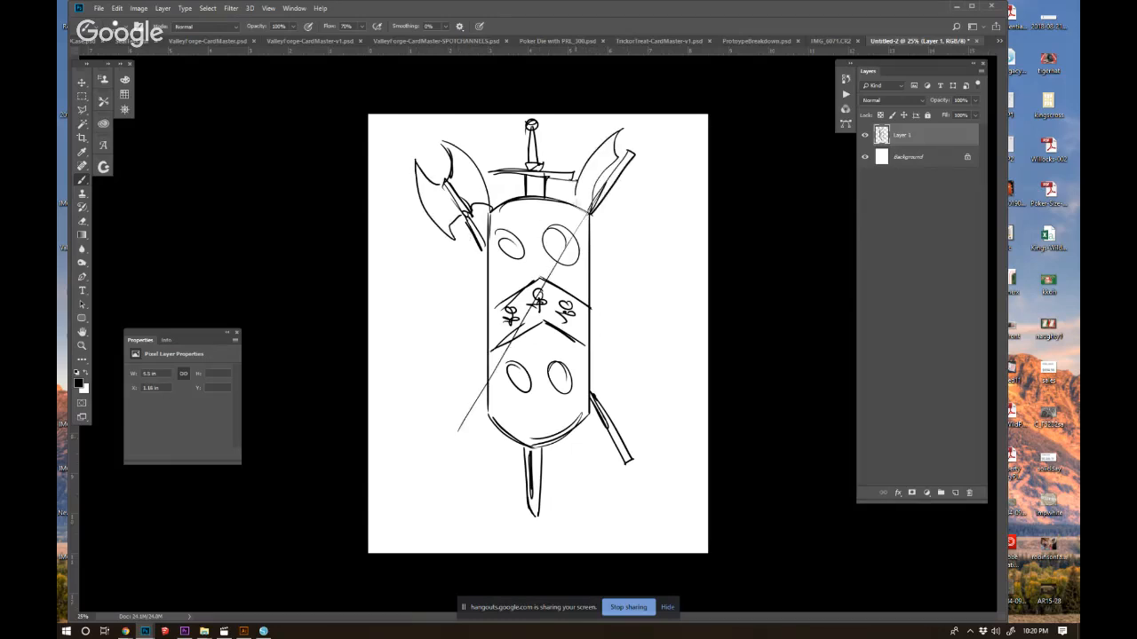
pyautogui.moveTo(628, 165); pyautogui.dragTo(654, 149)
pyautogui.moveTo(654, 149); pyautogui.dragTo(604, 224)
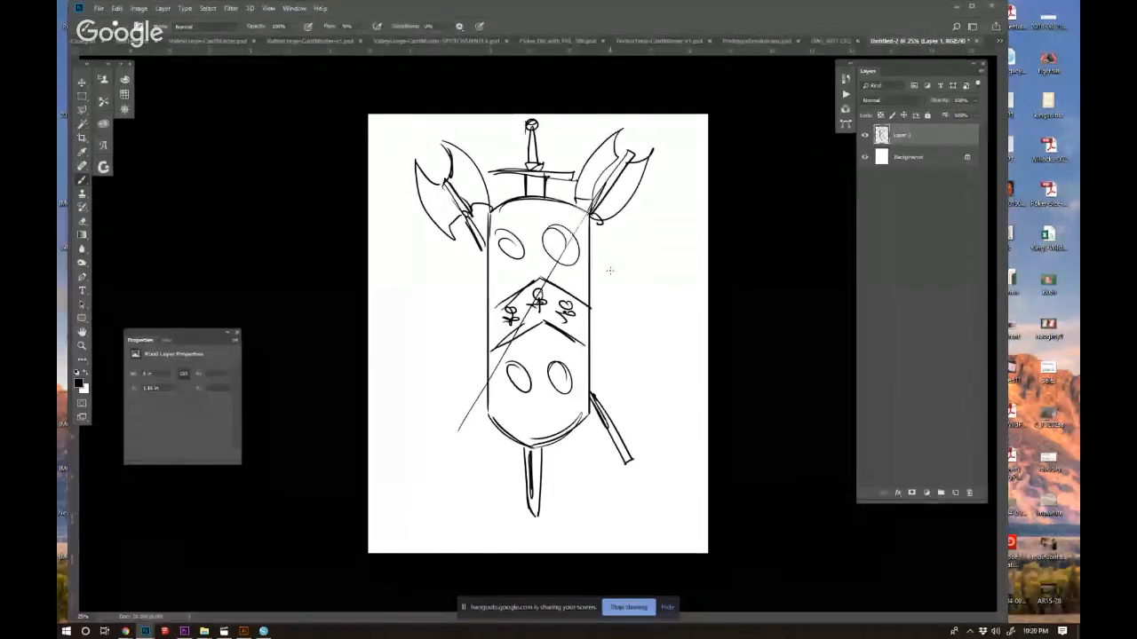
pyautogui.moveTo(483, 391)
pyautogui.mouseDown()
pyautogui.moveTo(443, 453)
pyautogui.moveTo(483, 389)
pyautogui.moveTo(462, 421)
pyautogui.mouseUp()
# Sketch stepped vertical shapes along both sides of the shield, between the axe heads and handles.
pyautogui.moveTo(473, 247)
pyautogui.mouseDown()
pyautogui.moveTo(455, 246)
pyautogui.moveTo(480, 391)
pyautogui.mouseUp()
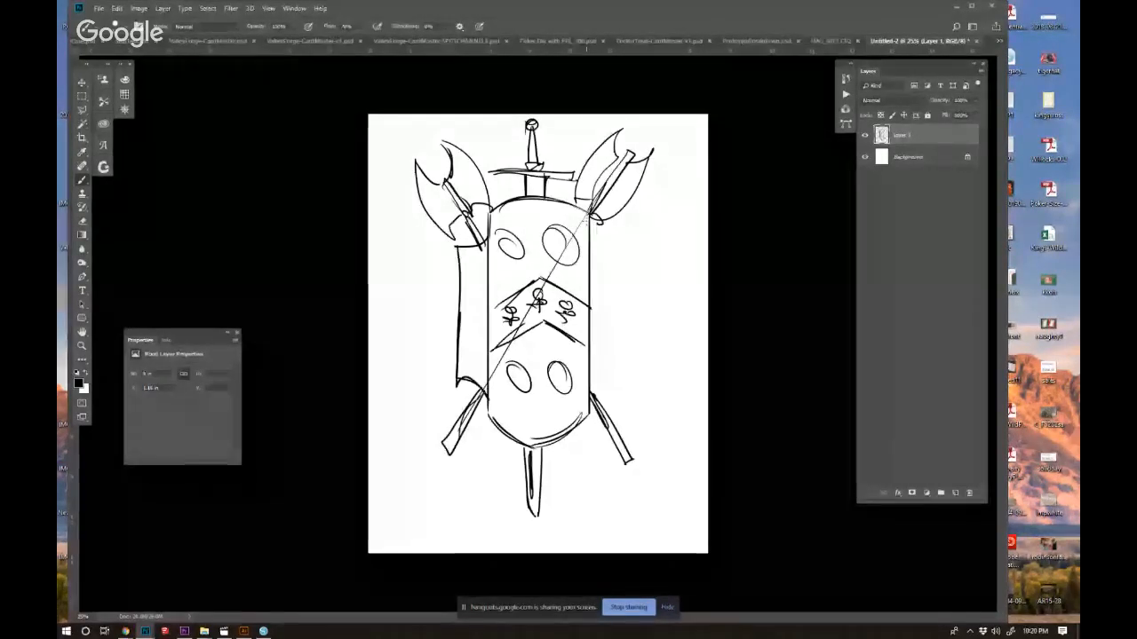
pyautogui.moveTo(601, 238)
pyautogui.mouseDown()
pyautogui.moveTo(610, 383)
pyautogui.moveTo(595, 373)
pyautogui.mouseUp()
pyautogui.moveTo(627, 266); pyautogui.dragTo(627, 349)
pyautogui.moveTo(487, 268)
pyautogui.mouseDown()
pyautogui.moveTo(476, 359)
pyautogui.moveTo(461, 359)
pyautogui.mouseUp()
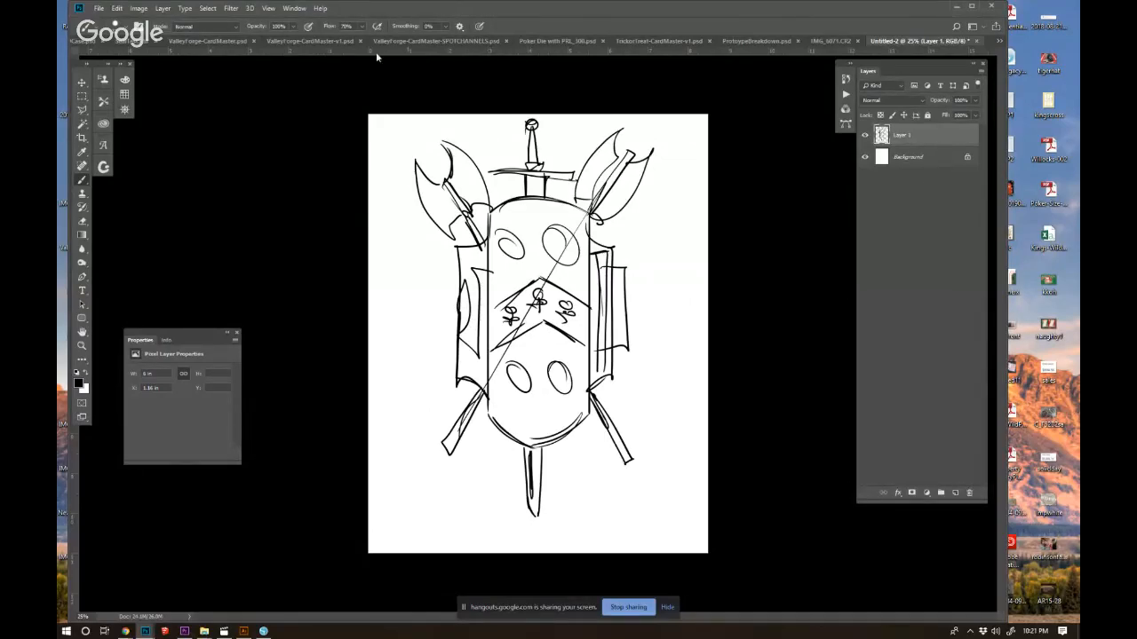
# Look at the IMG_6071.CR2 document and return to ProtoypeBreakdown.psd.
pyautogui.click(817, 41)
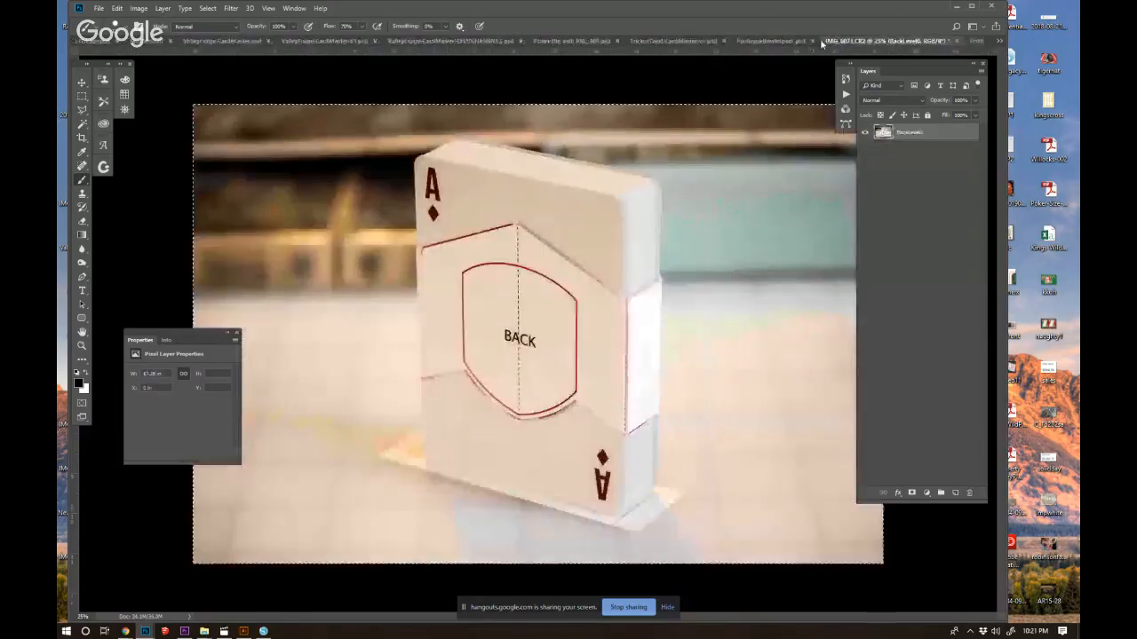
pyautogui.click(764, 40)
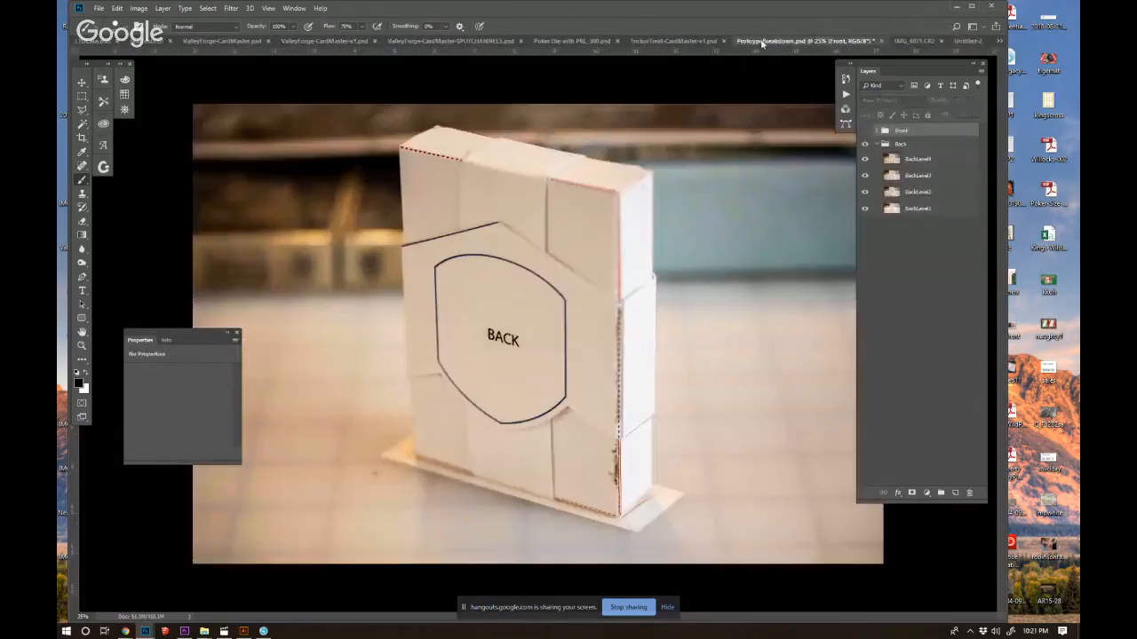
# Display only the FrontLevel1 stage from the Front group, sample the box's paper colour and select the FrontLevel1 layer.
pyautogui.click(877, 144)
pyautogui.click(865, 130)
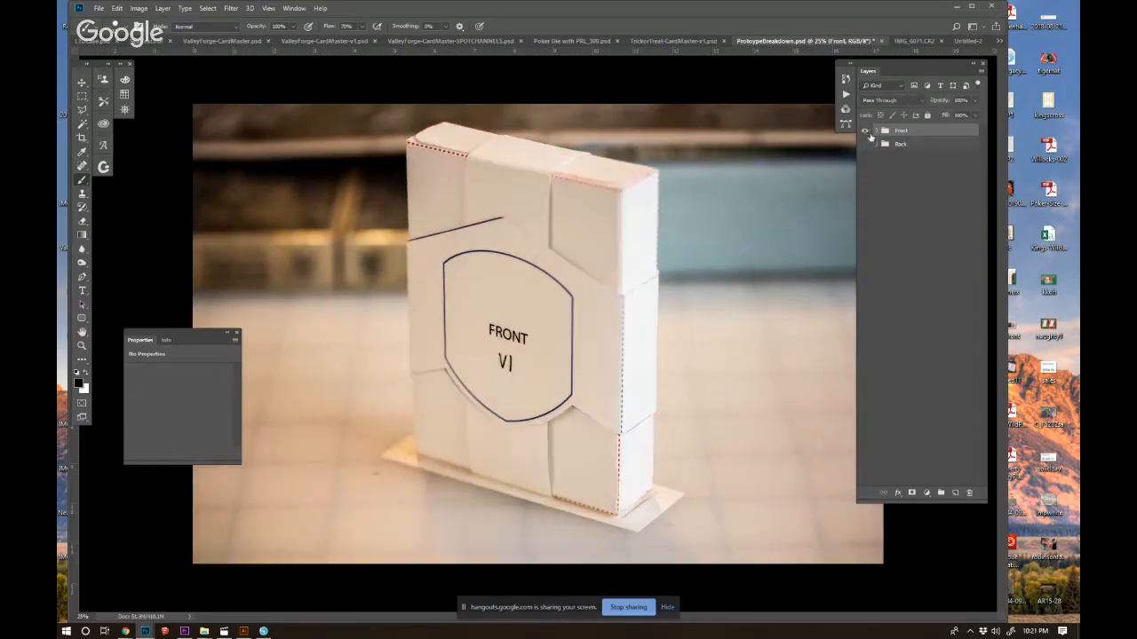
pyautogui.click(877, 132)
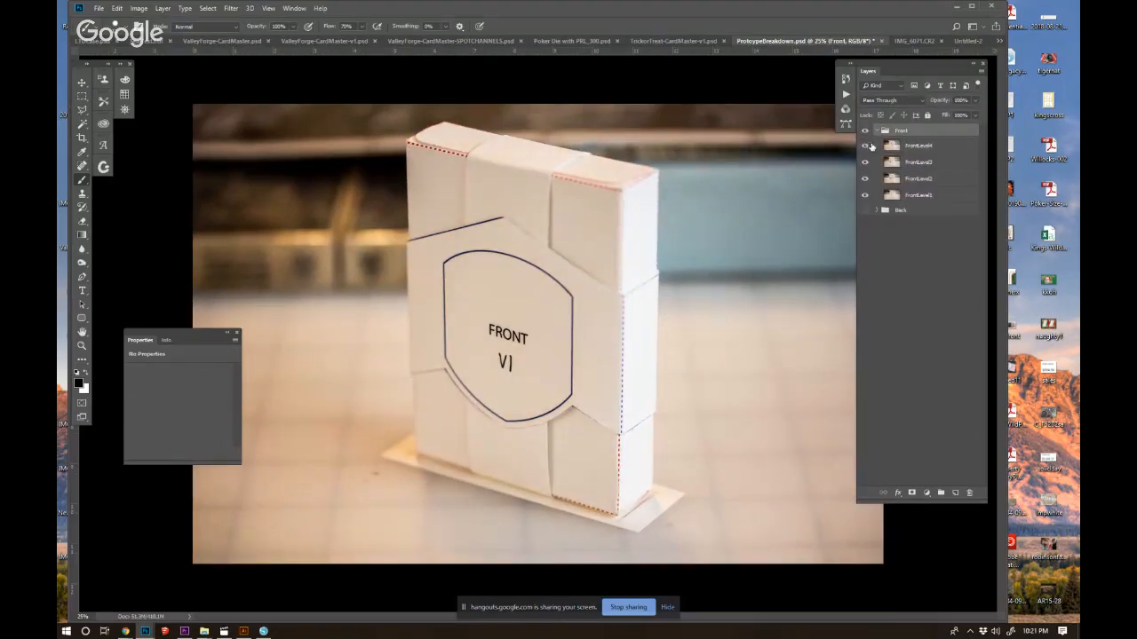
pyautogui.click(864, 181)
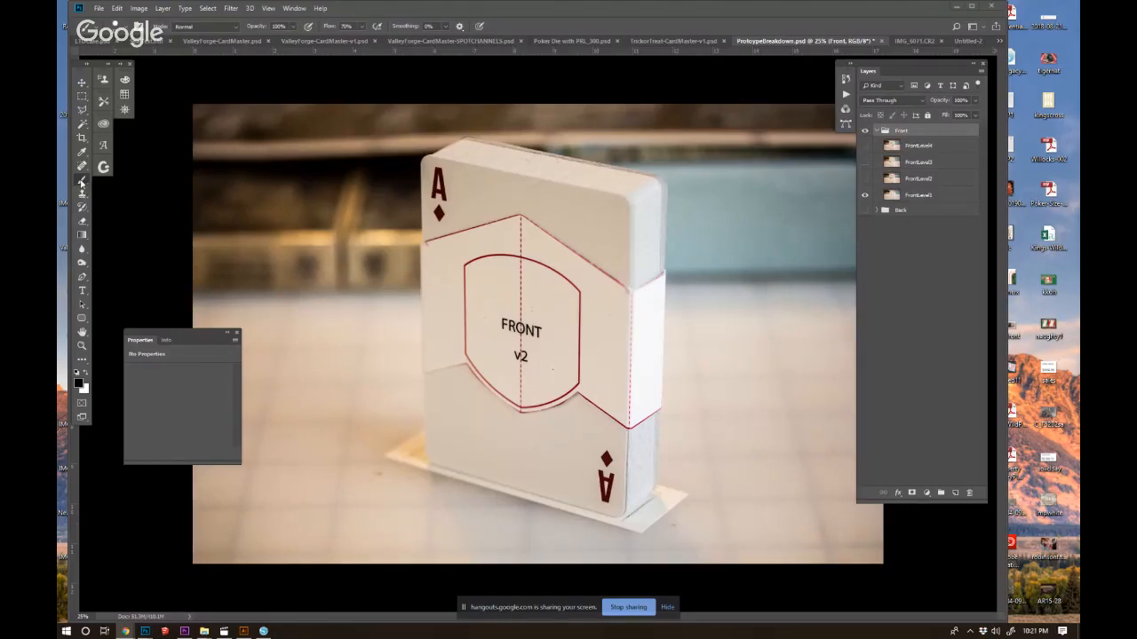
pyautogui.keyDown('alt'); pyautogui.click(545, 311); pyautogui.keyUp('alt')
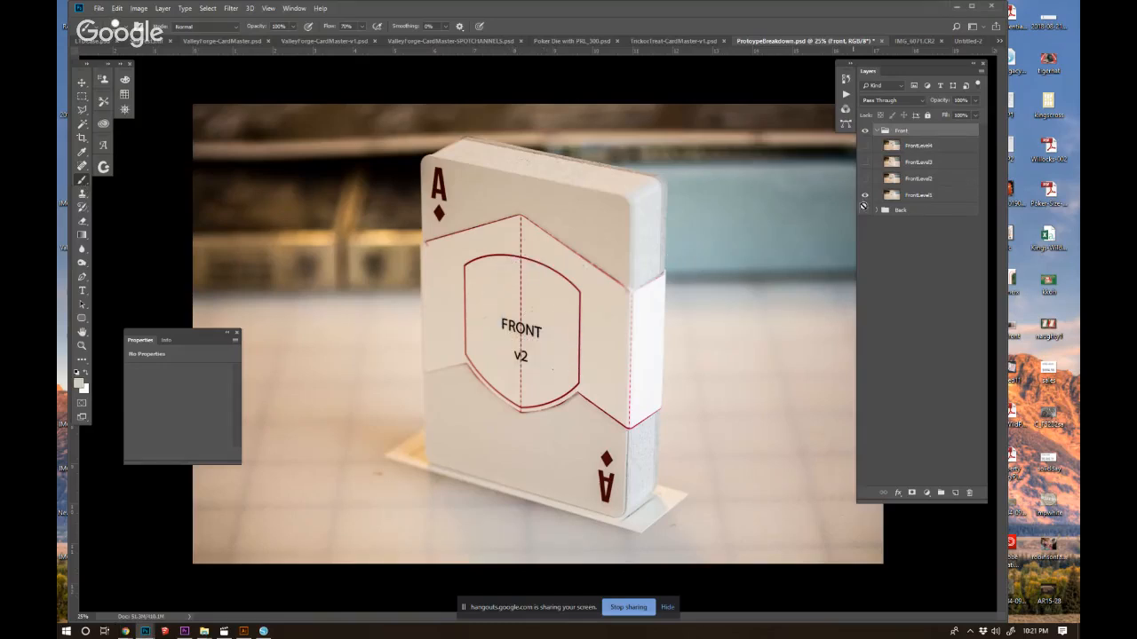
pyautogui.click(902, 195)
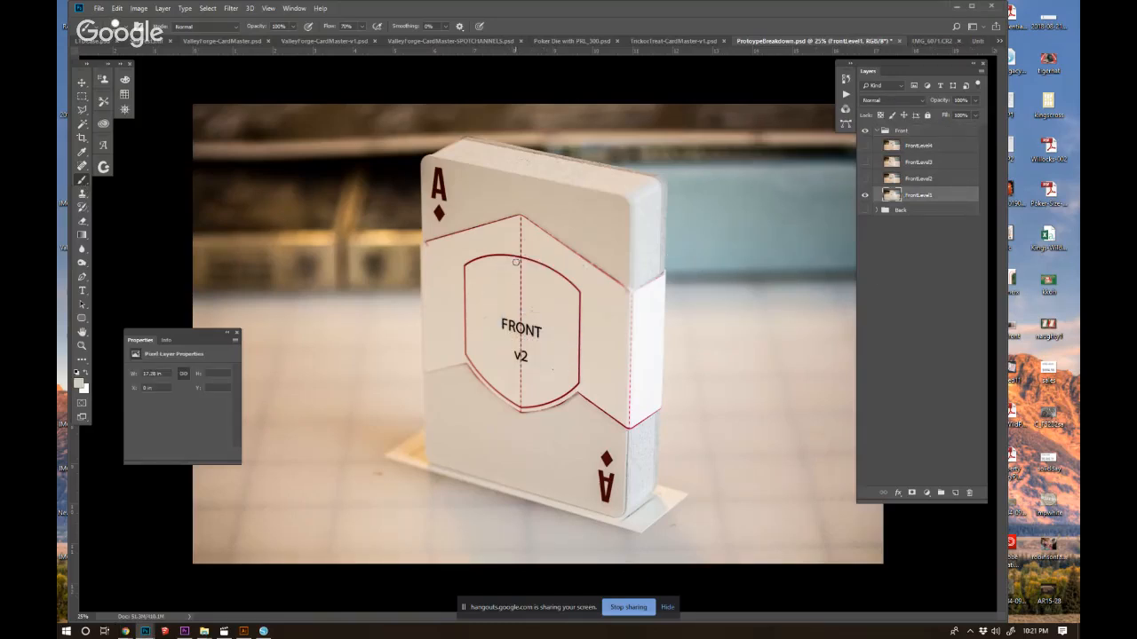
# Try to paint out the red shield outline and lettering on FrontLevel1 with the paper colour.
pyautogui.moveTo(465, 266)
pyautogui.mouseDown()
pyautogui.moveTo(557, 266)
pyautogui.moveTo(502, 255)
pyautogui.moveTo(577, 285)
pyautogui.moveTo(576, 372)
pyautogui.moveTo(555, 398)
pyautogui.moveTo(543, 390)
pyautogui.moveTo(567, 379)
pyautogui.moveTo(526, 403)
pyautogui.moveTo(474, 362)
pyautogui.moveTo(500, 386)
pyautogui.moveTo(467, 322)
pyautogui.moveTo(465, 276)
pyautogui.moveTo(462, 329)
pyautogui.moveTo(463, 309)
pyautogui.moveTo(516, 312)
pyautogui.moveTo(513, 349)
pyautogui.moveTo(490, 348)
pyautogui.moveTo(514, 394)
pyautogui.moveTo(525, 387)
pyautogui.moveTo(487, 347)
pyautogui.moveTo(518, 374)
pyautogui.mouseUp()
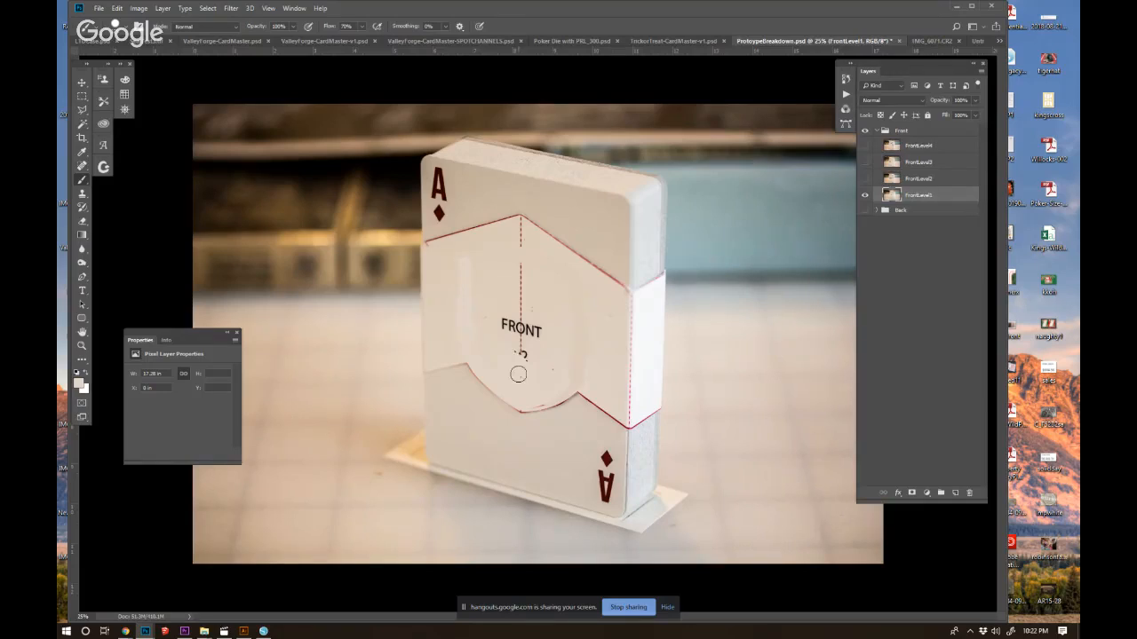
pyautogui.hotkey('ctrl', 'alt', 'z')
pyautogui.hotkey('ctrl', 'alt', 'z')
pyautogui.hotkey('ctrl', 'alt', 'z')
pyautogui.hotkey('ctrl', 'alt', 'z')
pyautogui.hotkey('ctrl', 'alt', 'z')
pyautogui.hotkey('ctrl', 'alt', 'z')
pyautogui.hotkey('ctrl', 'alt', 'z')
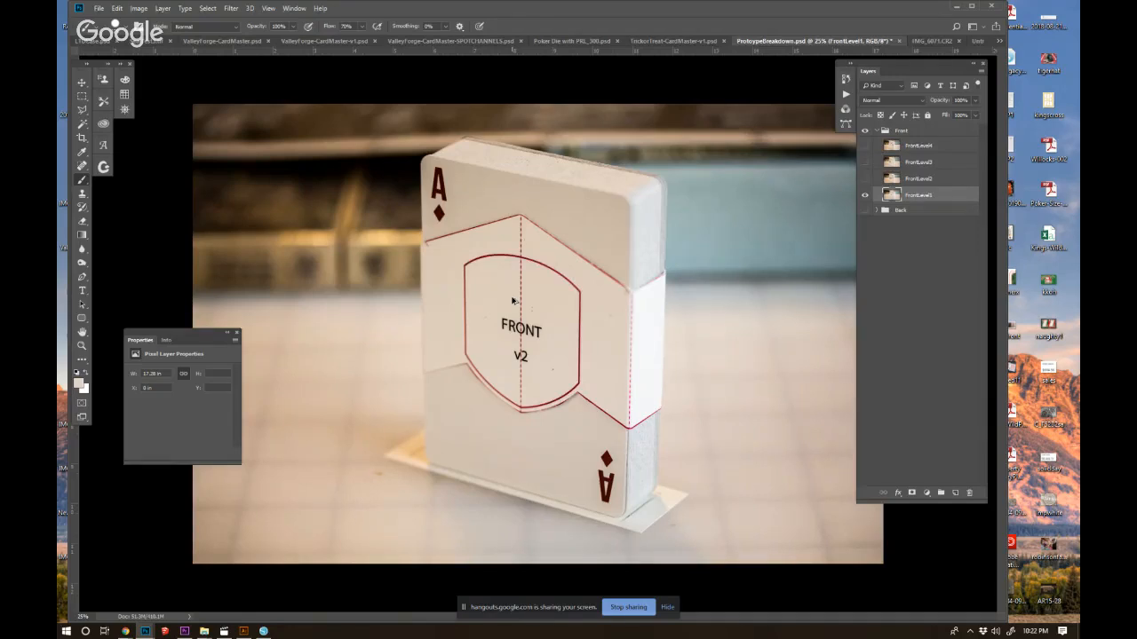
pyautogui.hotkey('ctrl', 'alt', 'z')
# Paint out the FRONT v2 lettering and dashed centre line, and outline the box's middle band with the Polygonal Lasso.
pyautogui.moveTo(555, 334)
pyautogui.mouseDown()
pyautogui.moveTo(523, 341)
pyautogui.moveTo(518, 271)
pyautogui.moveTo(526, 394)
pyautogui.moveTo(533, 296)
pyautogui.moveTo(520, 229)
pyautogui.mouseUp()
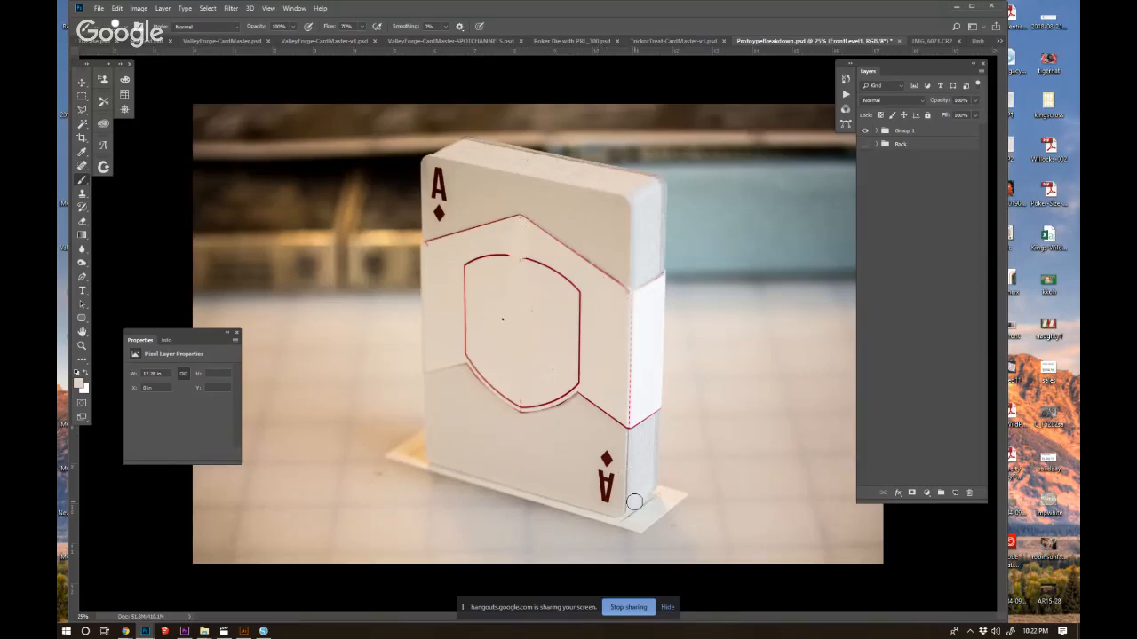
pyautogui.click(82, 109)
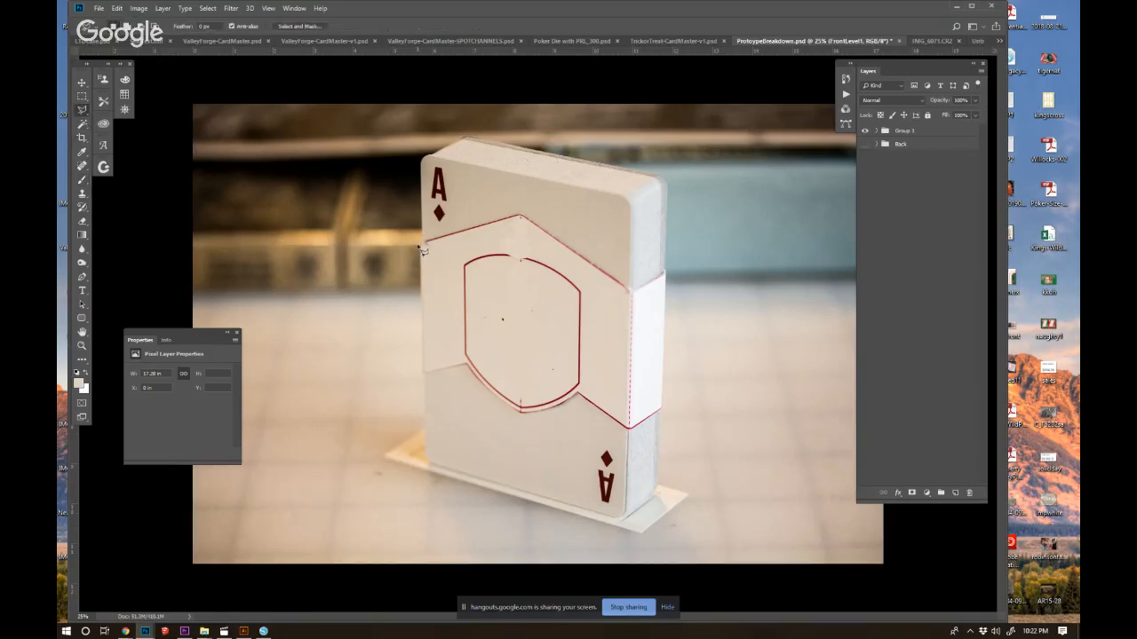
pyautogui.moveTo(424, 265)
pyautogui.mouseDown()
pyautogui.moveTo(423, 378)
pyautogui.moveTo(469, 367)
pyautogui.moveTo(512, 410)
pyautogui.moveTo(540, 417)
pyautogui.moveTo(573, 406)
pyautogui.moveTo(577, 391)
pyautogui.moveTo(569, 413)
pyautogui.moveTo(584, 400)
pyautogui.moveTo(630, 433)
pyautogui.moveTo(668, 413)
pyautogui.moveTo(668, 275)
pyautogui.moveTo(630, 295)
pyautogui.moveTo(524, 219)
pyautogui.moveTo(424, 244)
pyautogui.moveTo(476, 380)
pyautogui.mouseUp()
# Rename the group containing the front stage layers as Front.
pyautogui.click(881, 132)
pyautogui.click(904, 194)
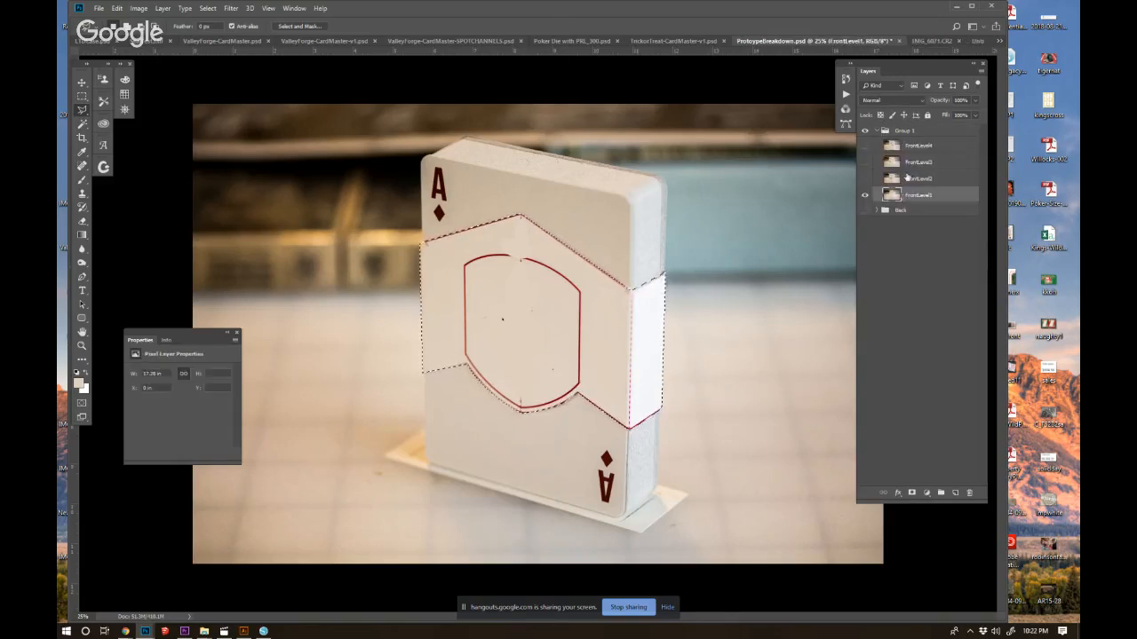
pyautogui.doubleClick(908, 131)
pyautogui.write('Front')
pyautogui.press('Return')
# Copy the selected middle band from FrontLevel1 to its own layer and set its saturation to -100.
pyautogui.click(895, 197)
pyautogui.hotkey('ctrl', 'j')
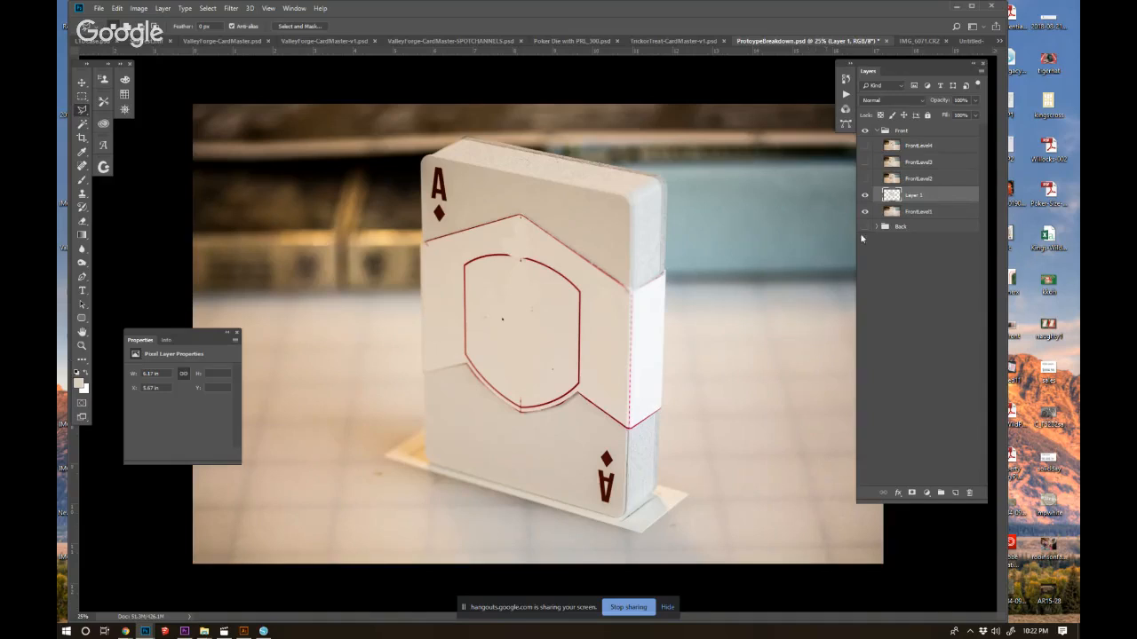
pyautogui.keyDown('ctrl'); pyautogui.click(891, 195); pyautogui.keyUp('ctrl')
pyautogui.hotkey('ctrl', 'u')
pyautogui.moveTo(876, 216); pyautogui.dragTo(658, 212)
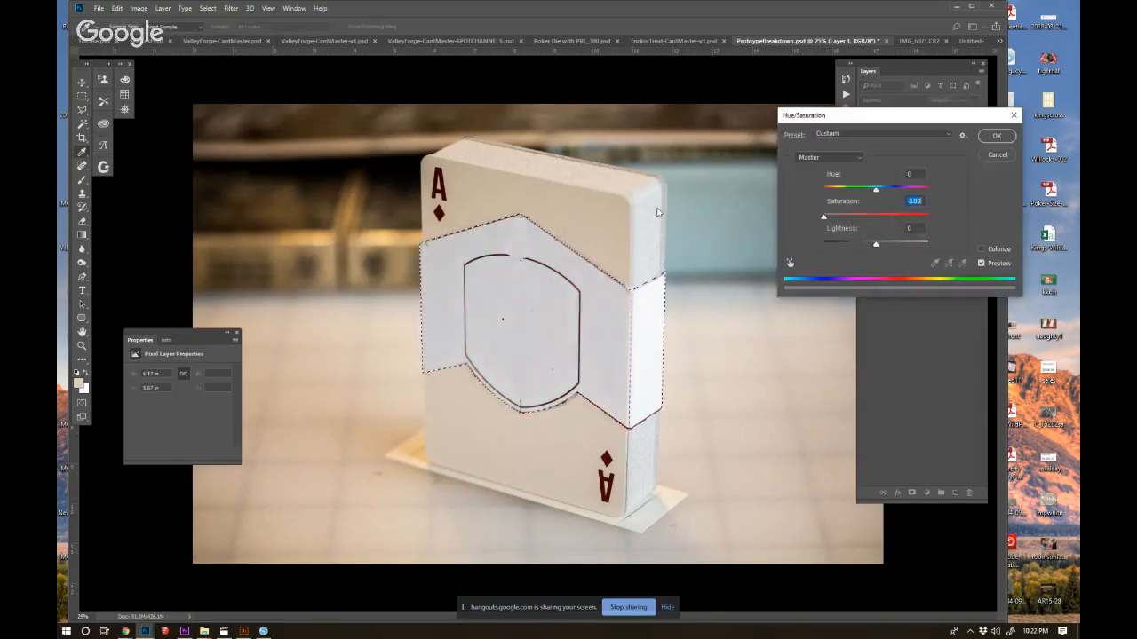
pyautogui.click(986, 136)
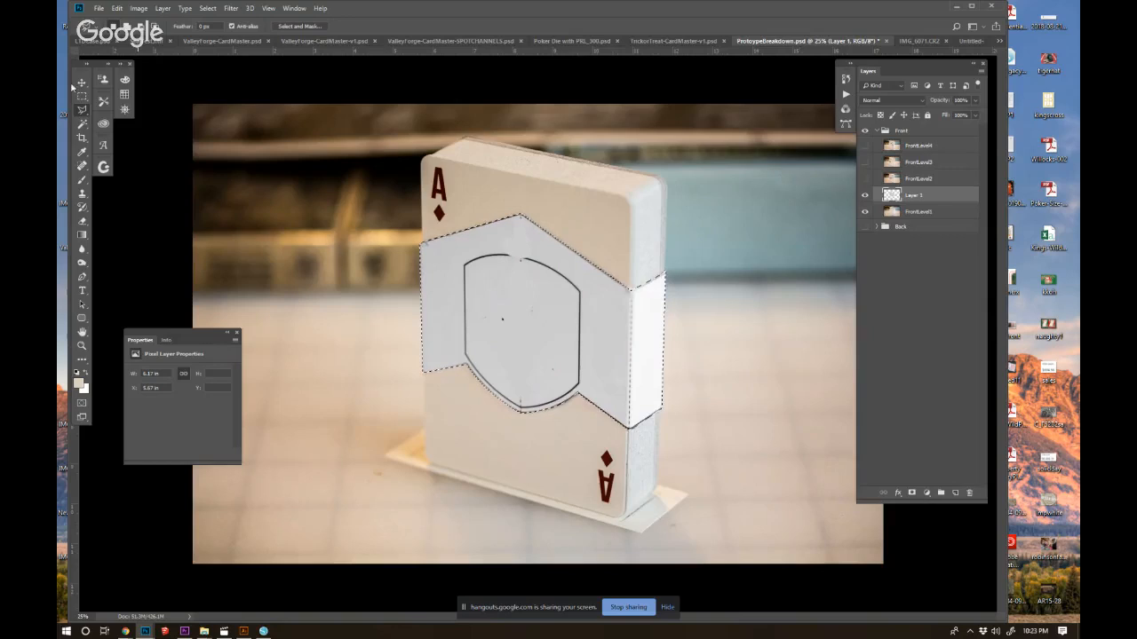
pyautogui.hotkey('ctrl', 'd')
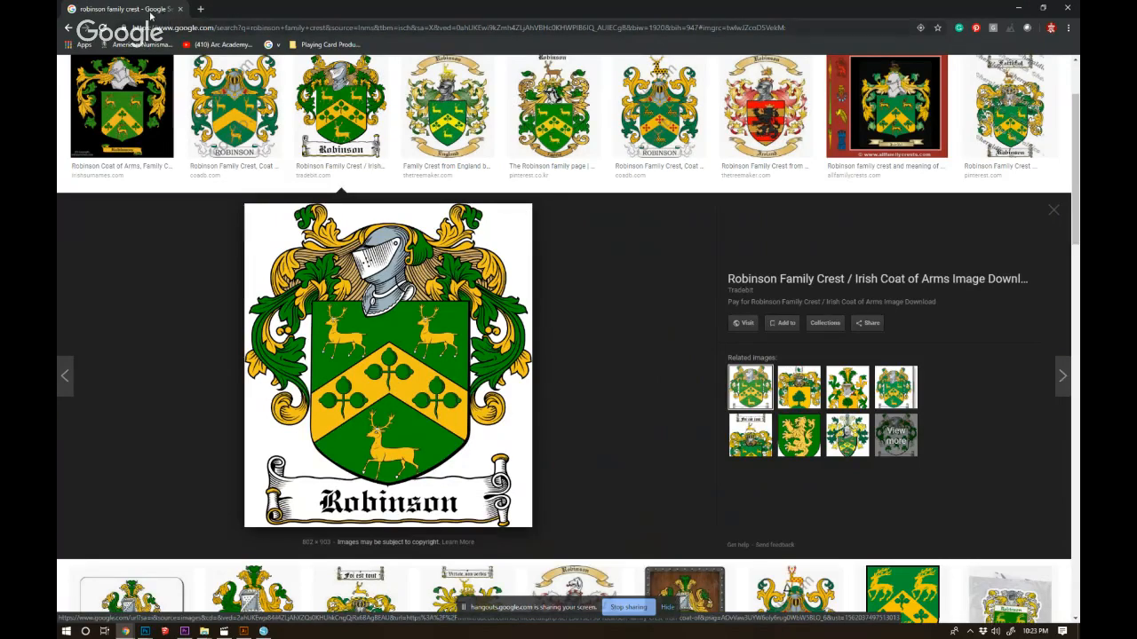
# Return to Photoshop and fill the middle band's shape with dark green on a new layer.
pyautogui.hotkey('alt', 'Tab')
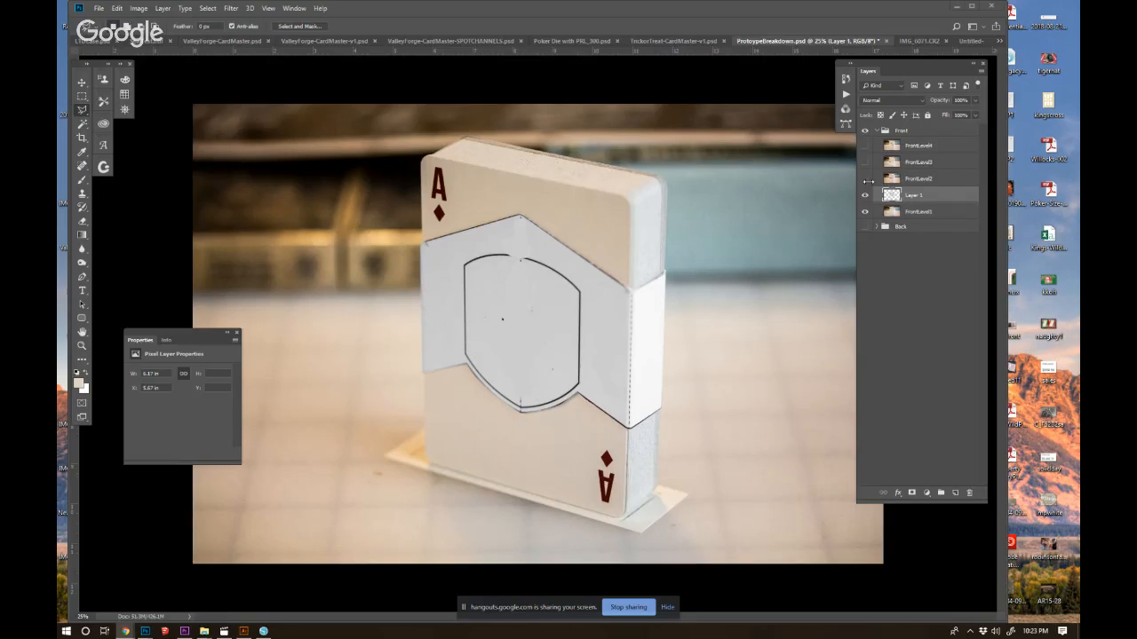
pyautogui.keyDown('ctrl'); pyautogui.click(892, 194); pyautogui.keyUp('ctrl')
pyautogui.click(955, 492)
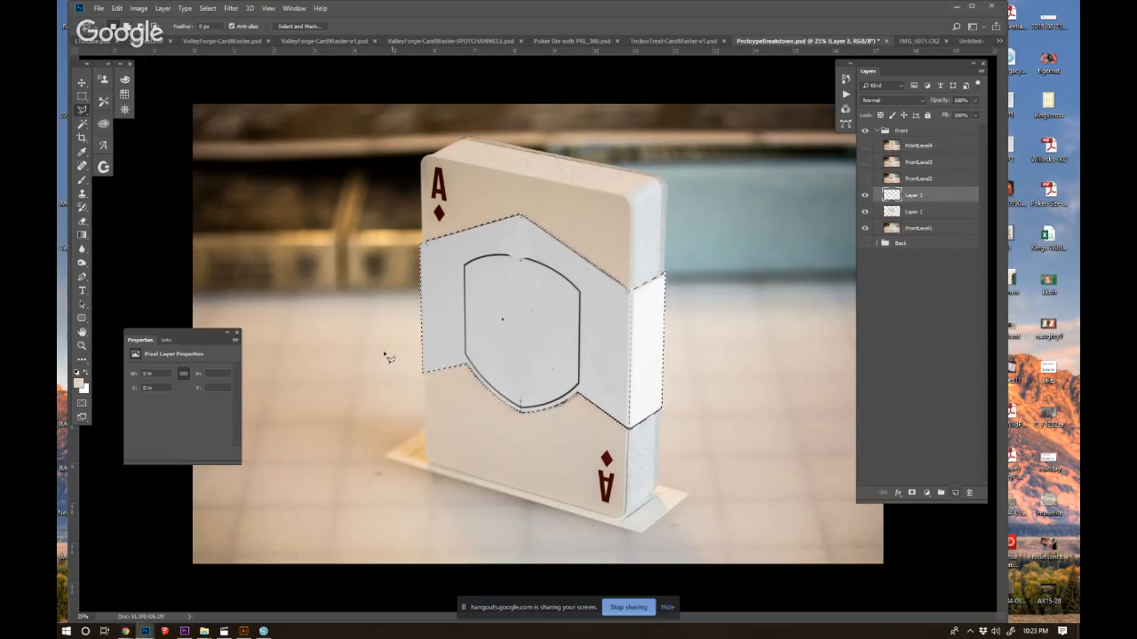
pyautogui.click(78, 384)
pyautogui.click(678, 465)
pyautogui.moveTo(677, 465); pyautogui.dragTo(592, 464)
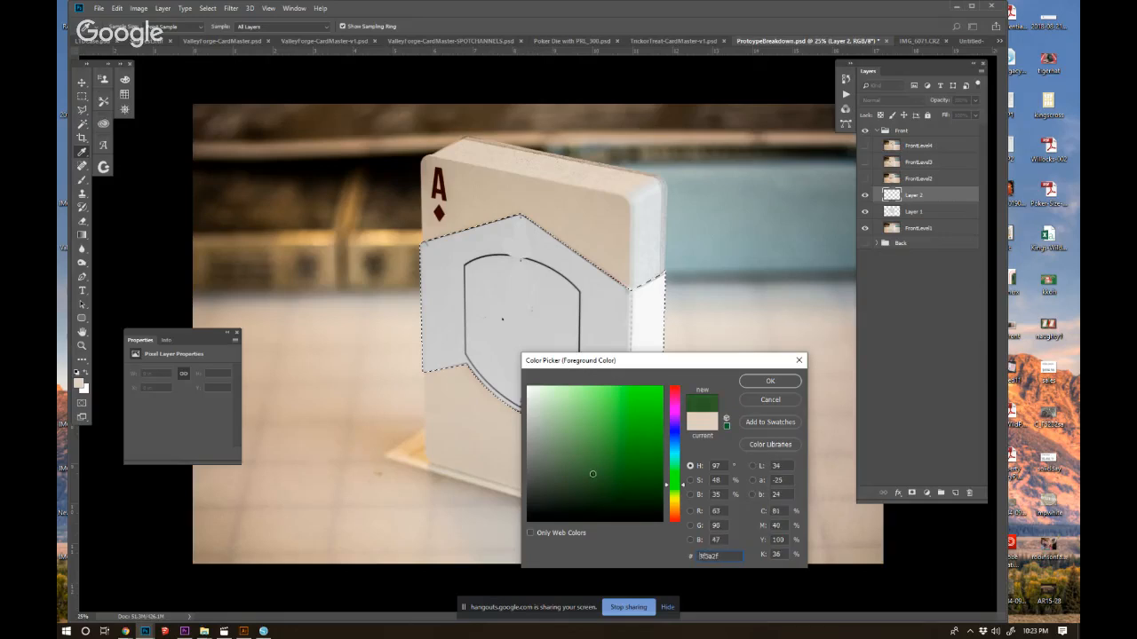
pyautogui.click(744, 382)
pyautogui.hotkey('alt', 'BackSpace')
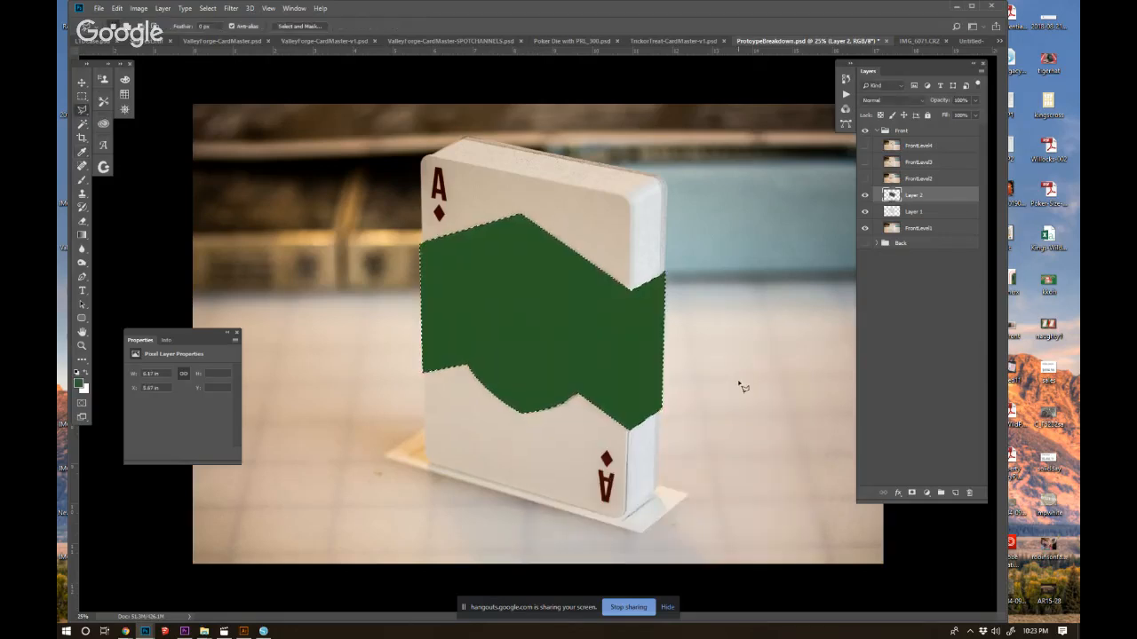
# Place the desaturated band layer above the green fill with Multiply blending and group the two layers.
pyautogui.hotkey('ctrl', 'd')
pyautogui.moveTo(924, 211); pyautogui.dragTo(931, 190)
pyautogui.click(888, 99)
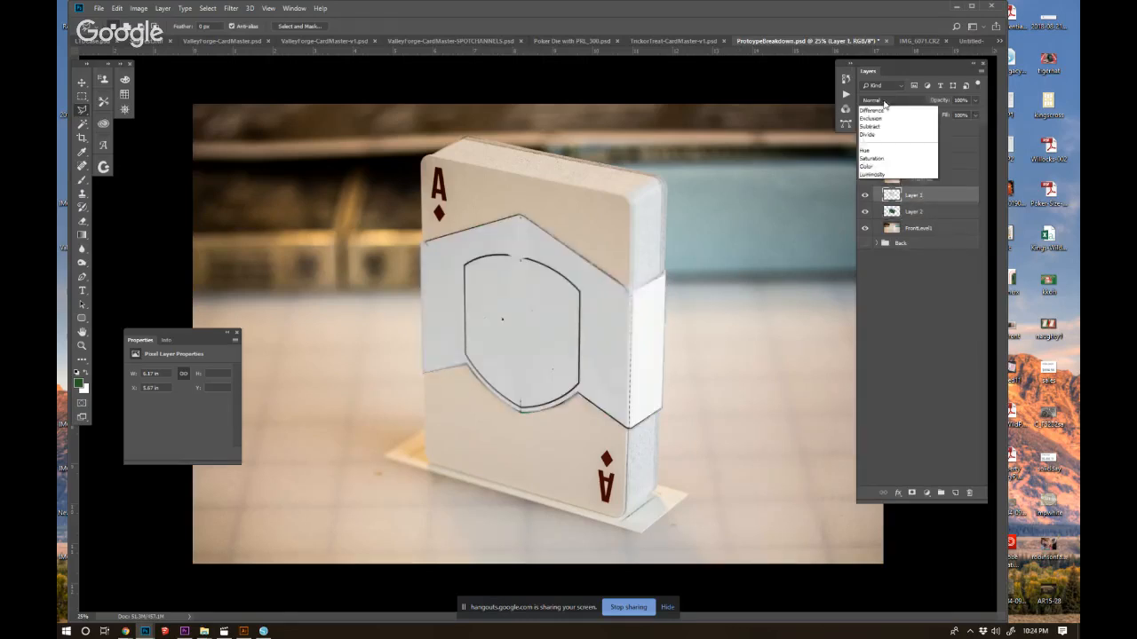
pyautogui.click(888, 132)
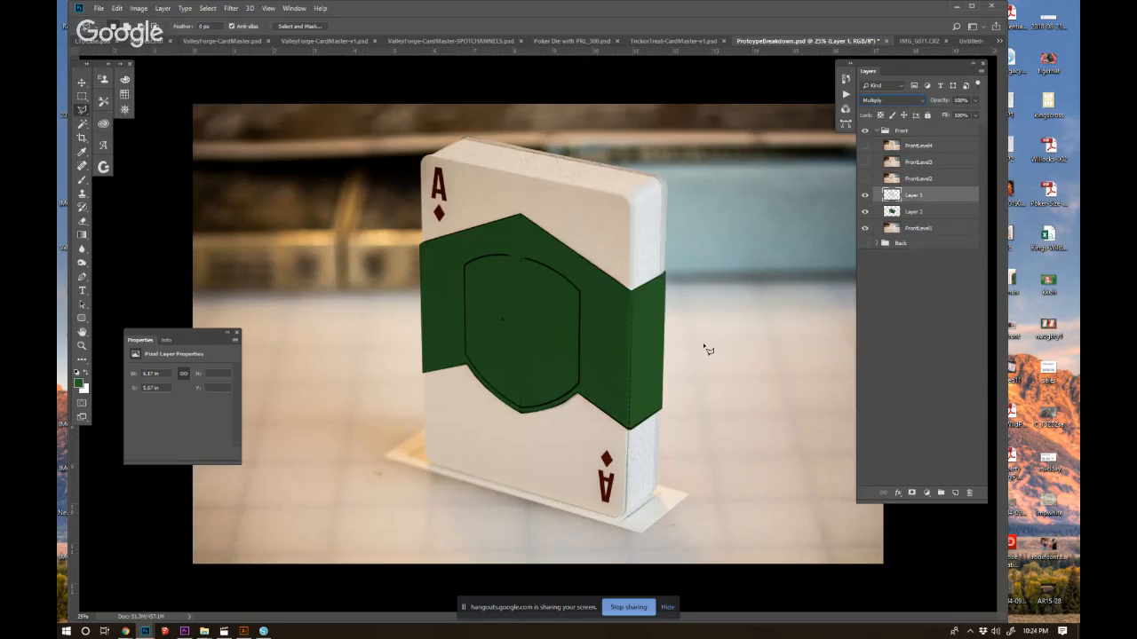
pyautogui.keyDown('shift'); pyautogui.click(916, 213); pyautogui.keyUp('shift')
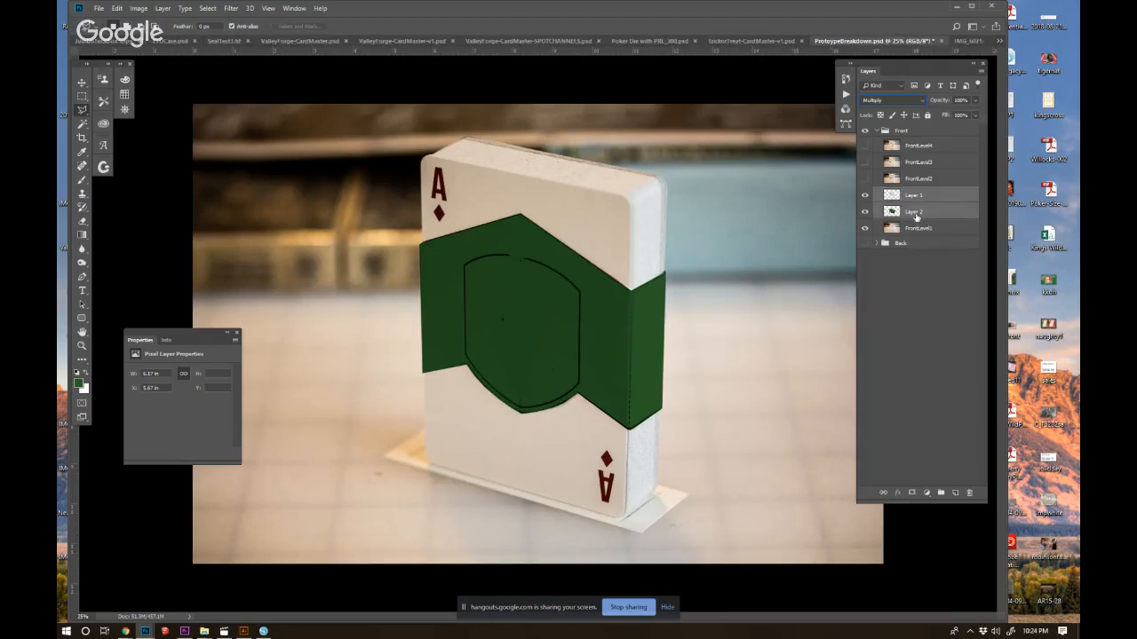
pyautogui.hotkey('ctrl', 'g')
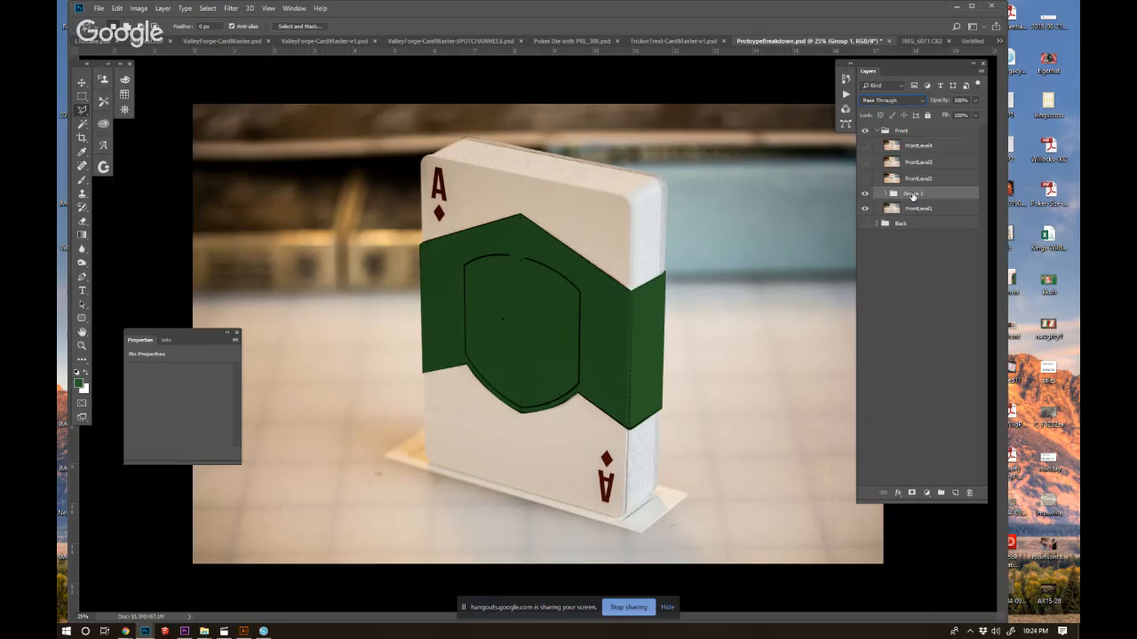
# Show FrontLevel2 and select the box's upper cap with the Polygonal Lasso, following the side seams and the shield's upper curve.
pyautogui.click(865, 180)
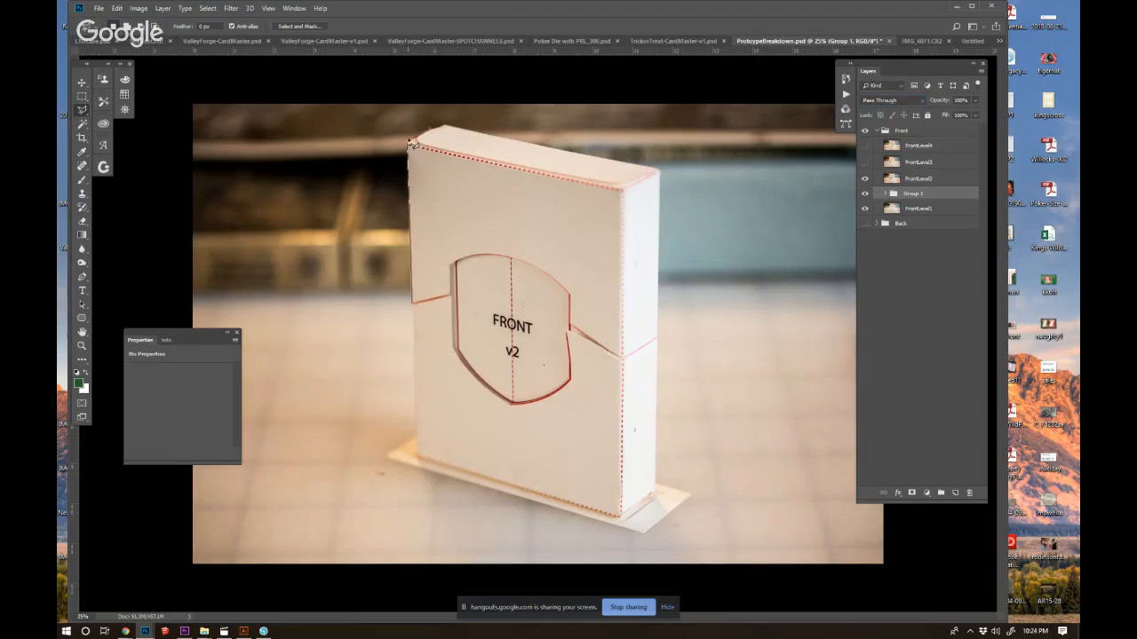
pyautogui.click(369, 264)
pyautogui.click(413, 304)
pyautogui.click(410, 147)
pyautogui.click(450, 130)
pyautogui.click(659, 171)
pyautogui.click(659, 342)
pyautogui.click(621, 356)
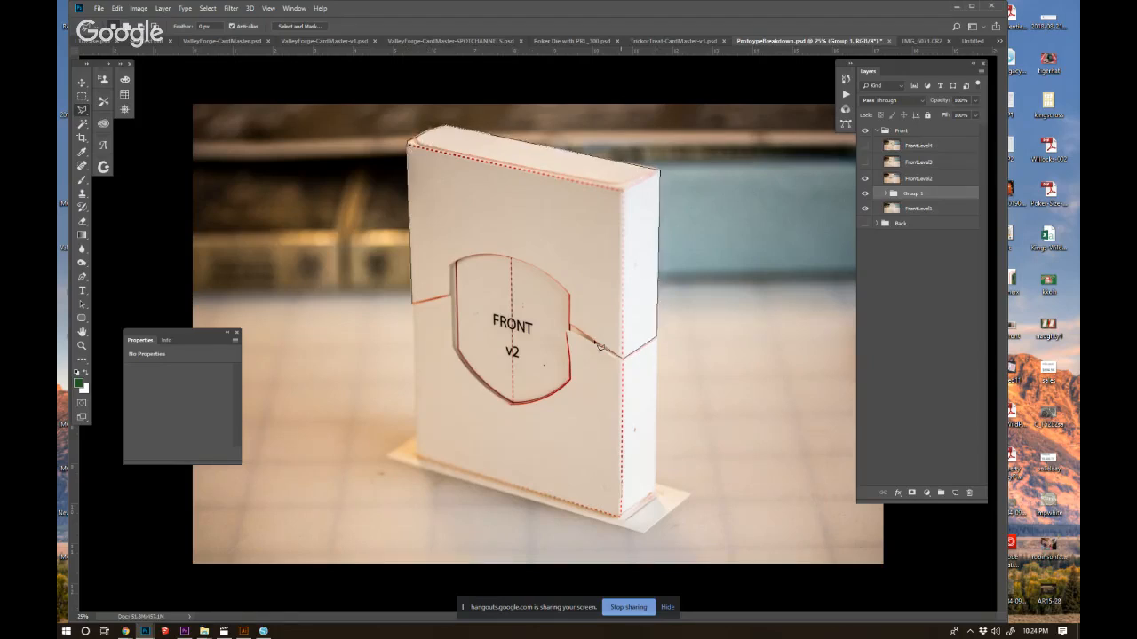
pyautogui.click(569, 326)
pyautogui.click(570, 295)
pyautogui.click(557, 284)
pyautogui.click(535, 267)
pyautogui.click(514, 259)
pyautogui.click(495, 255)
pyautogui.click(475, 256)
pyautogui.click(459, 260)
pyautogui.click(450, 266)
pyautogui.click(453, 296)
pyautogui.click(413, 302)
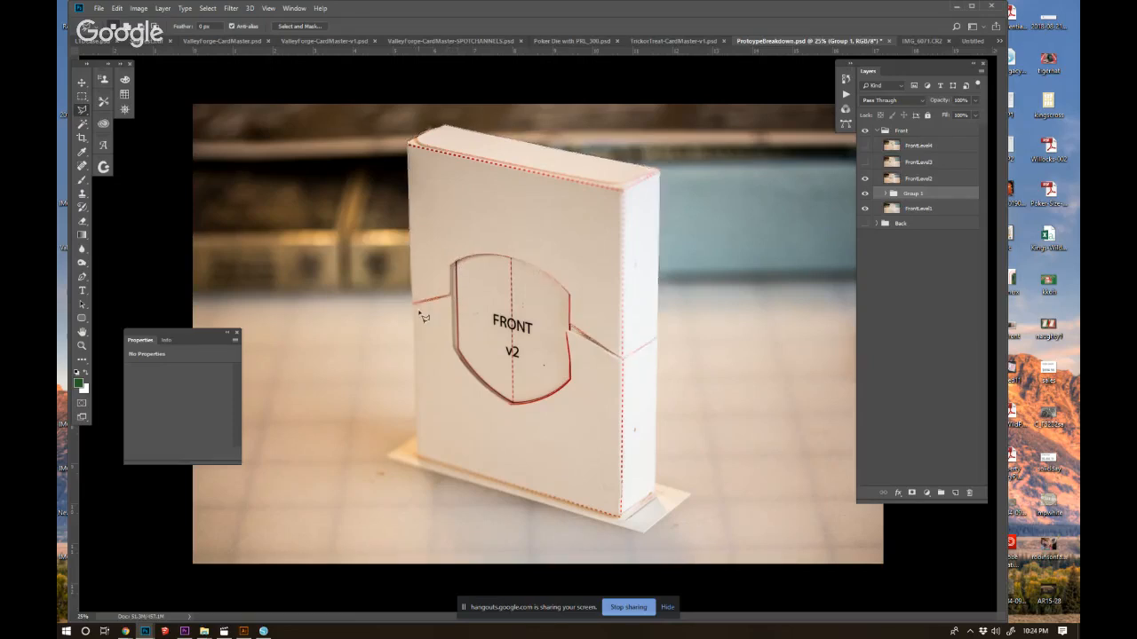
# Copy the selected upper cap from FrontLevel2 to a new layer named TopCap.
pyautogui.click(929, 181)
pyautogui.hotkey('ctrl', 'j')
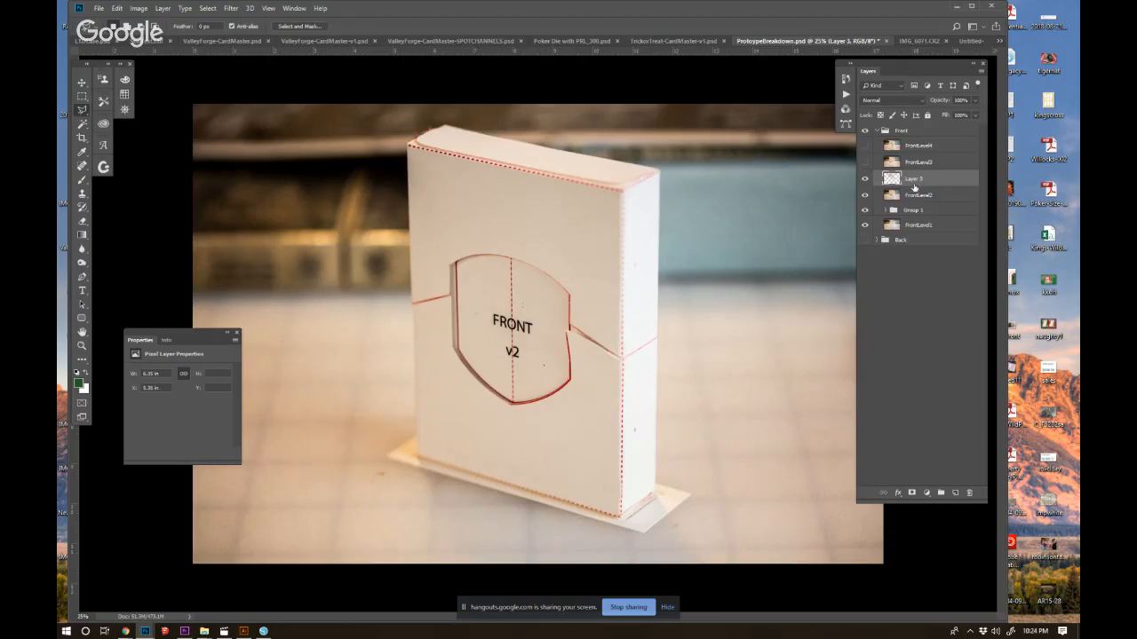
pyautogui.doubleClick(913, 179)
pyautogui.write('TopCap')
pyautogui.press('Return')
# Select the box's lower cap with the Polygonal Lasso, following the shield's lower curve, the seams and the box base.
pyautogui.click(512, 404)
pyautogui.click(573, 384)
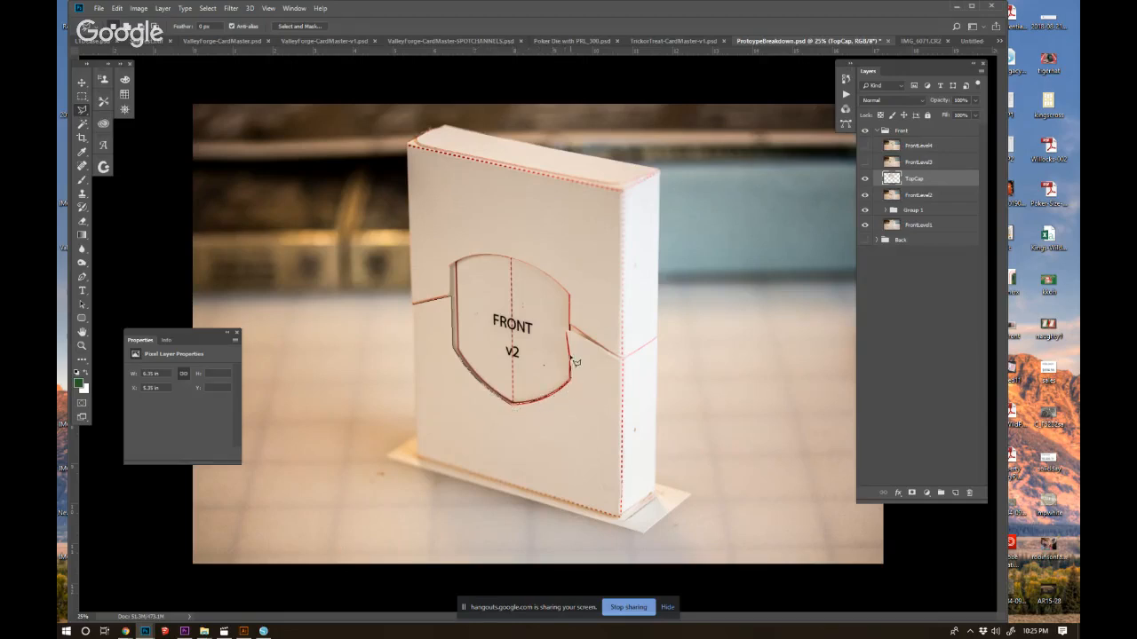
pyautogui.click(567, 331)
pyautogui.click(622, 358)
pyautogui.click(658, 338)
pyautogui.click(656, 495)
pyautogui.click(619, 520)
pyautogui.click(416, 460)
pyautogui.click(414, 307)
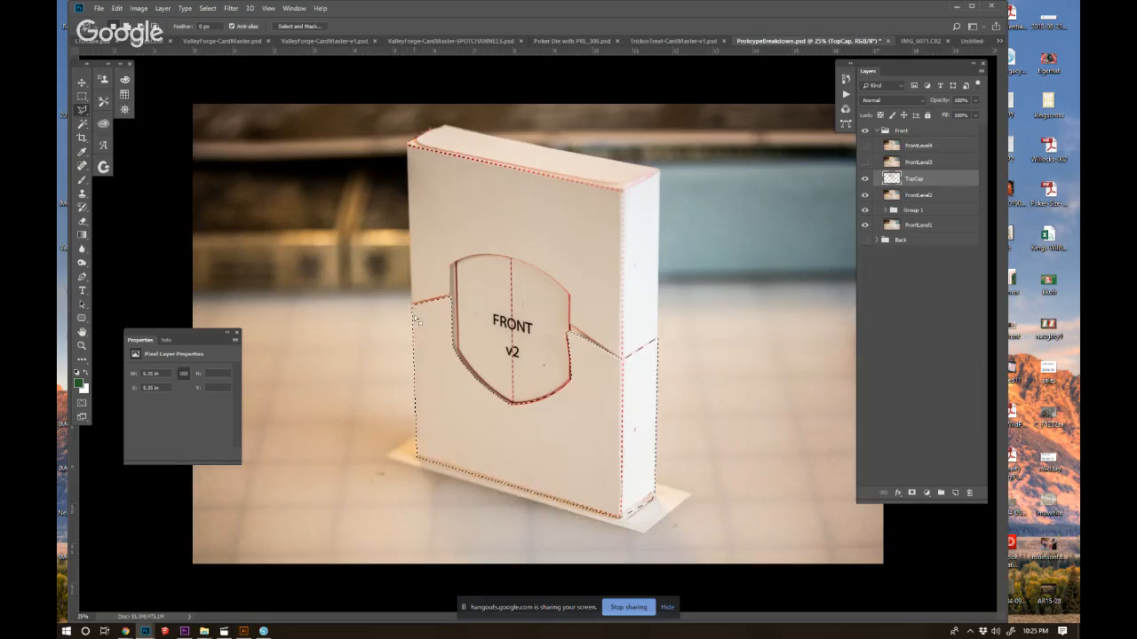
# Copy the selected lower cap from FrontLevel2 to a new layer named BottomCap.
pyautogui.click(897, 197)
pyautogui.hotkey('ctrl', 'j')
pyautogui.doubleClick(915, 195)
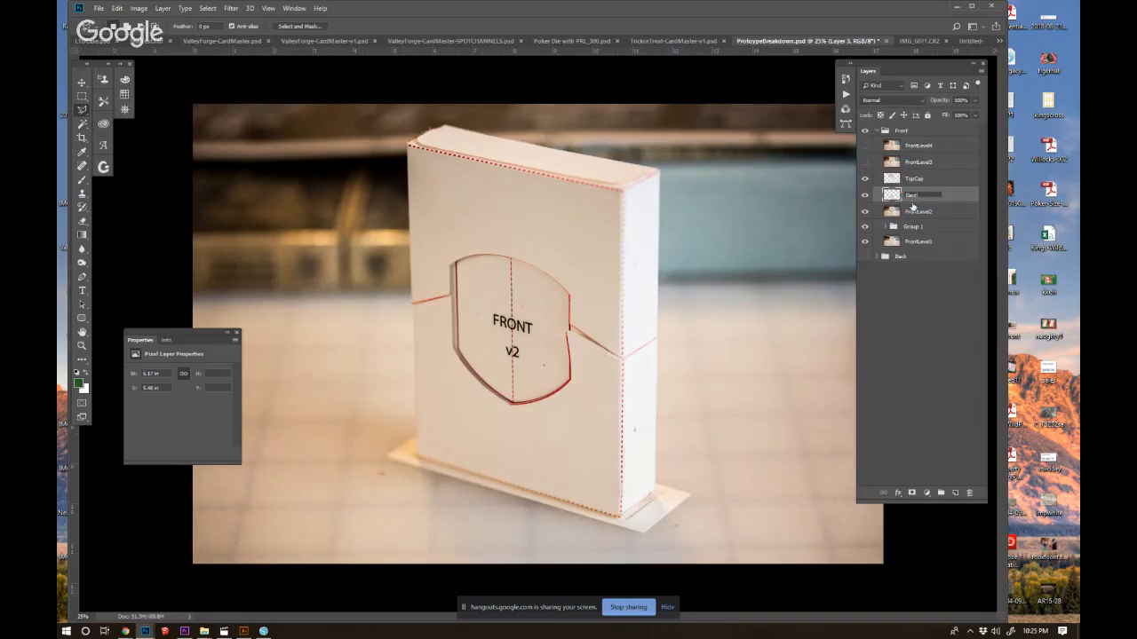
pyautogui.write('BottomCap')
pyautogui.press('Return')
# Hide FrontLevel2 and reduce the opacity of the TopCap and BottomCap layers to 81%.
pyautogui.click(865, 212)
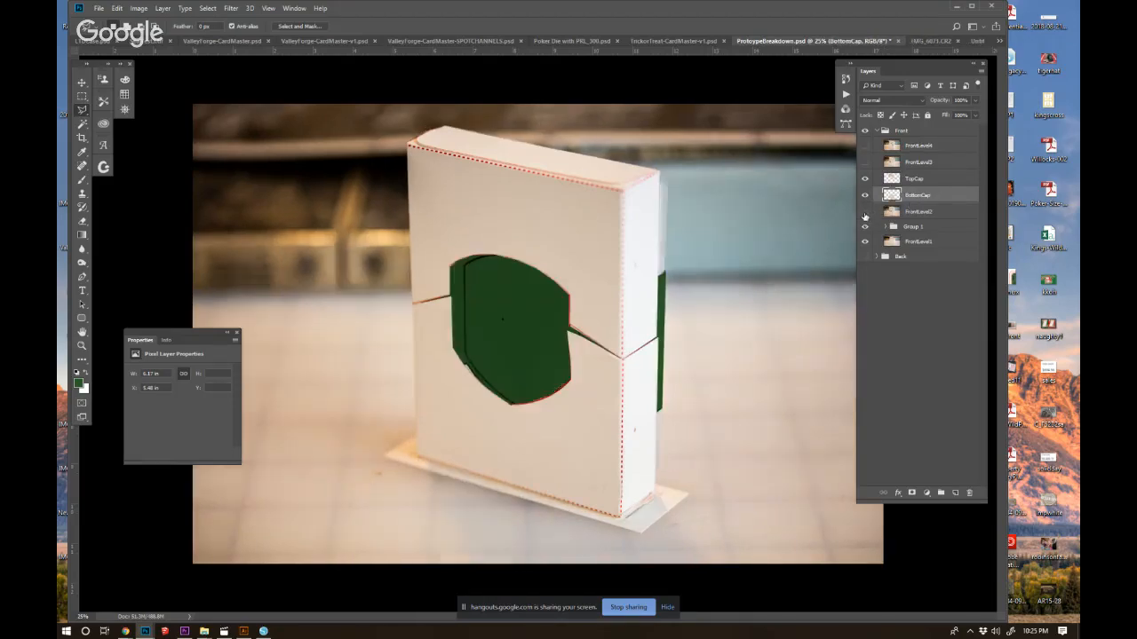
pyautogui.keyDown('shift'); pyautogui.click(917, 178); pyautogui.keyUp('shift')
pyautogui.moveTo(918, 178); pyautogui.dragTo(939, 140)
pyautogui.click(958, 193)
pyautogui.keyDown('shift'); pyautogui.click(957, 183); pyautogui.keyUp('shift')
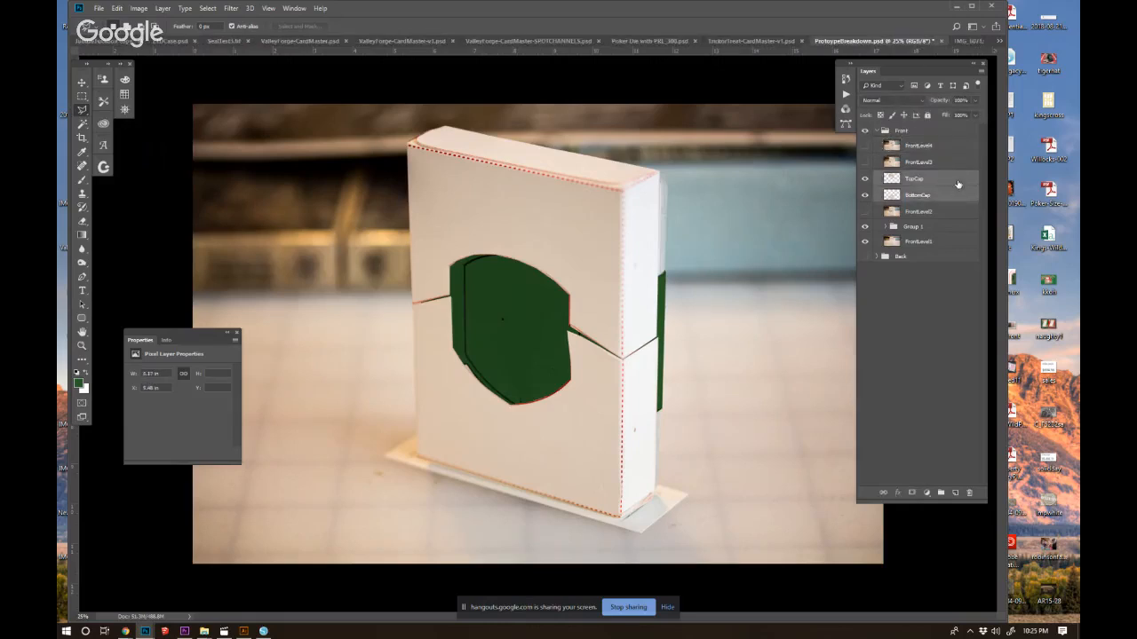
pyautogui.moveTo(947, 99); pyautogui.dragTo(934, 101)
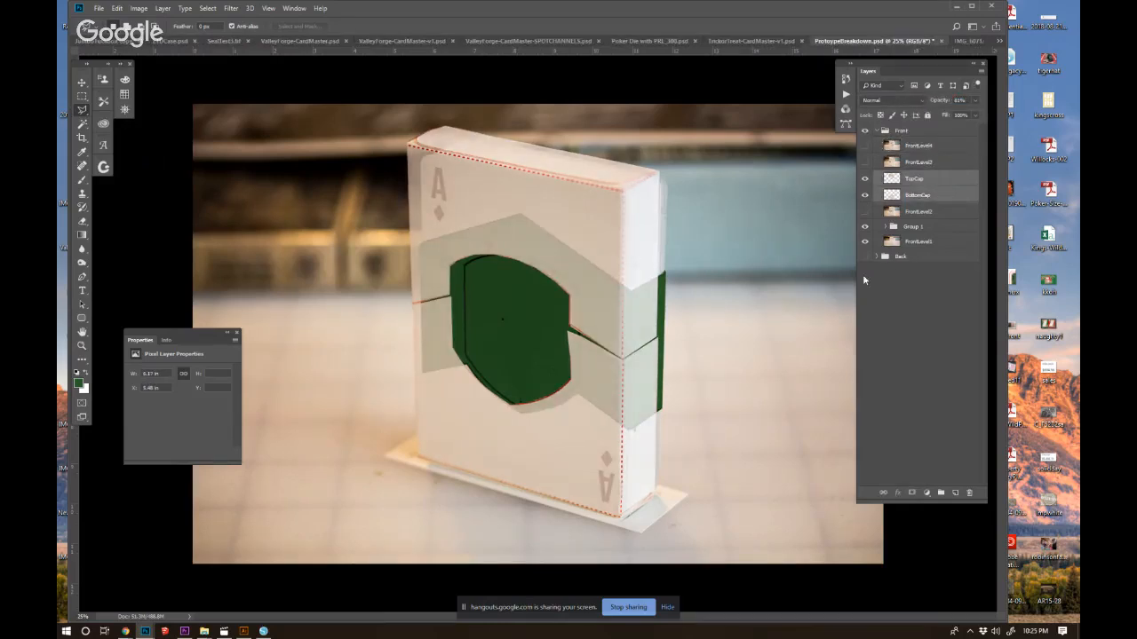
# Transform TopCap and BottomCap together, shifting and skewing them to line up with the card deck and green band underneath.
pyautogui.hotkey('ctrl', 't')
pyautogui.moveTo(532, 125)
pyautogui.mouseDown()
pyautogui.moveTo(579, 150)
pyautogui.moveTo(548, 133)
pyautogui.mouseUp()
pyautogui.moveTo(660, 519); pyautogui.dragTo(664, 519)
pyautogui.moveTo(408, 519); pyautogui.dragTo(411, 515)
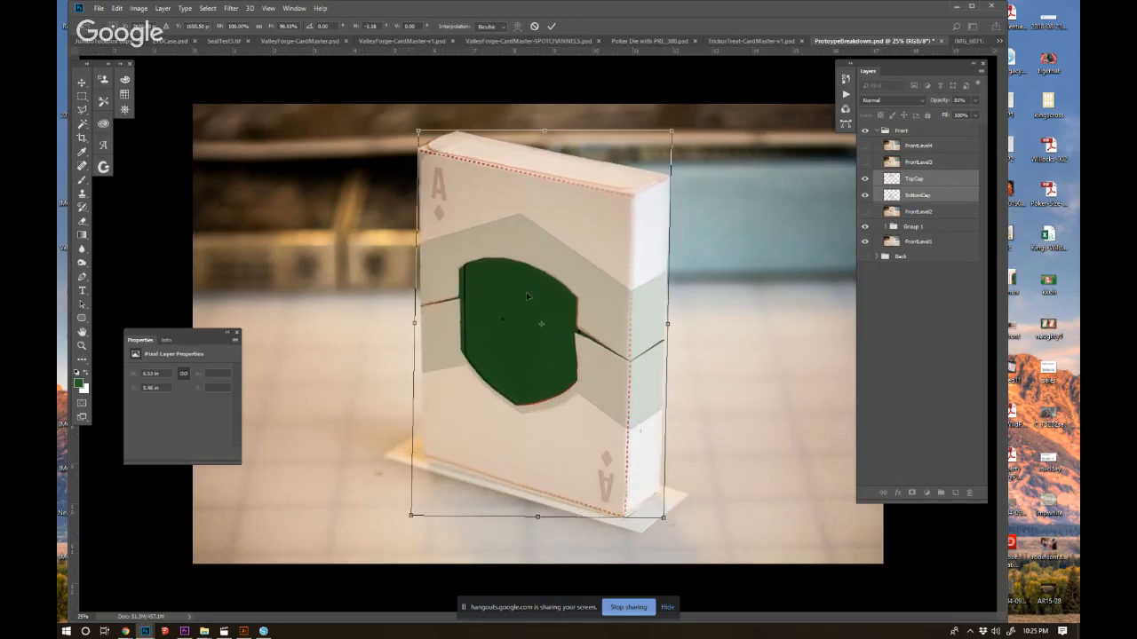
pyautogui.moveTo(547, 132); pyautogui.dragTo(547, 126)
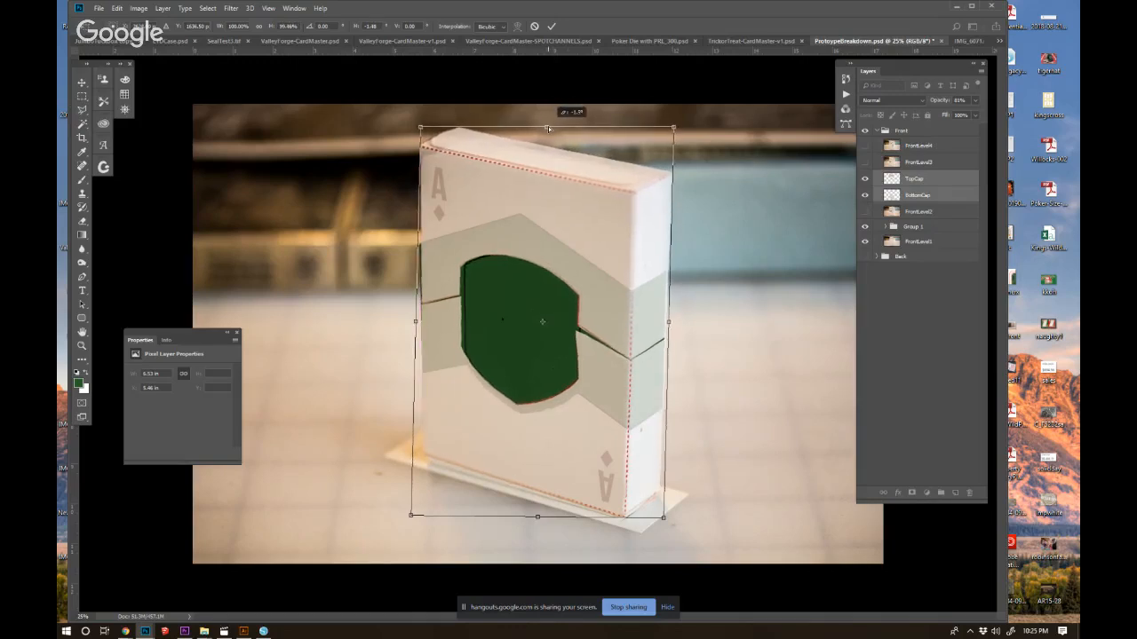
pyautogui.moveTo(672, 127); pyautogui.dragTo(677, 127)
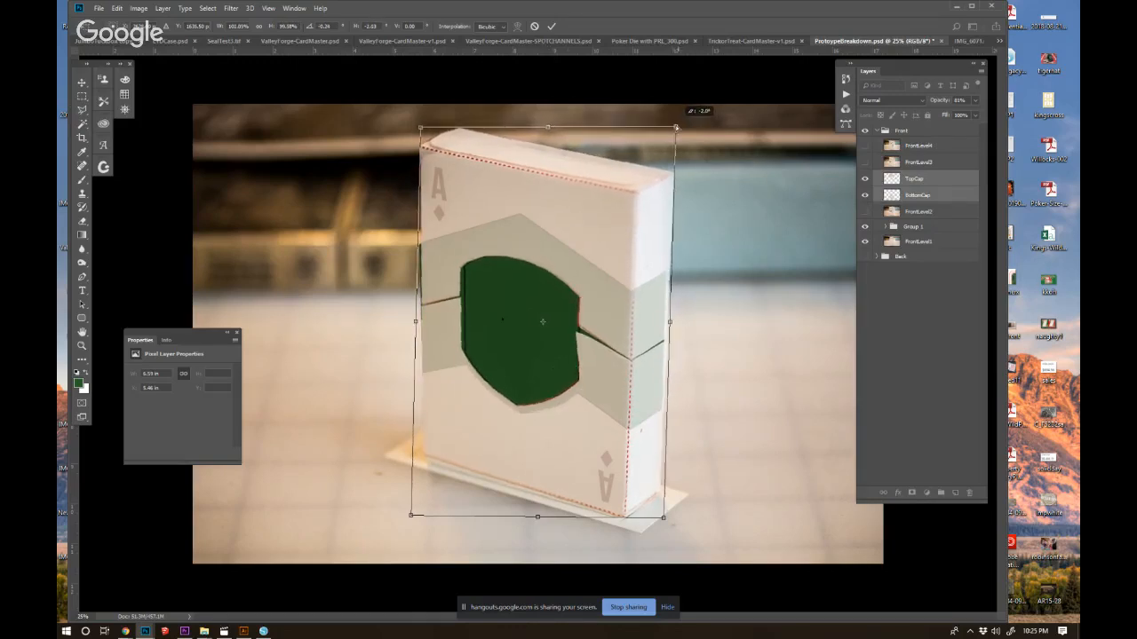
pyautogui.press('Return')
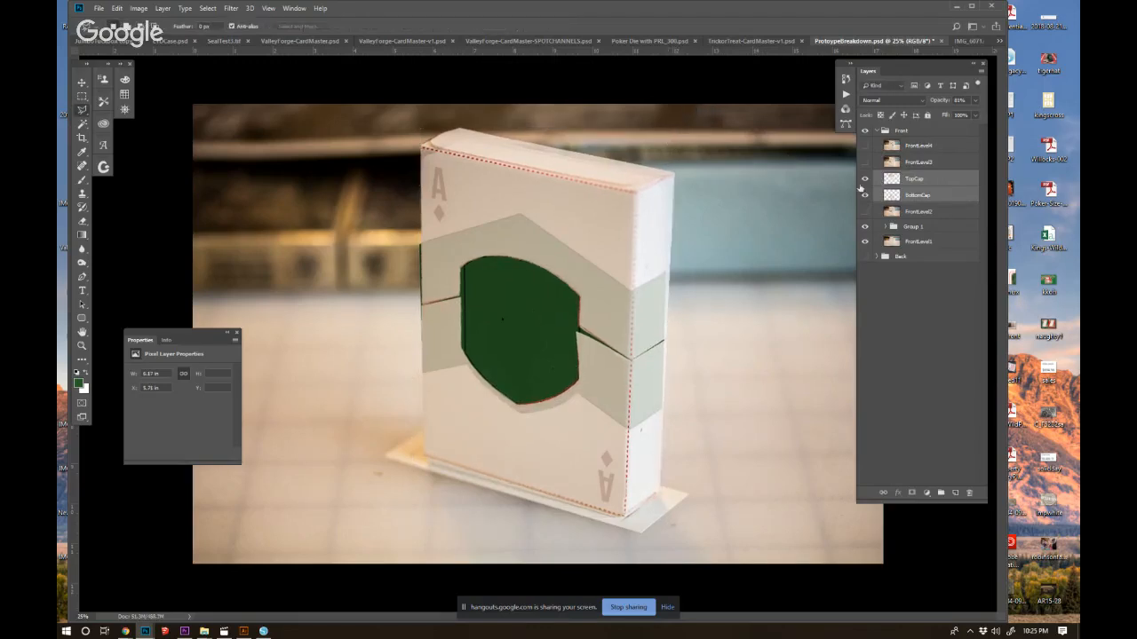
# Restore TopCap and BottomCap to 100% opacity, stretch them slightly outward at the box's front edge, and check the fit by toggling their visibility.
pyautogui.moveTo(944, 101); pyautogui.dragTo(966, 102)
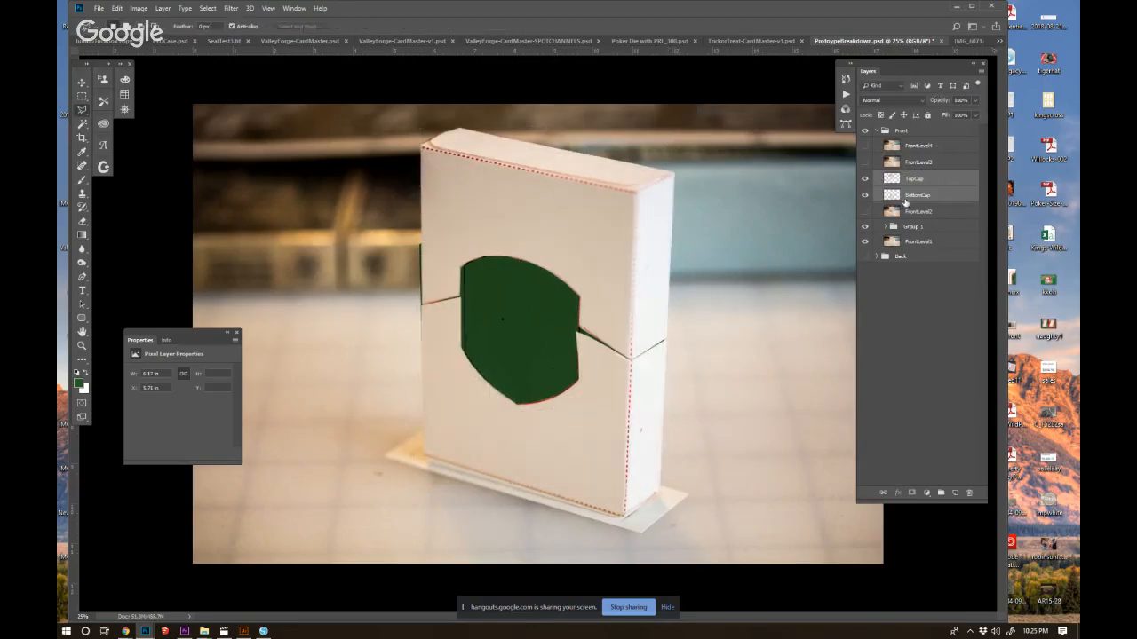
pyautogui.hotkey('ctrl', 't')
pyautogui.moveTo(420, 127); pyautogui.dragTo(418, 126)
pyautogui.press('Return')
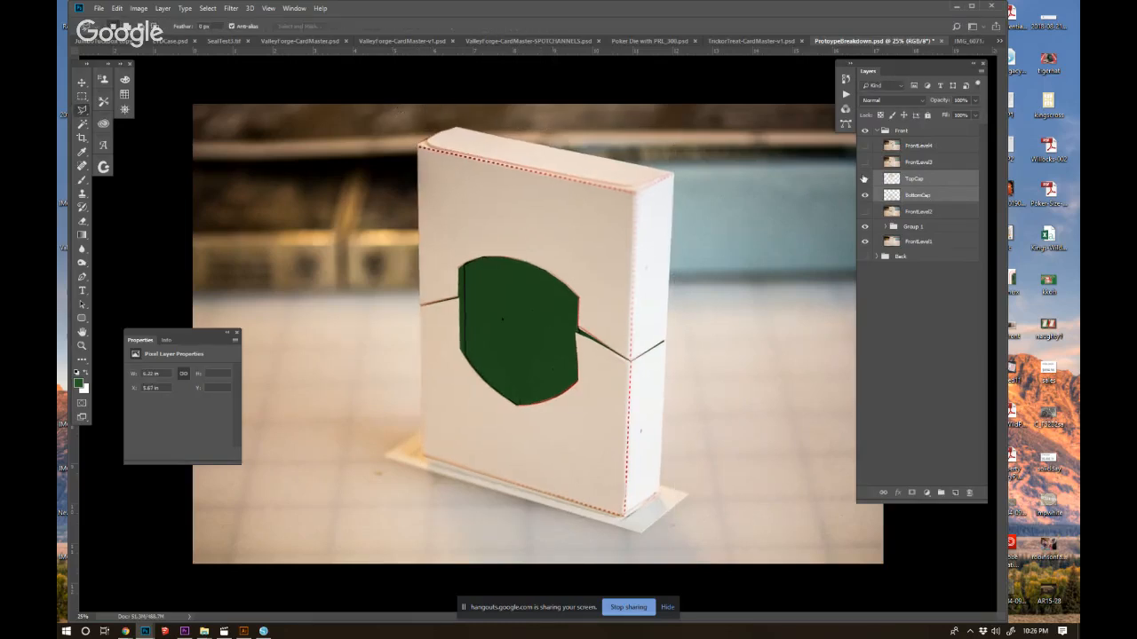
pyautogui.moveTo(864, 179); pyautogui.dragTo(861, 195)
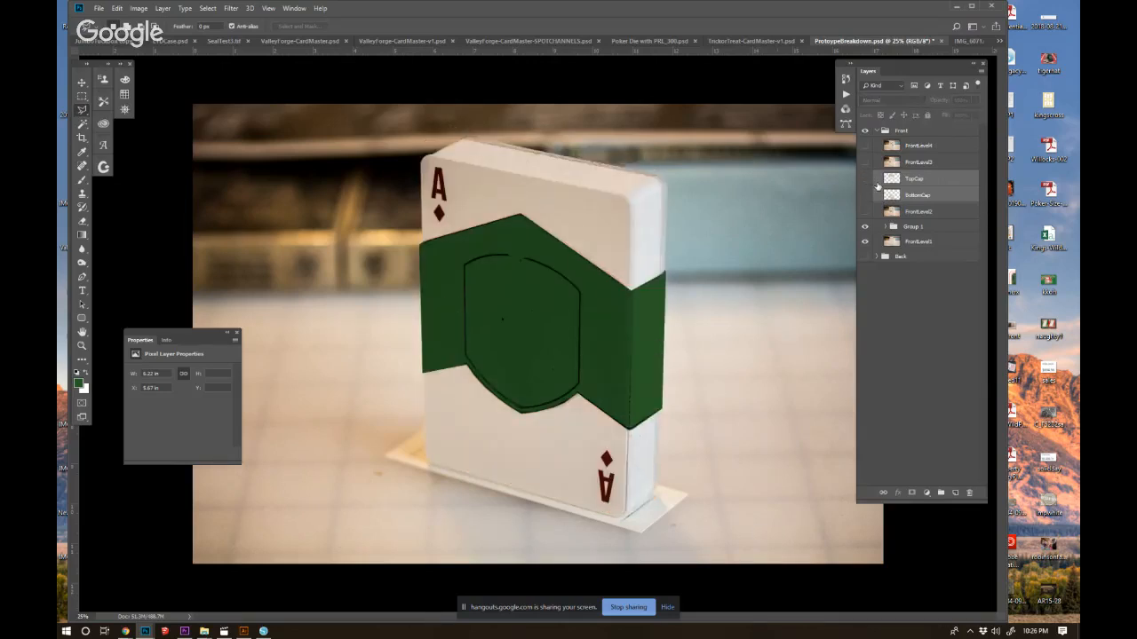
pyautogui.click(863, 196)
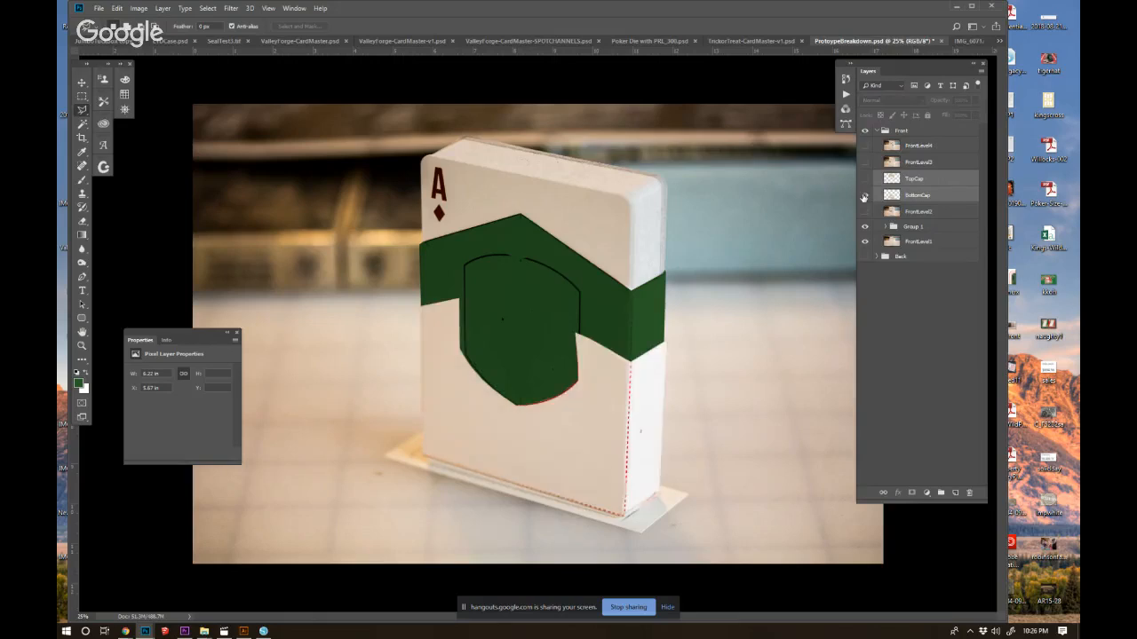
pyautogui.click(864, 178)
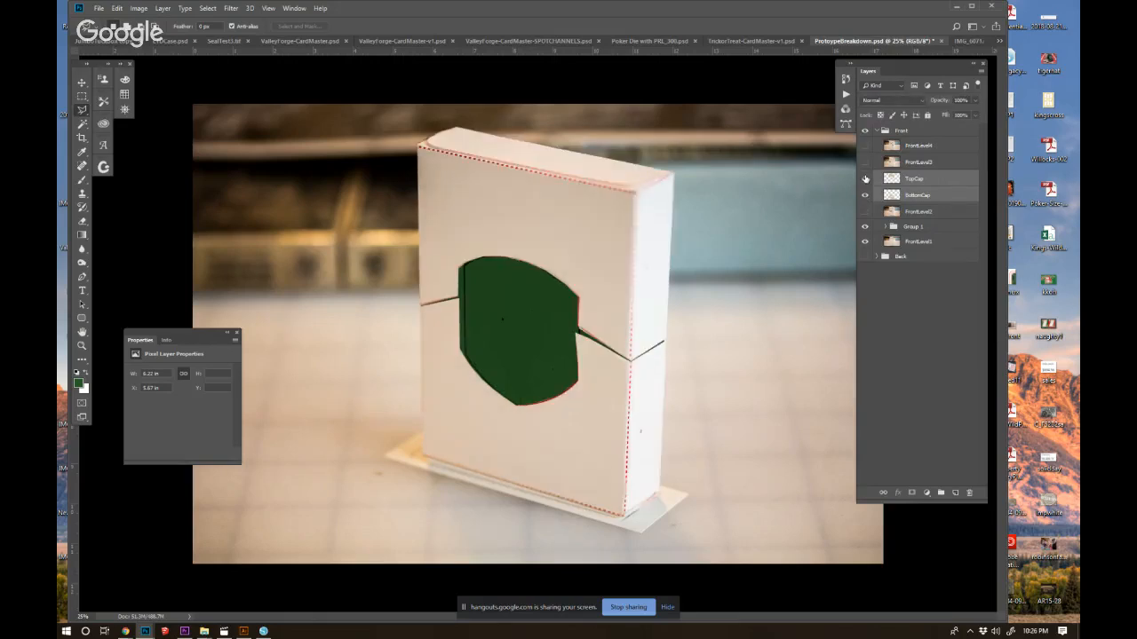
# Desaturate the TopCap layer with Hue/Saturation, lowering Saturation to -82.
pyautogui.click(890, 181)
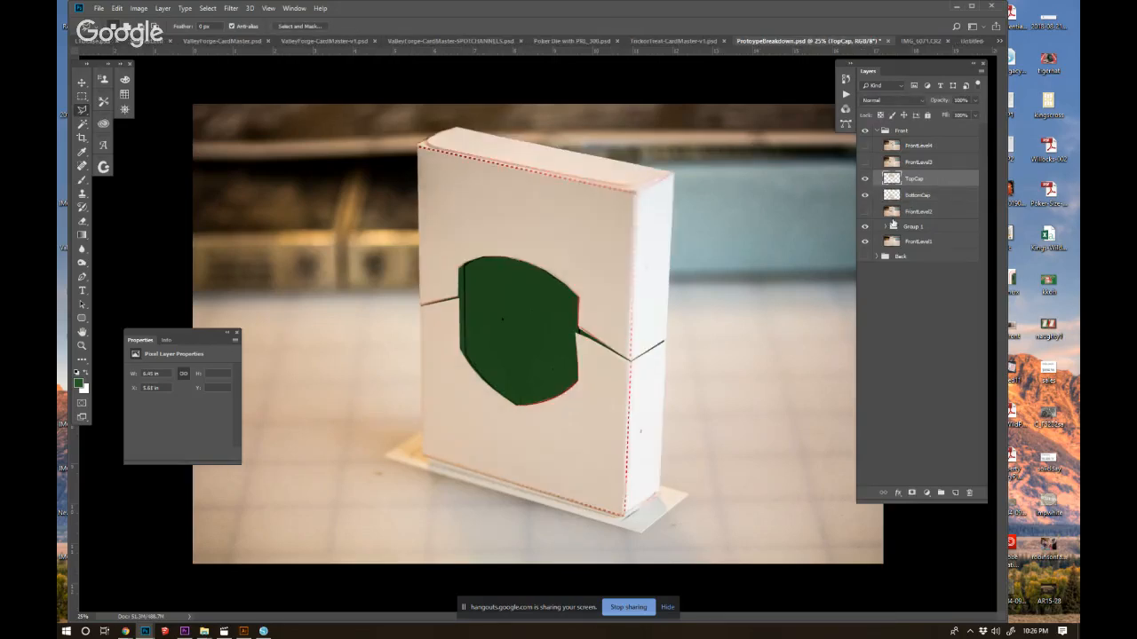
pyautogui.hotkey('ctrl', 'u')
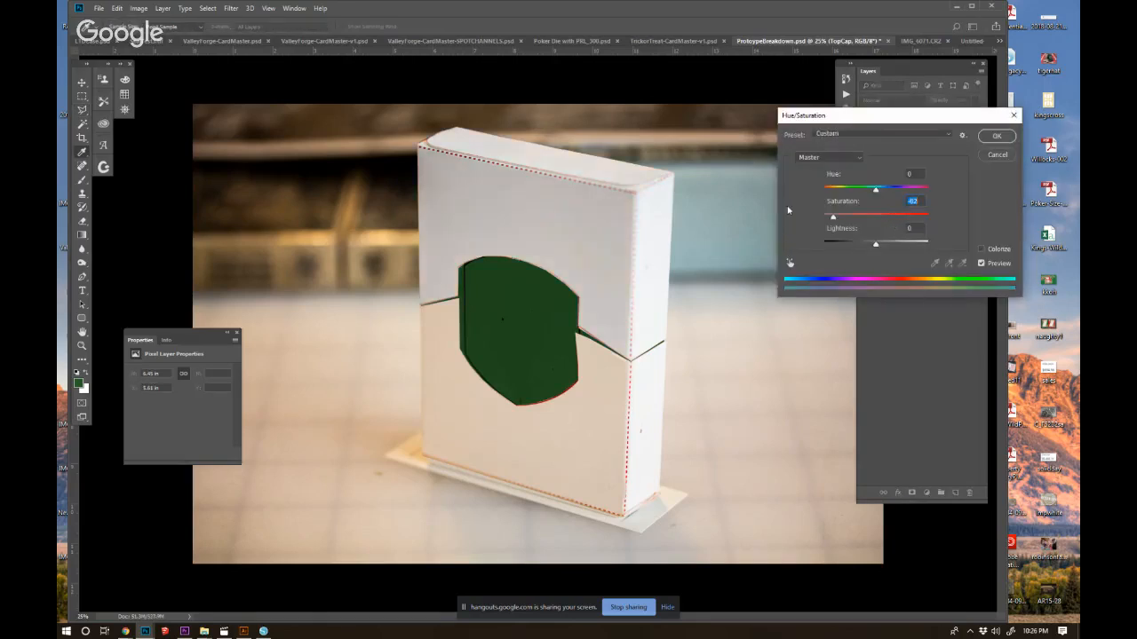
pyautogui.click(986, 156)
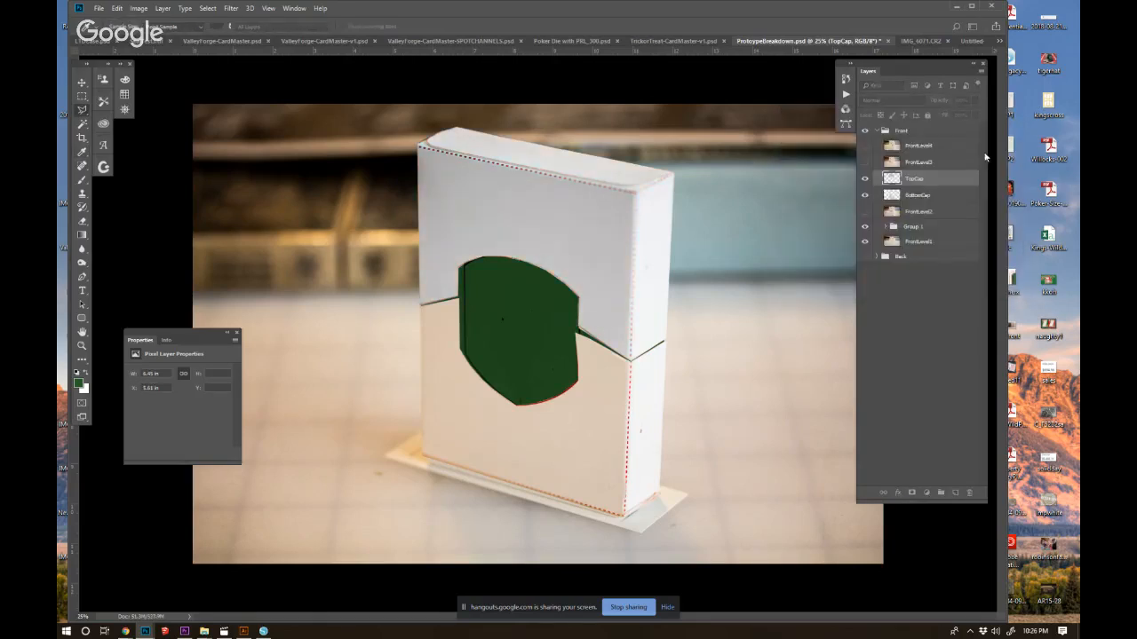
# Desaturate the BottomCap layer with Hue/Saturation so it matches the neutral grey upper cap.
pyautogui.click(914, 201)
pyautogui.hotkey('ctrl', 'i')
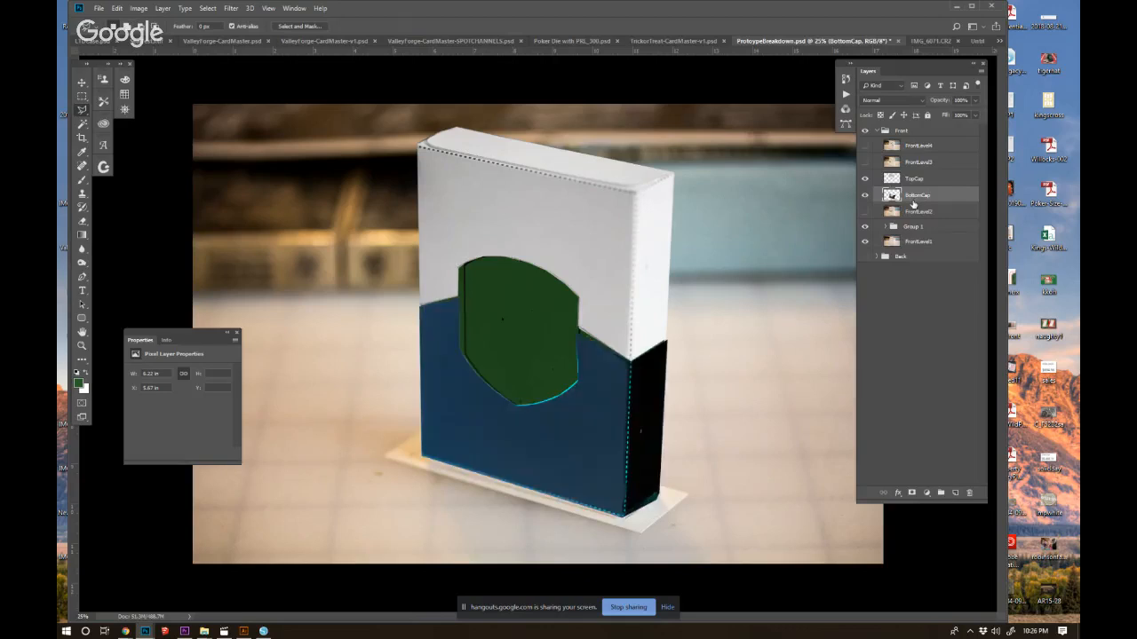
pyautogui.hotkey('ctrl', 'i')
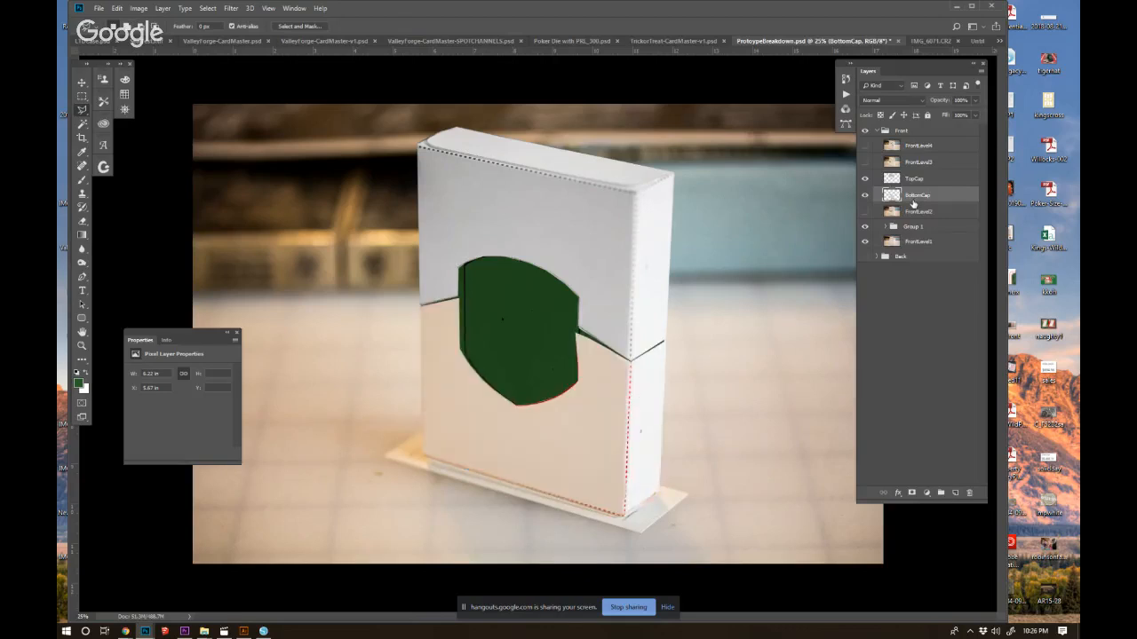
pyautogui.hotkey('ctrl', 'u')
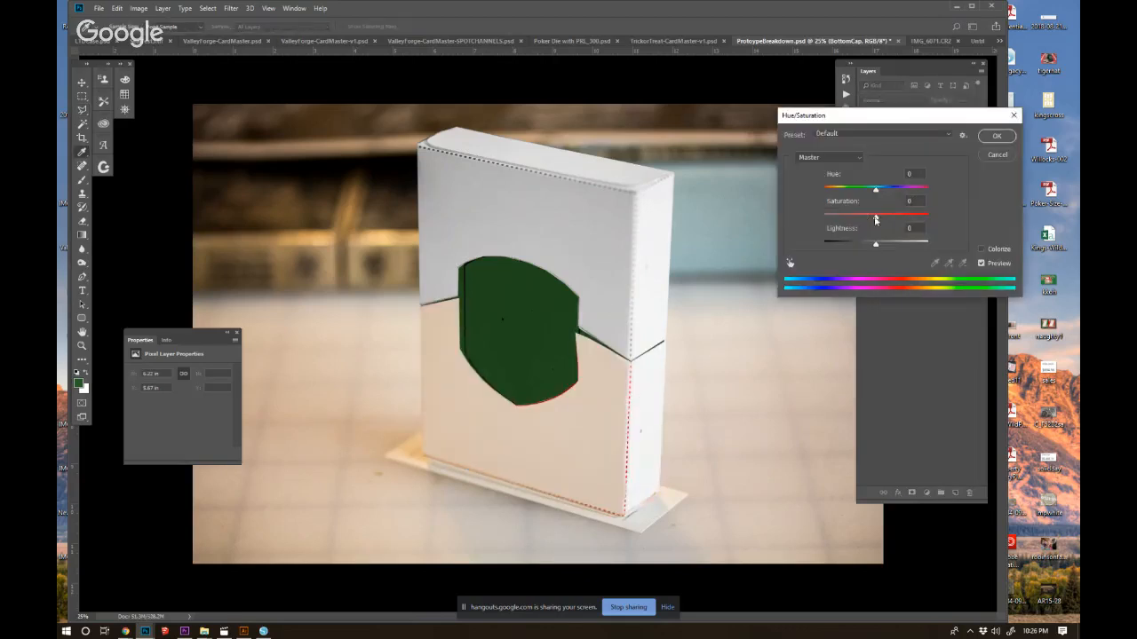
pyautogui.click(996, 135)
# Hide both caps, load the green band's outline in Group 1 as a selection, hide the green fill, and add a new layer.
pyautogui.keyDown('ctrl'); pyautogui.click(891, 195); pyautogui.keyUp('ctrl')
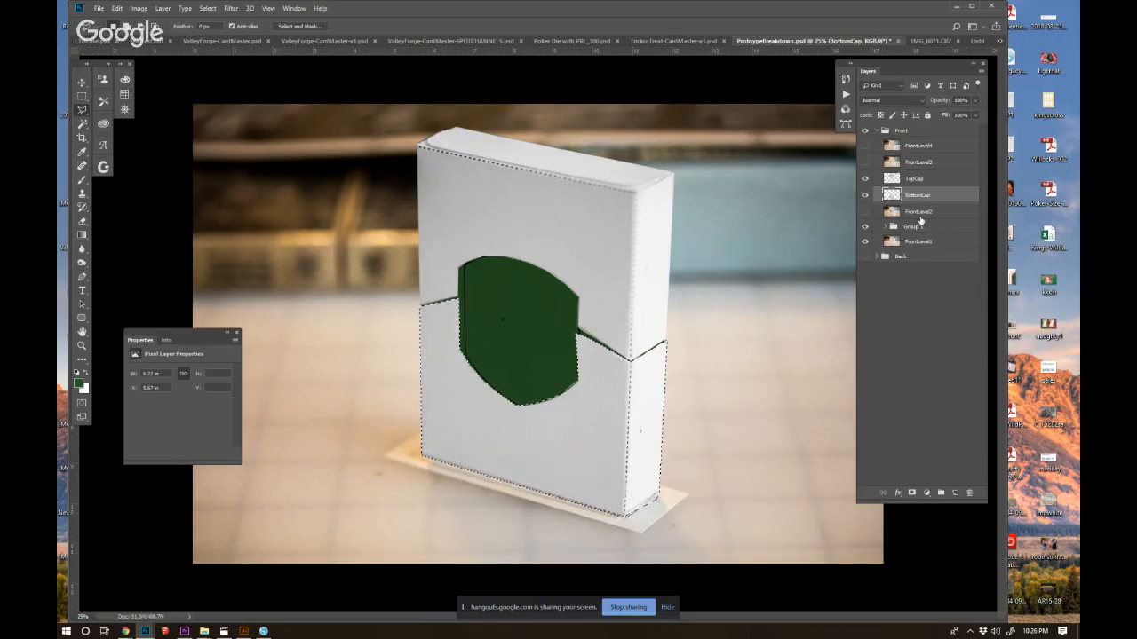
pyautogui.moveTo(864, 178); pyautogui.dragTo(864, 195)
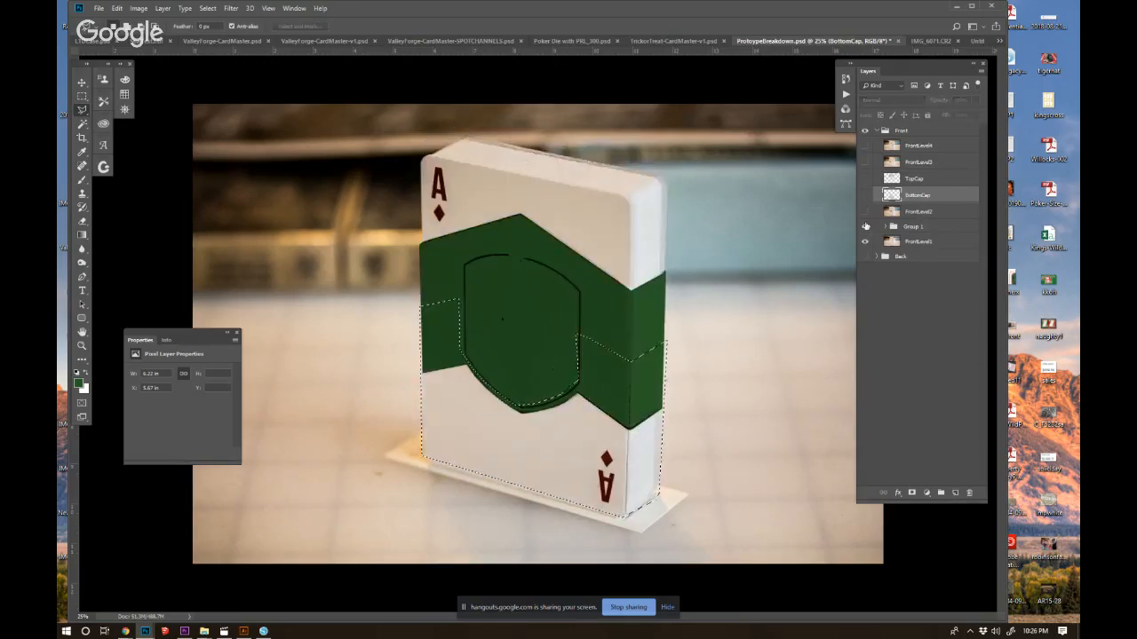
pyautogui.click(884, 227)
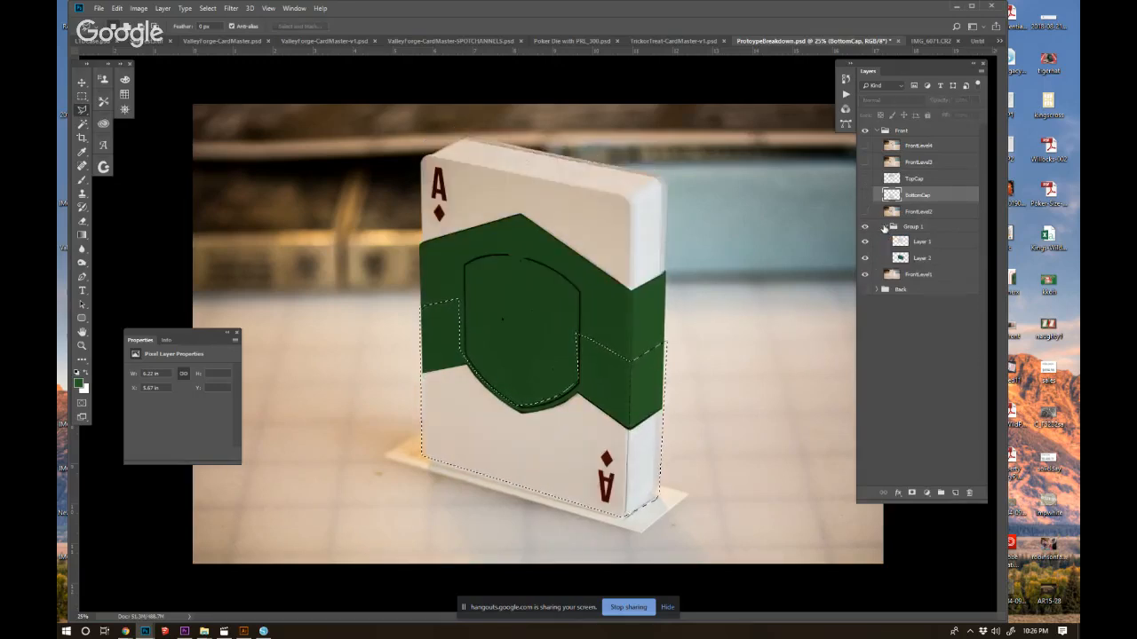
pyautogui.click(899, 259)
pyautogui.keyDown('ctrl'); pyautogui.click(901, 260); pyautogui.keyUp('ctrl')
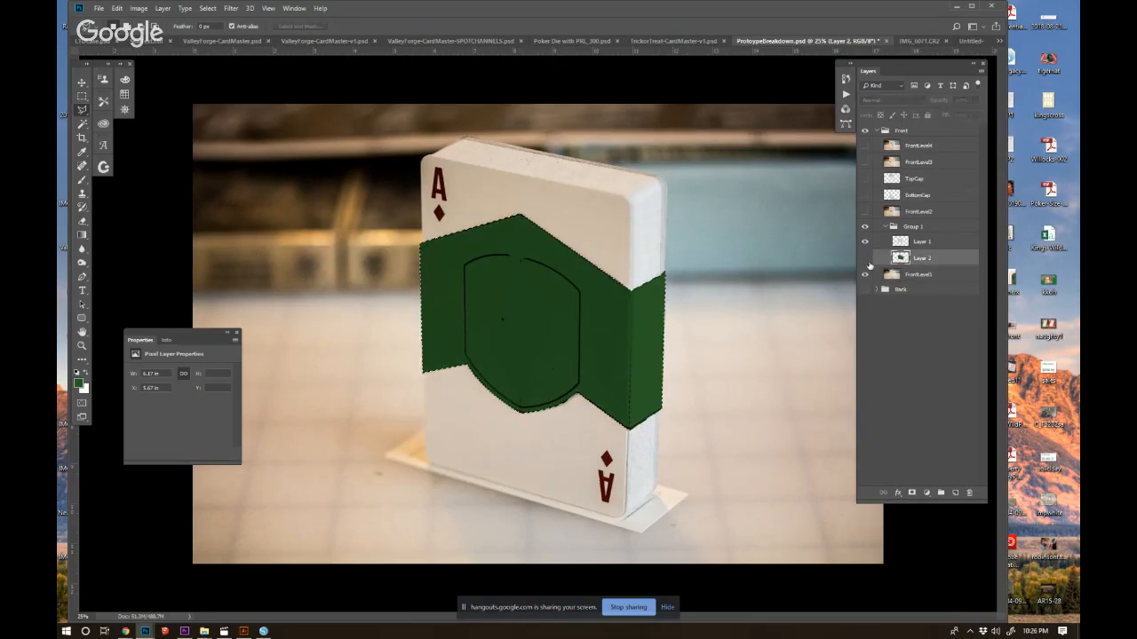
pyautogui.click(864, 257)
pyautogui.click(955, 492)
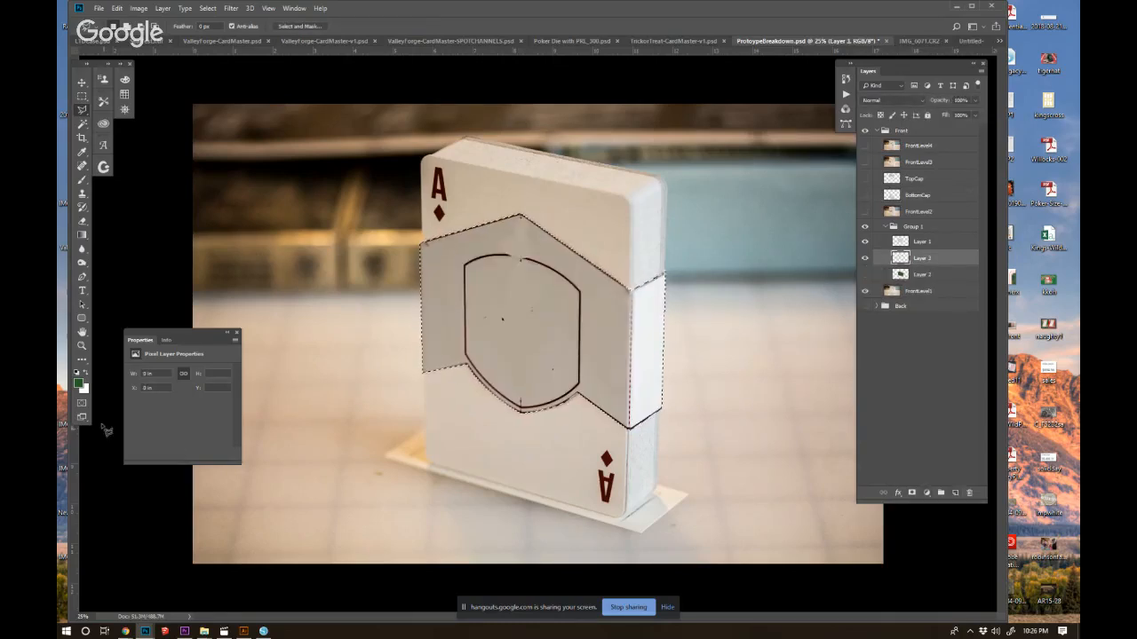
# Fill the selected band with golden yellow on the new layer in Group 1, and deselect.
pyautogui.click(77, 384)
pyautogui.moveTo(670, 480); pyautogui.dragTo(672, 507)
pyautogui.moveTo(632, 418)
pyautogui.mouseDown()
pyautogui.moveTo(634, 405)
pyautogui.moveTo(626, 414)
pyautogui.mouseUp()
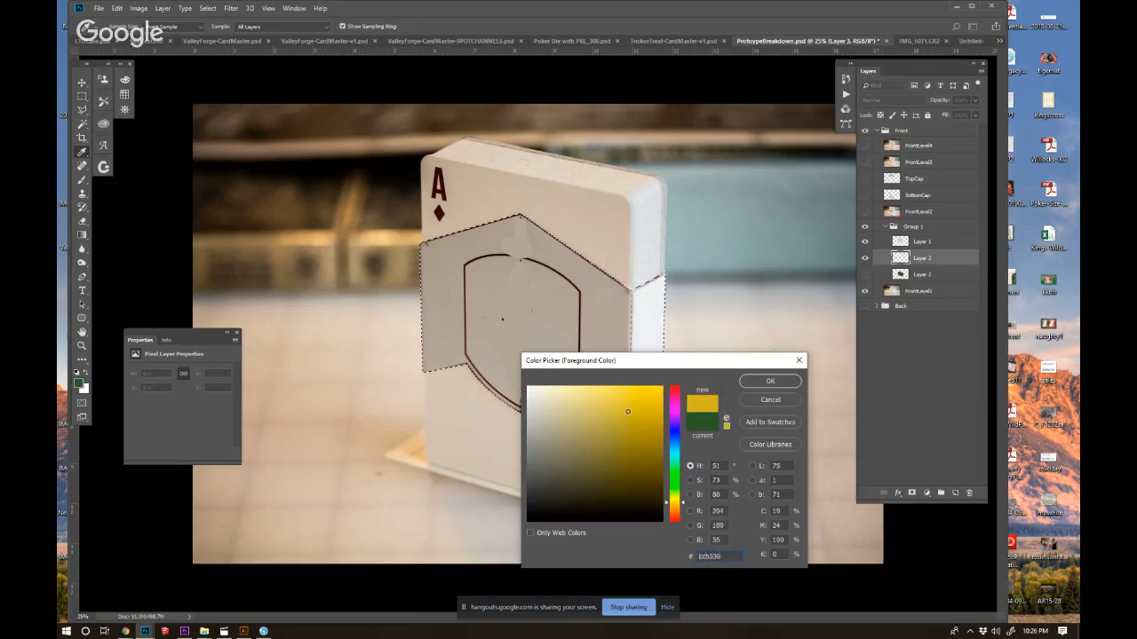
pyautogui.click(770, 381)
pyautogui.hotkey('alt', 'BackSpace')
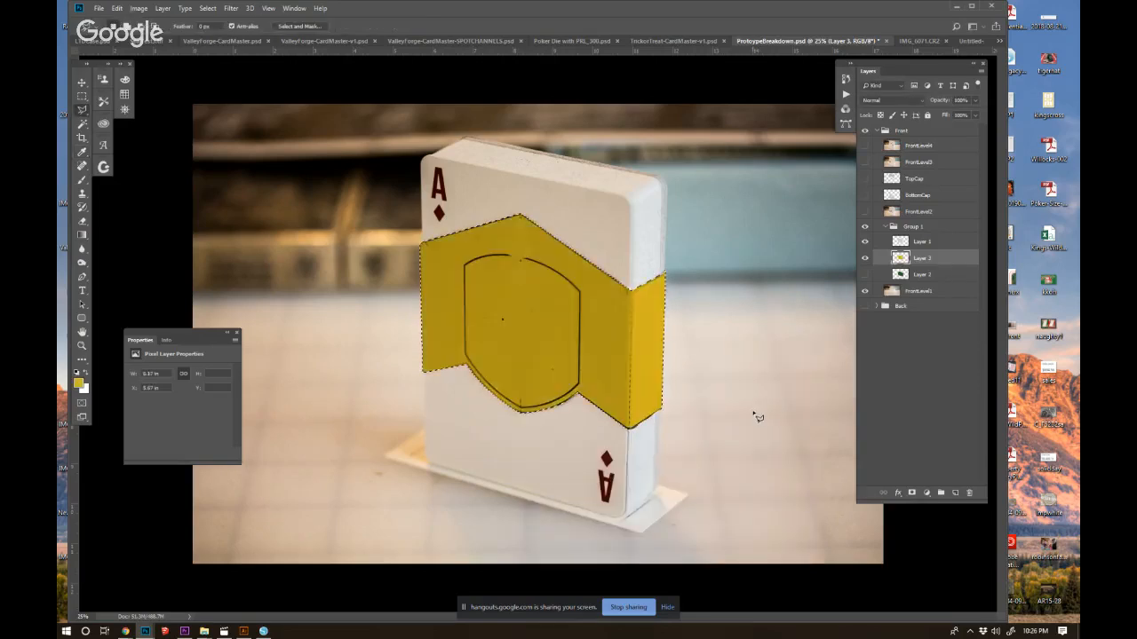
pyautogui.hotkey('ctrl', 'd')
# Show both caps again, load TopCap's outline as a selection, and add a new layer directly beneath TopCap.
pyautogui.click(884, 227)
pyautogui.click(864, 195)
pyautogui.click(864, 180)
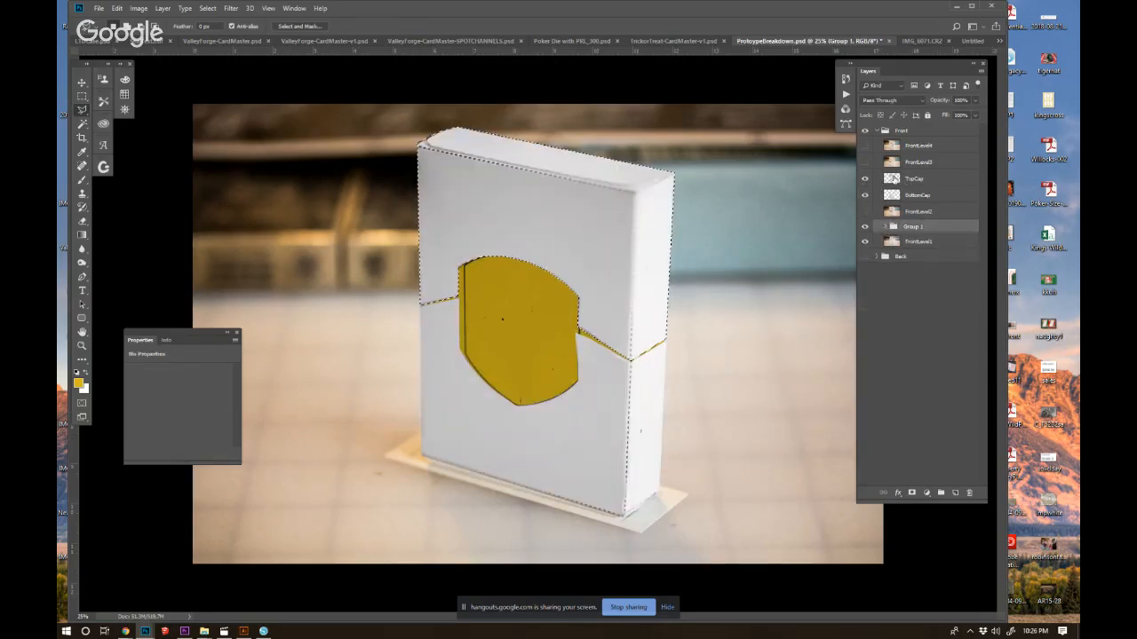
pyautogui.keyDown('ctrl'); pyautogui.click(915, 181); pyautogui.keyUp('ctrl')
pyautogui.click(956, 492)
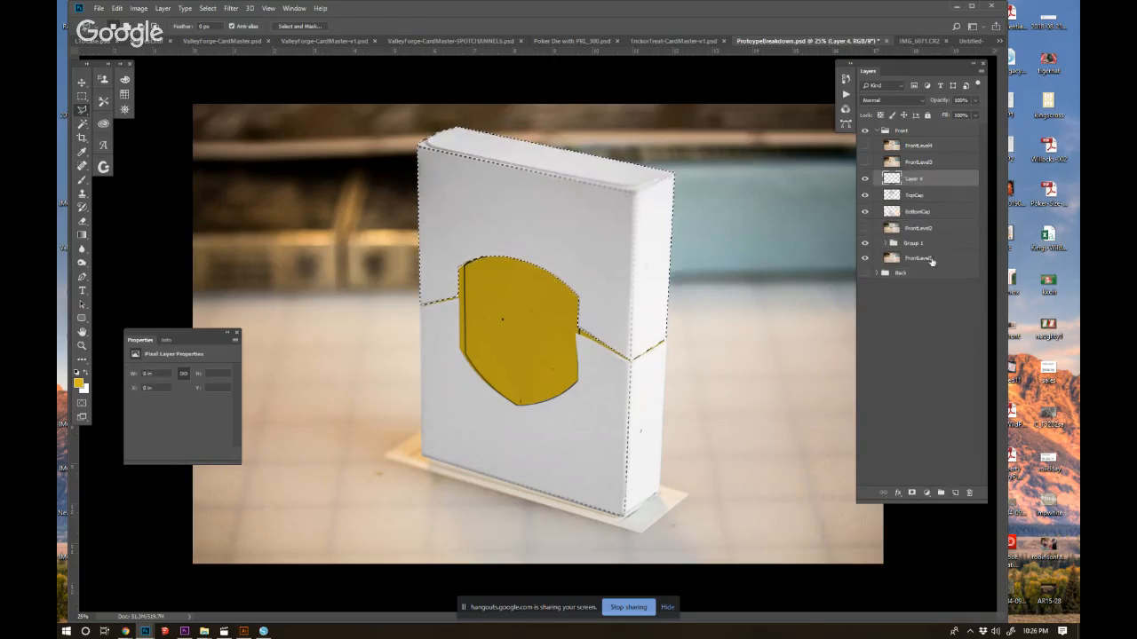
pyautogui.moveTo(920, 184); pyautogui.dragTo(919, 202)
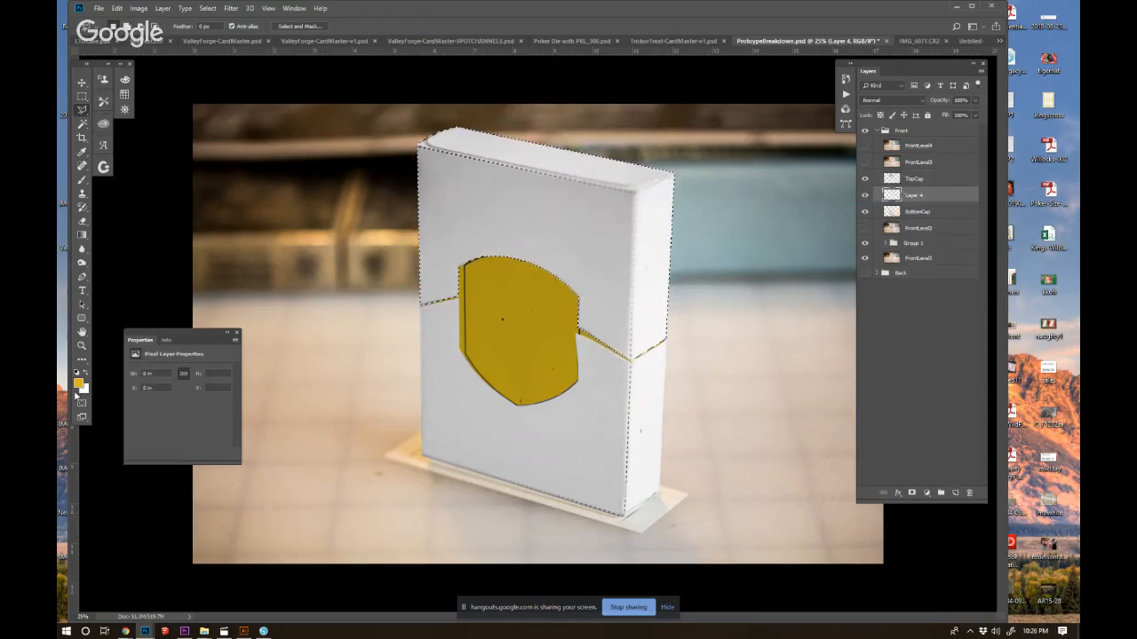
# Set the TopCap layer's blend mode to Multiply.
pyautogui.click(78, 383)
pyautogui.click(770, 400)
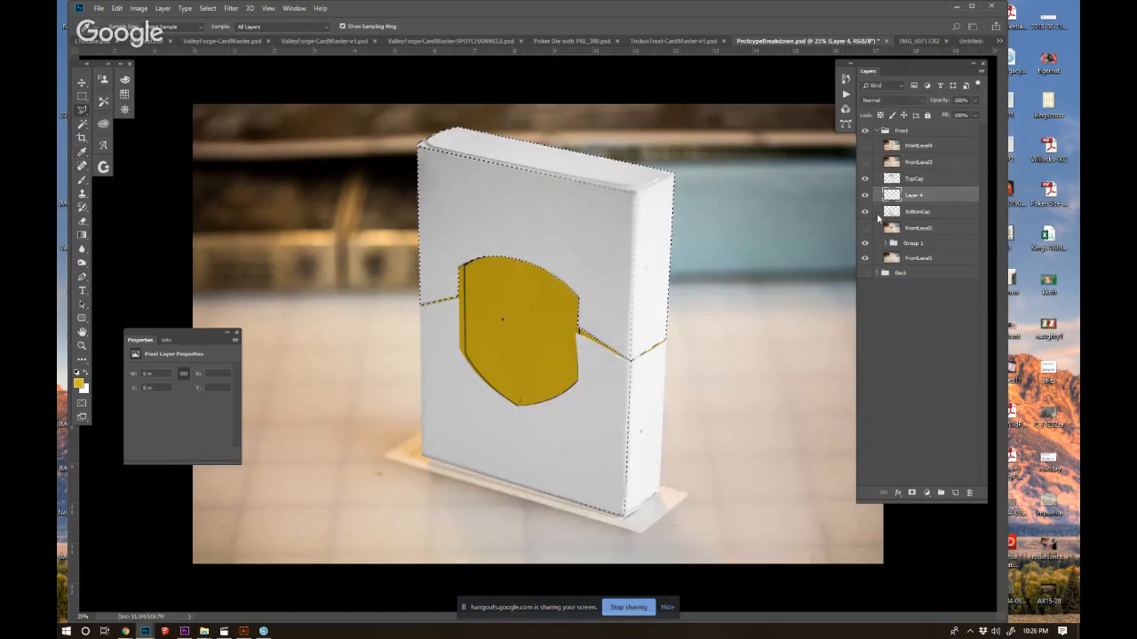
pyautogui.click(914, 178)
pyautogui.click(892, 100)
pyautogui.click(882, 143)
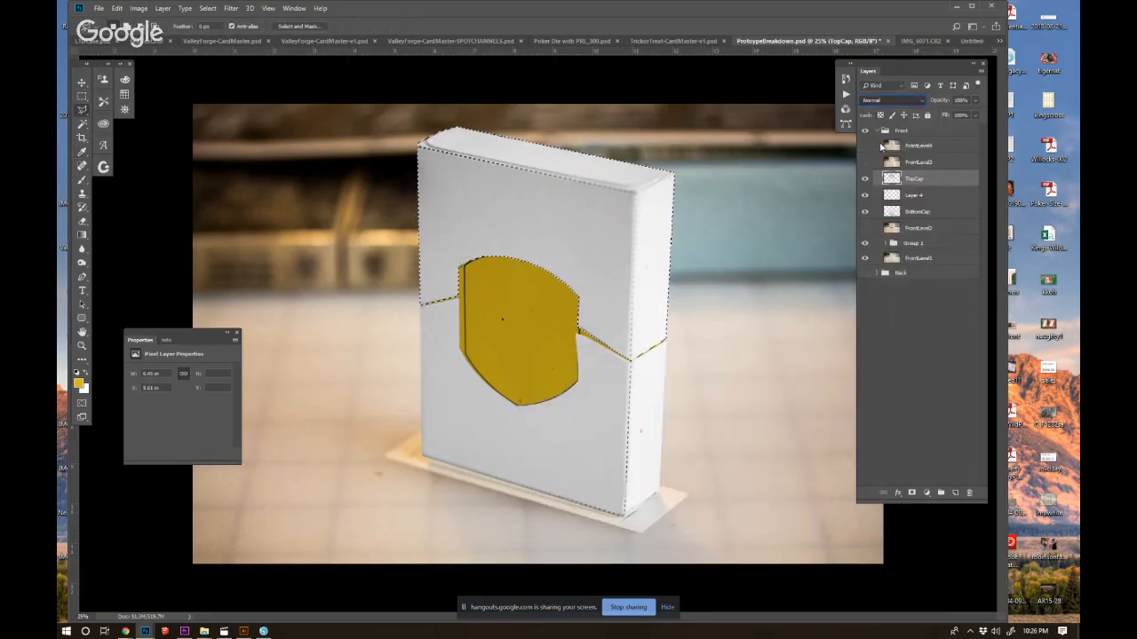
# Choose a dark green foreground colour and fill the TopCap outline with it on the layer beneath TopCap.
pyautogui.click(906, 195)
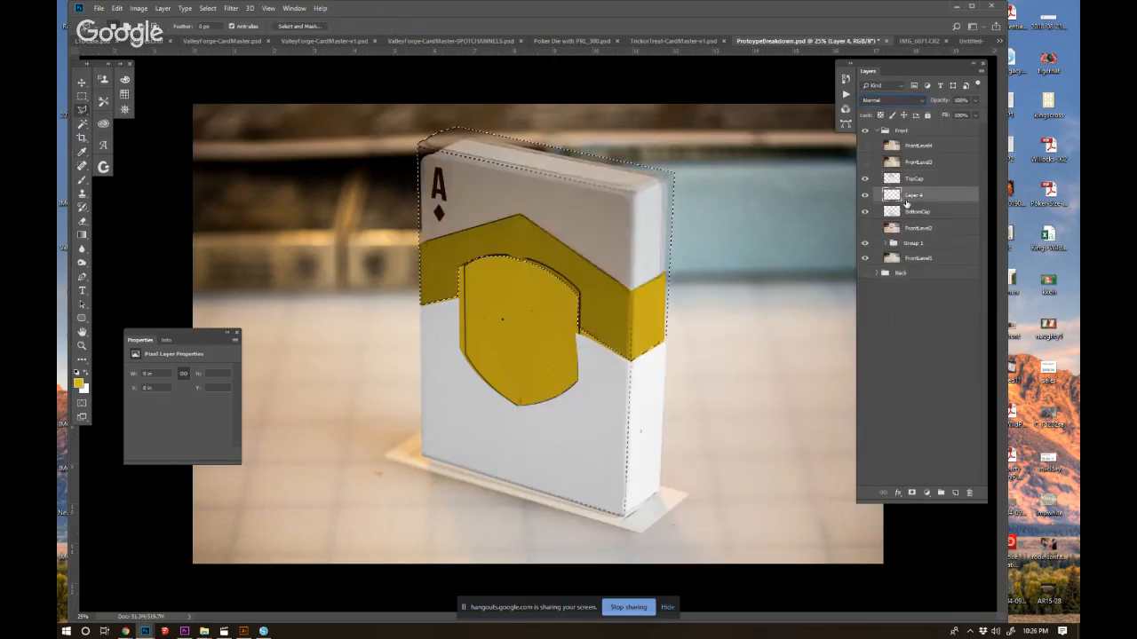
pyautogui.click(78, 382)
pyautogui.click(675, 483)
pyautogui.moveTo(588, 483)
pyautogui.mouseDown()
pyautogui.moveTo(596, 471)
pyautogui.moveTo(585, 475)
pyautogui.mouseUp()
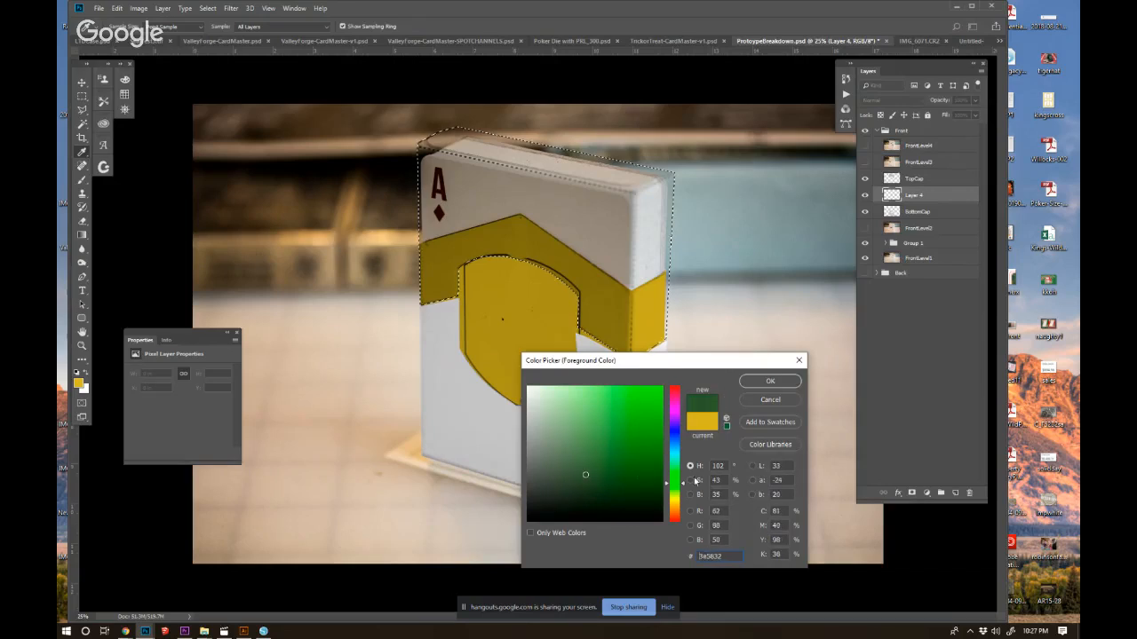
pyautogui.click(674, 486)
pyautogui.click(756, 383)
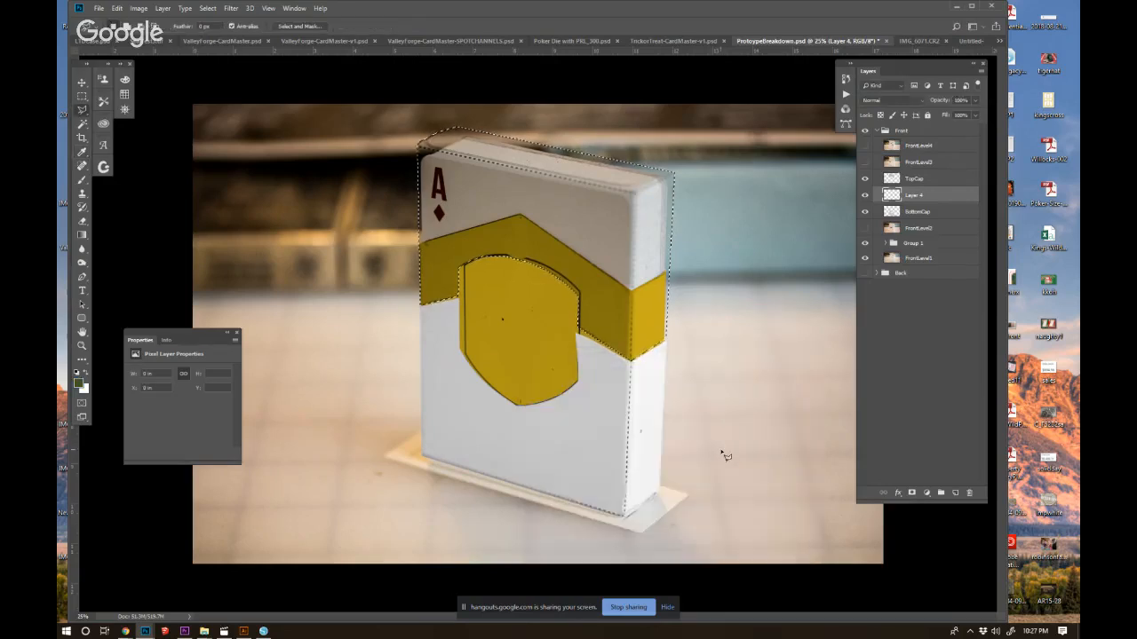
pyautogui.hotkey('alt', 'BackSpace')
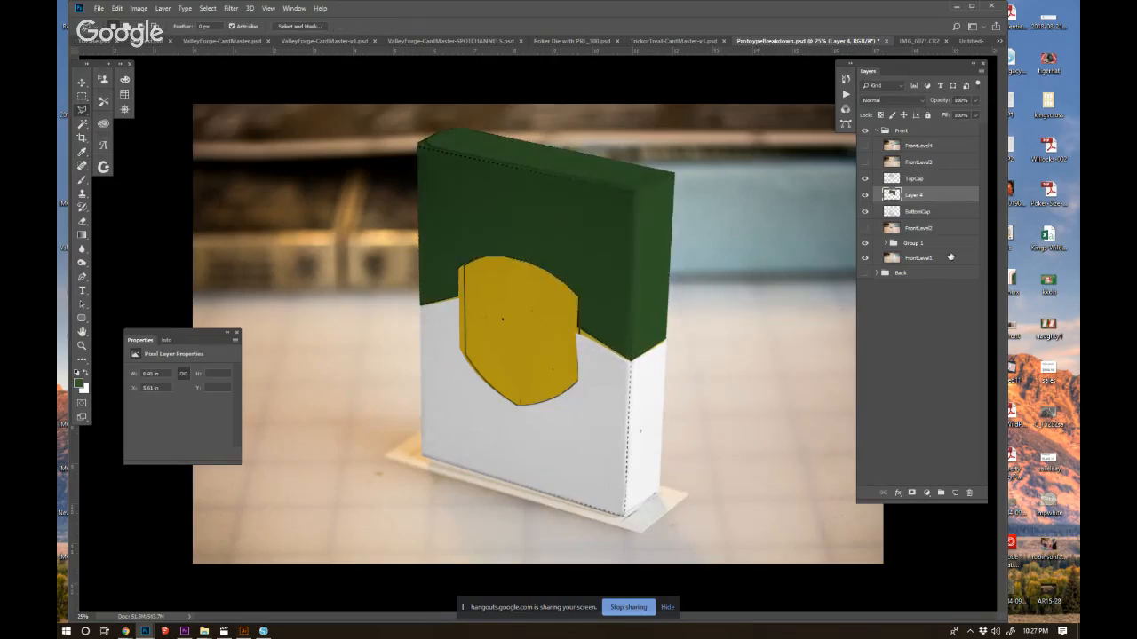
# Load BottomCap's outline as a selection and add a new layer directly beneath BottomCap.
pyautogui.click(912, 214)
pyautogui.keyDown('ctrl'); pyautogui.click(892, 215); pyautogui.keyUp('ctrl')
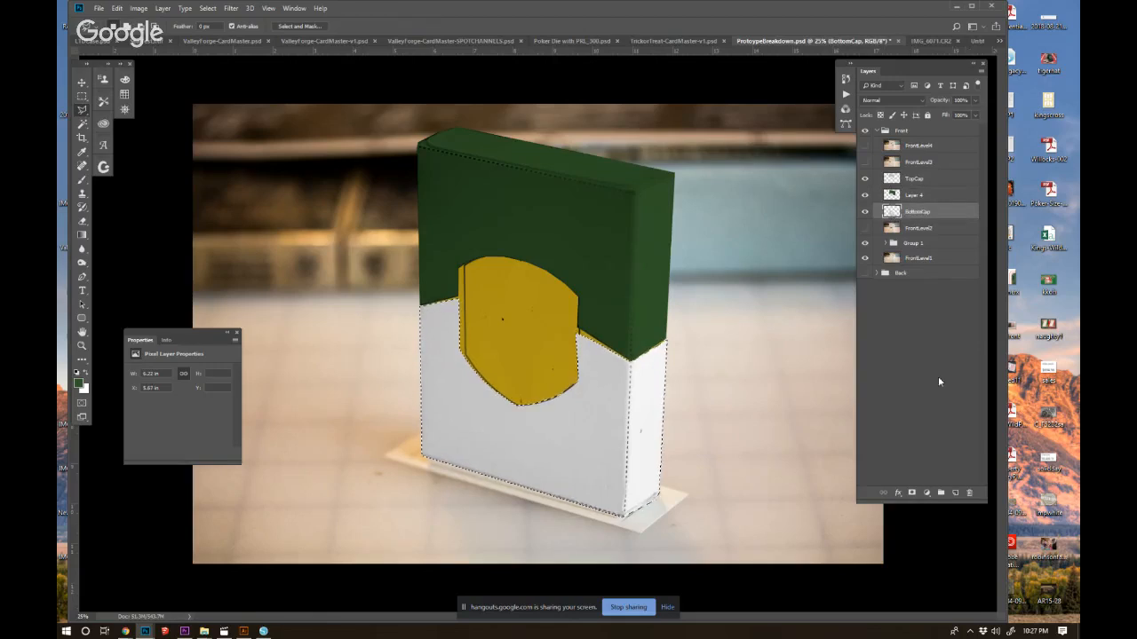
pyautogui.click(952, 492)
pyautogui.moveTo(916, 213); pyautogui.dragTo(913, 240)
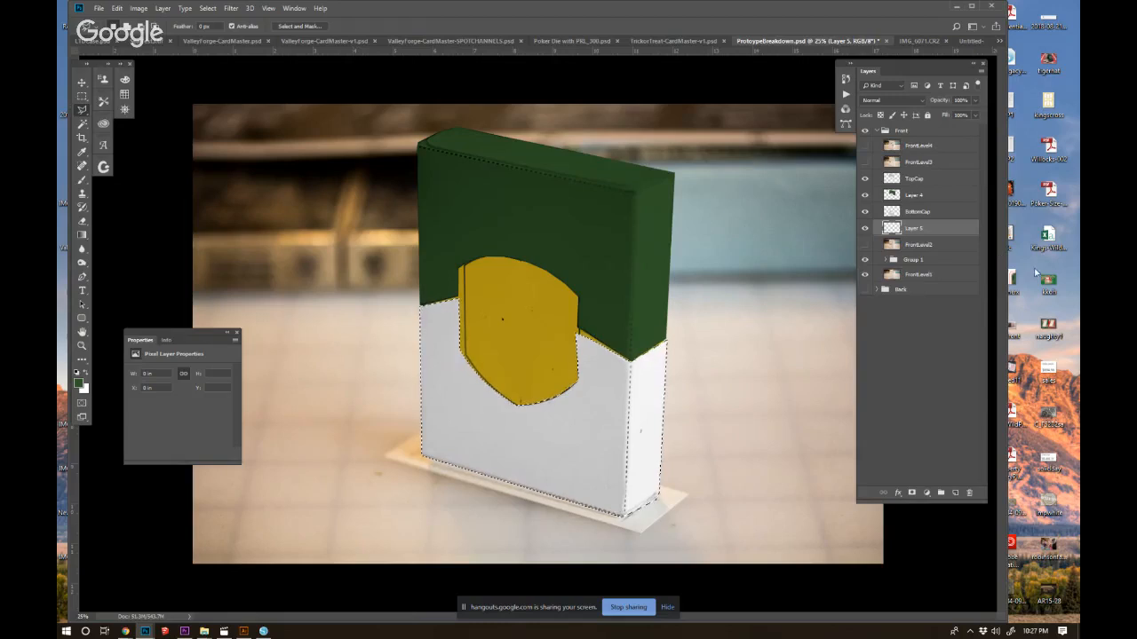
# Deselect, outline the bulging sliver beside the shield's lower edge with the Polygonal Lasso, and trim it from BottomCap to leave a straight edge.
pyautogui.scroll(3, 556, 409)
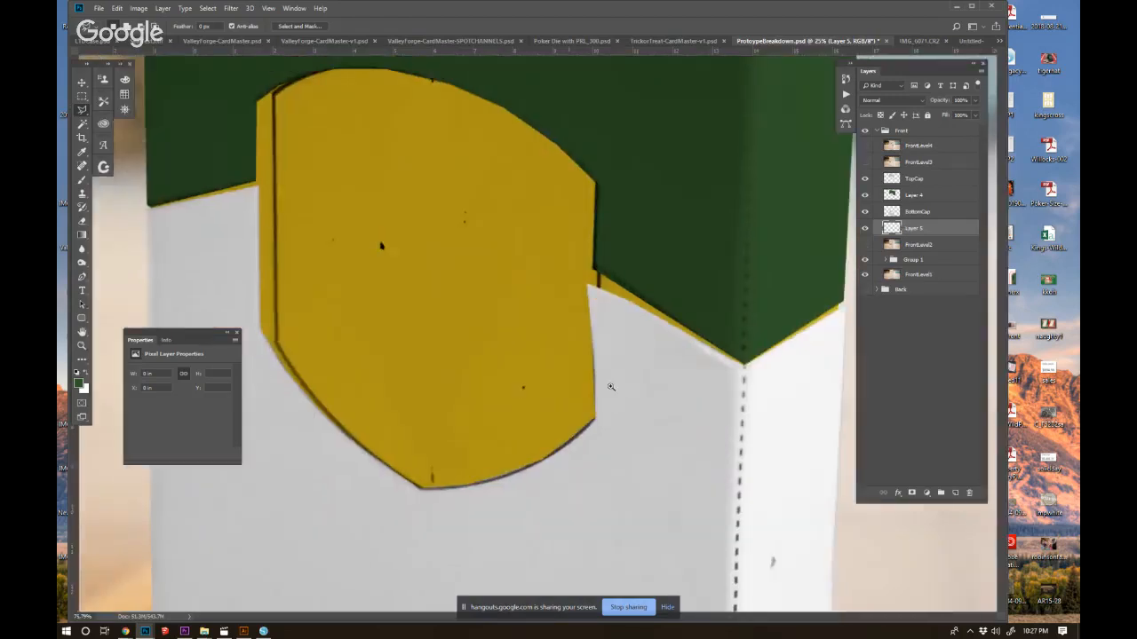
pyautogui.hotkey('ctrl', 'd')
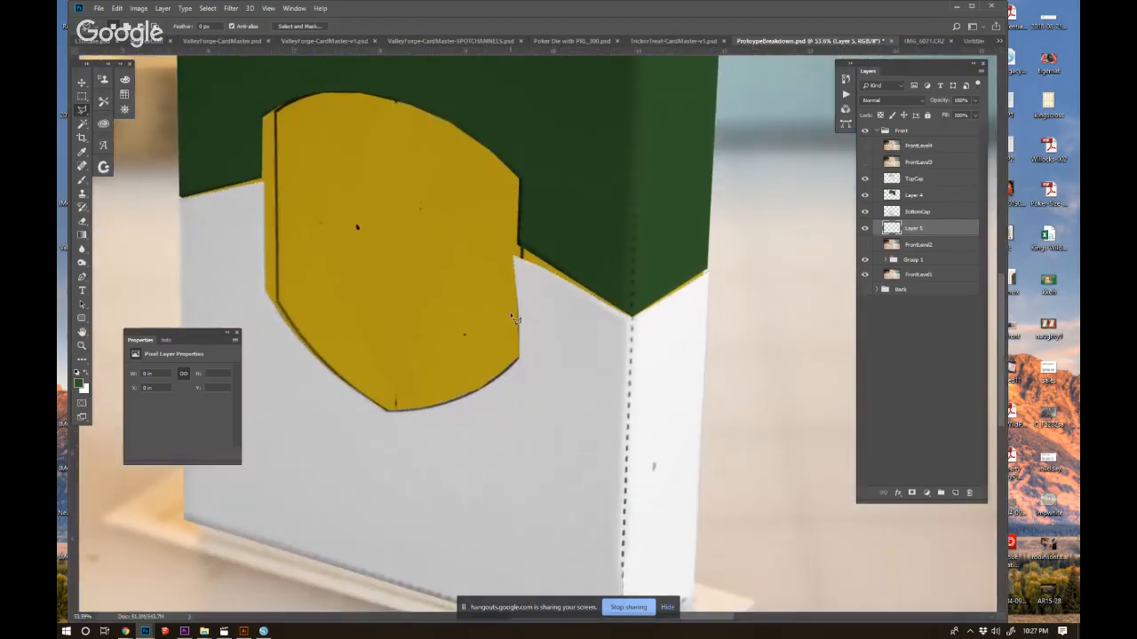
pyautogui.click(520, 362)
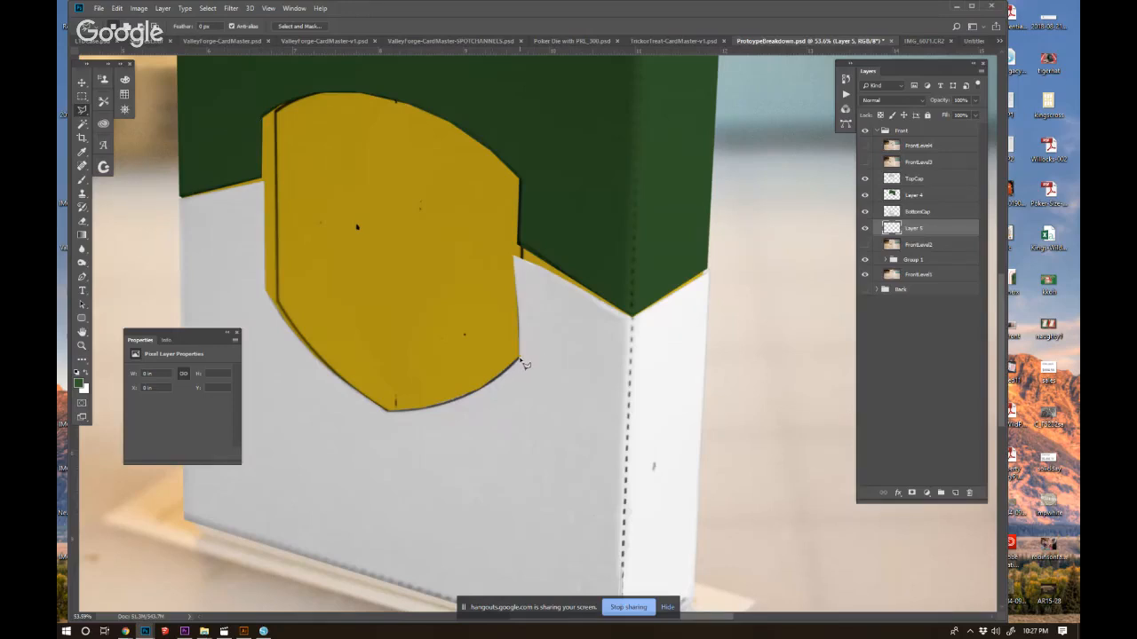
pyautogui.click(521, 256)
pyautogui.click(472, 237)
pyautogui.click(454, 287)
pyautogui.click(457, 314)
pyautogui.click(521, 362)
pyautogui.click(906, 213)
# Reload BottomCap's outline, fill it with dark green on the layer beneath, deselect, and make BottomCap the active layer.
pyautogui.keyDown('ctrl'); pyautogui.click(893, 214); pyautogui.keyUp('ctrl')
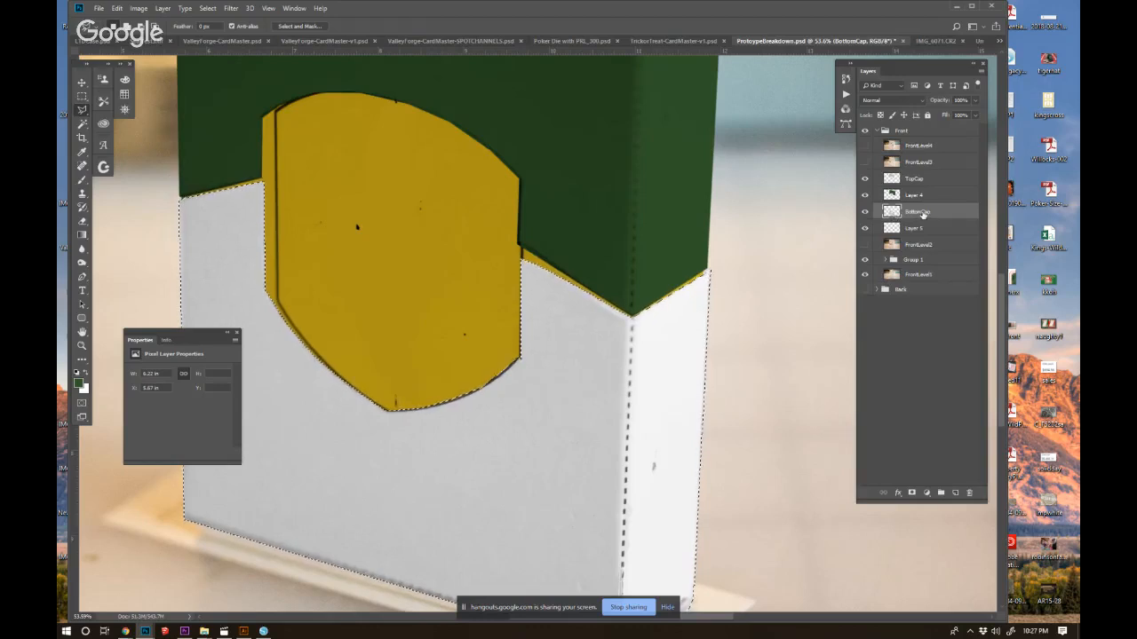
pyautogui.click(924, 231)
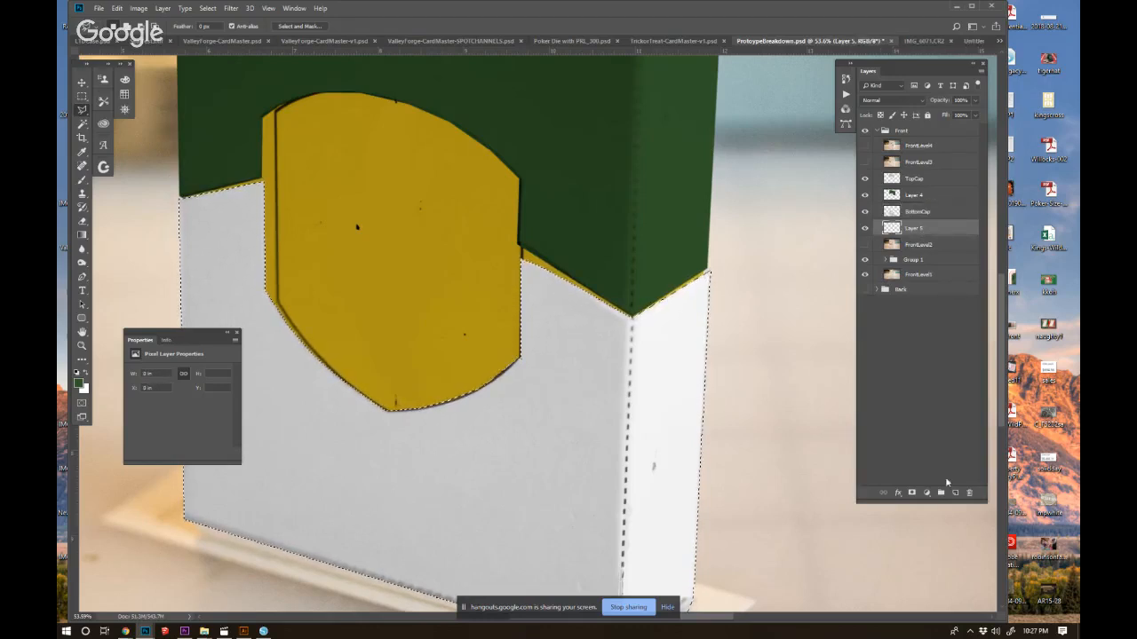
pyautogui.hotkey('alt', 'BackSpace')
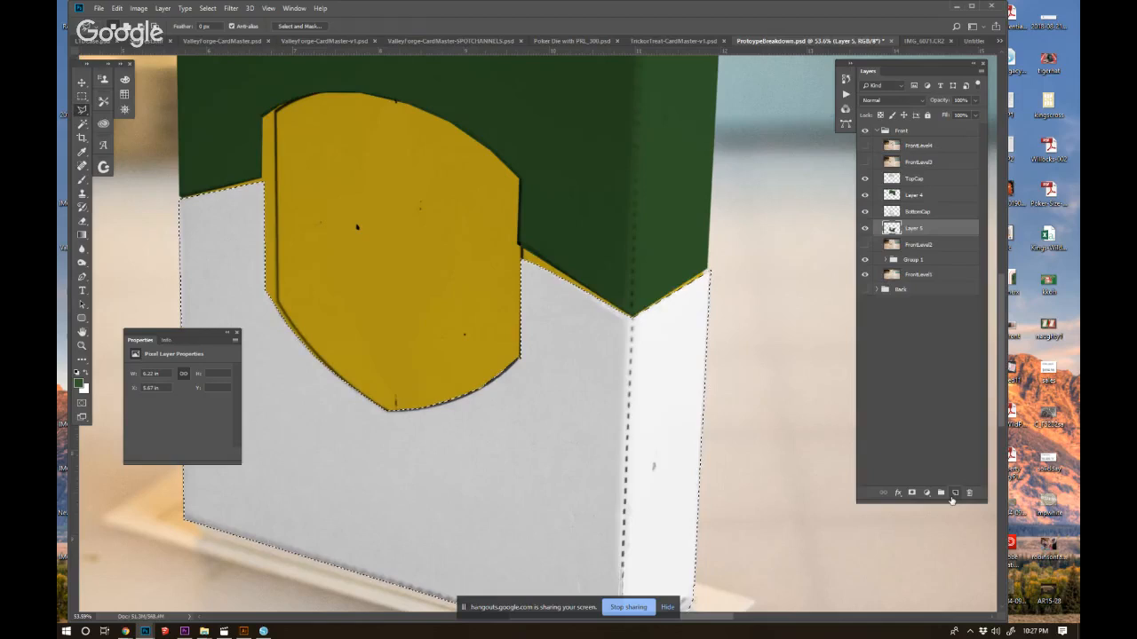
pyautogui.hotkey('ctrl', 'd')
pyautogui.click(912, 214)
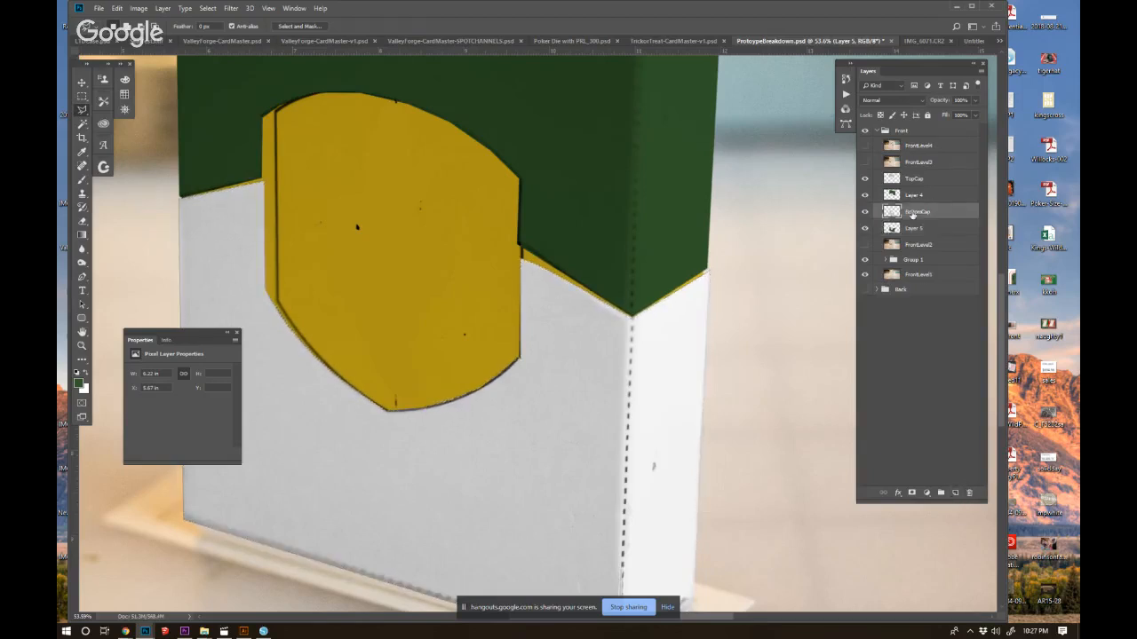
# Set the BottomCap layer's blend mode to Multiply so the dark green fill shows through.
pyautogui.click(884, 99)
pyautogui.click(879, 137)
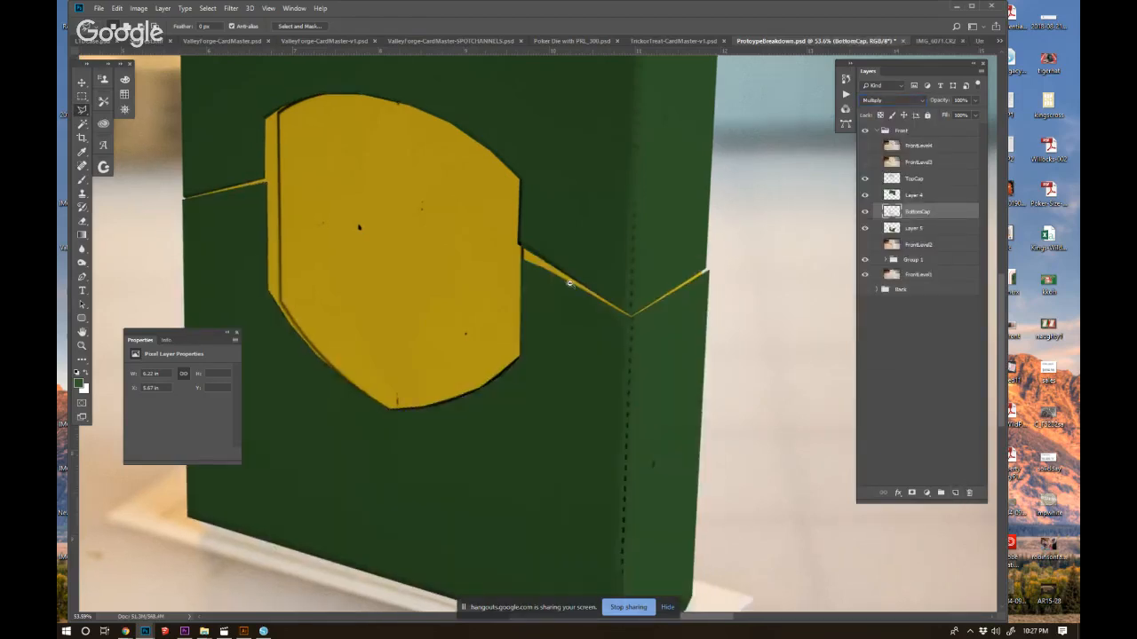
pyautogui.keyDown('alt'); pyautogui.click(570, 284); pyautogui.keyUp('alt')
pyautogui.keyDown('alt'); pyautogui.click(571, 284); pyautogui.keyUp('alt')
pyautogui.keyDown('alt'); pyautogui.click(571, 284); pyautogui.keyUp('alt')
pyautogui.moveTo(609, 320); pyautogui.dragTo(610, 350)
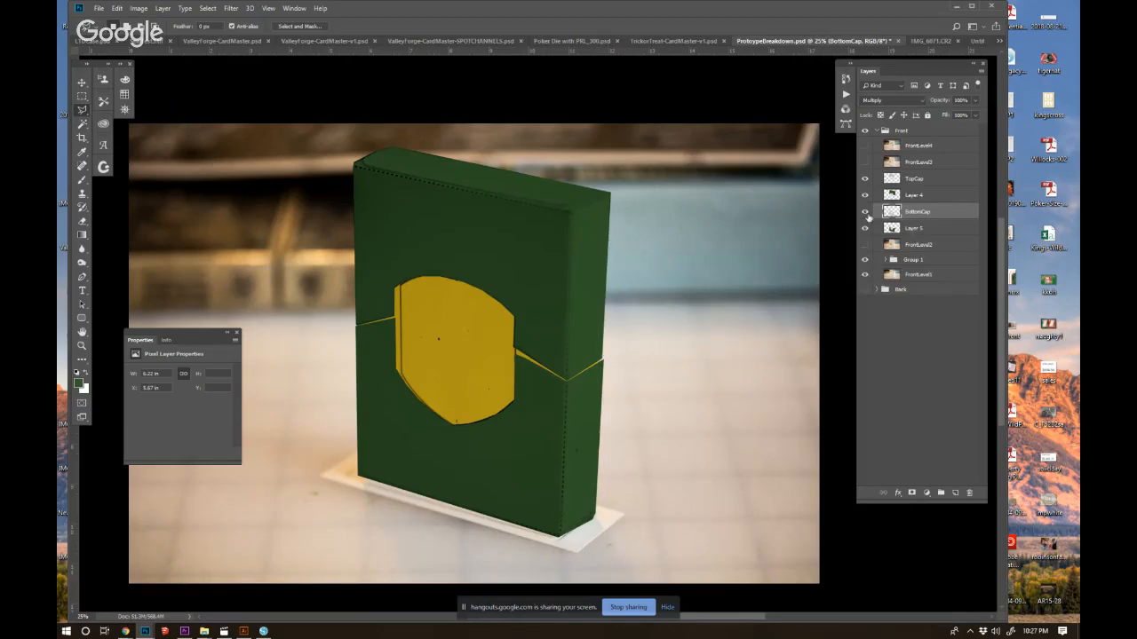
# Group the TopCap layer with its green fill layer and name the group TopCap.
pyautogui.click(918, 193)
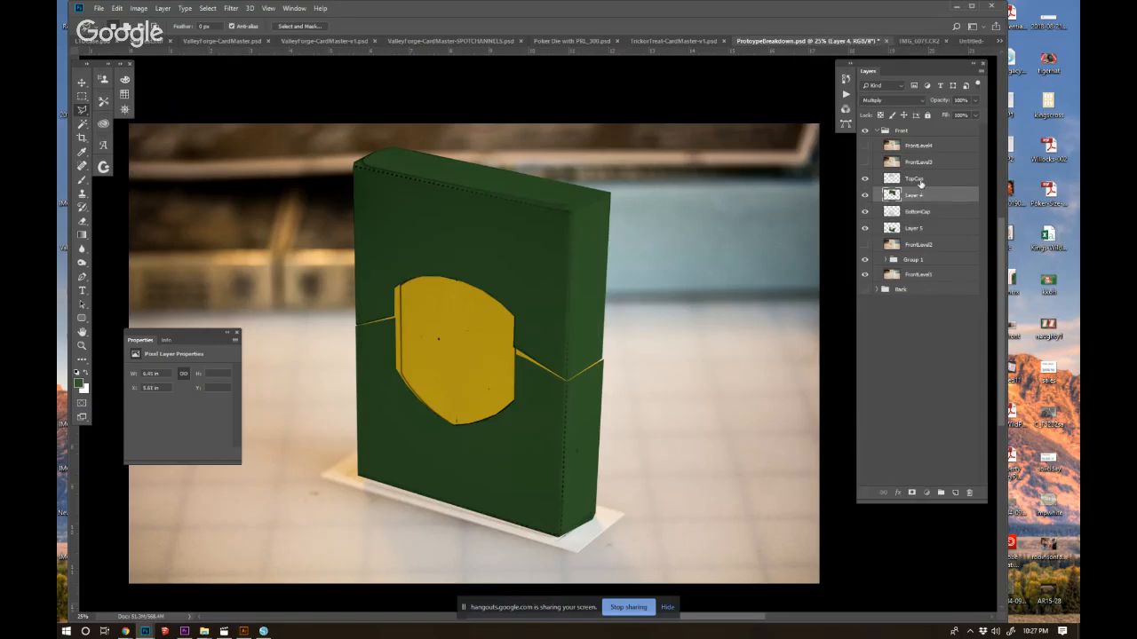
pyautogui.keyDown('shift'); pyautogui.click(920, 182); pyautogui.keyUp('shift')
pyautogui.hotkey('ctrl', 'g')
pyautogui.doubleClick(914, 179)
pyautogui.write('TopCap')
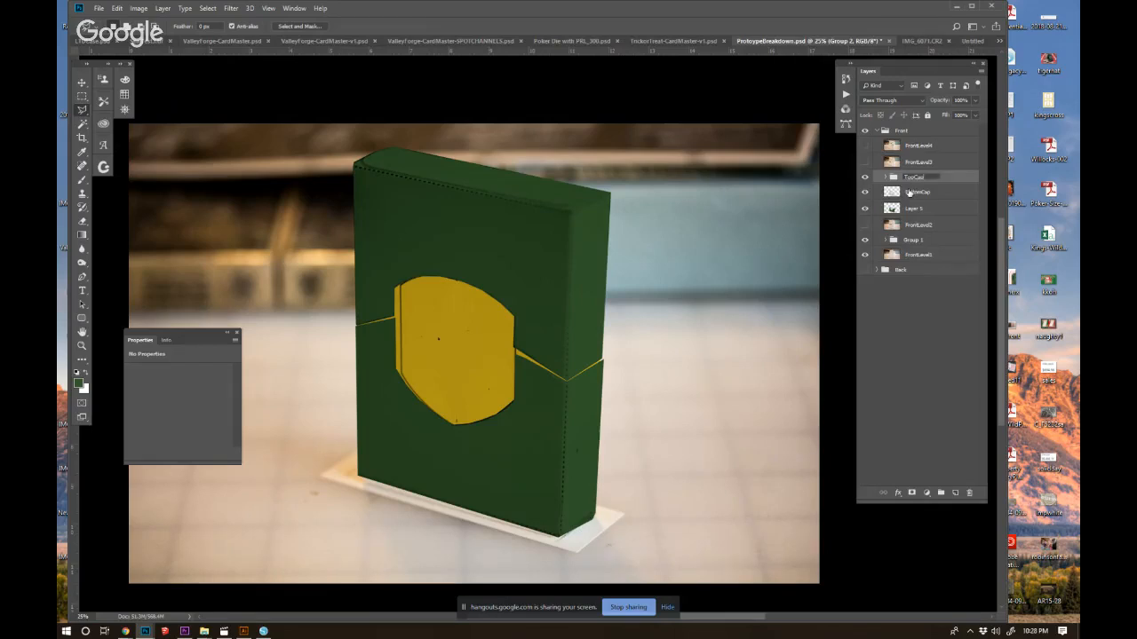
pyautogui.press('Return')
# Group the BottomCap layer with its green fill layer and name the group BottomCap.
pyautogui.click(908, 192)
pyautogui.keyDown('shift'); pyautogui.click(907, 208); pyautogui.keyUp('shift')
pyautogui.hotkey('ctrl', 'g')
pyautogui.doubleClick(907, 191)
pyautogui.write('BottomCap')
pyautogui.press('Return')
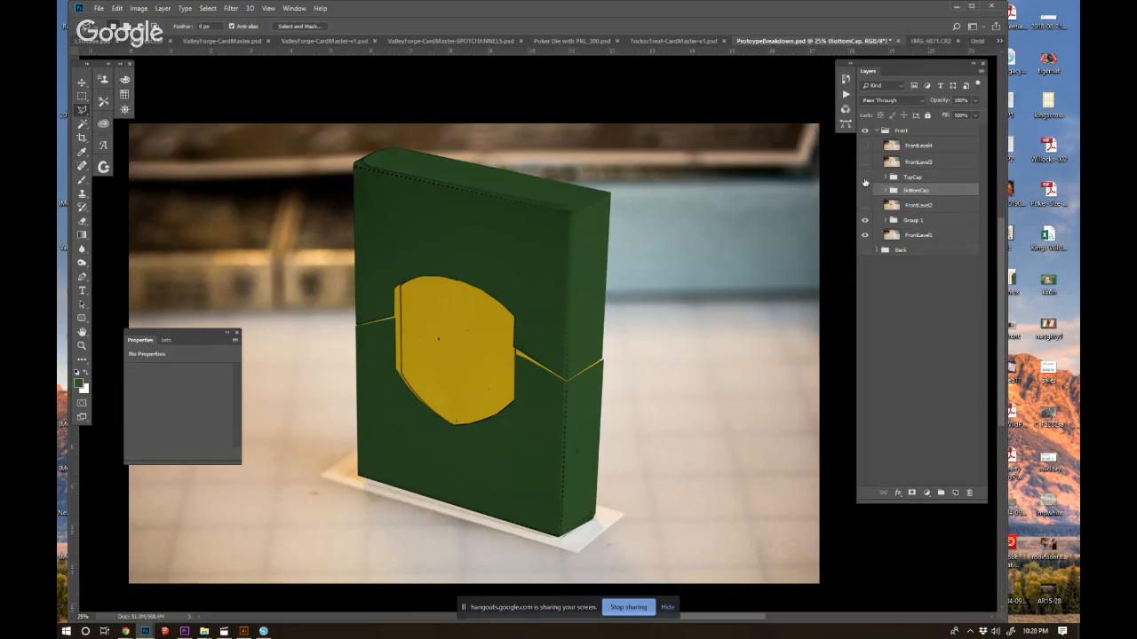
# Hide the TopCap and BottomCap groups and rename Group 1 as Level 1 Belly Band.
pyautogui.keyDown('ctrl'); pyautogui.click(465, 316); pyautogui.keyUp('ctrl')
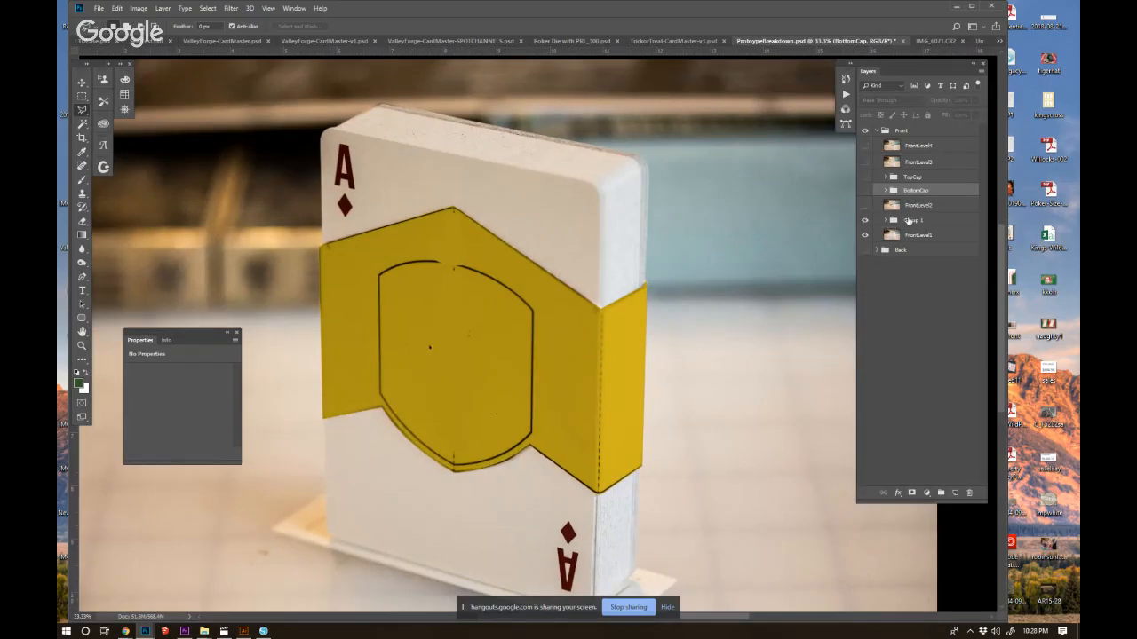
pyautogui.doubleClick(910, 220)
pyautogui.write('Level')
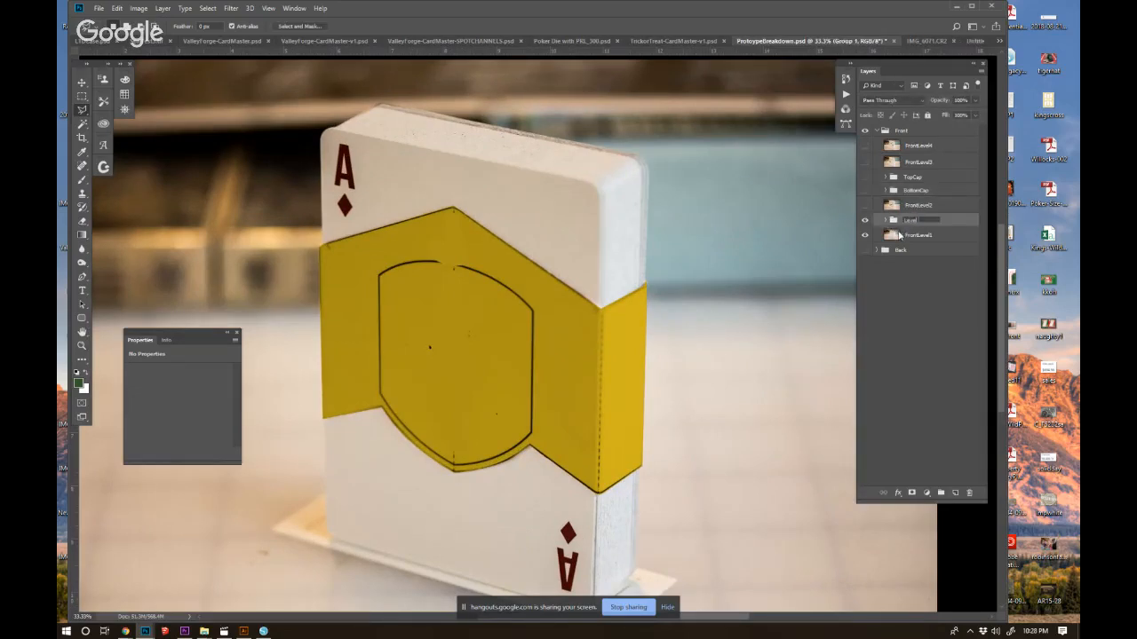
pyautogui.write(' 1 Belly Band')
pyautogui.press('Return')
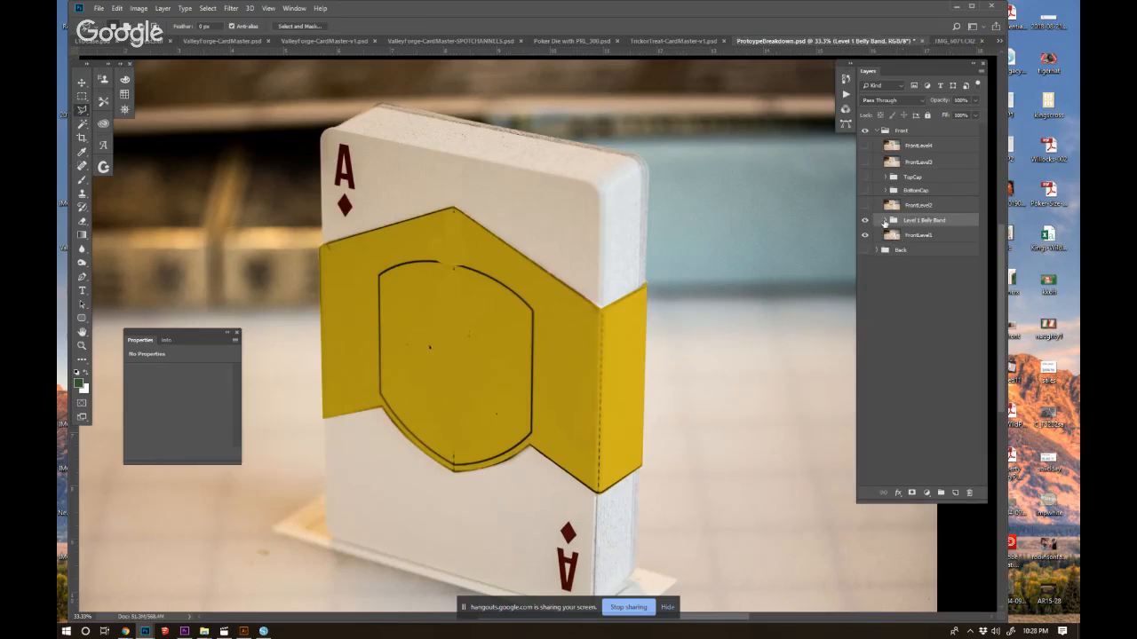
# Load the outline of Layer 1 in the belly band group as a selection and add a new layer above it.
pyautogui.click(885, 222)
pyautogui.click(918, 239)
pyautogui.click(903, 254)
pyautogui.click(864, 252)
pyautogui.click(864, 251)
pyautogui.click(904, 236)
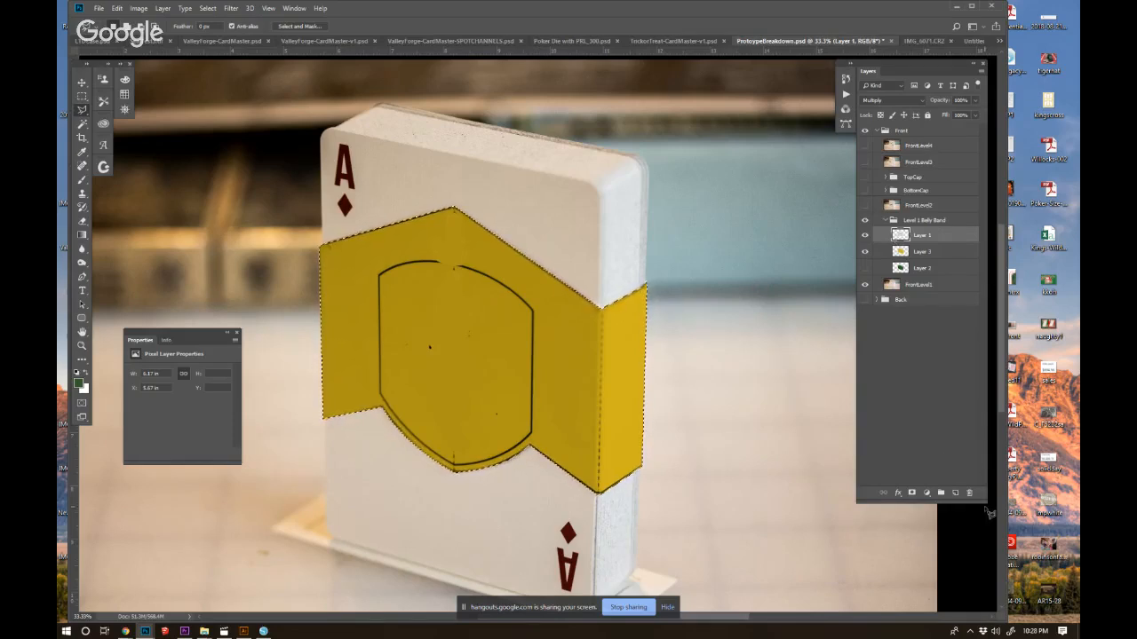
pyautogui.click(955, 492)
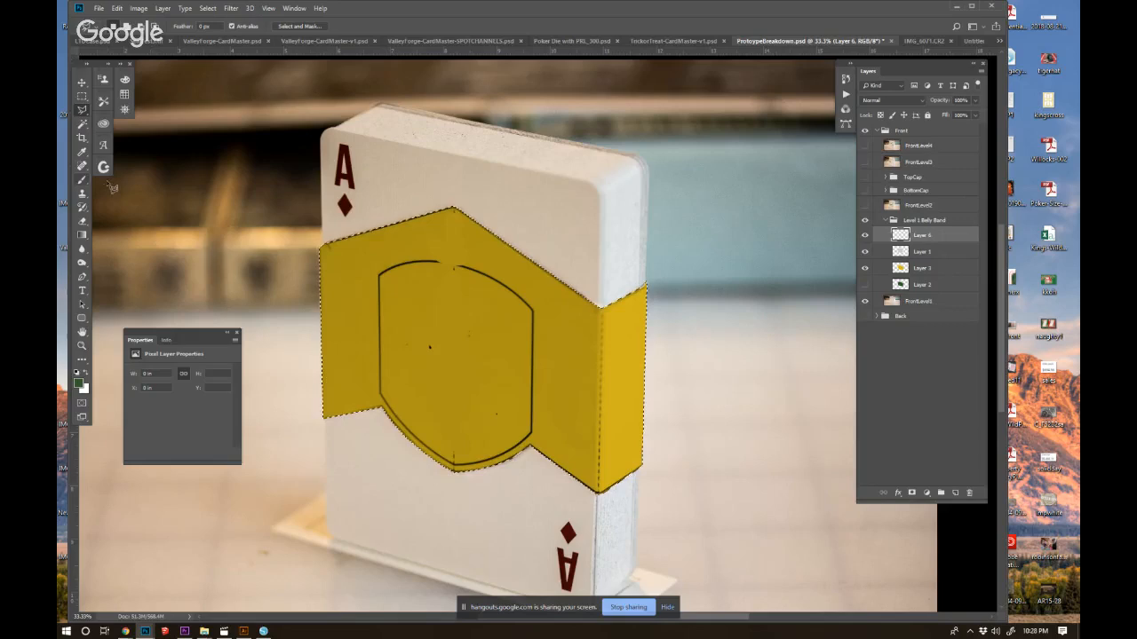
# Hide the gold fill, try painting over the shield outline in beige-grey on the new layer, and lower that layer's opacity.
pyautogui.click(864, 269)
pyautogui.press('b')
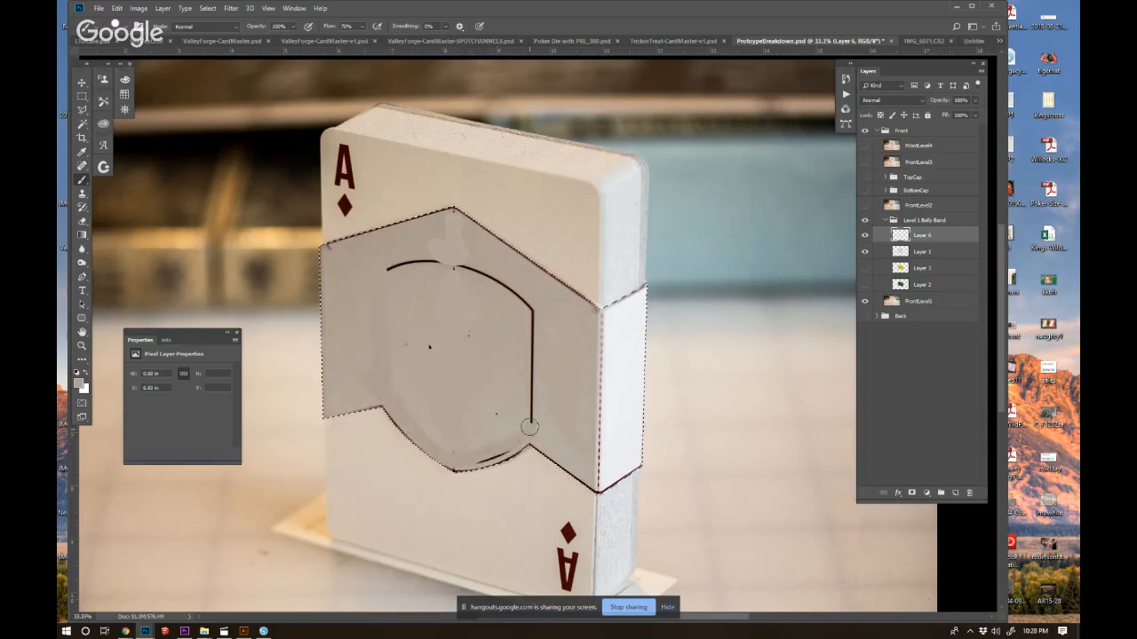
pyautogui.moveTo(939, 103); pyautogui.dragTo(930, 104)
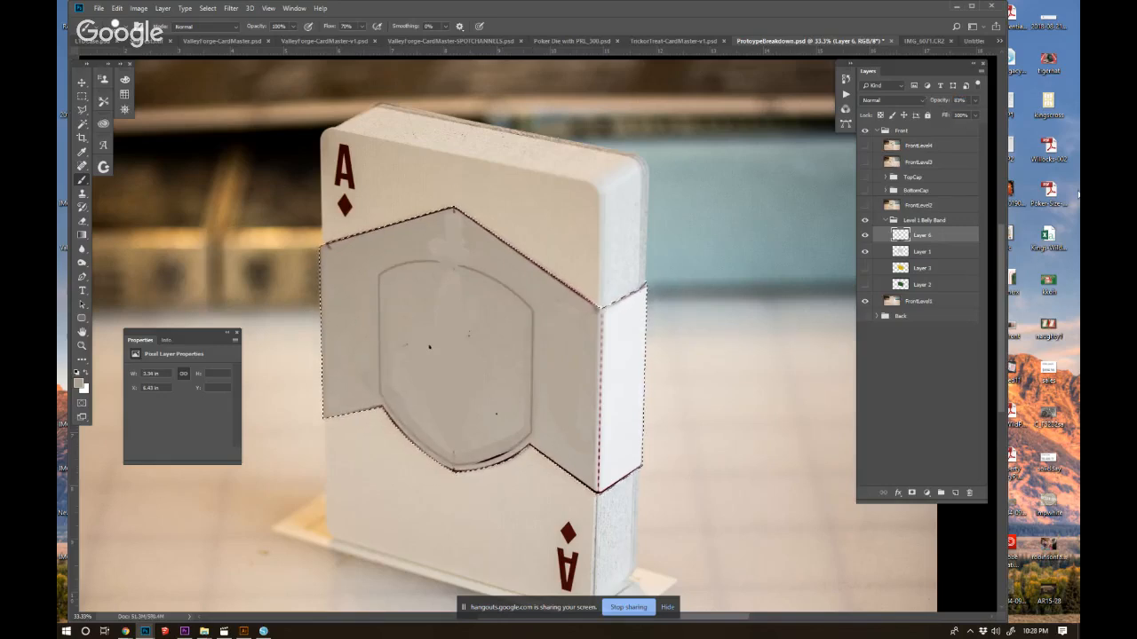
# Try merging the painted layer into Layer 1 with Multiply blending, and undo the merge and the painting.
pyautogui.keyDown('shift'); pyautogui.click(950, 252); pyautogui.keyUp('shift')
pyautogui.hotkey('ctrl', 'e')
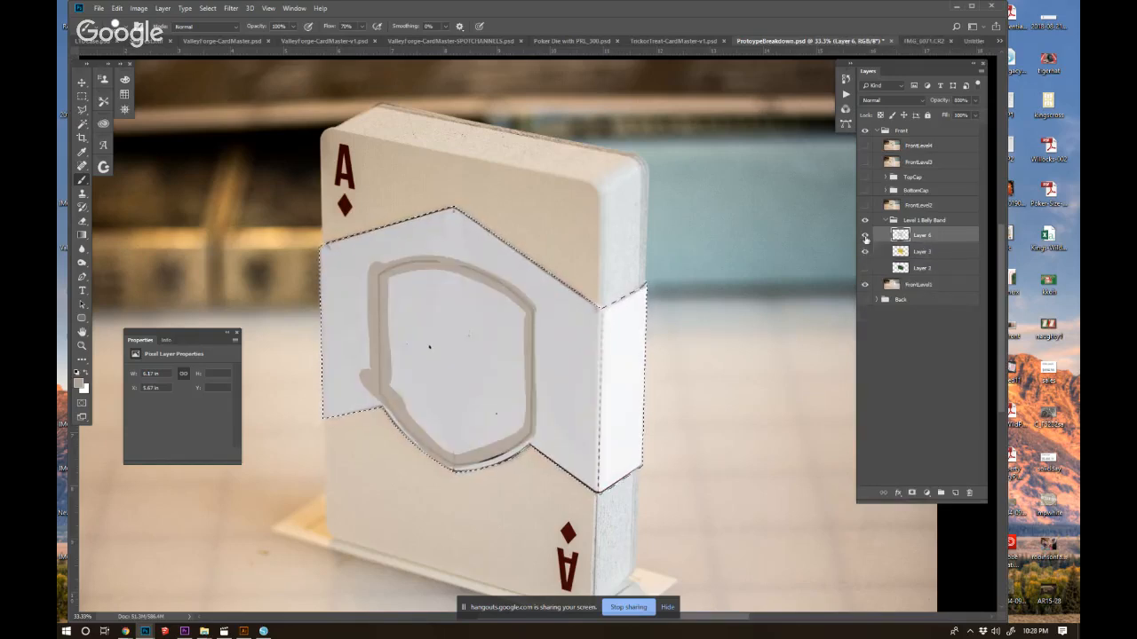
pyautogui.click(873, 100)
pyautogui.click(869, 136)
pyautogui.hotkey('ctrl', 'alt', 'z')
pyautogui.hotkey('ctrl', 'alt', 'z')
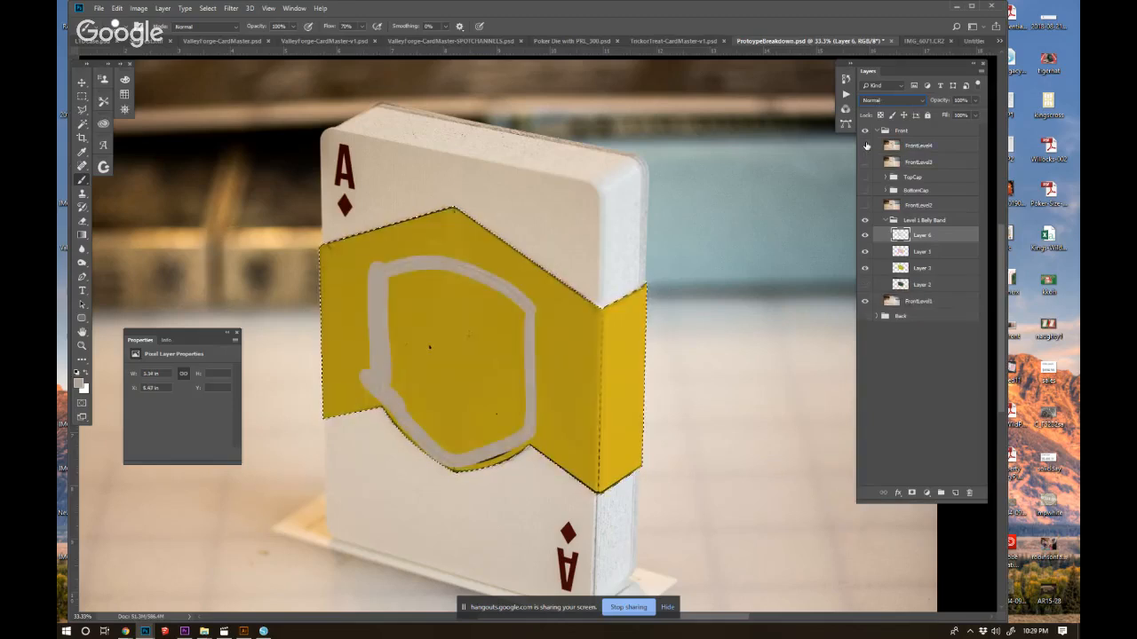
pyautogui.hotkey('ctrl', 'e')
pyautogui.click(887, 102)
pyautogui.click(904, 404)
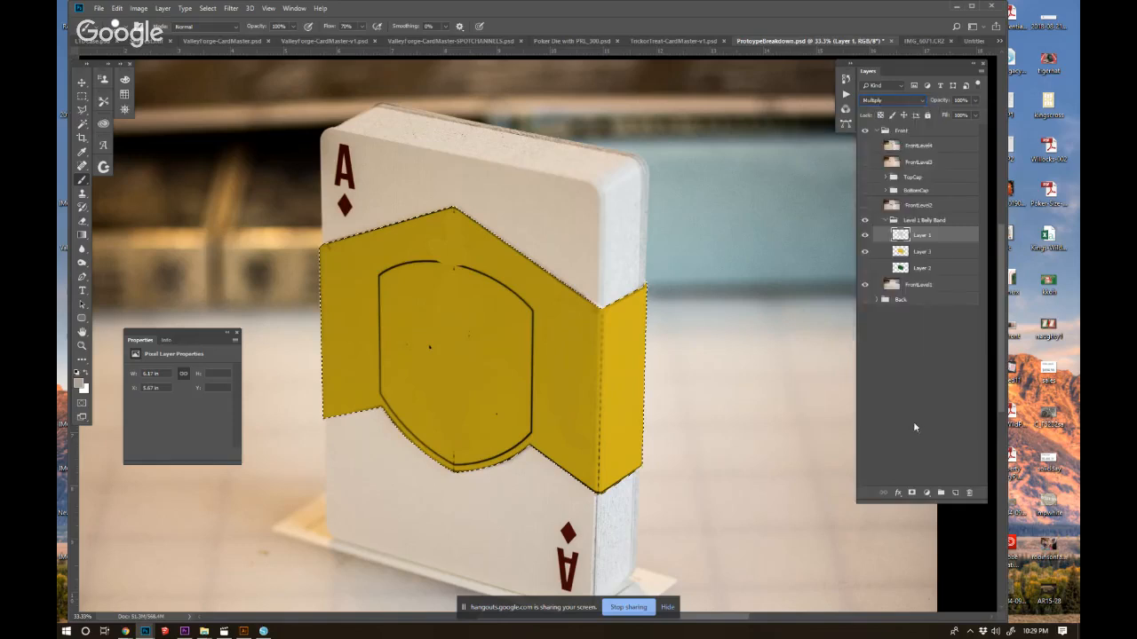
# Collapse the Level 1 Belly Band group and show the TopCap and BottomCap groups again.
pyautogui.click(884, 220)
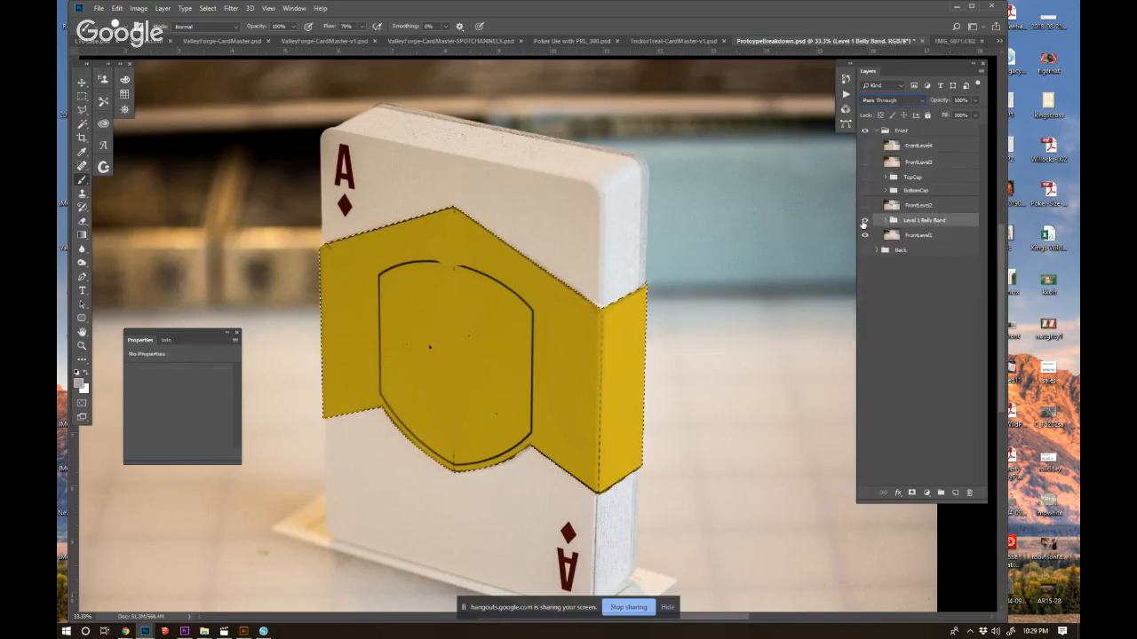
pyautogui.click(865, 177)
pyautogui.click(864, 191)
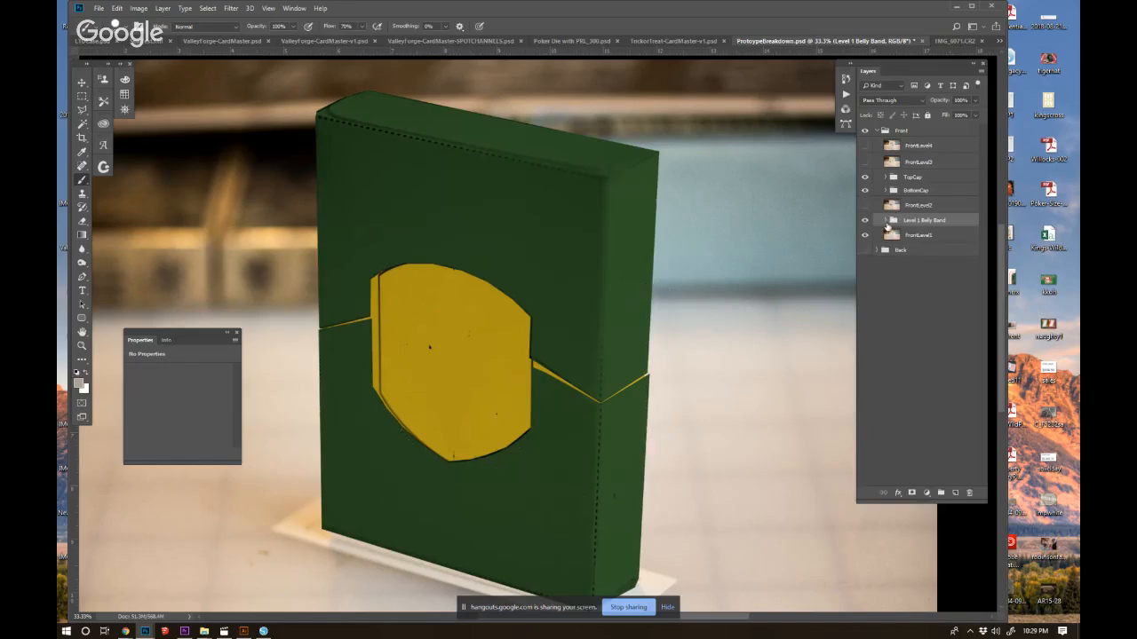
# Toggle the gold and dark green fill layers in the belly band group to compare the band's colours against the caps.
pyautogui.click(886, 220)
pyautogui.click(865, 253)
pyautogui.click(866, 268)
pyautogui.click(866, 270)
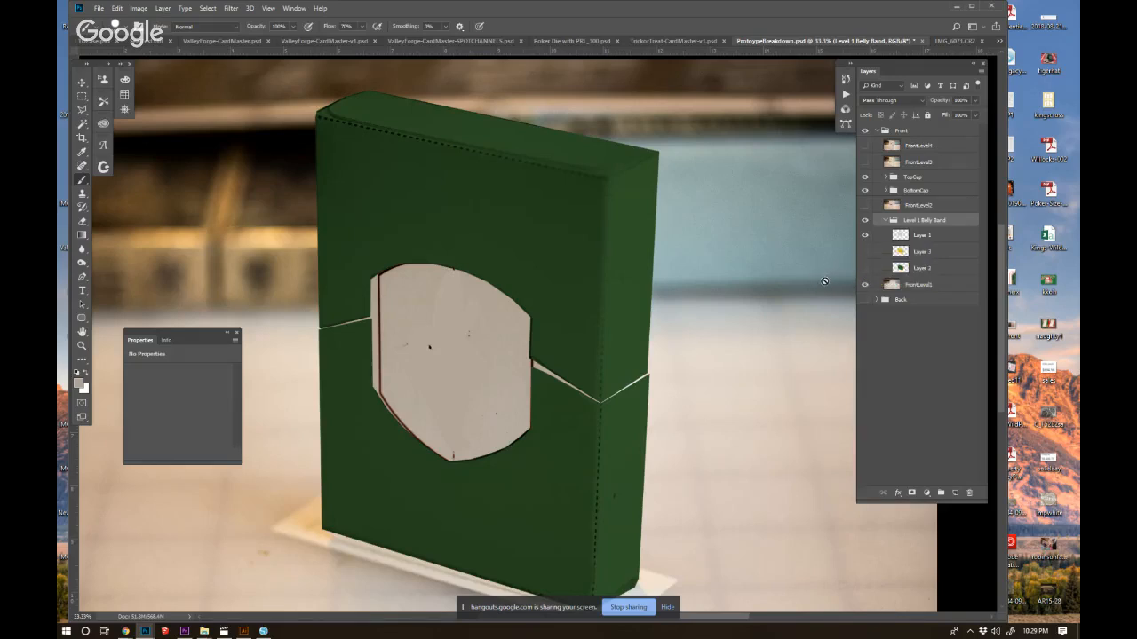
pyautogui.click(864, 253)
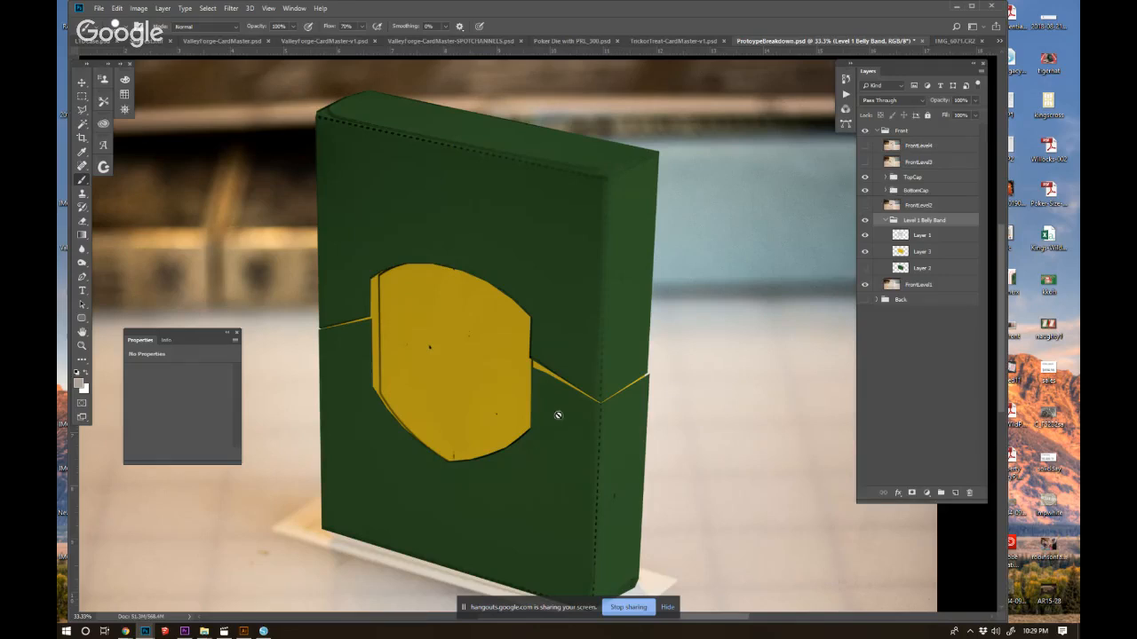
pyautogui.keyDown('ctrl'); pyautogui.click(561, 329); pyautogui.keyUp('ctrl')
pyautogui.keyDown('alt'); pyautogui.click(562, 328); pyautogui.keyUp('alt')
pyautogui.keyDown('alt'); pyautogui.click(562, 328); pyautogui.keyUp('alt')
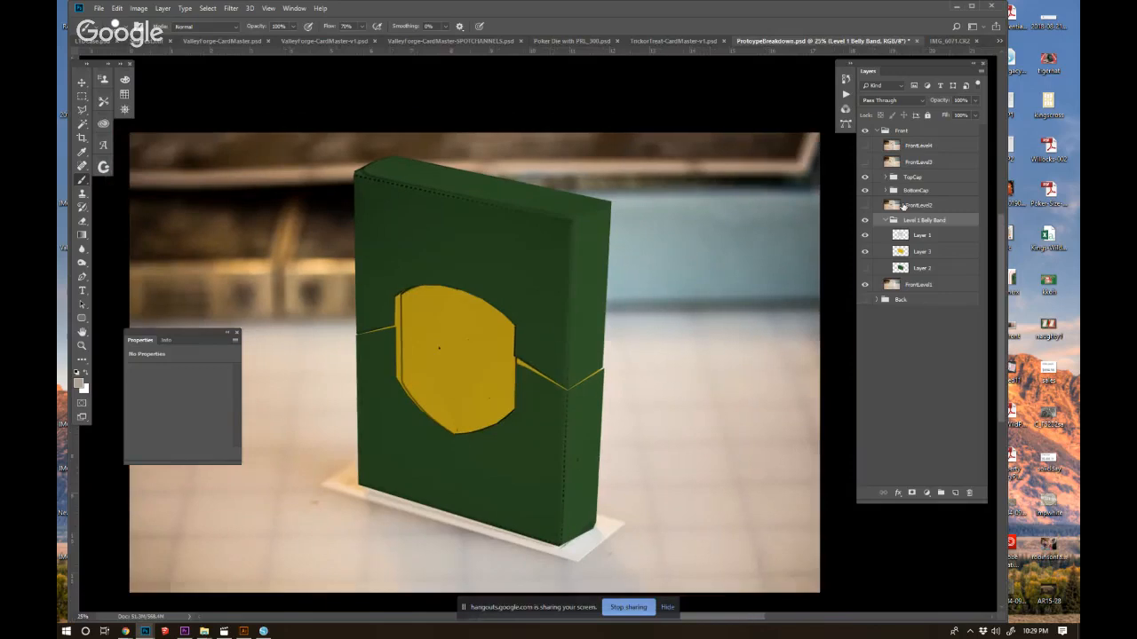
pyautogui.click(888, 221)
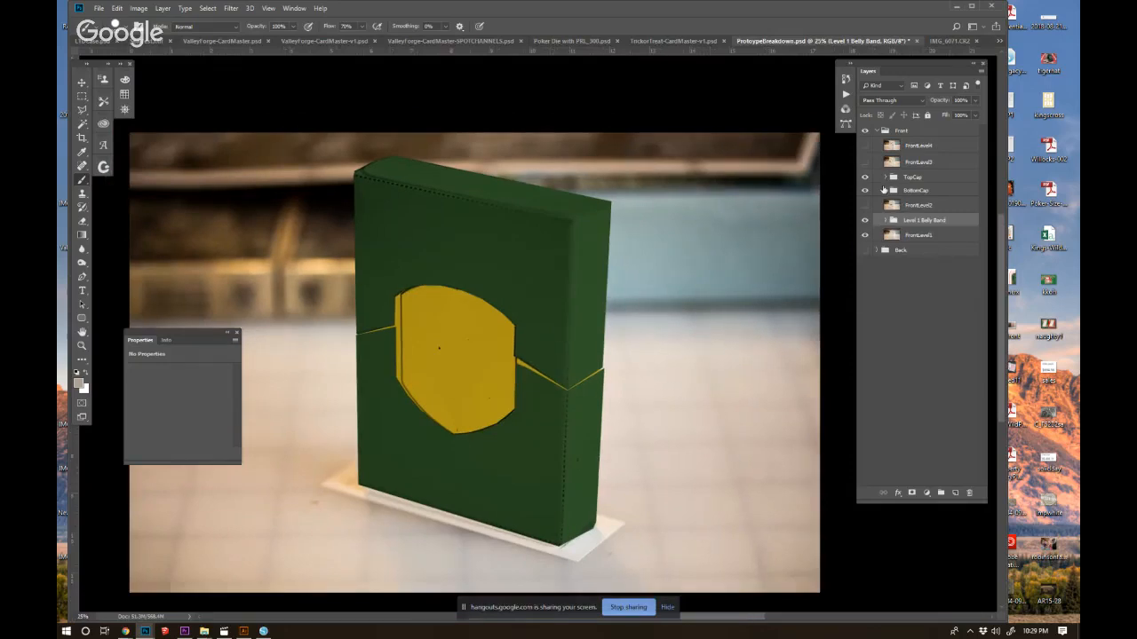
# Group the TopCap and BottomCap groups together and name the new group Level 2.
pyautogui.click(907, 192)
pyautogui.keyDown('shift'); pyautogui.click(915, 180); pyautogui.keyUp('shift')
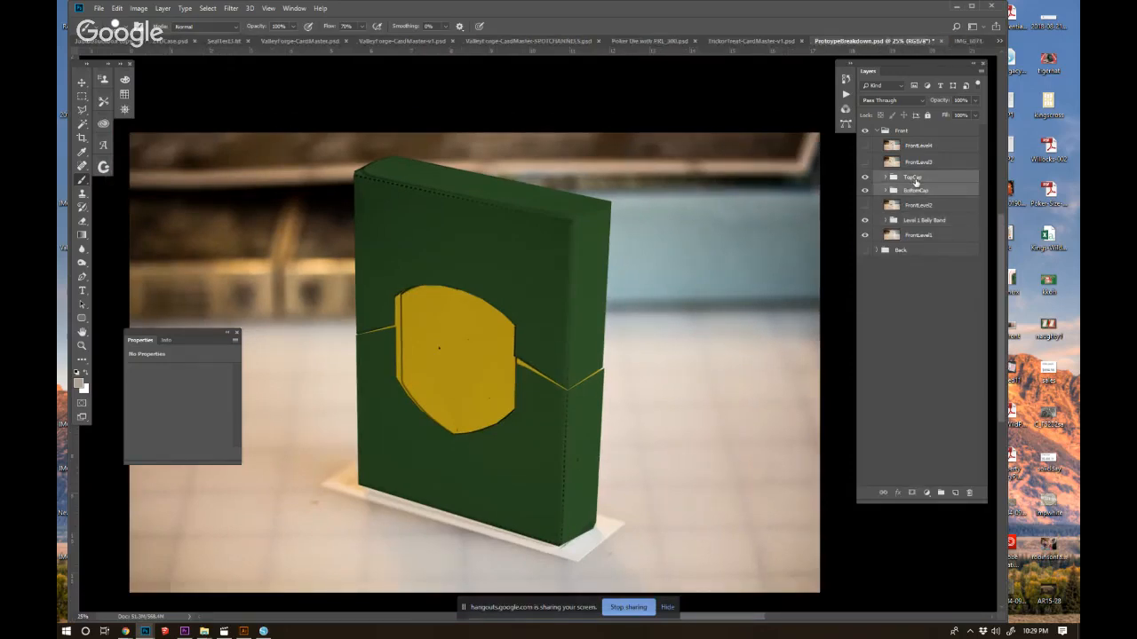
pyautogui.hotkey('ctrl', 'g')
pyautogui.doubleClick(911, 180)
pyautogui.write('Level 2')
pyautogui.press('Return')
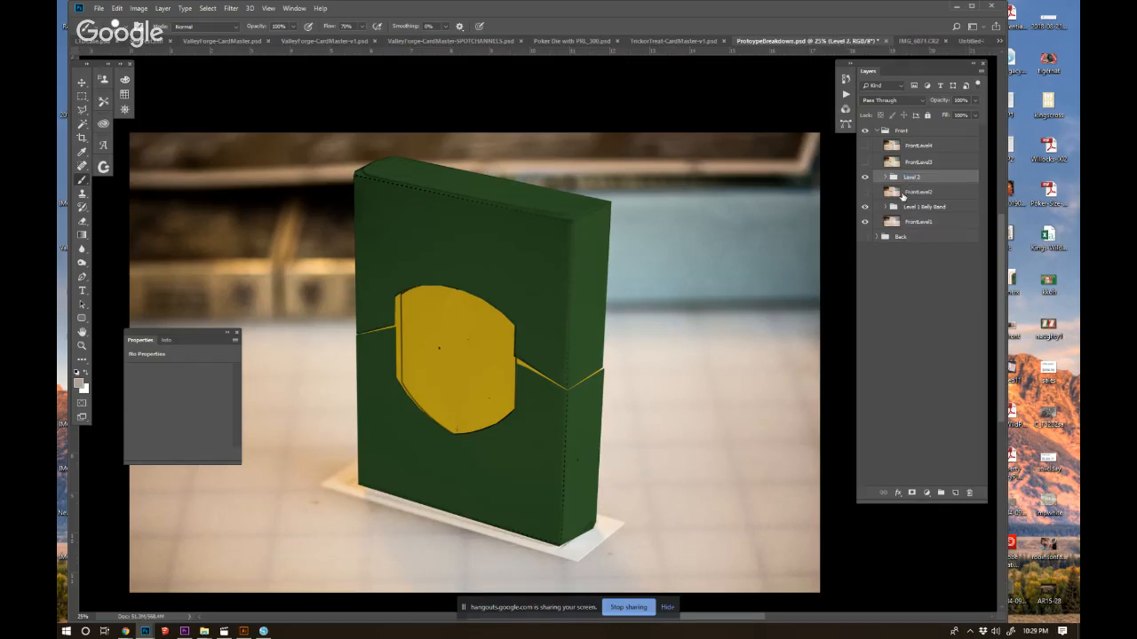
# Show FrontLevel3 and outline the vertical strap around the box, including its top face, with the Polygonal Lasso.
pyautogui.click(865, 162)
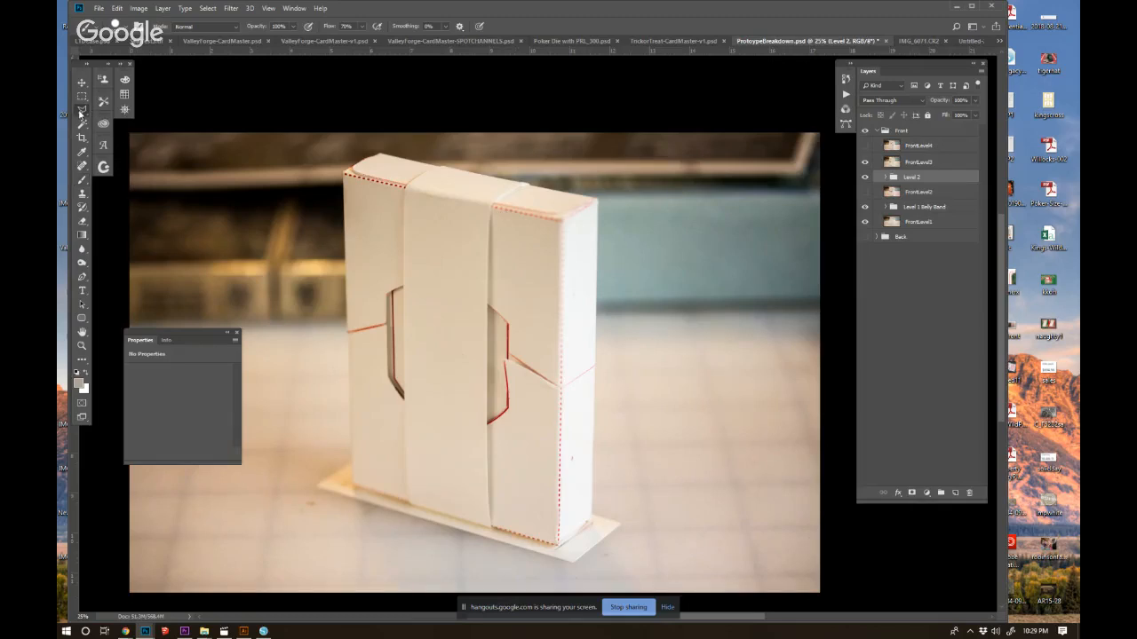
pyautogui.press('l')
pyautogui.keyDown('ctrl'); pyautogui.click(482, 217); pyautogui.keyUp('ctrl')
pyautogui.click(486, 204)
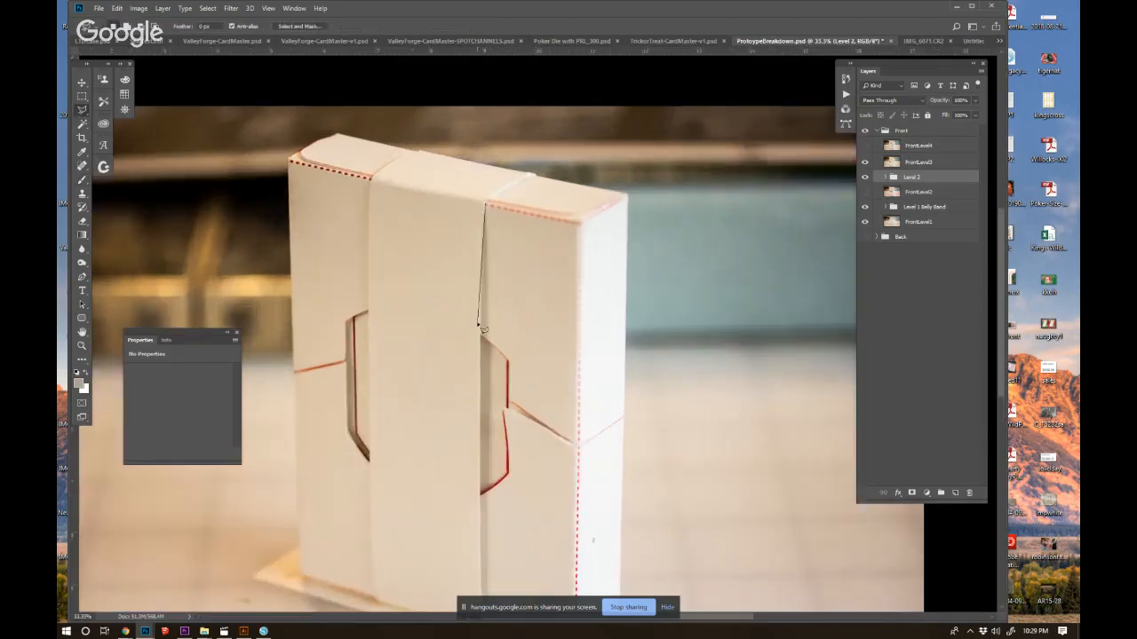
pyautogui.click(482, 302)
pyautogui.scroll(-3, 528, 425)
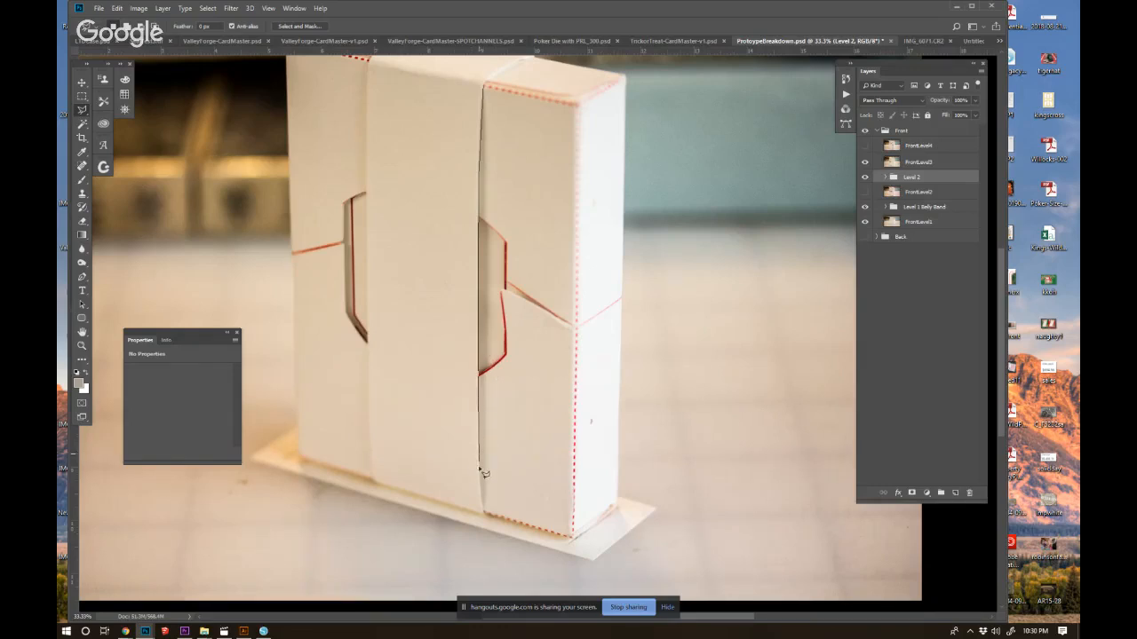
pyautogui.click(484, 516)
pyautogui.click(377, 486)
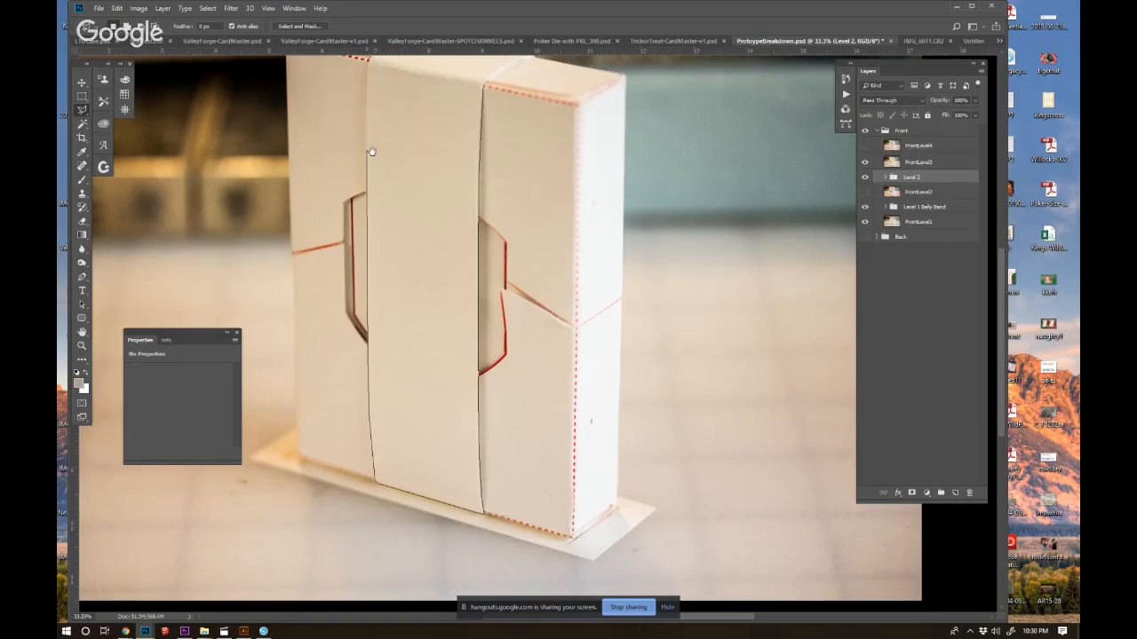
pyautogui.moveTo(371, 152); pyautogui.dragTo(432, 381)
pyautogui.click(427, 284)
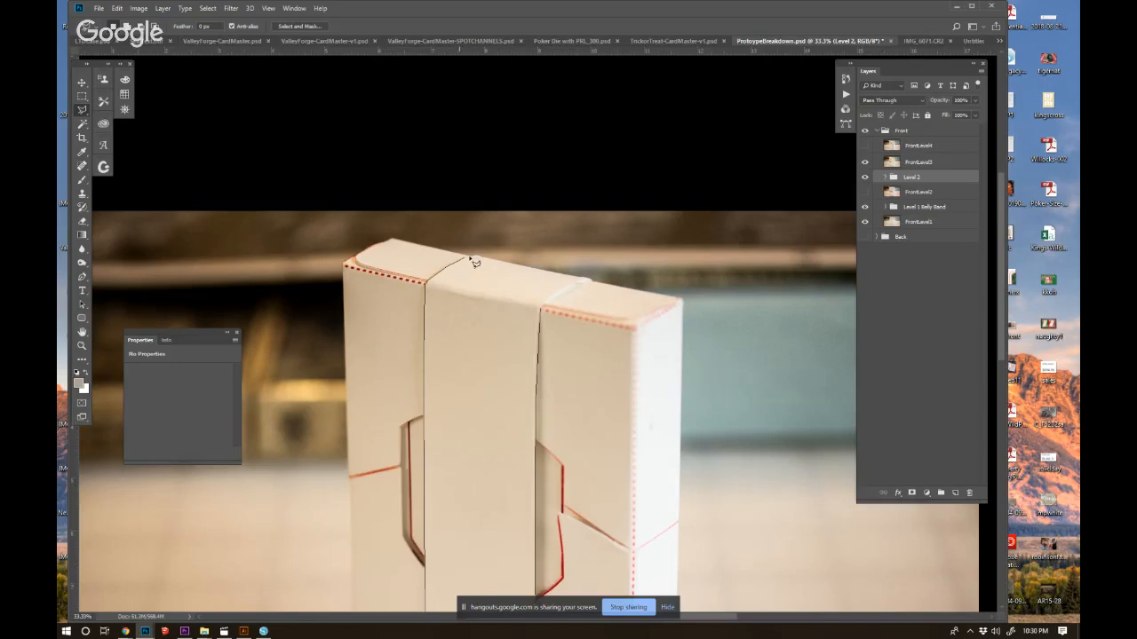
pyautogui.click(472, 256)
pyautogui.click(592, 283)
pyautogui.doubleClick(541, 310)
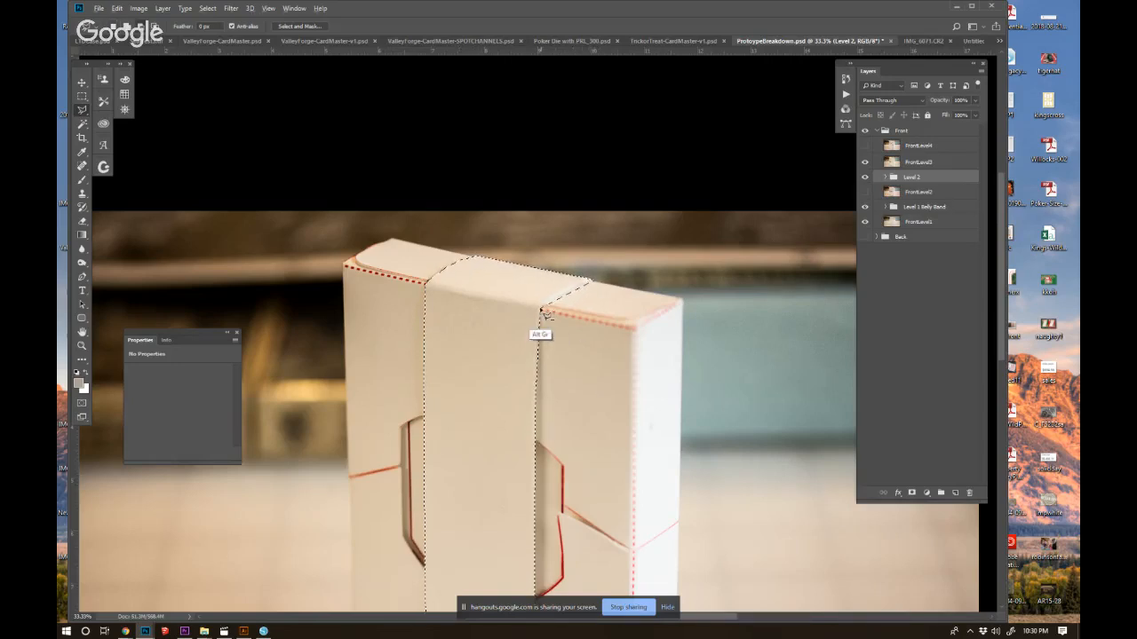
# Subtract the excess beyond the strap's right edge on the top face from the selection.
pyautogui.keyDown('alt'); pyautogui.click(598, 283); pyautogui.keyUp('alt')
pyautogui.keyDown('alt'); pyautogui.click(617, 330); pyautogui.keyUp('alt')
pyautogui.keyDown('alt'); pyautogui.click(600, 365); pyautogui.keyUp('alt')
pyautogui.keyDown('alt'); pyautogui.click(541, 310); pyautogui.keyUp('alt')
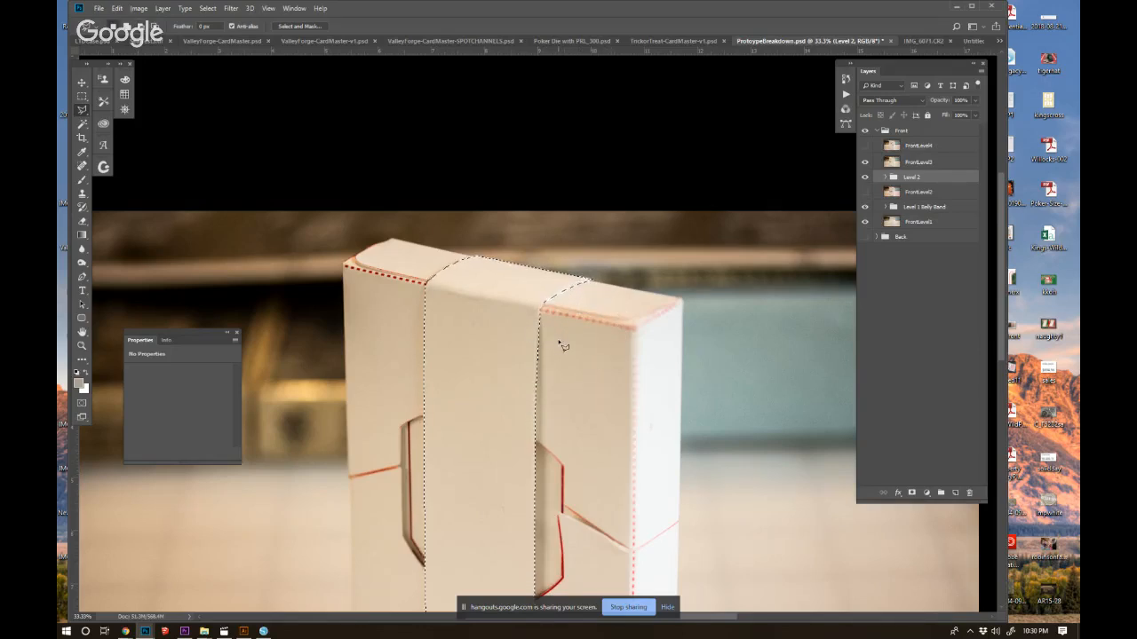
# Copy the selected strap from FrontLevel3 onto a new layer above it, and hide FrontLevel3 while keeping Level 2 visible.
pyautogui.hotkey('ctrl', '-')
pyautogui.hotkey('ctrl', '-')
pyautogui.moveTo(813, 360); pyautogui.dragTo(769, 268)
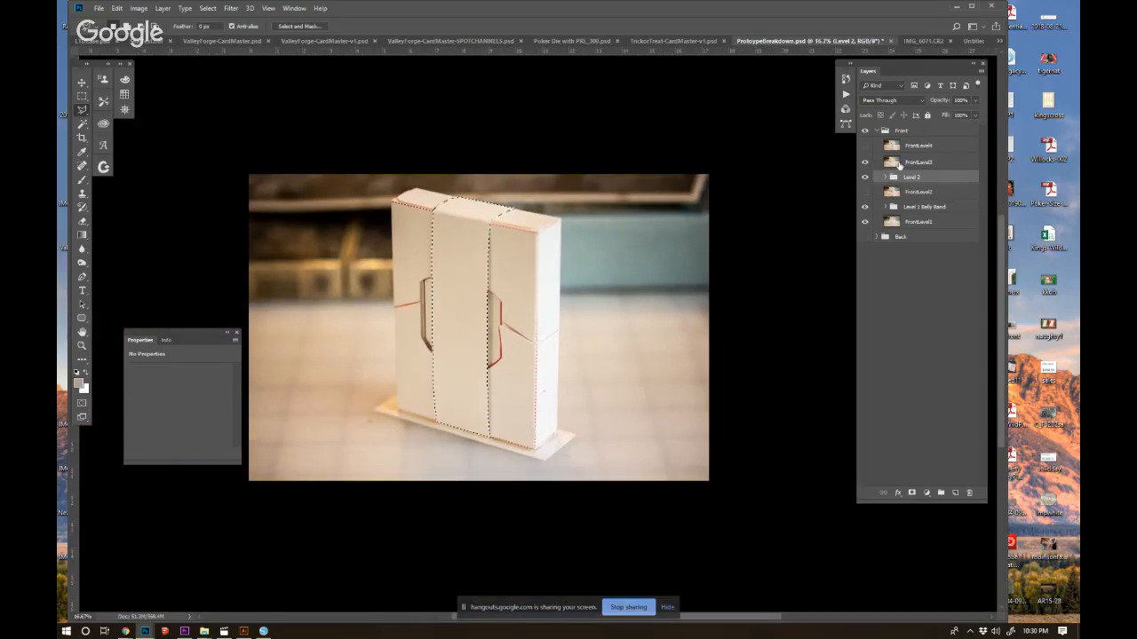
pyautogui.click(900, 165)
pyautogui.hotkey('ctrl', 'v')
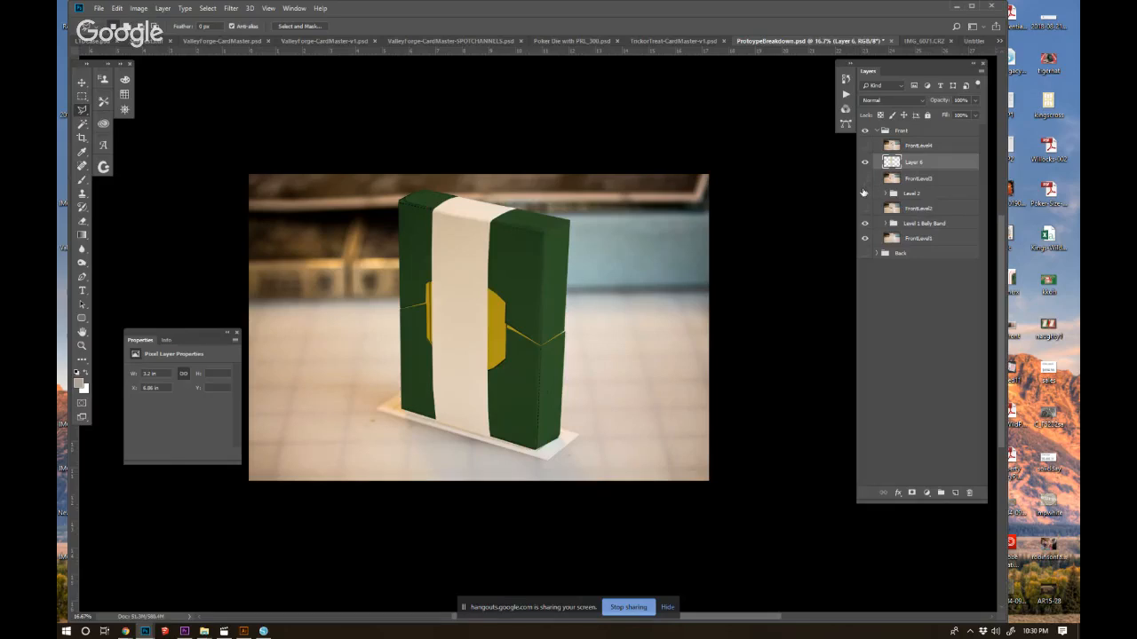
pyautogui.click(865, 192)
# Use Free Transform to stretch the copied strap slightly upward past the top edge of the box.
pyautogui.keyDown('ctrl'); pyautogui.click(591, 287); pyautogui.keyUp('ctrl')
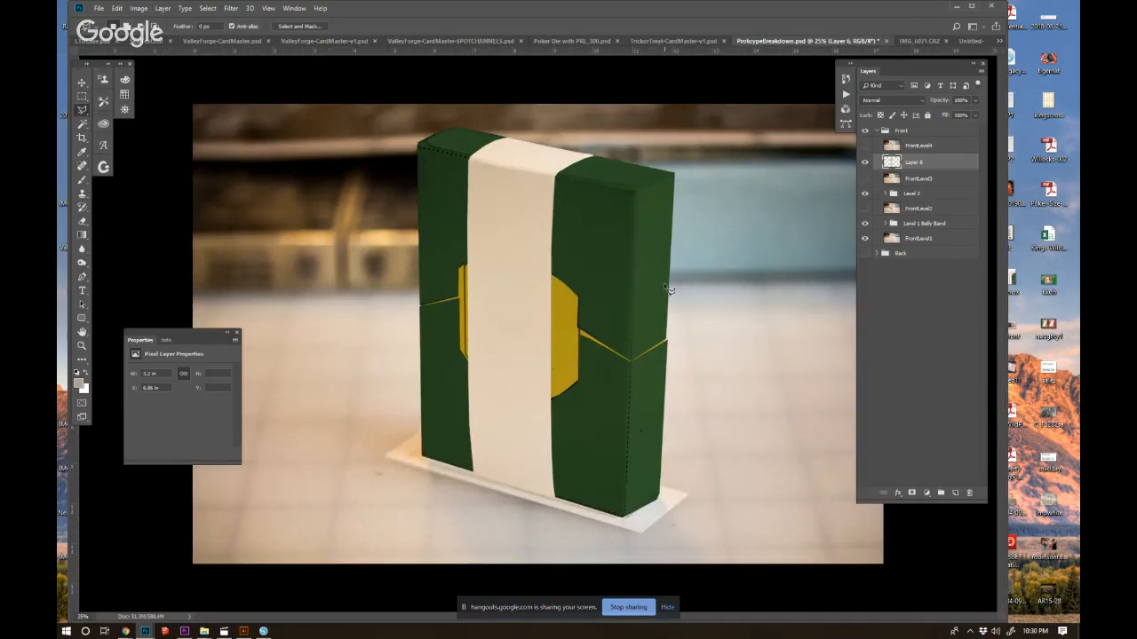
pyautogui.hotkey('ctrl', 't')
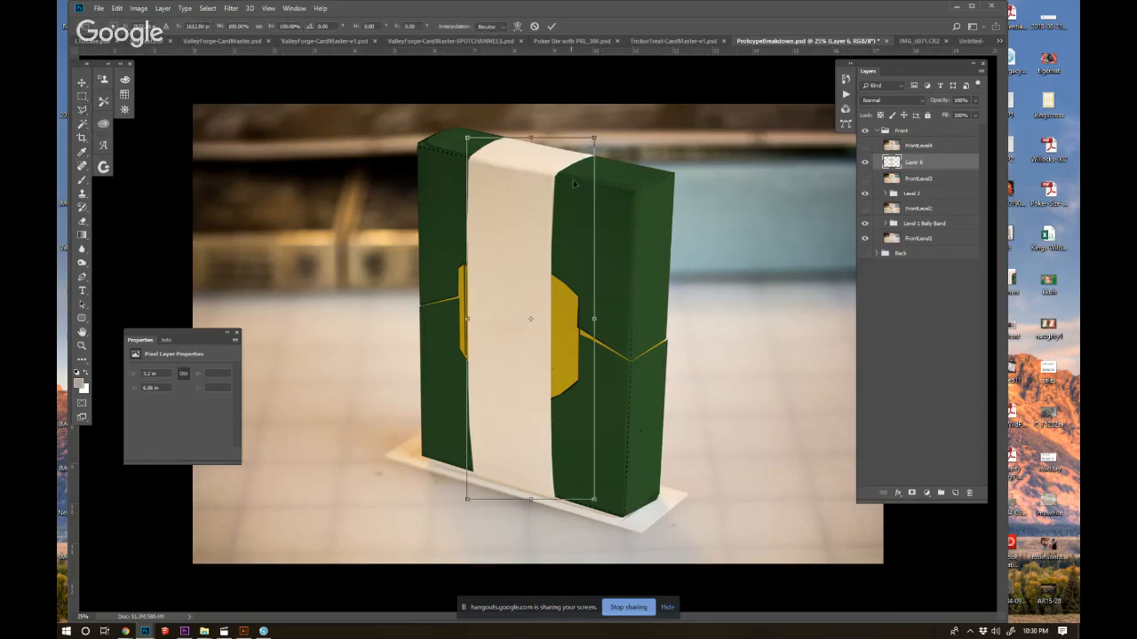
pyautogui.moveTo(532, 139); pyautogui.dragTo(534, 139)
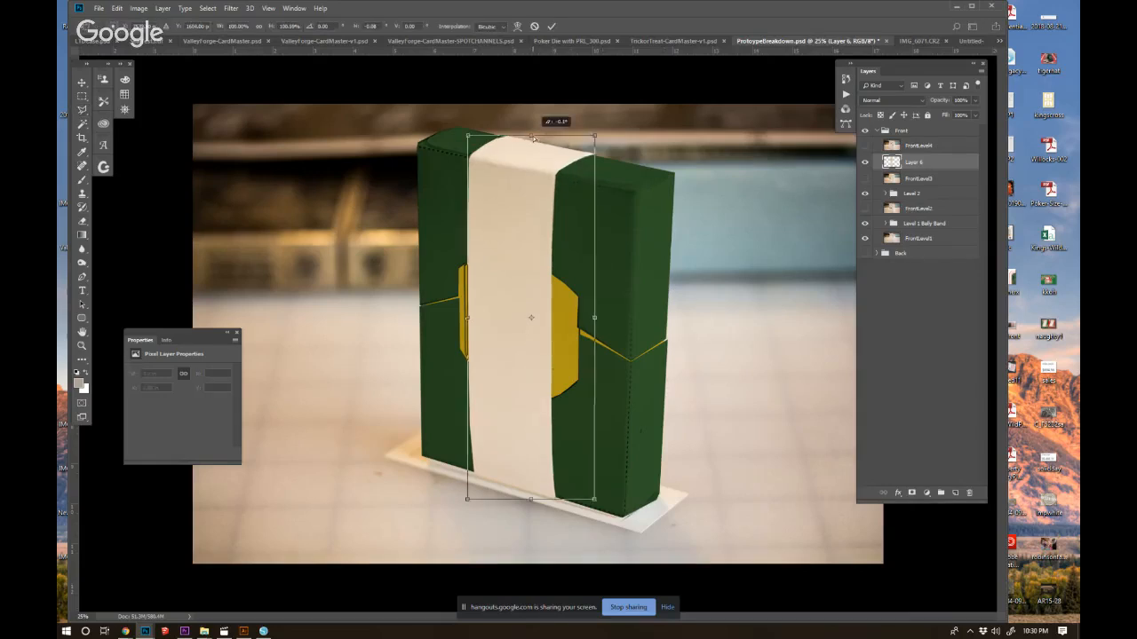
pyautogui.press('Return')
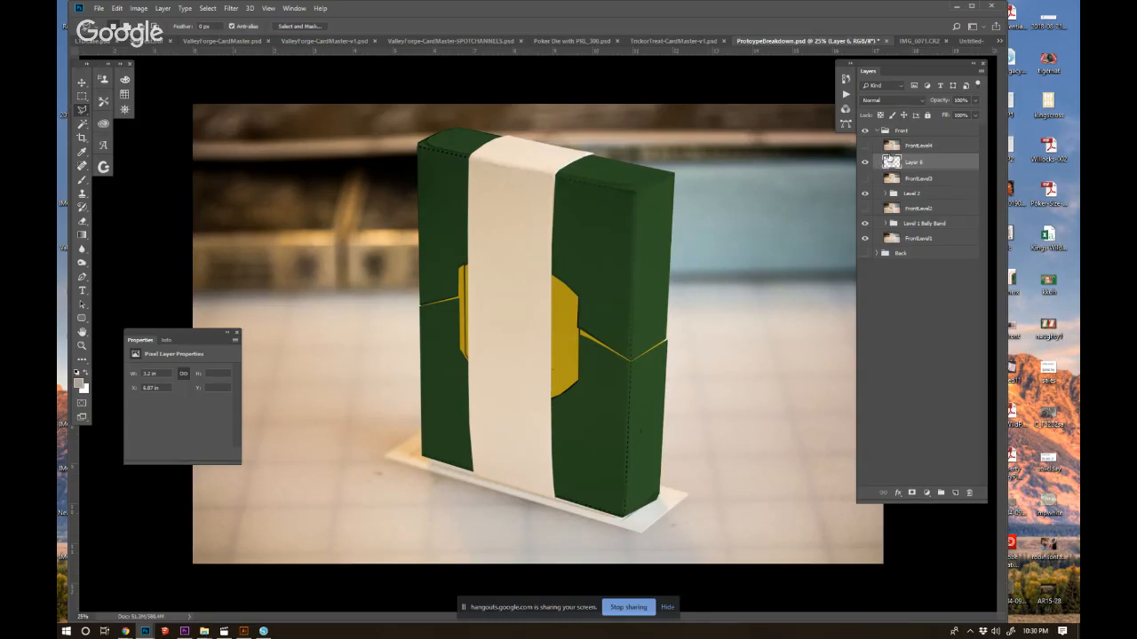
# Rename the strap layer as Ribbons.
pyautogui.doubleClick(915, 162)
pyautogui.write('Ribbons')
pyautogui.press('Return')
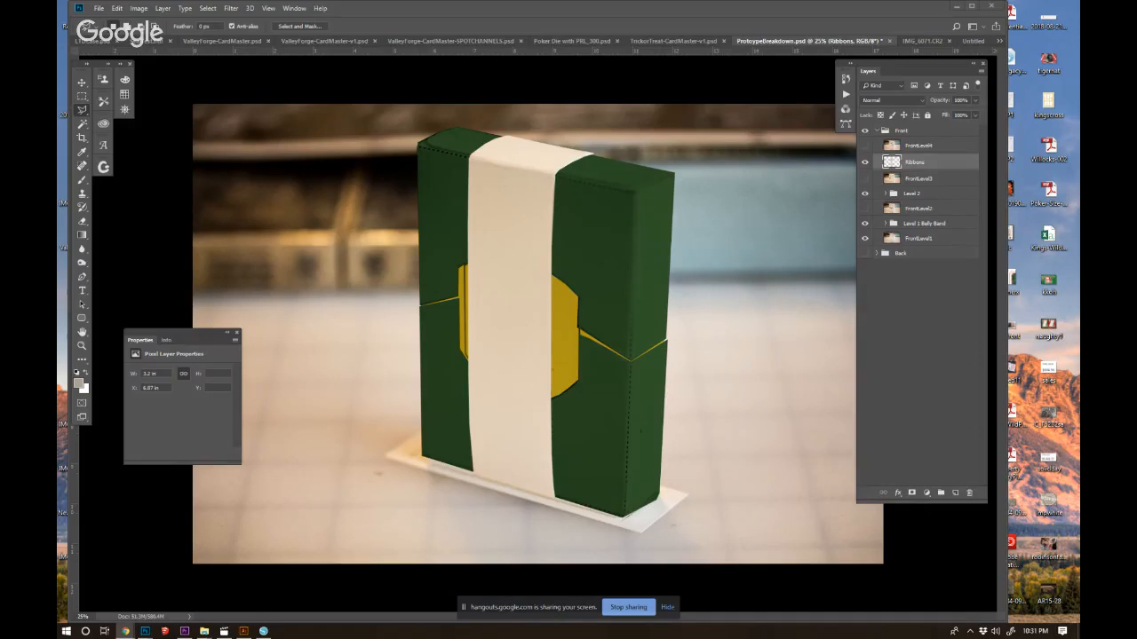
# Paste the blue-and-red ribbon image and move it clear of the box, into the photo's upper-left area.
pyautogui.hotkey('ctrl', 'v')
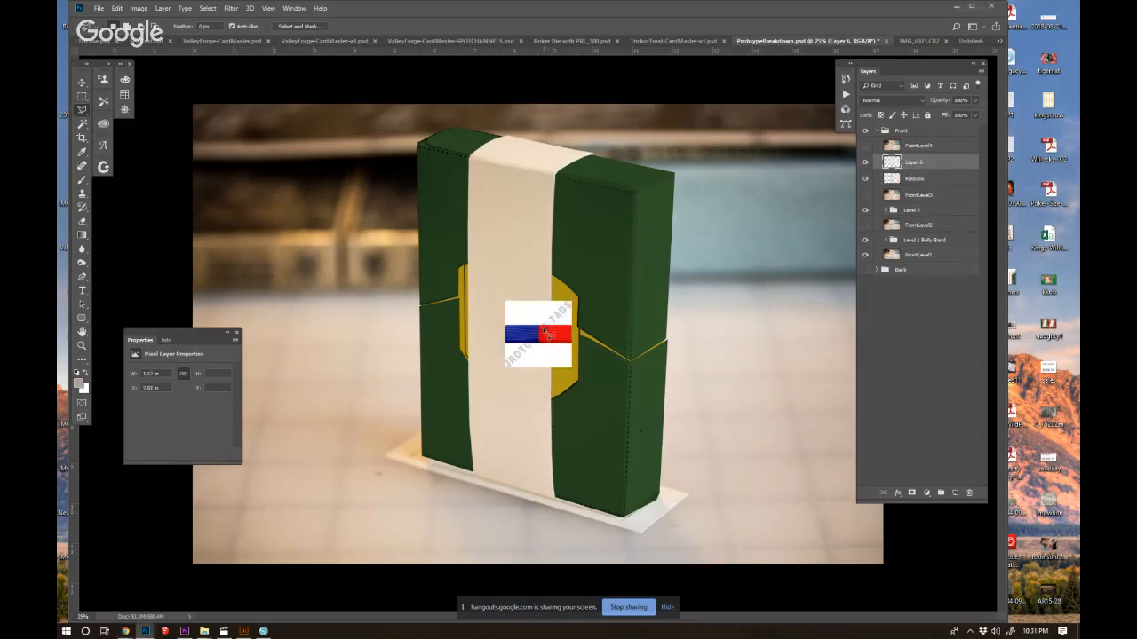
pyautogui.click(407, 265)
pyautogui.press('Escape')
pyautogui.press('v')
pyautogui.moveTo(558, 353); pyautogui.dragTo(307, 191)
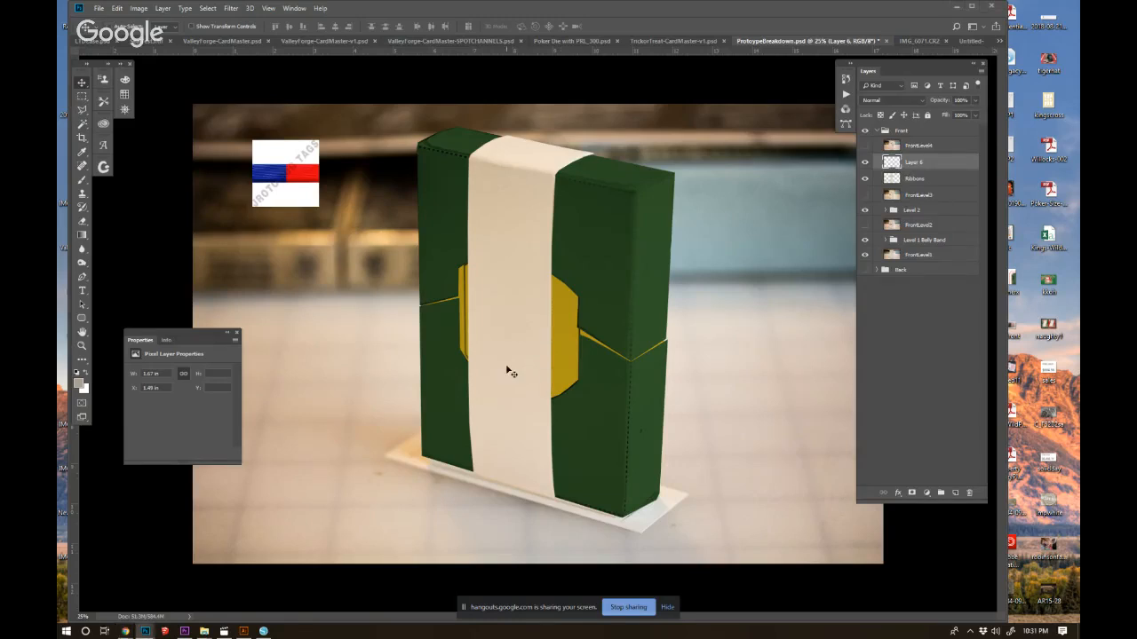
# Paste the red-and-orange ribbon swatch, move it beside the box, and delete the blue-and-red ribbon image.
pyautogui.hotkey('ctrl', 'v')
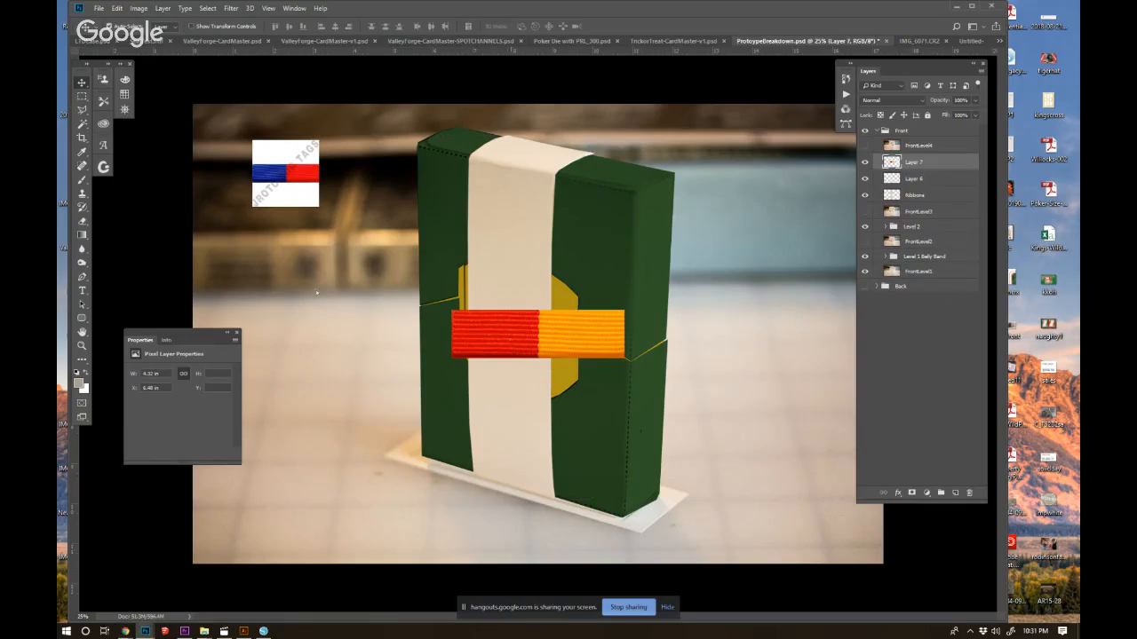
pyautogui.moveTo(316, 292); pyautogui.dragTo(280, 263)
pyautogui.click(274, 202)
pyautogui.press('Delete')
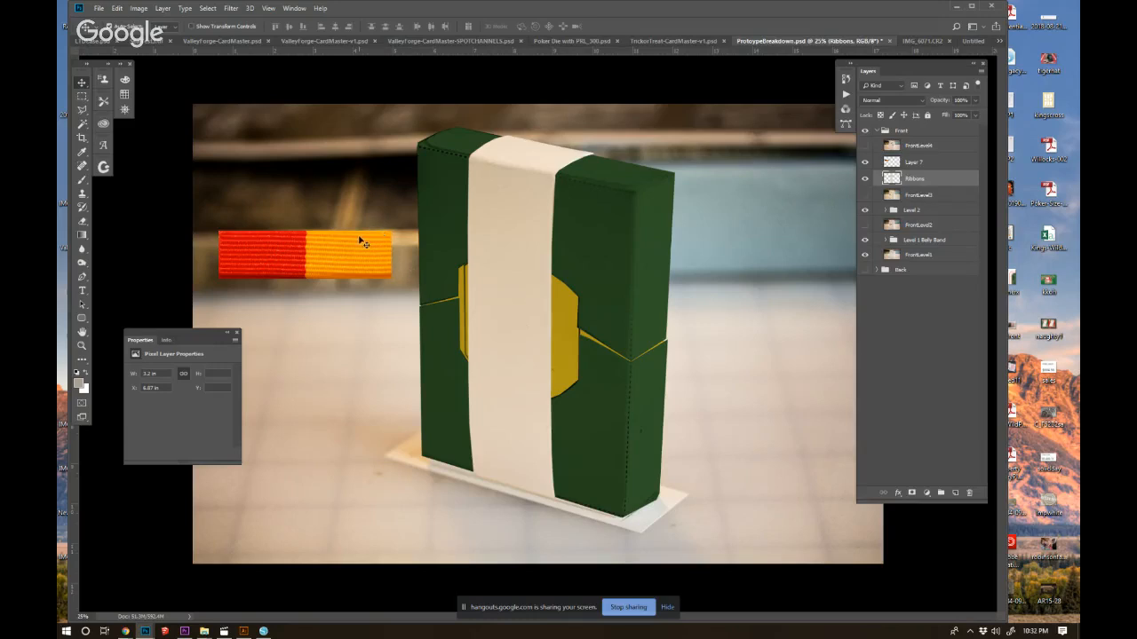
# Copy the red half of the ribbon swatch onto a new layer and move the two pieces apart.
pyautogui.click(82, 96)
pyautogui.moveTo(219, 230); pyautogui.dragTo(304, 280)
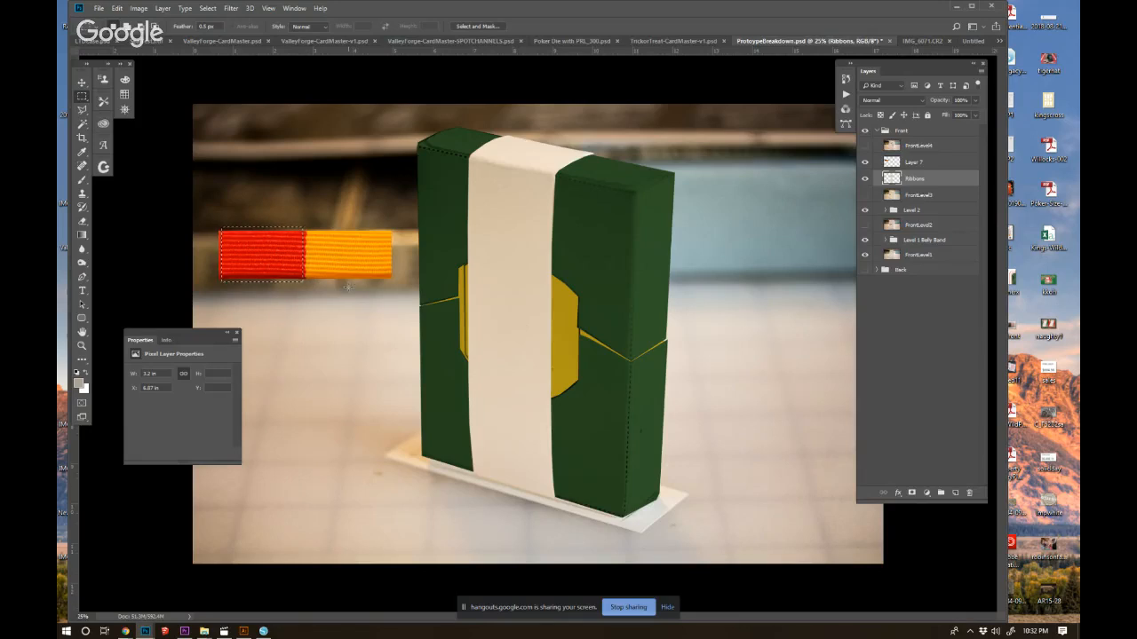
pyautogui.click(888, 165)
pyautogui.hotkey('ctrl', 'j')
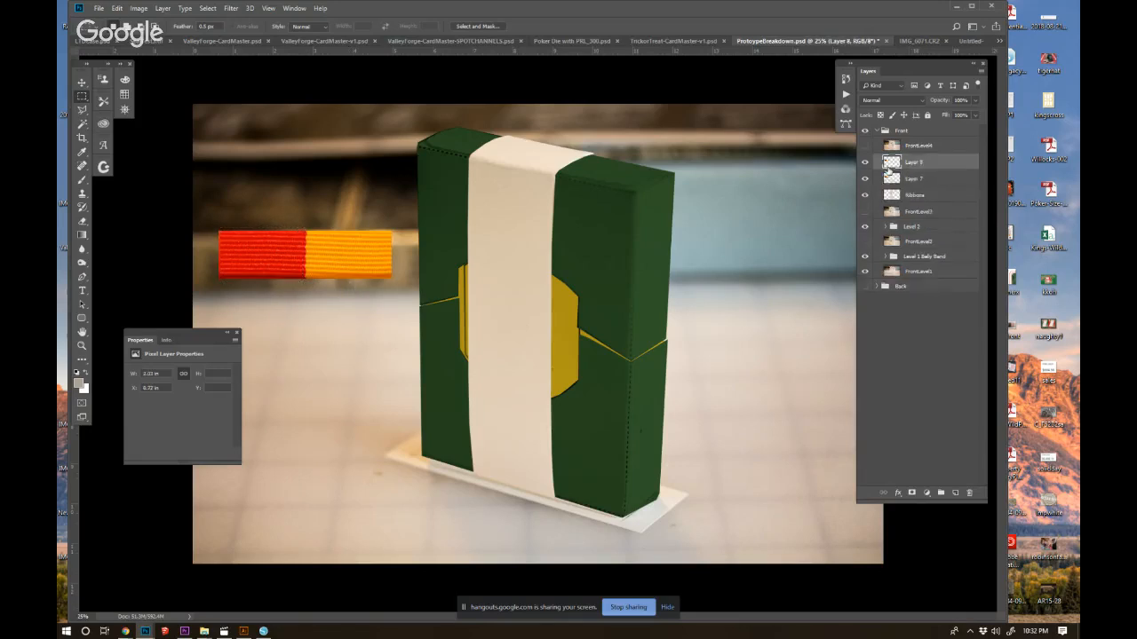
pyautogui.press('v')
pyautogui.moveTo(284, 257); pyautogui.dragTo(328, 423)
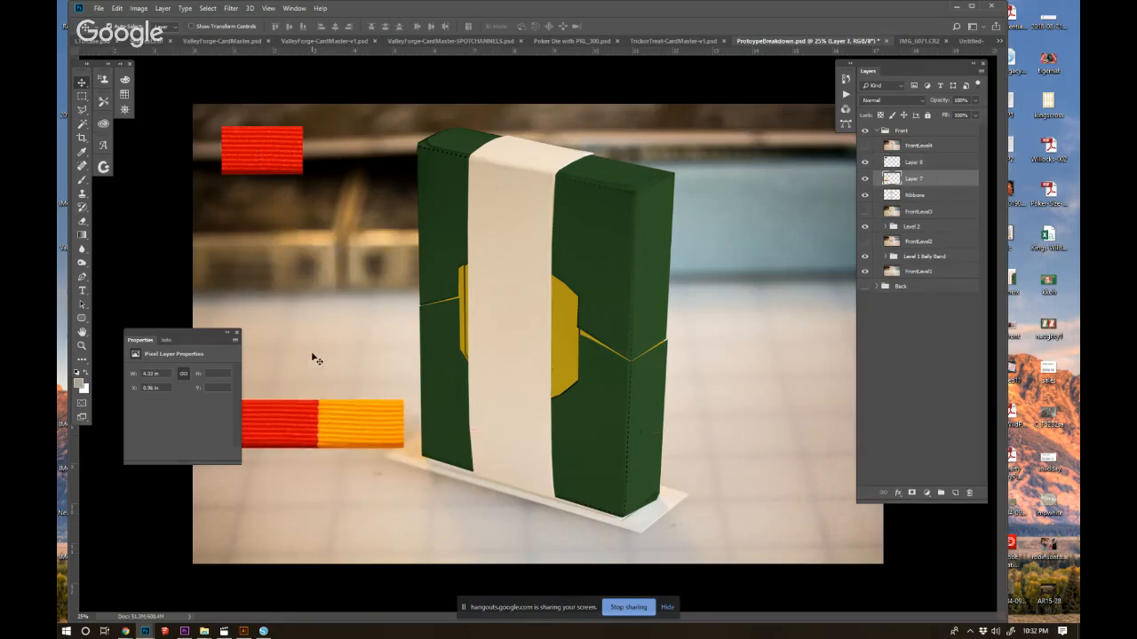
# Trim the bottom edge off the red ribbon piece with a rectangular selection and deselect.
pyautogui.press('m')
pyautogui.moveTo(328, 186); pyautogui.dragTo(214, 164)
pyautogui.click(897, 166)
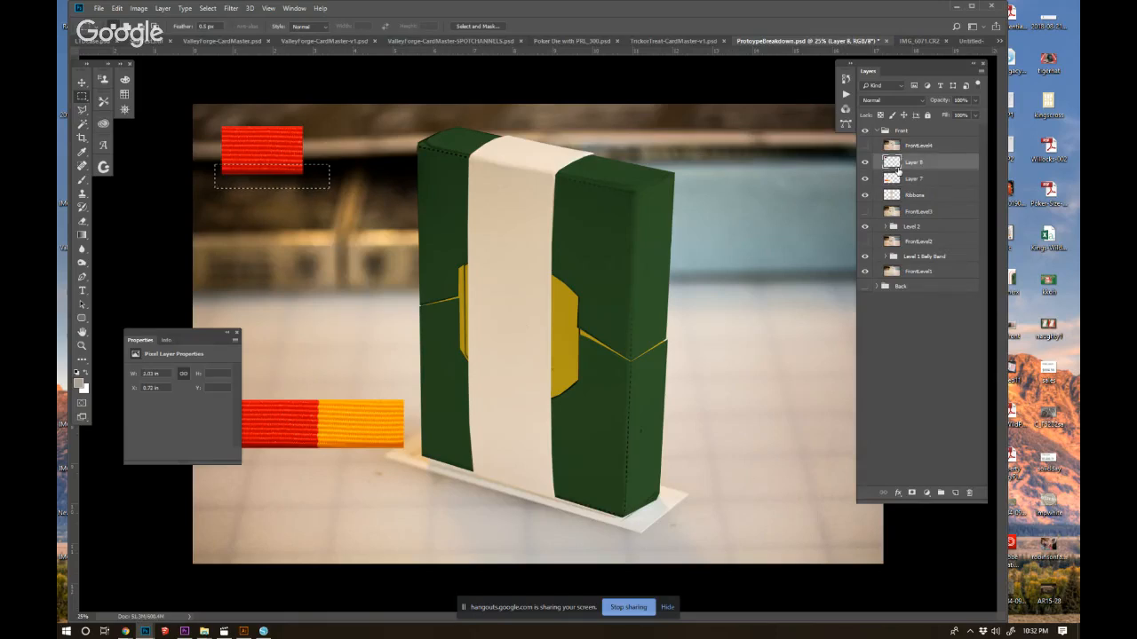
pyautogui.press('Delete')
pyautogui.hotkey('ctrl', 'd')
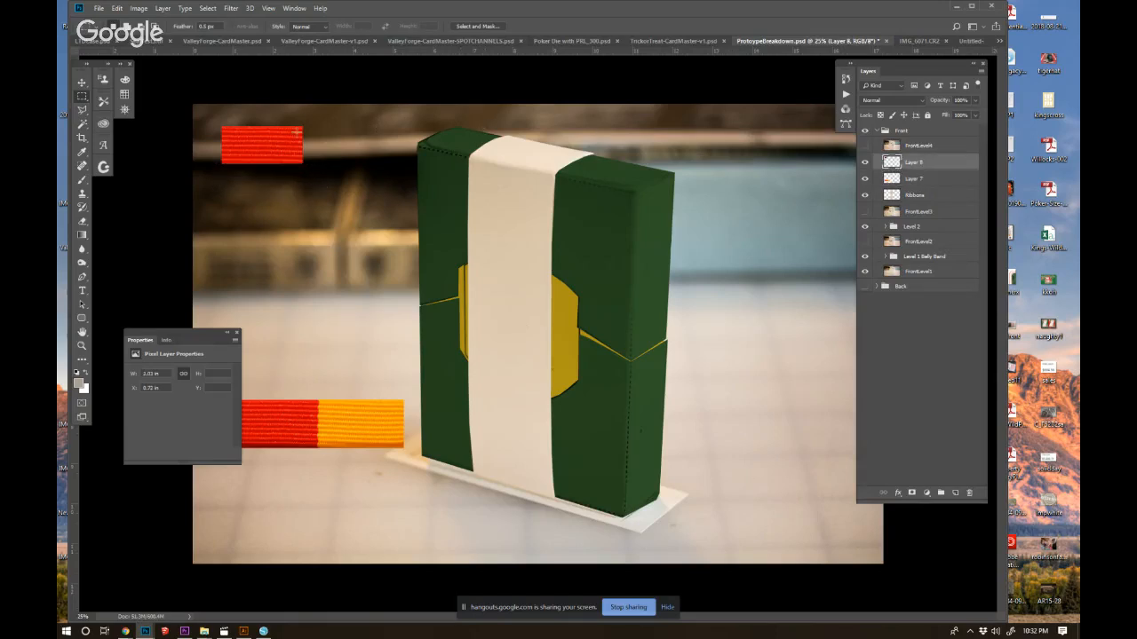
# Stack duplicates of the trimmed red piece directly beneath it to lengthen it into a vertical ribbon.
pyautogui.press('v')
pyautogui.moveTo(293, 135); pyautogui.dragTo(298, 174)
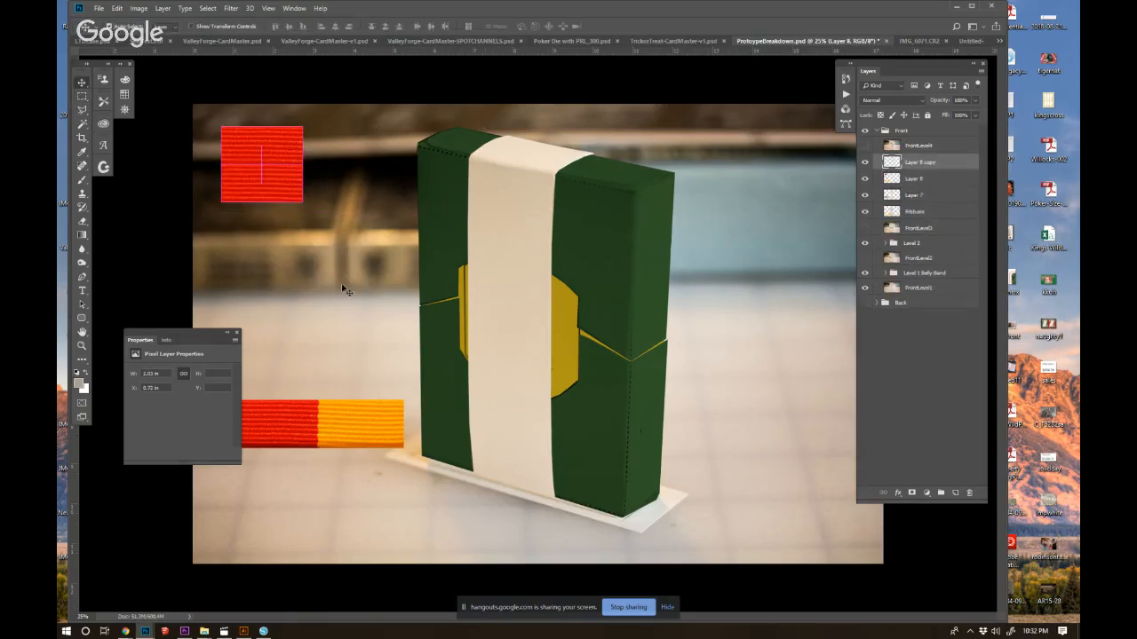
pyautogui.hotkey('shift', 'Up')
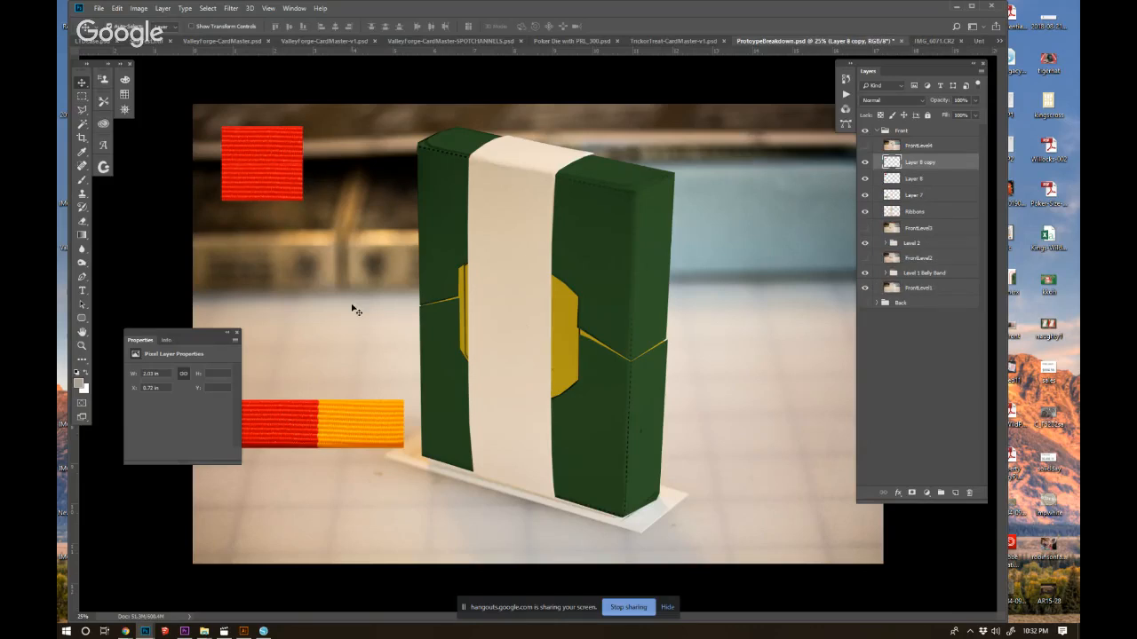
pyautogui.hotkey('ctrl', 'e')
pyautogui.hotkey('ctrl', 'z')
pyautogui.moveTo(269, 168); pyautogui.dragTo(272, 247)
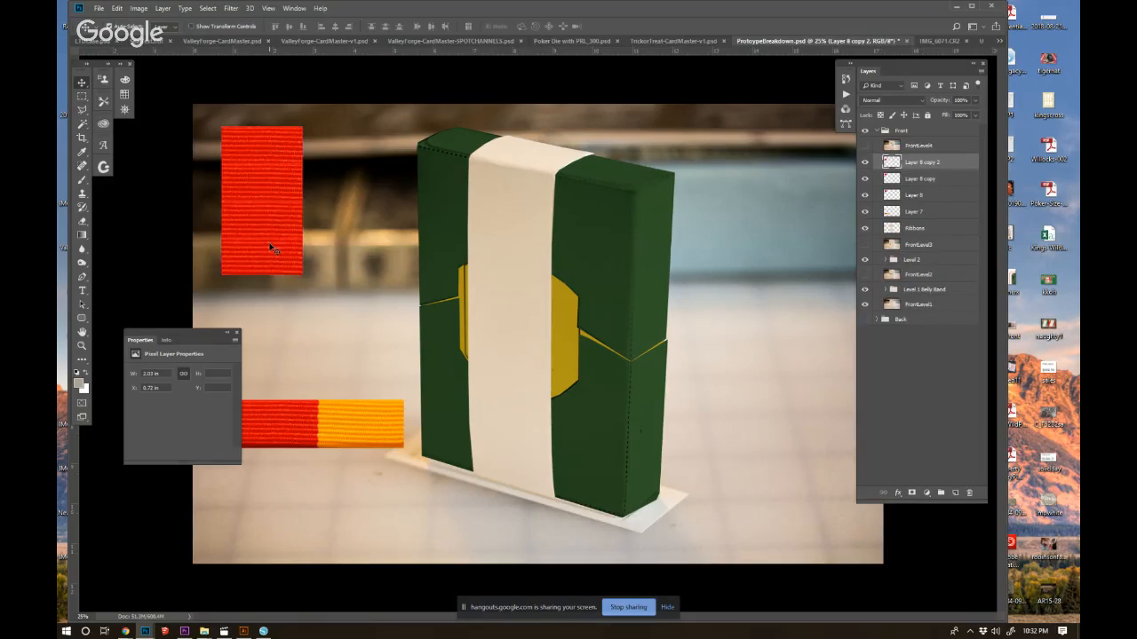
# Extend the red ribbon with another duplicate below and merge the pieces into a single strip layer.
pyautogui.moveTo(262, 175); pyautogui.dragTo(385, 314)
pyautogui.hotkey('ctrl', 'e')
pyautogui.hotkey('ctrl', 'z')
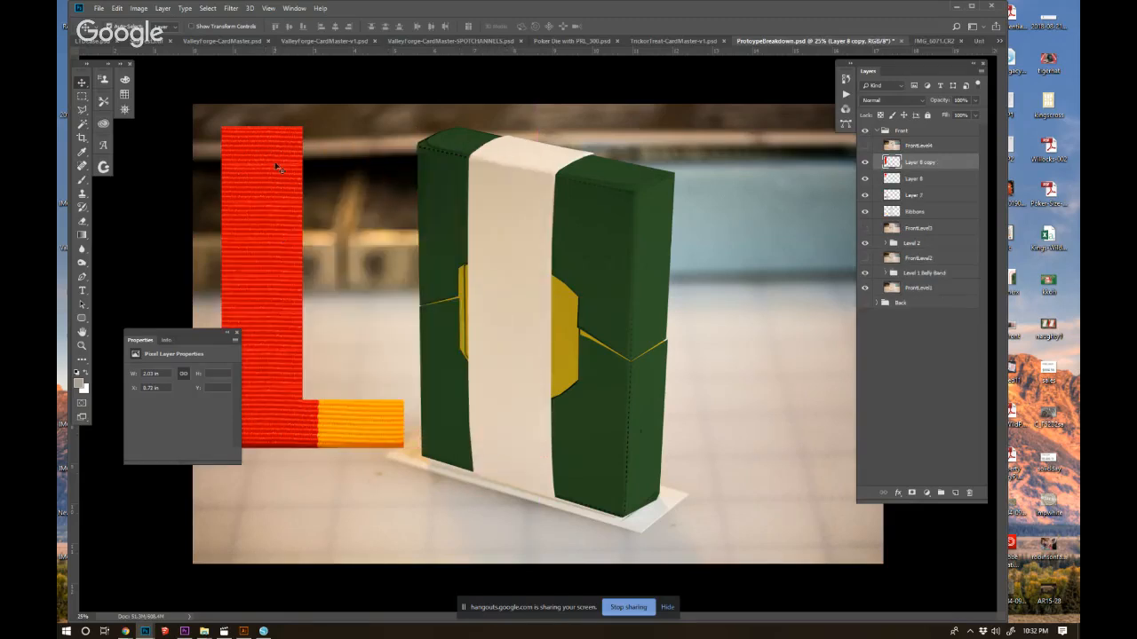
pyautogui.press('Delete')
# Move the red-and-orange swatch to the right of the box and place the long red strip over the strap.
pyautogui.moveTo(272, 152); pyautogui.dragTo(385, 194)
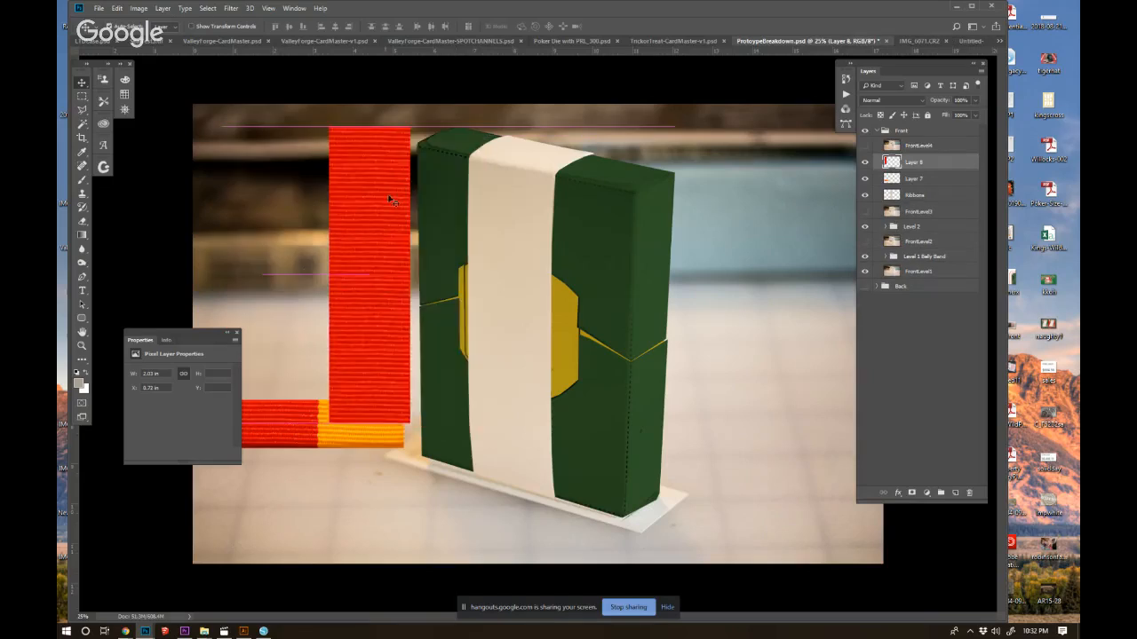
pyautogui.moveTo(296, 432); pyautogui.dragTo(789, 203)
pyautogui.moveTo(367, 241); pyautogui.dragTo(504, 268)
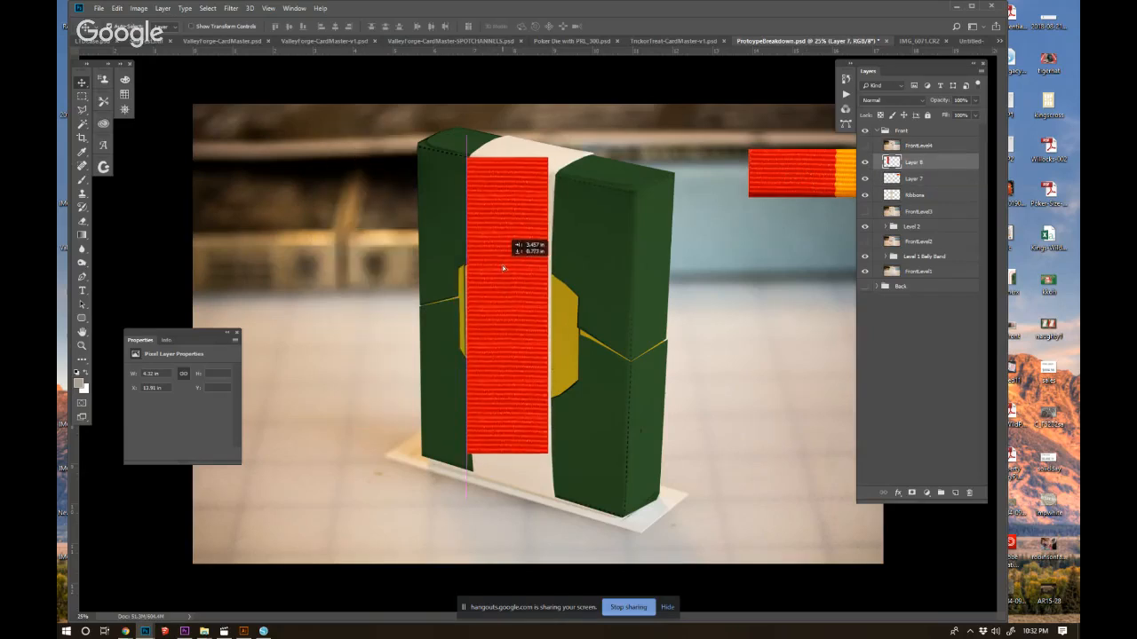
# Stretch the red strip down to the strap's bottom edge and place a spare copy left of the box.
pyautogui.hotkey('ctrl', 't')
pyautogui.moveTo(508, 453)
pyautogui.mouseDown()
pyautogui.moveTo(507, 499)
pyautogui.moveTo(519, 459)
pyautogui.mouseUp()
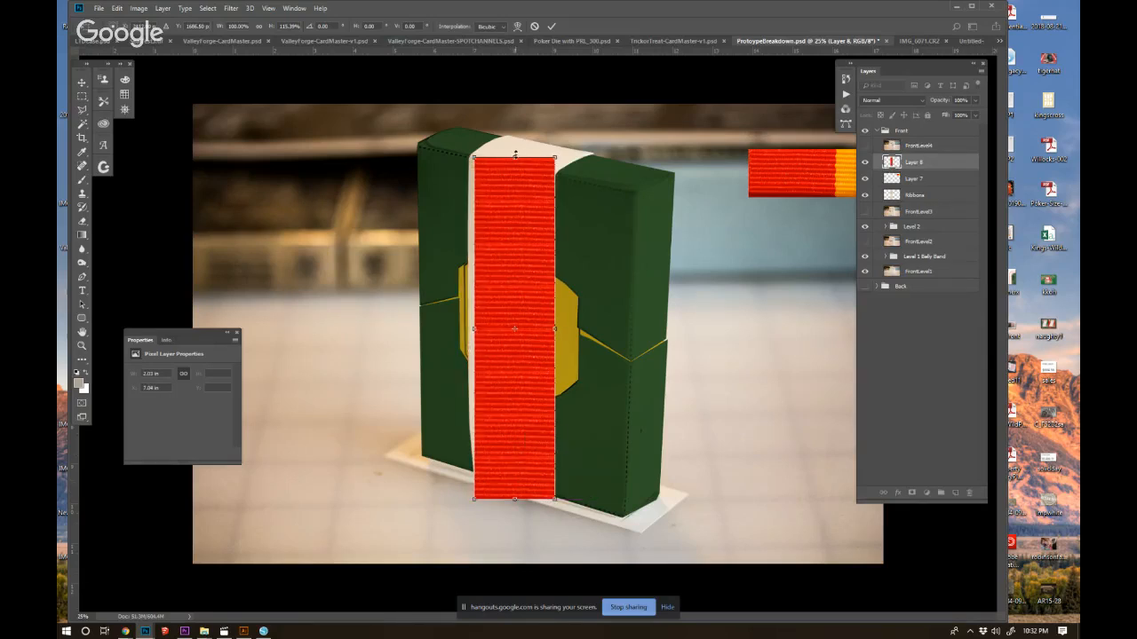
pyautogui.press('Return')
pyautogui.moveTo(513, 266); pyautogui.dragTo(288, 231)
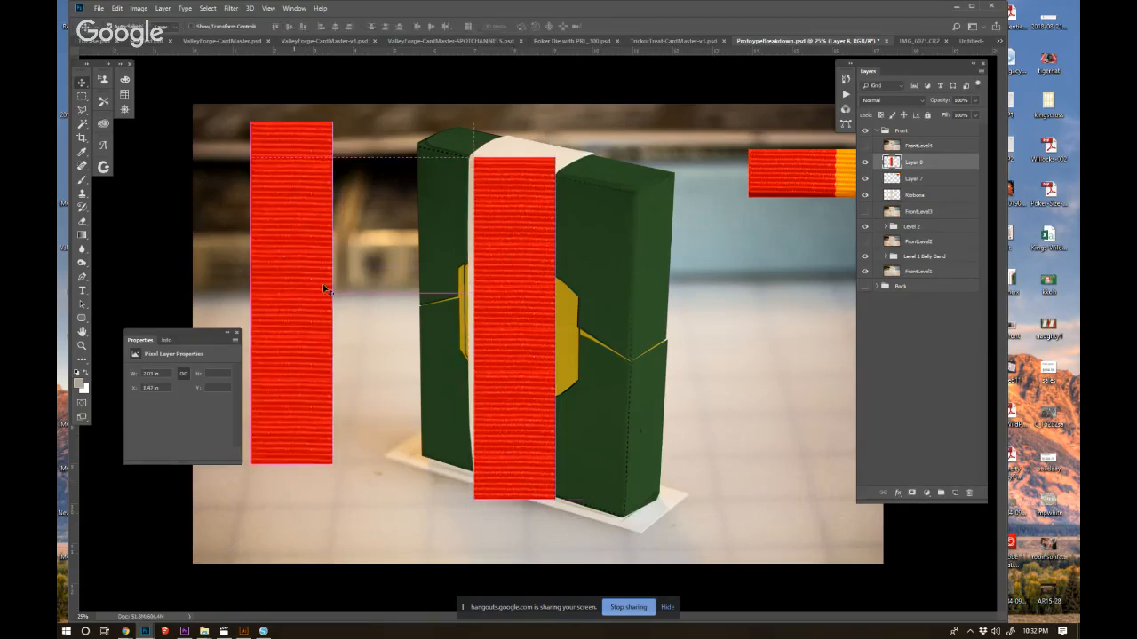
# Make the red strip on the box semi-transparent and Puppet Warp its top corners and middle to follow the strap.
pyautogui.moveTo(938, 101); pyautogui.dragTo(914, 103)
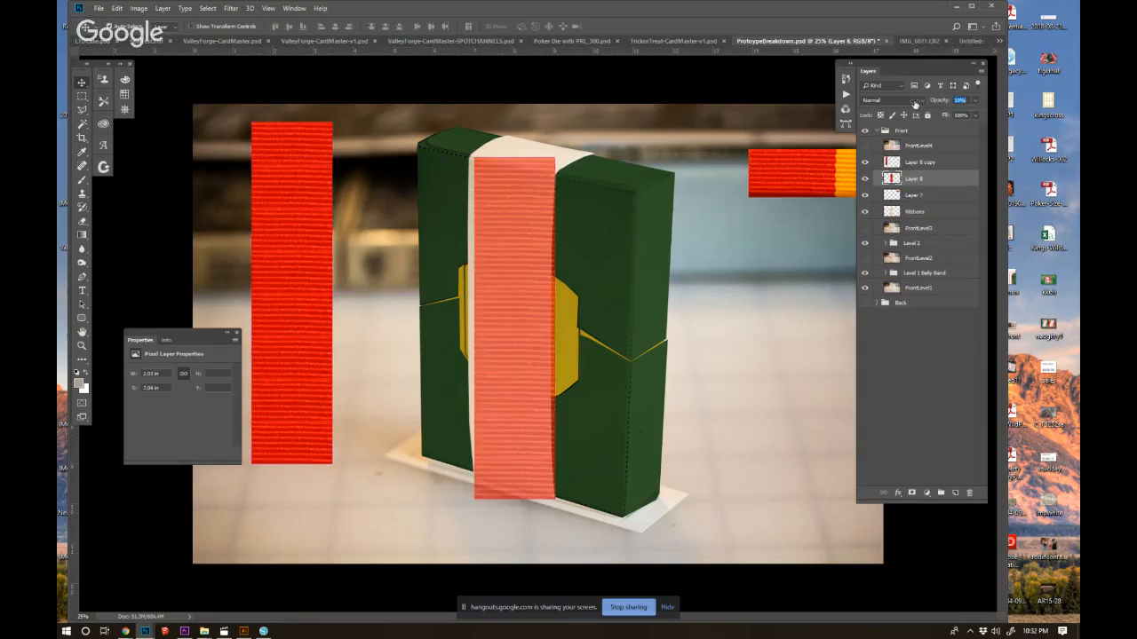
pyautogui.click(121, 8)
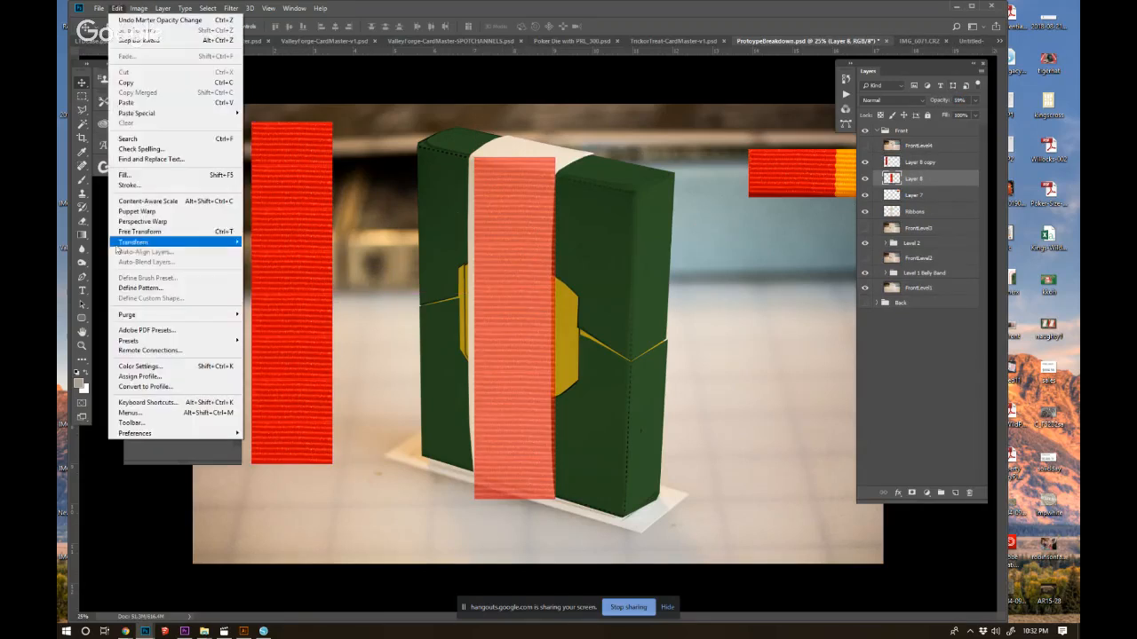
pyautogui.click(146, 213)
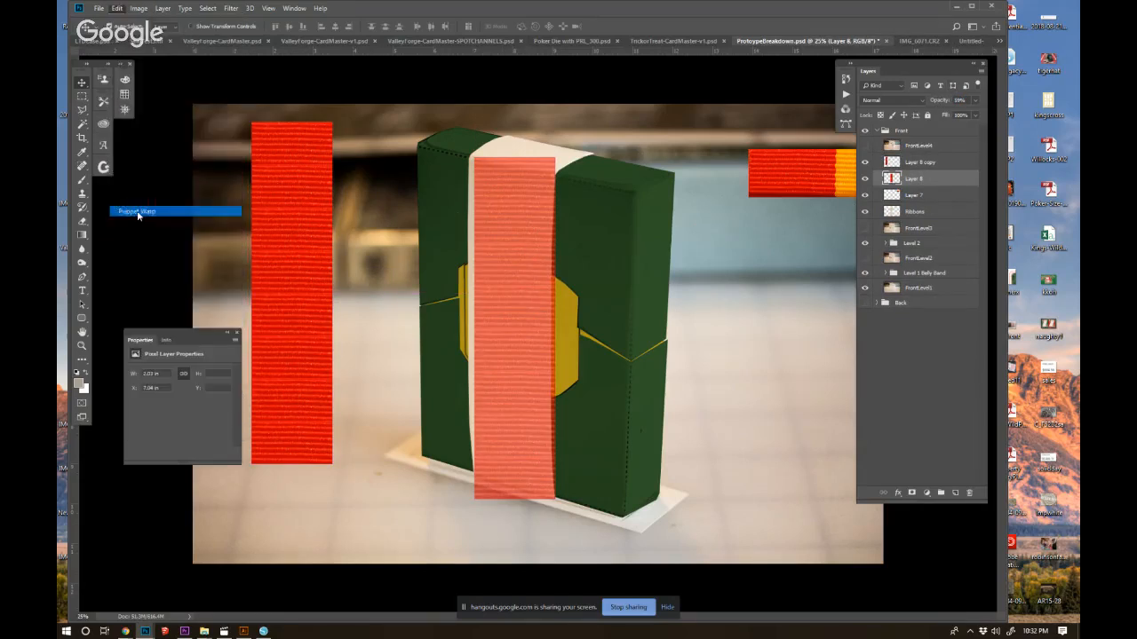
pyautogui.click(512, 162)
pyautogui.click(514, 497)
pyautogui.click(518, 322)
pyautogui.moveTo(518, 321); pyautogui.dragTo(506, 324)
pyautogui.moveTo(512, 160); pyautogui.dragTo(556, 173)
pyautogui.moveTo(477, 155); pyautogui.dragTo(474, 157)
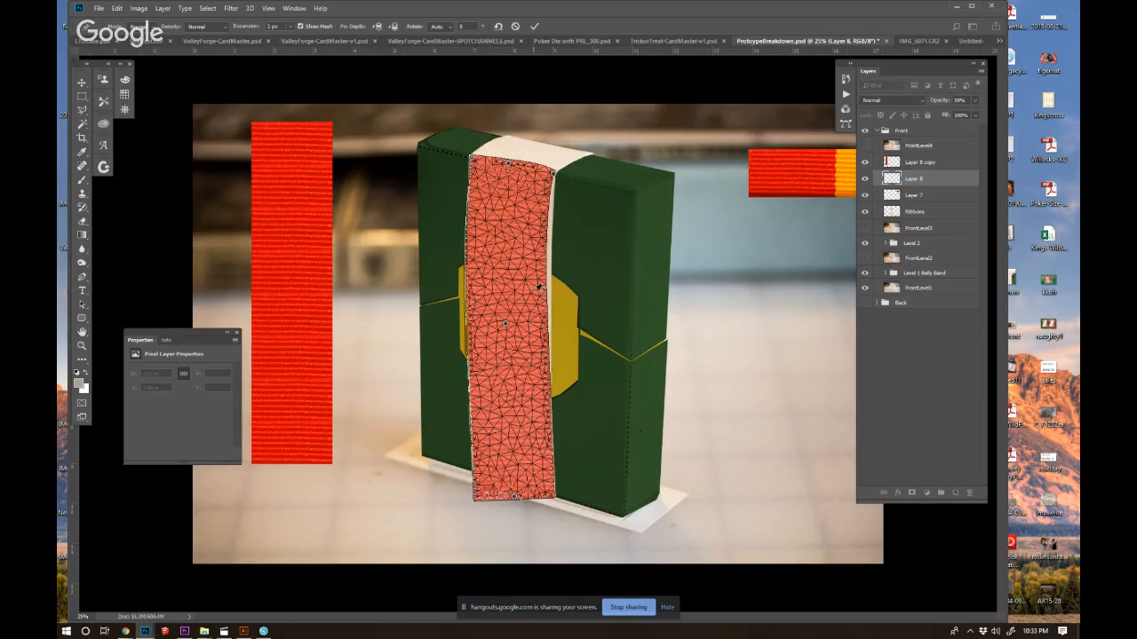
# Add warp pins along the strip's sides and bottom, fit its edges to the strap, and apply the warp.
pyautogui.moveTo(540, 239); pyautogui.dragTo(542, 241)
pyautogui.click(480, 232)
pyautogui.moveTo(544, 327); pyautogui.dragTo(542, 328)
pyautogui.moveTo(540, 399); pyautogui.dragTo(535, 404)
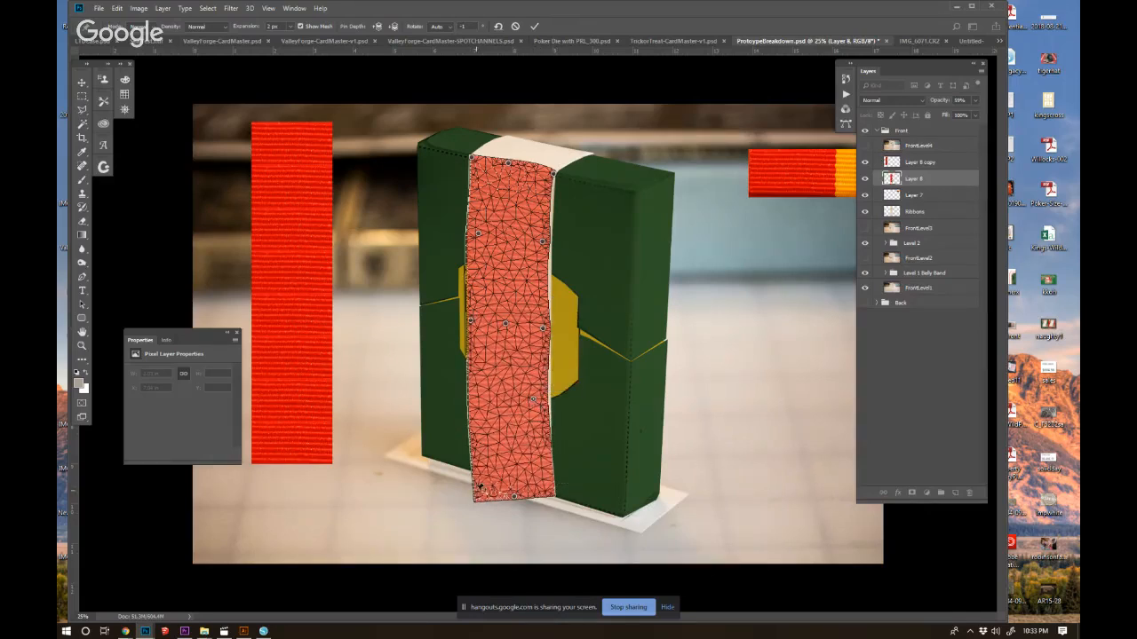
pyautogui.moveTo(515, 497); pyautogui.dragTo(554, 496)
pyautogui.moveTo(473, 485); pyautogui.dragTo(477, 470)
pyautogui.moveTo(478, 421); pyautogui.dragTo(478, 426)
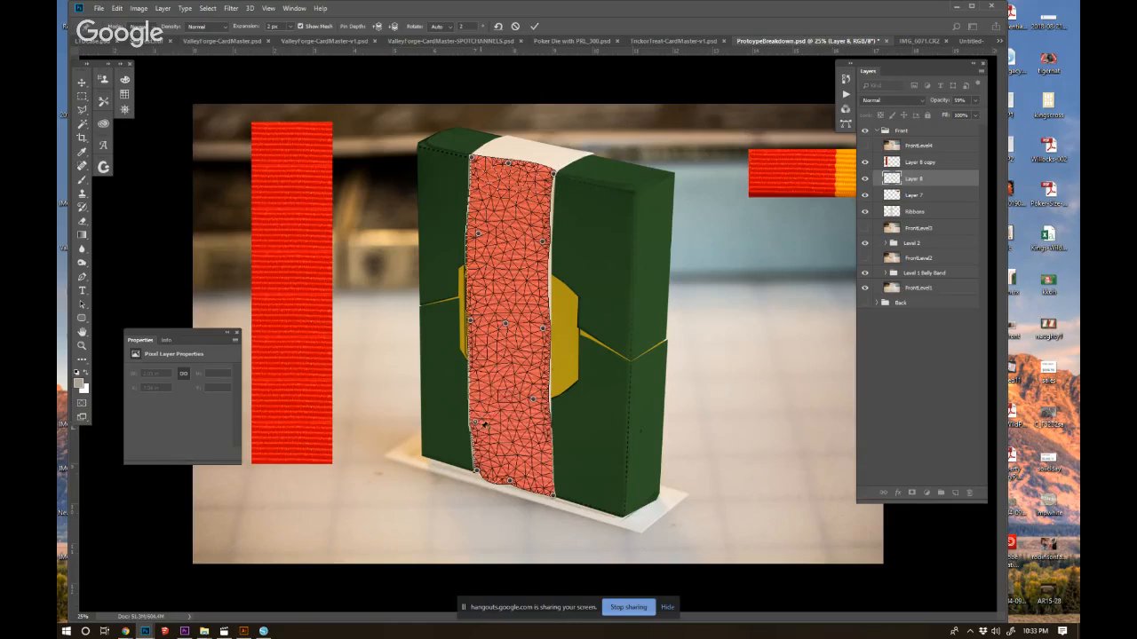
pyautogui.press('Return')
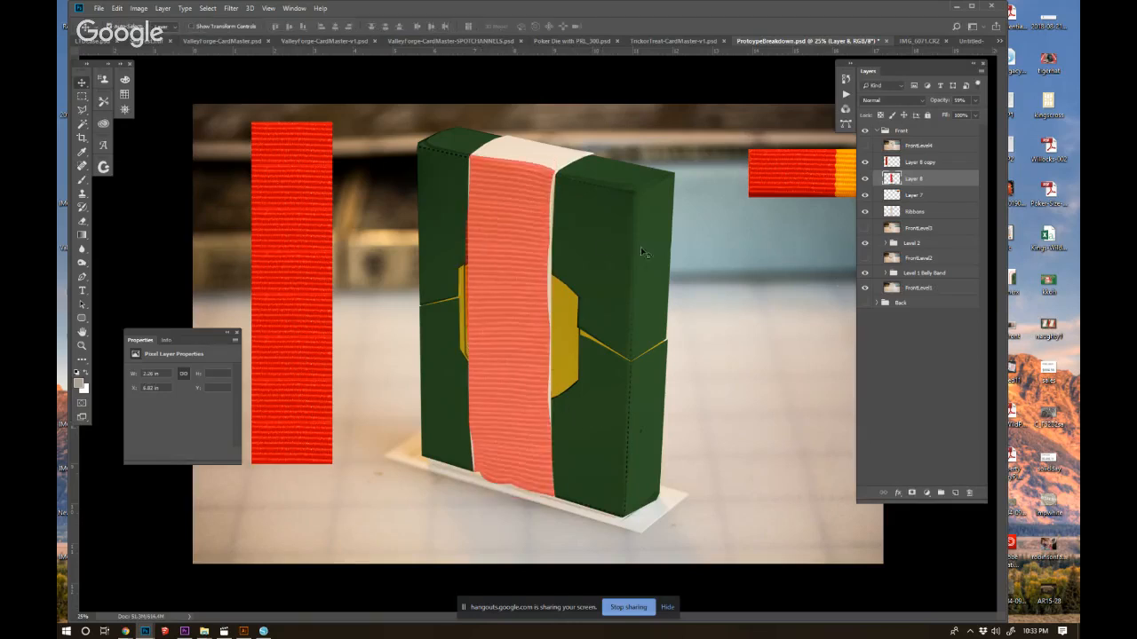
# Restore the warped red strip to 100% opacity and widen it on both sides to overlap the strap's edges.
pyautogui.moveTo(943, 103); pyautogui.dragTo(968, 102)
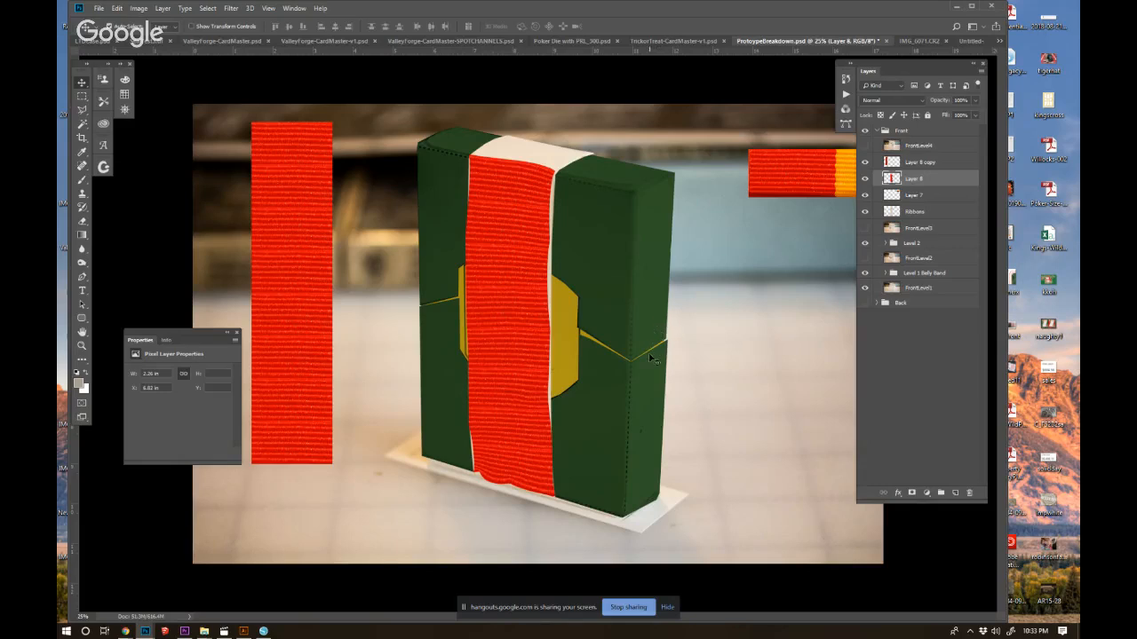
pyautogui.hotkey('ctrl', 't')
pyautogui.moveTo(554, 327); pyautogui.dragTo(563, 327)
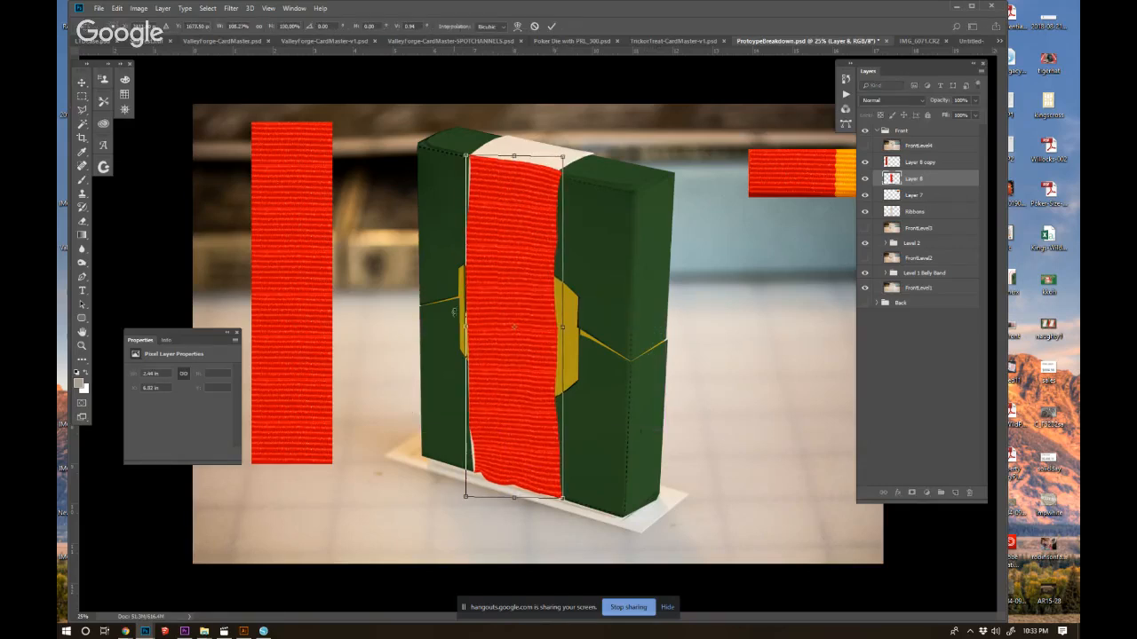
pyautogui.moveTo(471, 329); pyautogui.dragTo(461, 329)
pyautogui.press('Return')
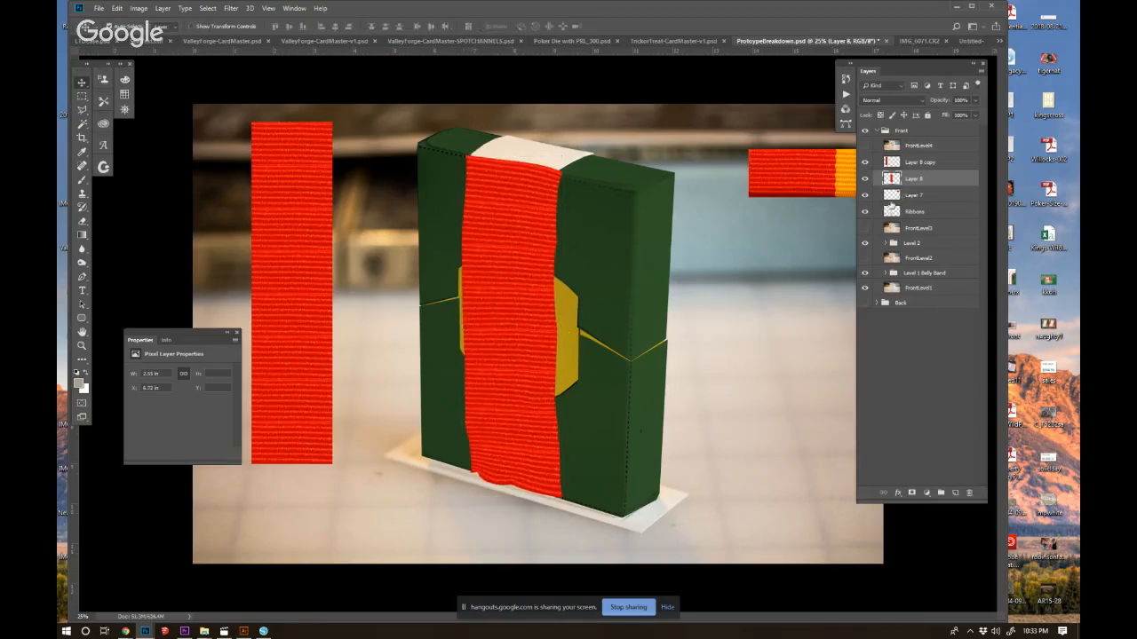
# Replace the red strip with a copy cropped to the Ribbons outline, and place it beneath the Ribbons layer.
pyautogui.keyDown('ctrl'); pyautogui.click(892, 212); pyautogui.keyUp('ctrl')
pyautogui.hotkey('ctrl', 'j')
pyautogui.moveTo(914, 194); pyautogui.dragTo(971, 494)
pyautogui.moveTo(935, 181); pyautogui.dragTo(936, 220)
# Try the Multiply blend mode on the Ribbons layer, and set it back to Normal.
pyautogui.click(928, 197)
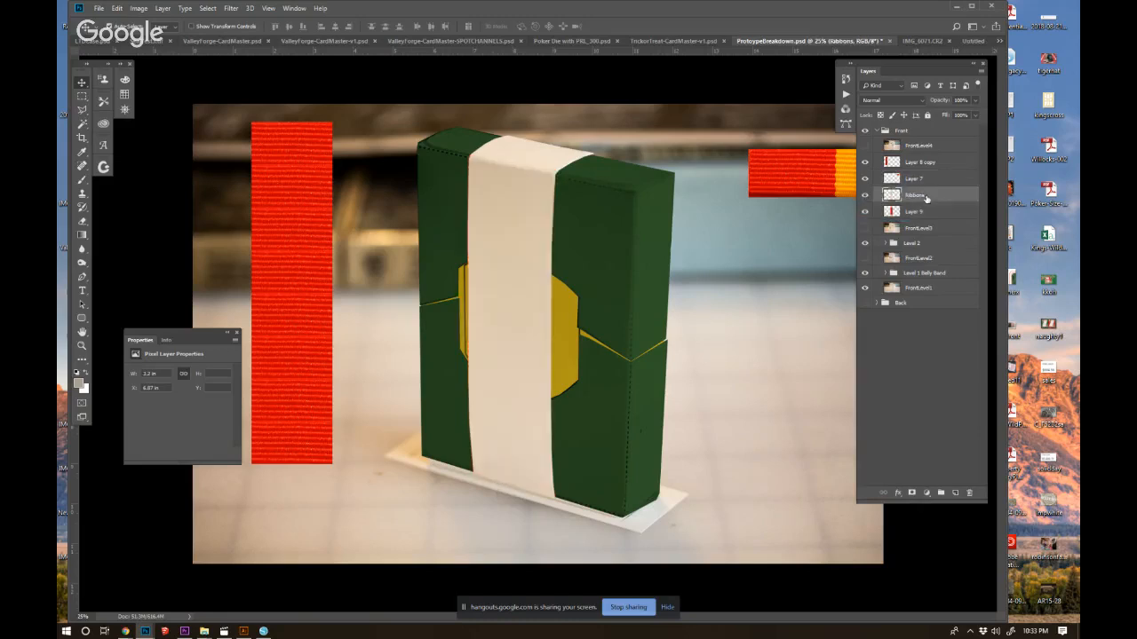
pyautogui.click(892, 101)
pyautogui.click(889, 143)
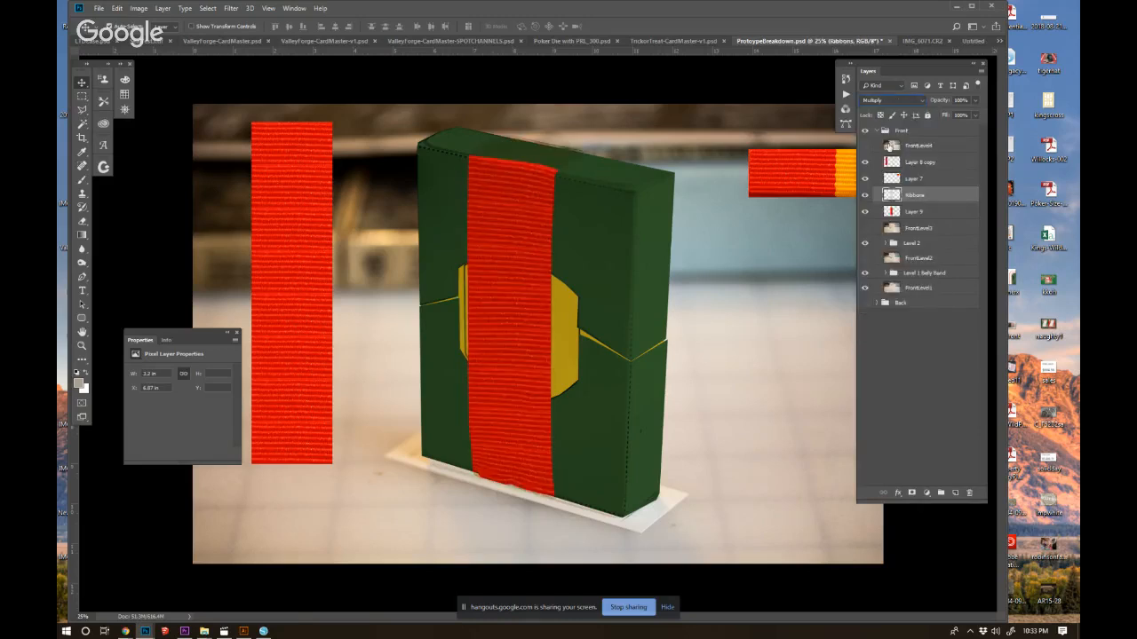
pyautogui.click(895, 103)
pyautogui.click(891, 110)
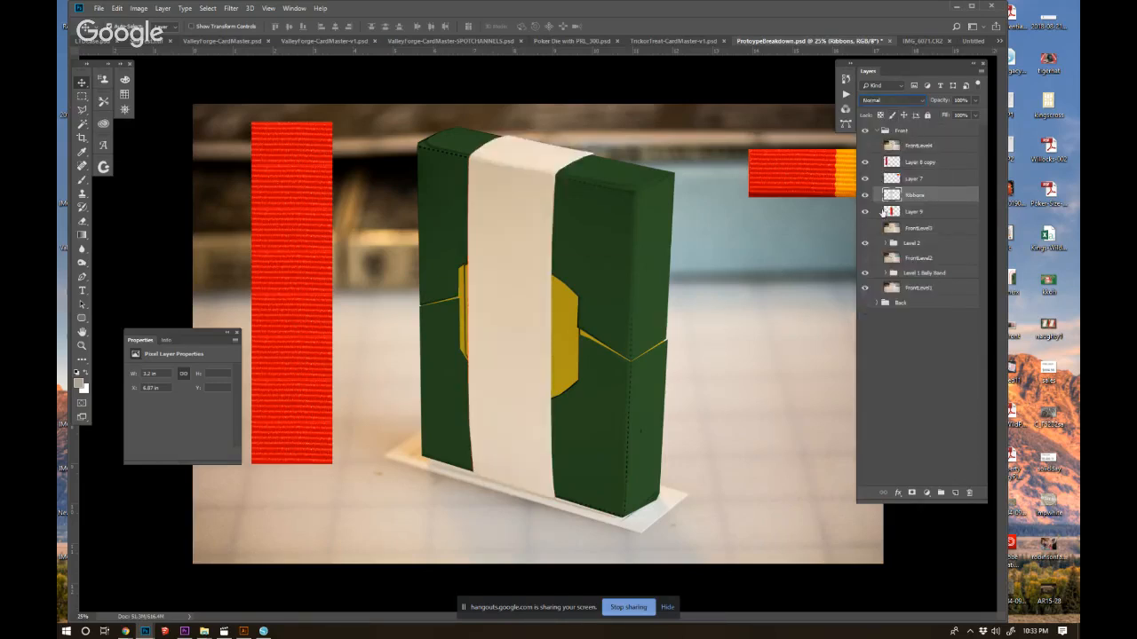
# Place the red textured strip above the Ribbons layer and trim its top along the box's front upper edge.
pyautogui.moveTo(900, 211); pyautogui.dragTo(905, 188)
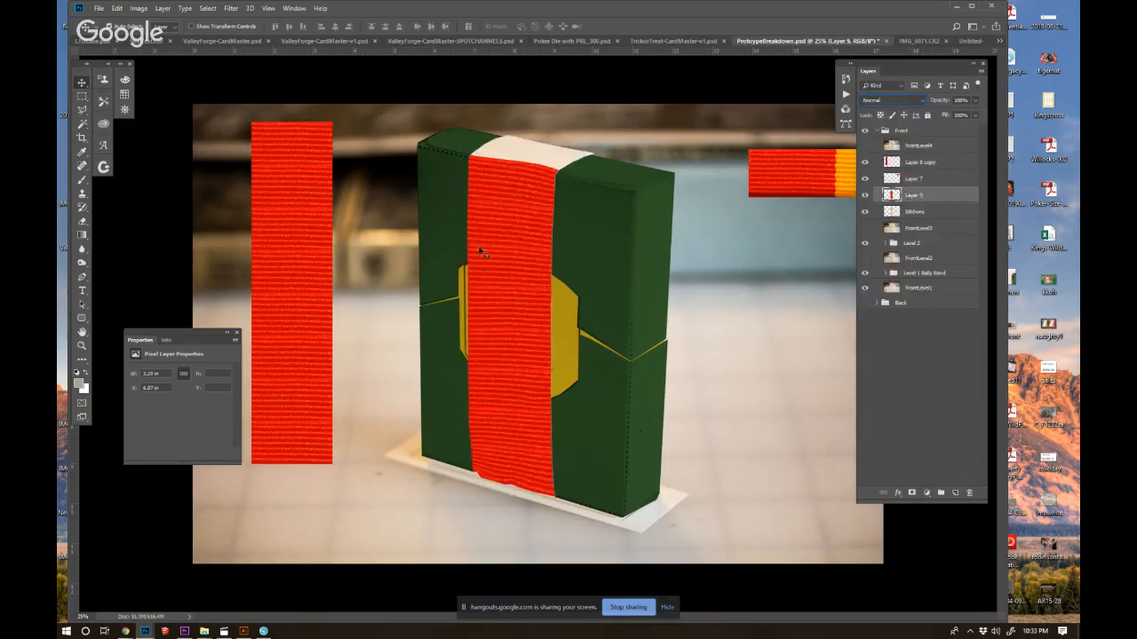
pyautogui.click(82, 109)
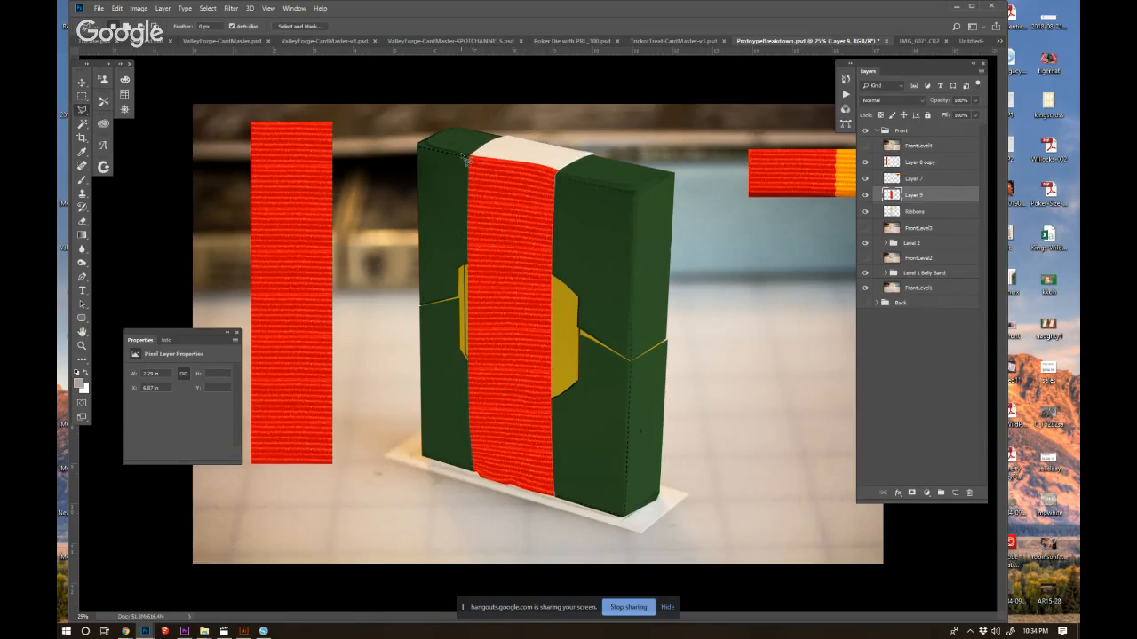
pyautogui.moveTo(462, 157)
pyautogui.mouseDown()
pyautogui.moveTo(570, 190)
pyautogui.moveTo(647, 166)
pyautogui.moveTo(595, 138)
pyautogui.moveTo(511, 126)
pyautogui.moveTo(475, 128)
pyautogui.moveTo(466, 162)
pyautogui.moveTo(485, 187)
pyautogui.moveTo(469, 163)
pyautogui.mouseUp()
pyautogui.press('Delete')
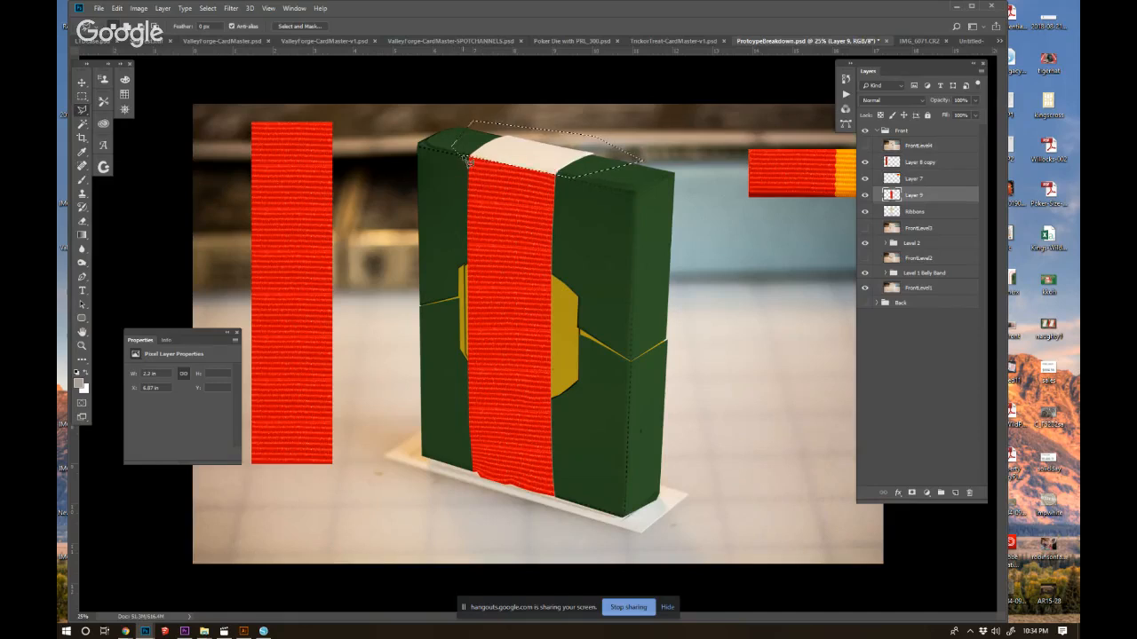
pyautogui.hotkey('ctrl', 'd')
# Duplicate the flat red strip over the box, copy its upper section to a separate layer, and hide the duplicate.
pyautogui.click(82, 81)
pyautogui.moveTo(291, 197); pyautogui.dragTo(634, 246)
pyautogui.press('m')
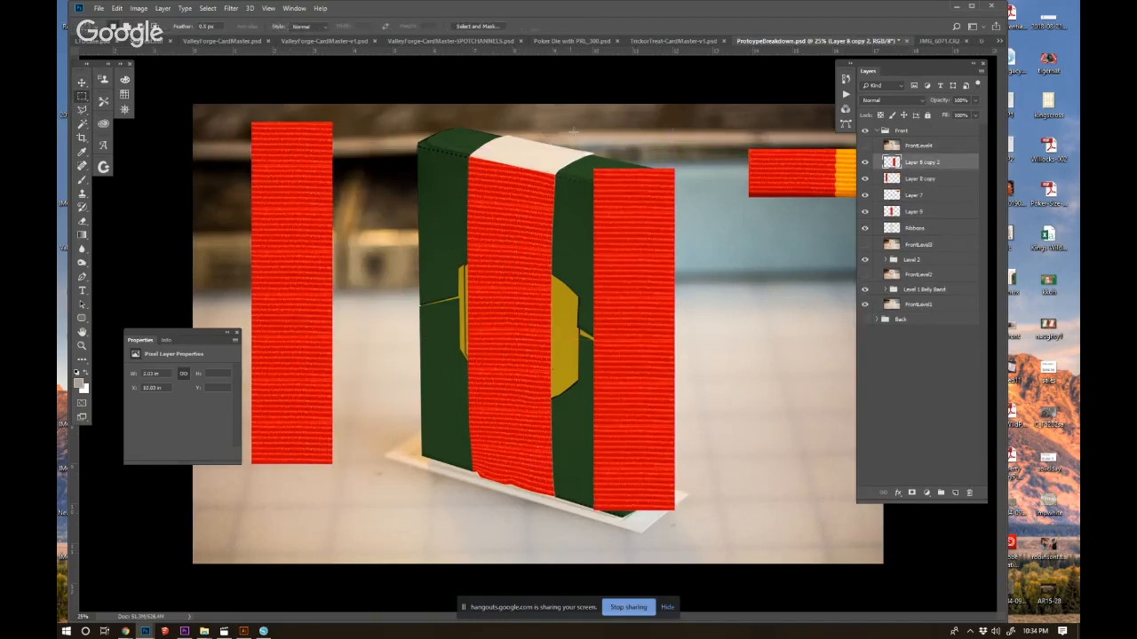
pyautogui.moveTo(582, 161); pyautogui.dragTo(680, 263)
pyautogui.hotkey('ctrl', 'j')
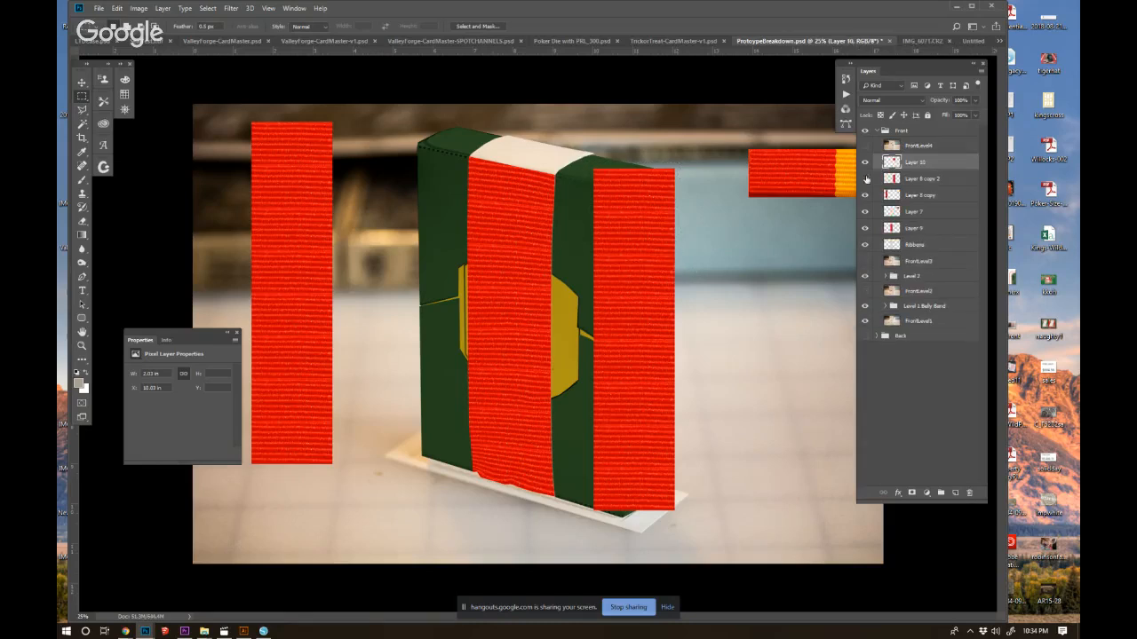
pyautogui.click(865, 178)
# Transform the copied red texture piece so its corners fit the strap's section on the box's top face.
pyautogui.hotkey('ctrl', 't')
pyautogui.moveTo(631, 223); pyautogui.dragTo(507, 116)
pyautogui.moveTo(552, 158); pyautogui.dragTo(558, 176)
pyautogui.moveTo(512, 64); pyautogui.dragTo(514, 66)
pyautogui.moveTo(552, 104); pyautogui.dragTo(595, 152)
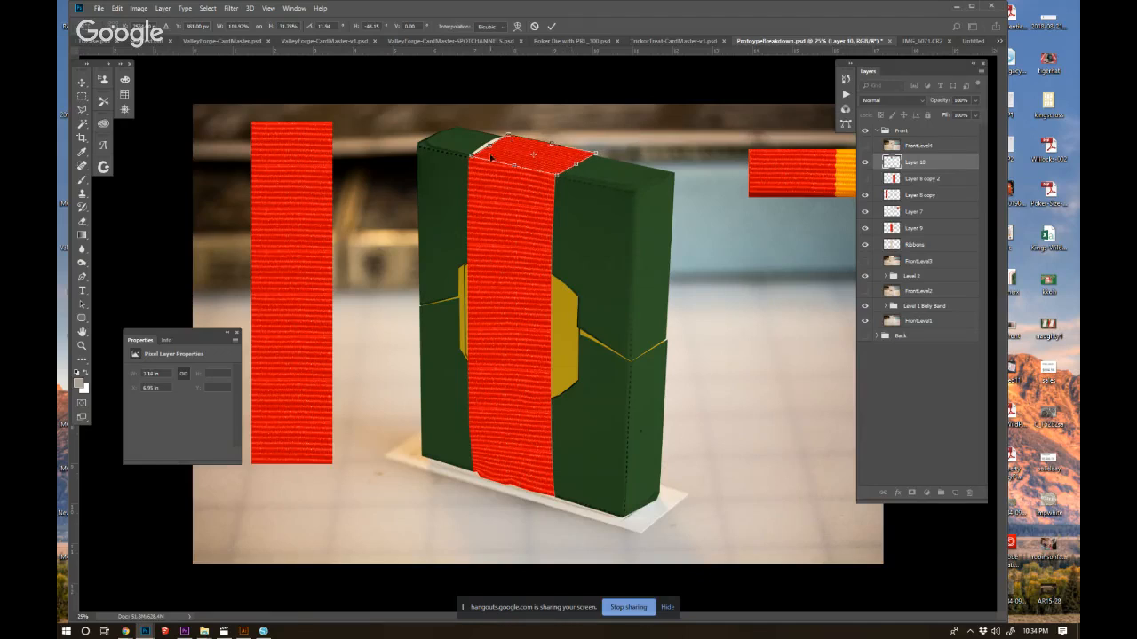
pyautogui.press('Return')
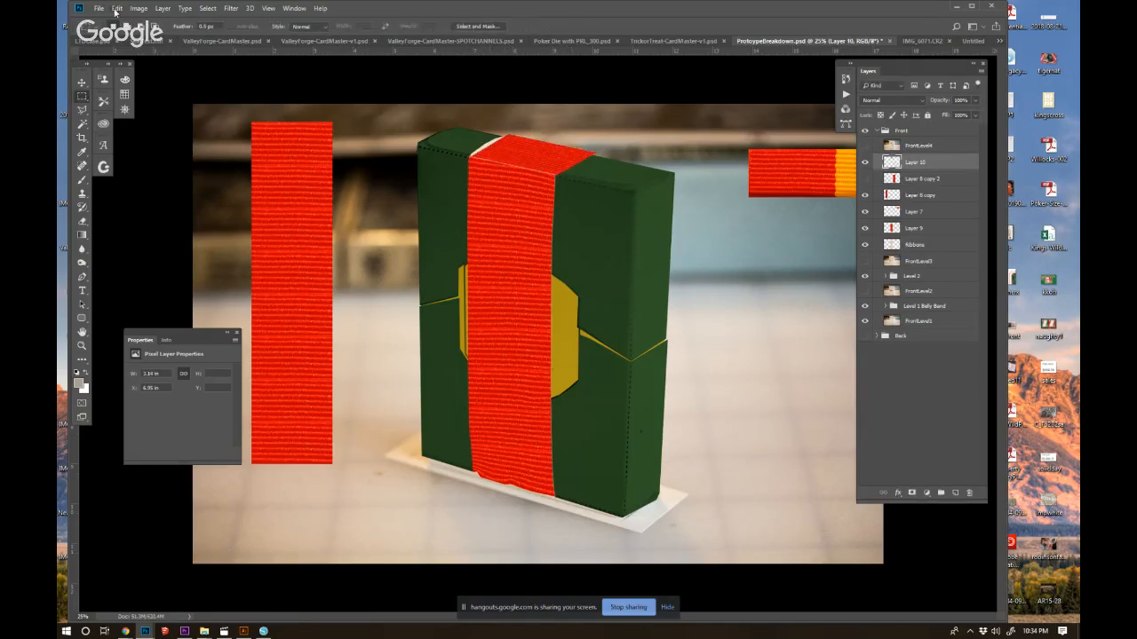
pyautogui.hotkey('ctrl', 't')
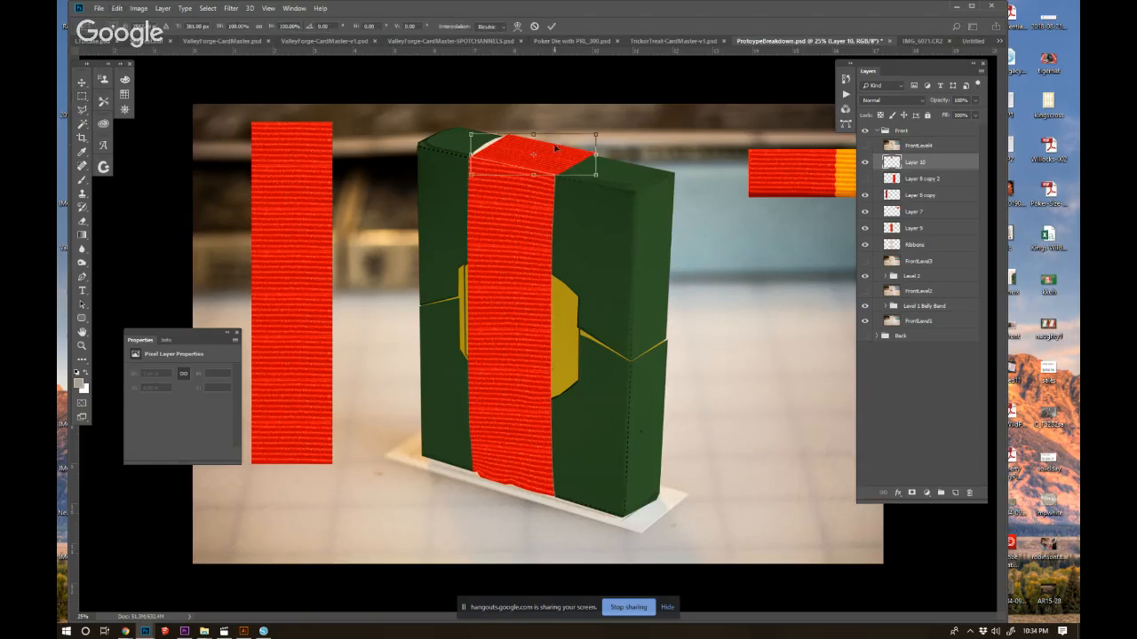
pyautogui.press('Return')
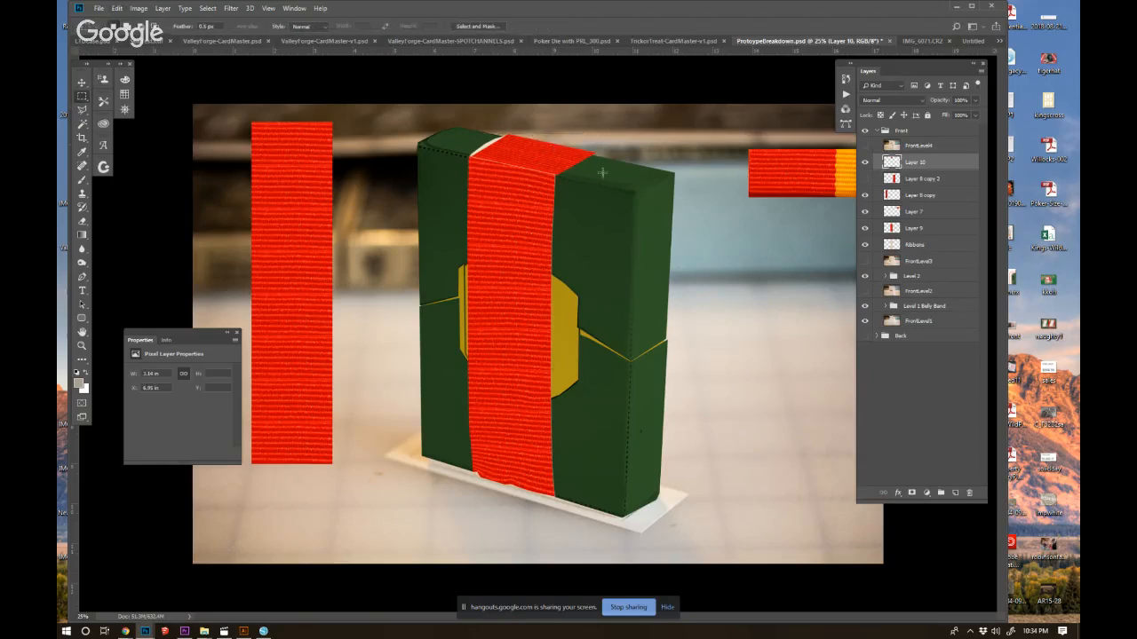
# Hide the red texture layers and add an empty layer above Ribbons with the Ribbons outline selected.
pyautogui.moveTo(864, 162); pyautogui.dragTo(864, 229)
pyautogui.keyDown('ctrl'); pyautogui.click(892, 246); pyautogui.keyUp('ctrl')
pyautogui.click(892, 245)
pyautogui.click(956, 493)
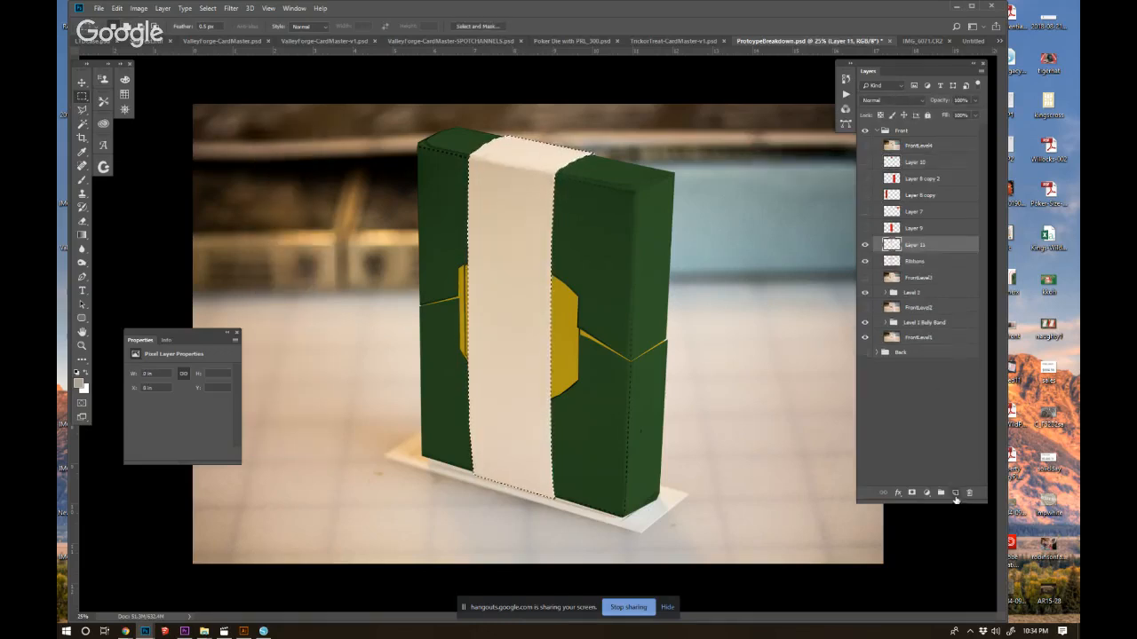
# Pick a deep red foreground colour and fill the selected strap outline with it.
pyautogui.click(78, 383)
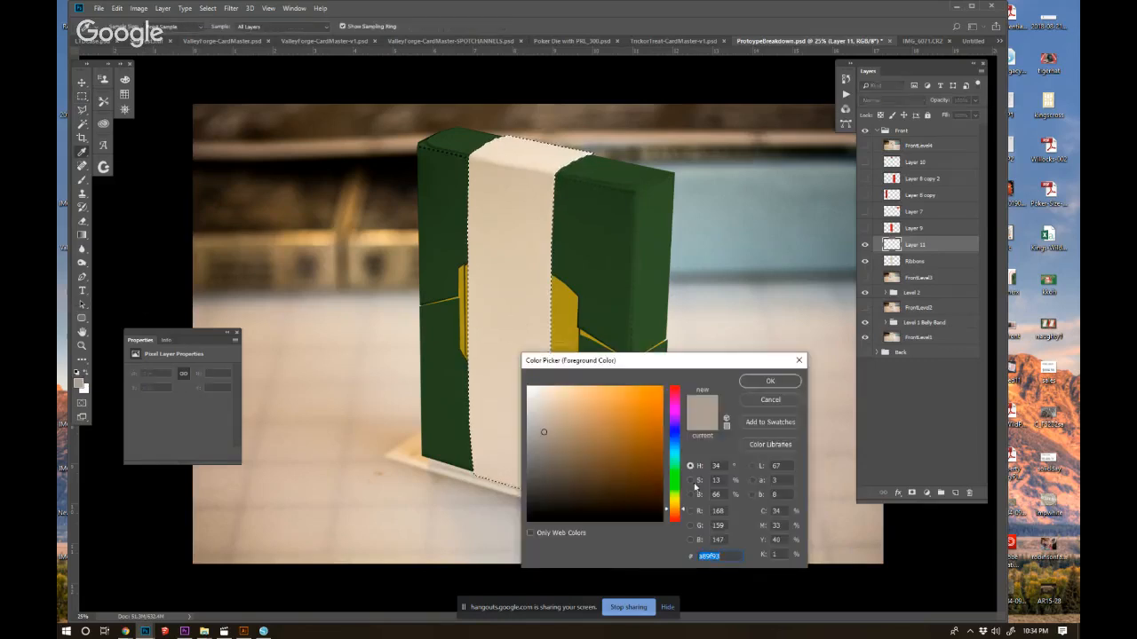
pyautogui.click(675, 387)
pyautogui.moveTo(650, 401)
pyautogui.mouseDown()
pyautogui.moveTo(652, 449)
pyautogui.moveTo(614, 442)
pyautogui.moveTo(670, 446)
pyautogui.moveTo(648, 446)
pyautogui.mouseUp()
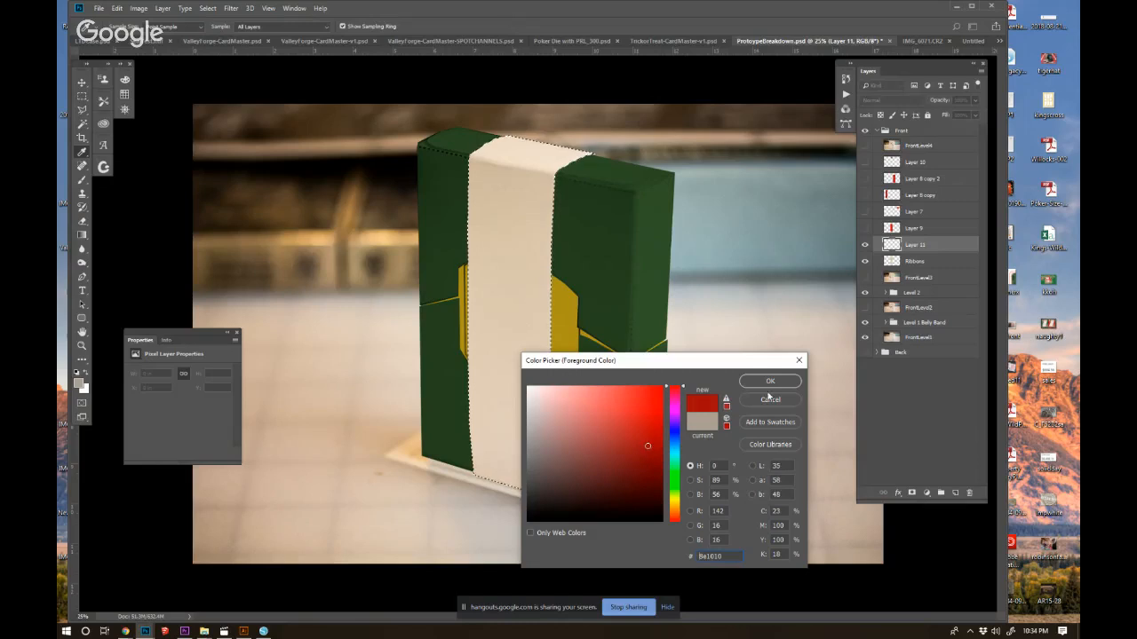
pyautogui.click(770, 381)
pyautogui.press('m')
pyautogui.hotkey('alt', 'BackSpace')
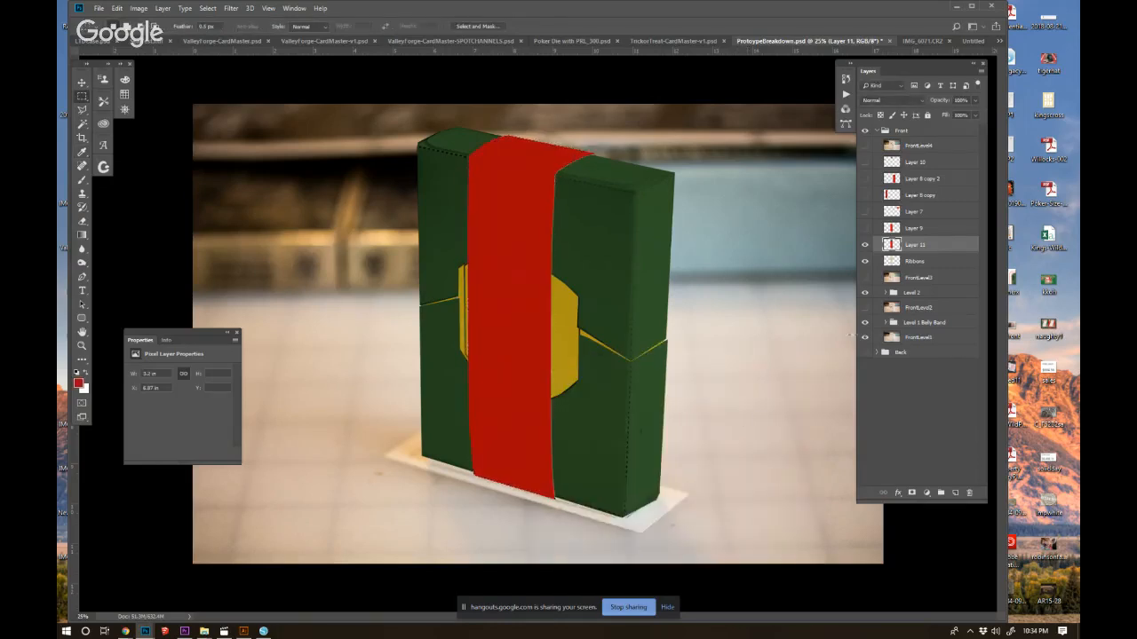
# Place the Ribbons layer above the solid red strap layer and desaturate it completely with Hue/Saturation.
pyautogui.click(913, 260)
pyautogui.hotkey('ctrl', 'z')
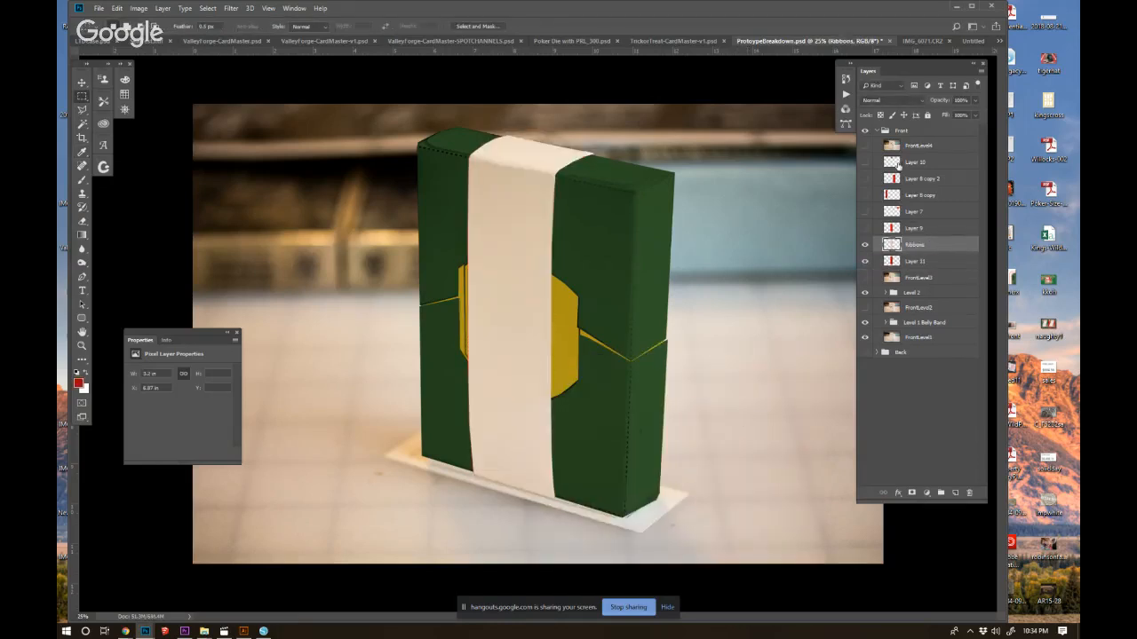
pyautogui.hotkey('ctrl', 'u')
pyautogui.moveTo(875, 216); pyautogui.dragTo(781, 213)
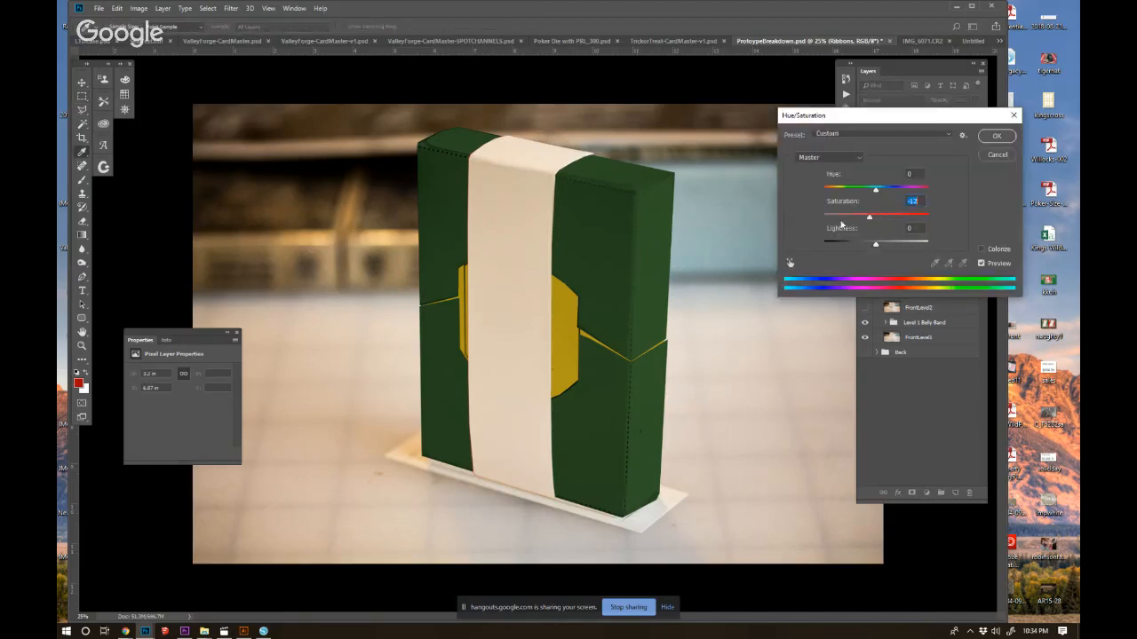
pyautogui.click(995, 137)
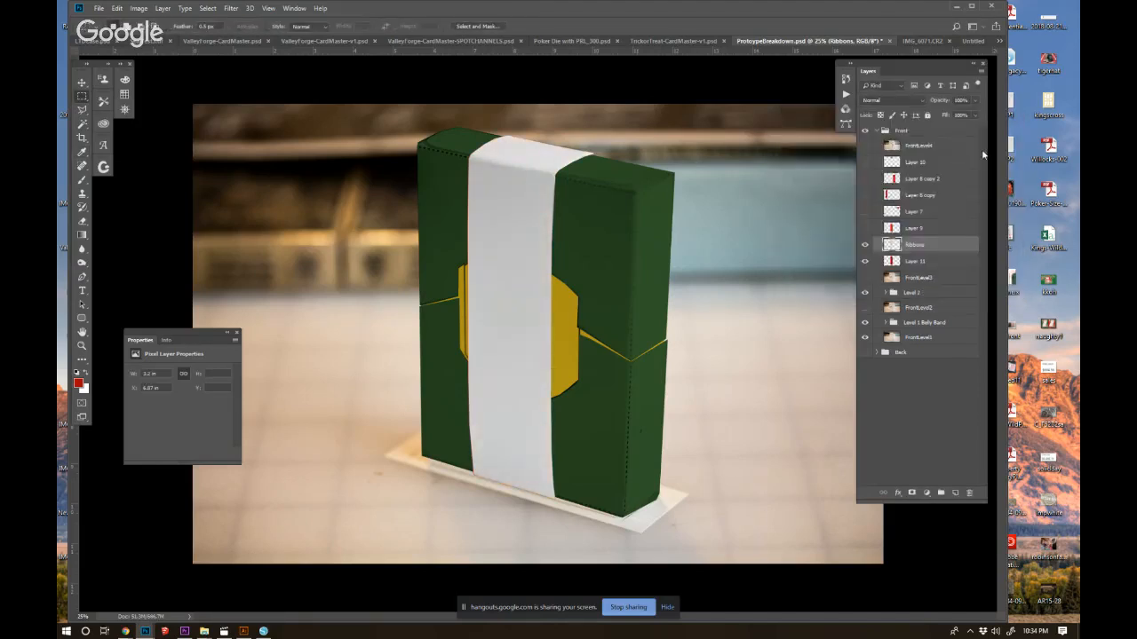
# Increase the Ribbons layer's contrast with Levels, using a black input of about 87 and a white input of 230.
pyautogui.hotkey('ctrl', 'l')
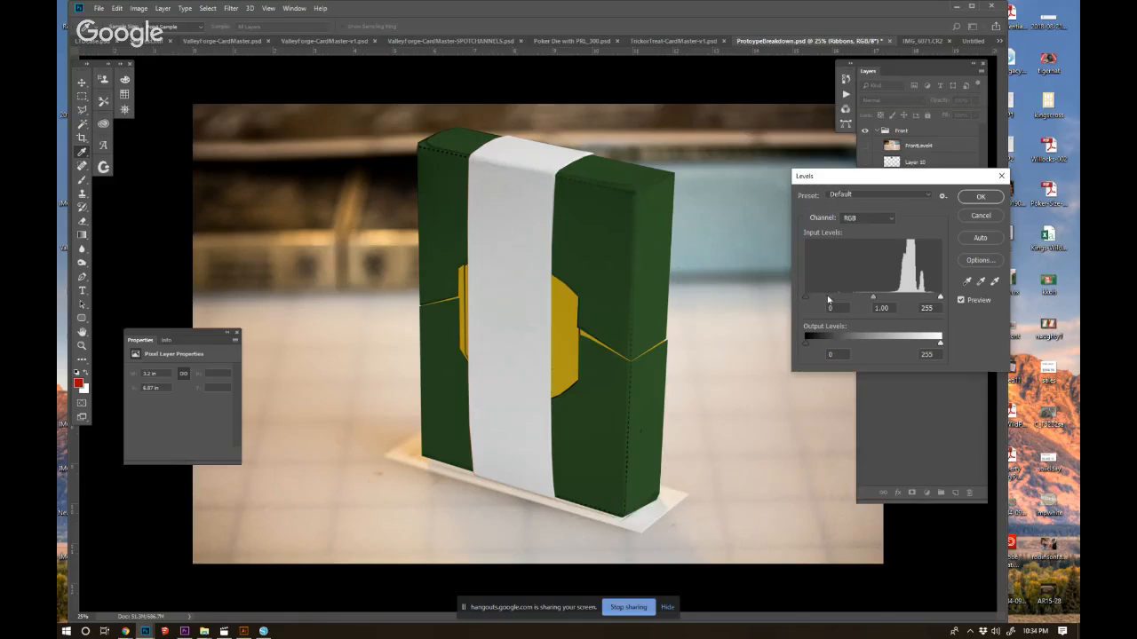
pyautogui.moveTo(828, 299); pyautogui.dragTo(836, 304)
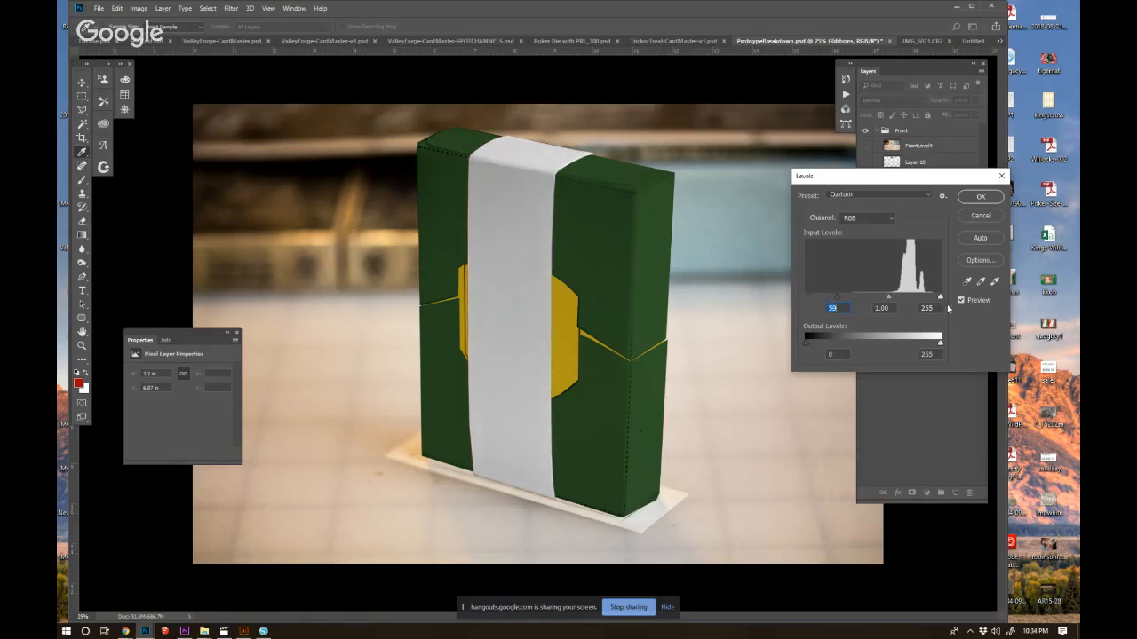
pyautogui.moveTo(942, 299); pyautogui.dragTo(928, 299)
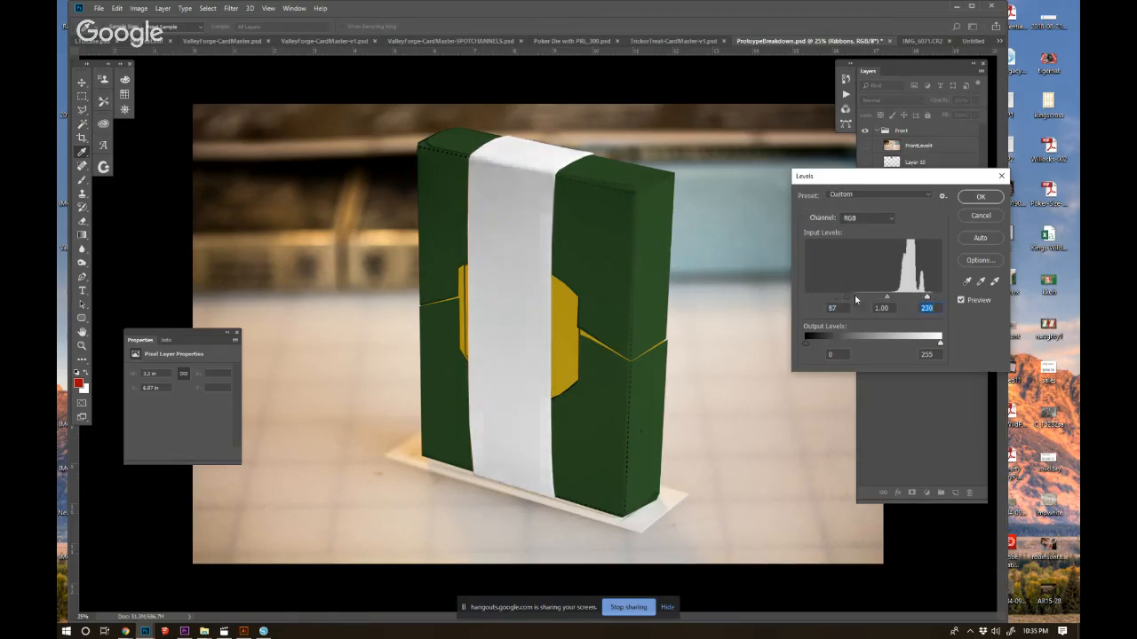
pyautogui.click(980, 197)
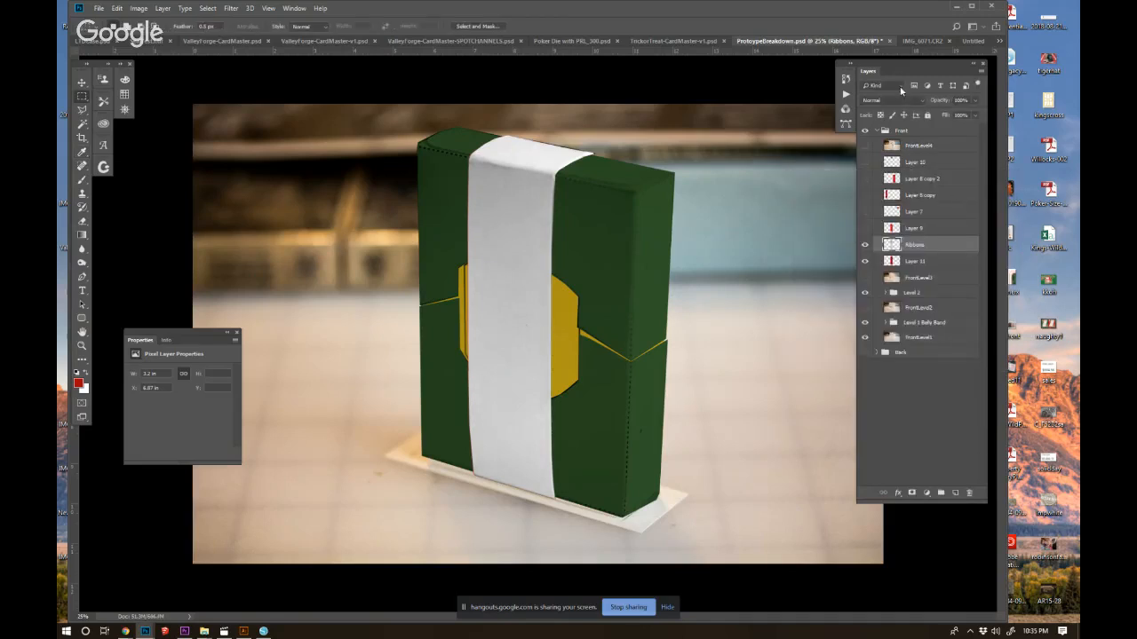
# Set the Ribbons layer's blend mode to Multiply and brighten its highlights with Levels, using a white input of about 197.
pyautogui.click(878, 100)
pyautogui.click(869, 148)
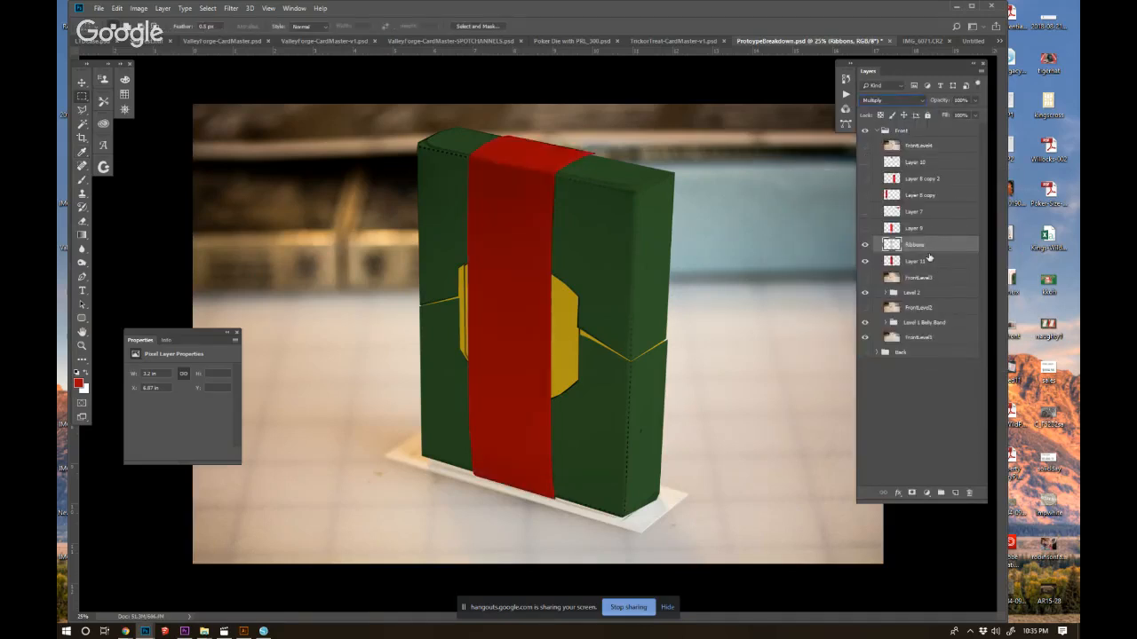
pyautogui.hotkey('ctrl', 'l')
pyautogui.moveTo(939, 299); pyautogui.dragTo(882, 302)
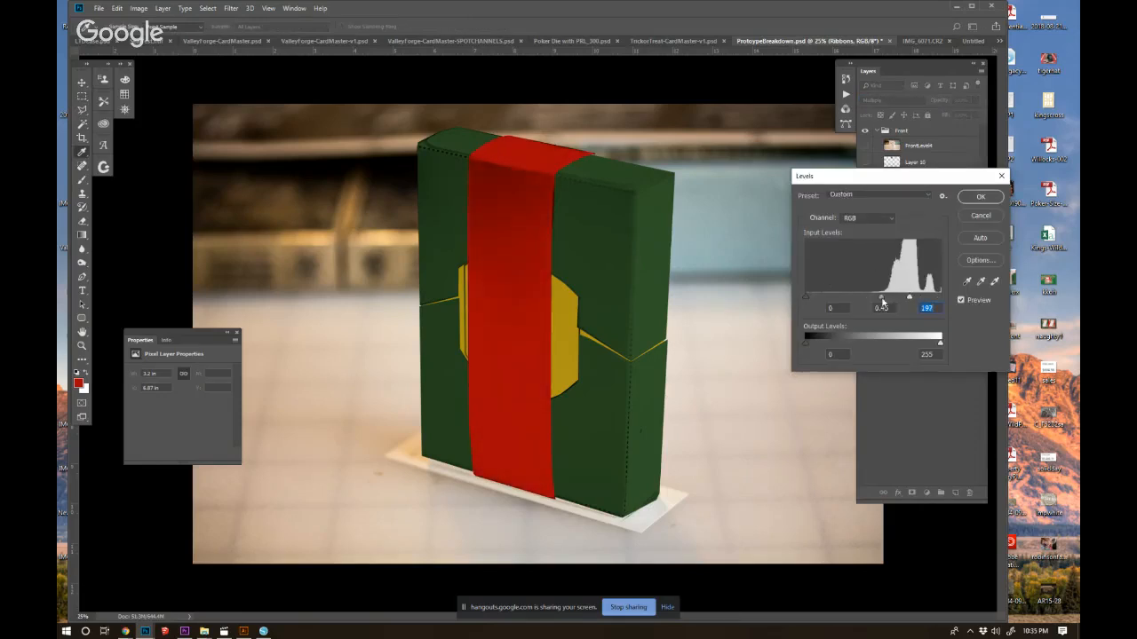
pyautogui.click(981, 197)
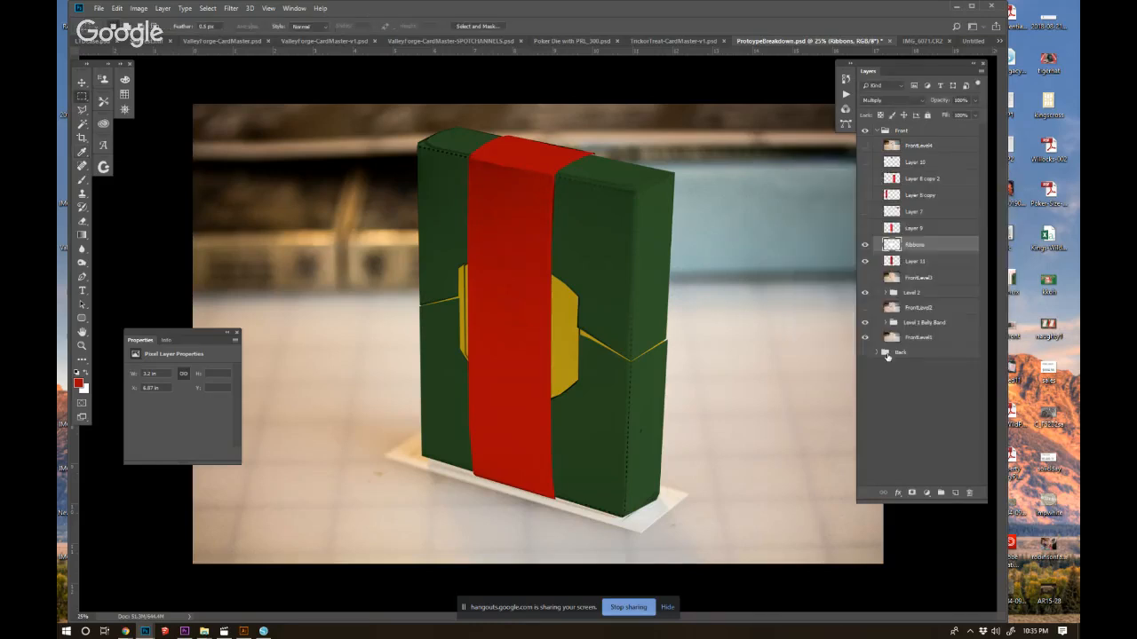
# Try a bright yellow fill of the strap outline on a new layer above the red one, and hide it.
pyautogui.keyDown('ctrl'); pyautogui.click(891, 262); pyautogui.keyUp('ctrl')
pyautogui.click(891, 262)
pyautogui.click(956, 493)
pyautogui.press('b')
pyautogui.keyDown('alt'); pyautogui.click(561, 287); pyautogui.keyUp('alt')
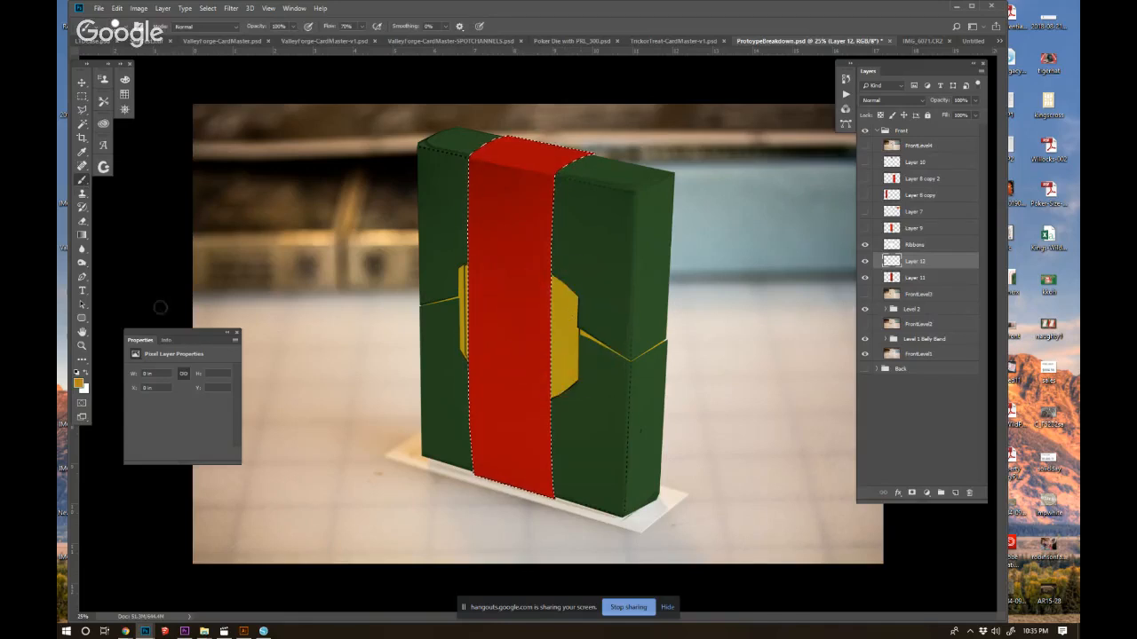
pyautogui.click(78, 383)
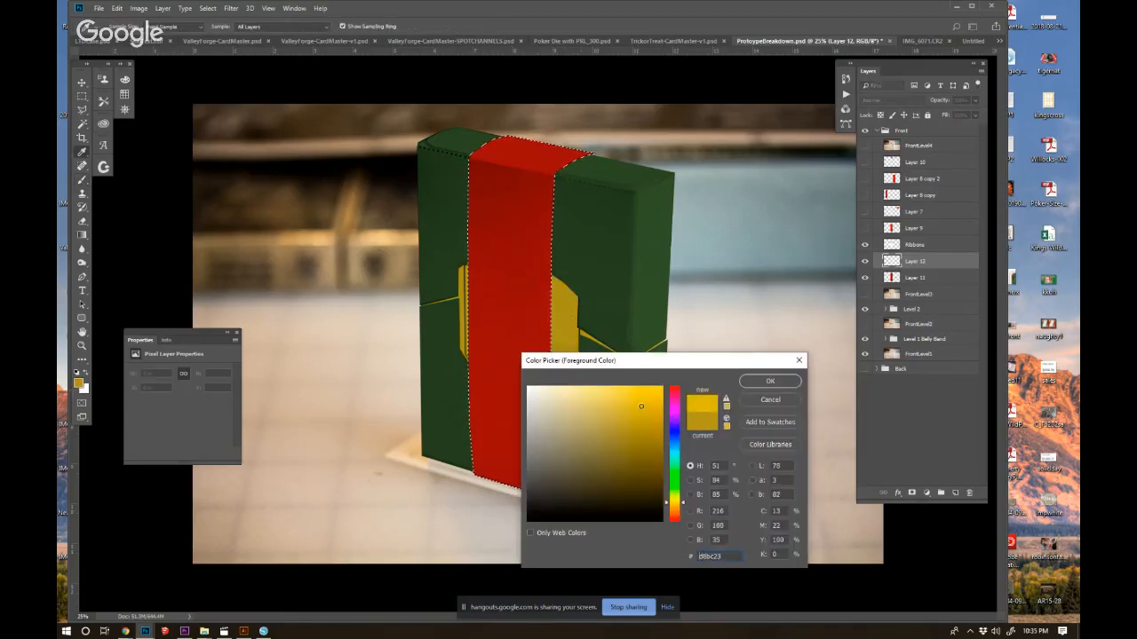
pyautogui.click(769, 381)
pyautogui.hotkey('alt', 'BackSpace')
pyautogui.hotkey('ctrl', 'd')
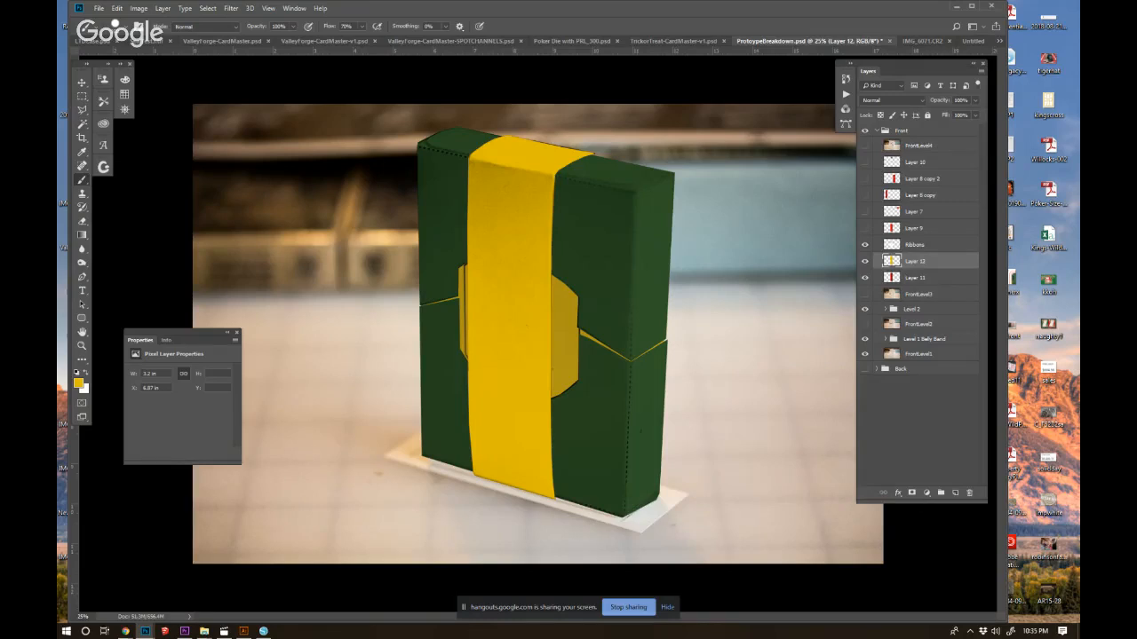
pyautogui.click(866, 262)
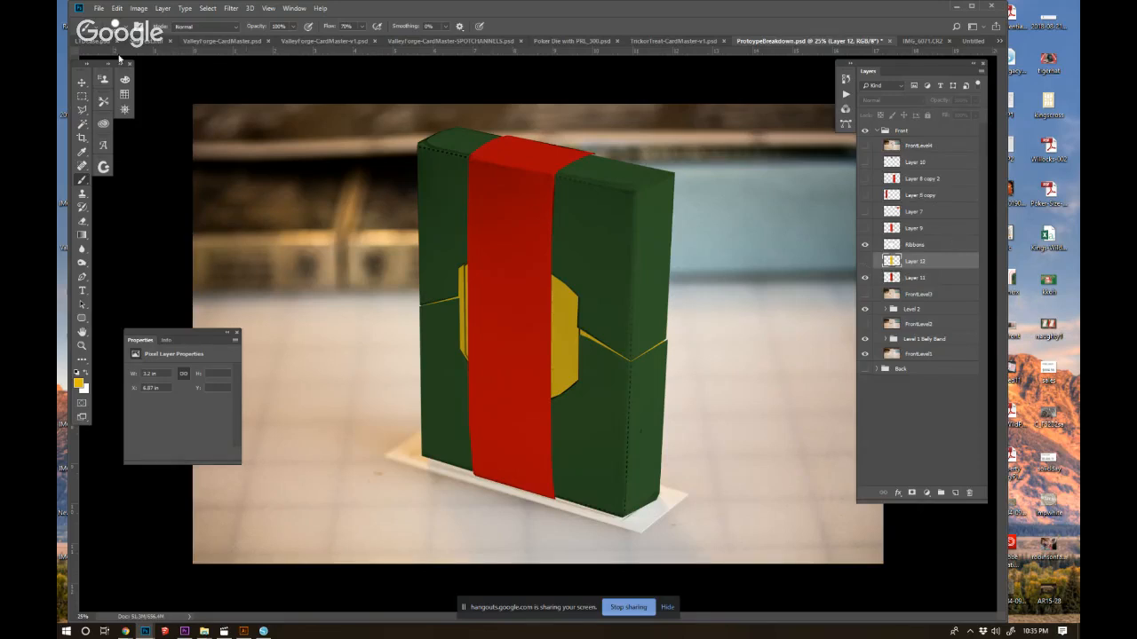
# Delete the five hidden red texture layers above Ribbons and the hidden yellow strap layer.
pyautogui.click(918, 234)
pyautogui.keyDown('shift'); pyautogui.click(917, 162); pyautogui.keyUp('shift')
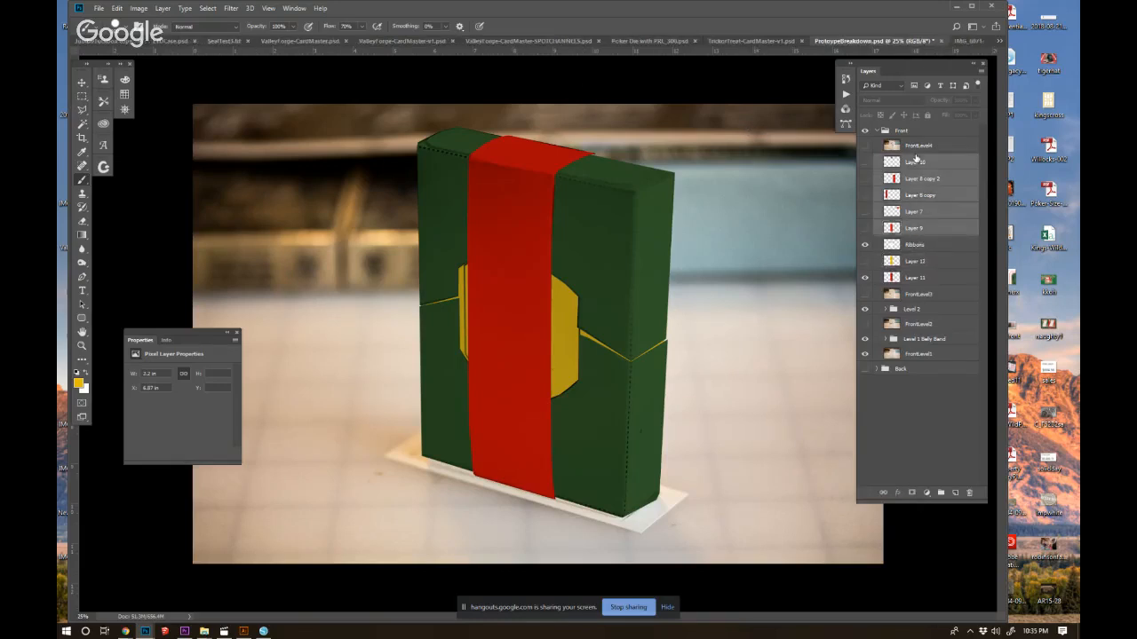
pyautogui.moveTo(931, 224); pyautogui.dragTo(968, 493)
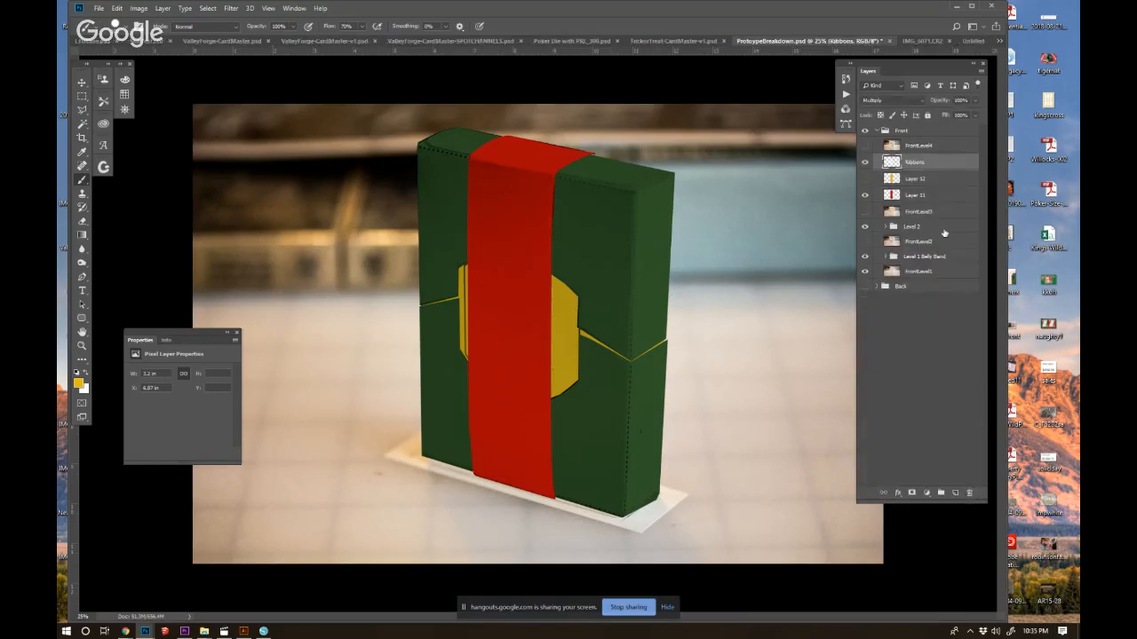
pyautogui.moveTo(911, 183); pyautogui.dragTo(969, 494)
# Group the Ribbons layer with the solid red strap layer and name the group "LEvel 3 Ribbons".
pyautogui.click(913, 164)
pyautogui.keyDown('shift'); pyautogui.click(919, 181); pyautogui.keyUp('shift')
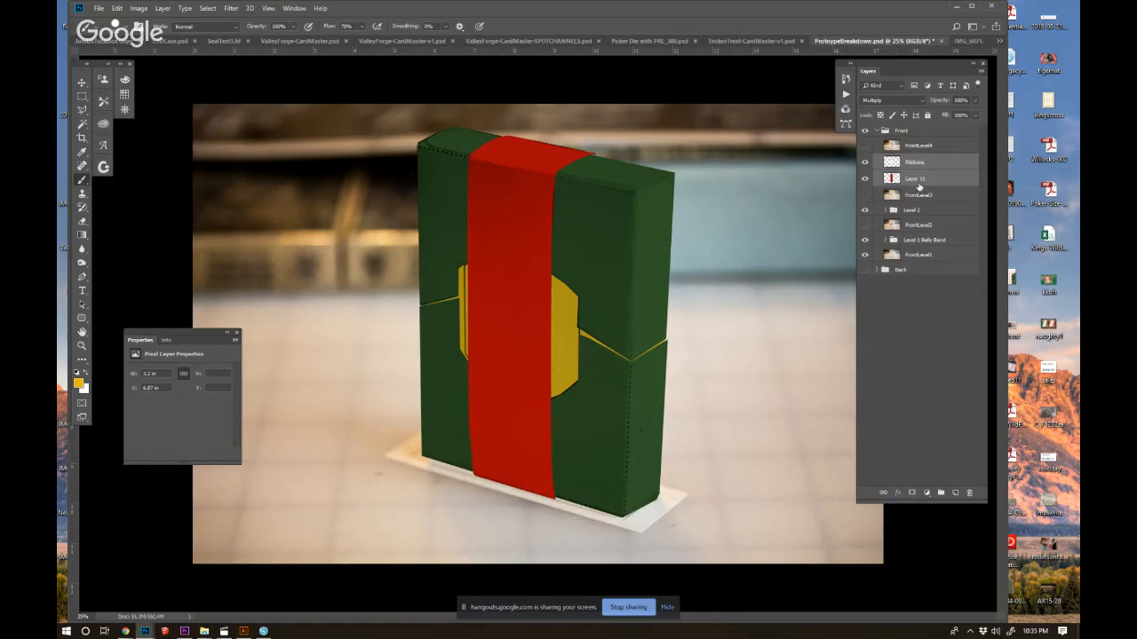
pyautogui.hotkey('ctrl', 'g')
pyautogui.doubleClick(911, 161)
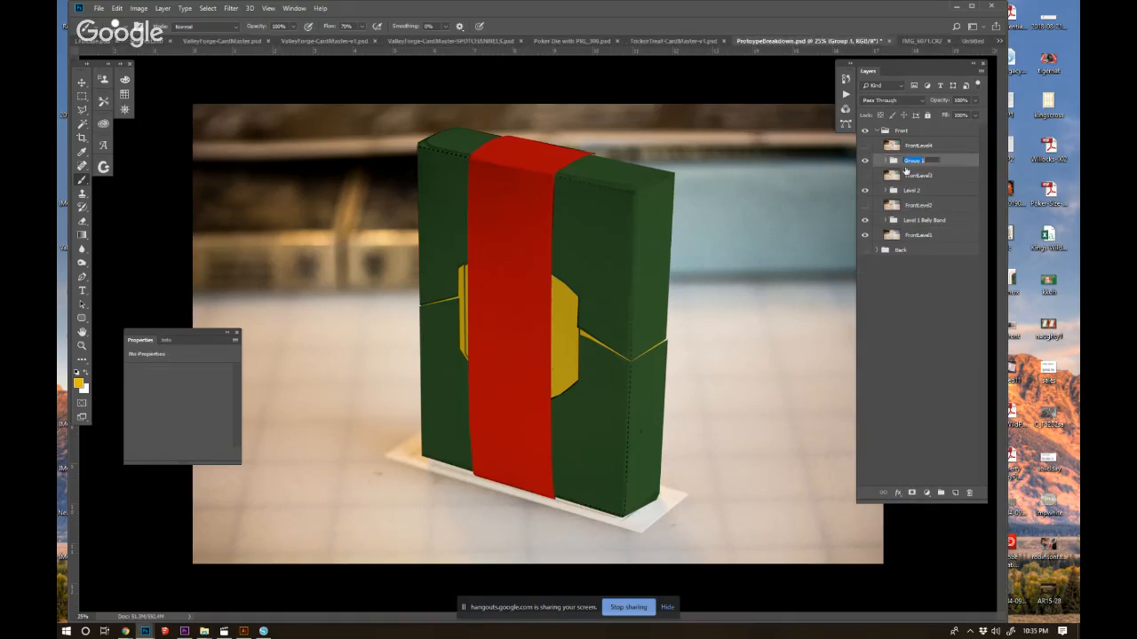
pyautogui.write('Level 3 Ribbons')
pyautogui.press('Return')
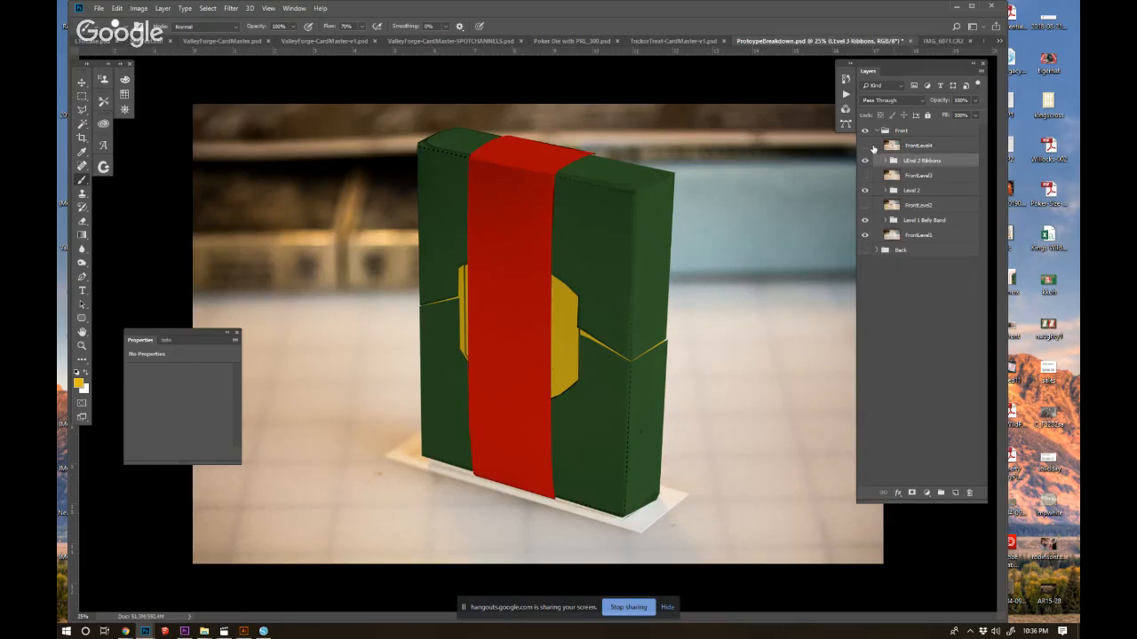
# Outline the outer shield band on the FrontLevel4 photo with the Polygonal Lasso and copy that area from FrontLevel4 to a new layer.
pyautogui.click(866, 146)
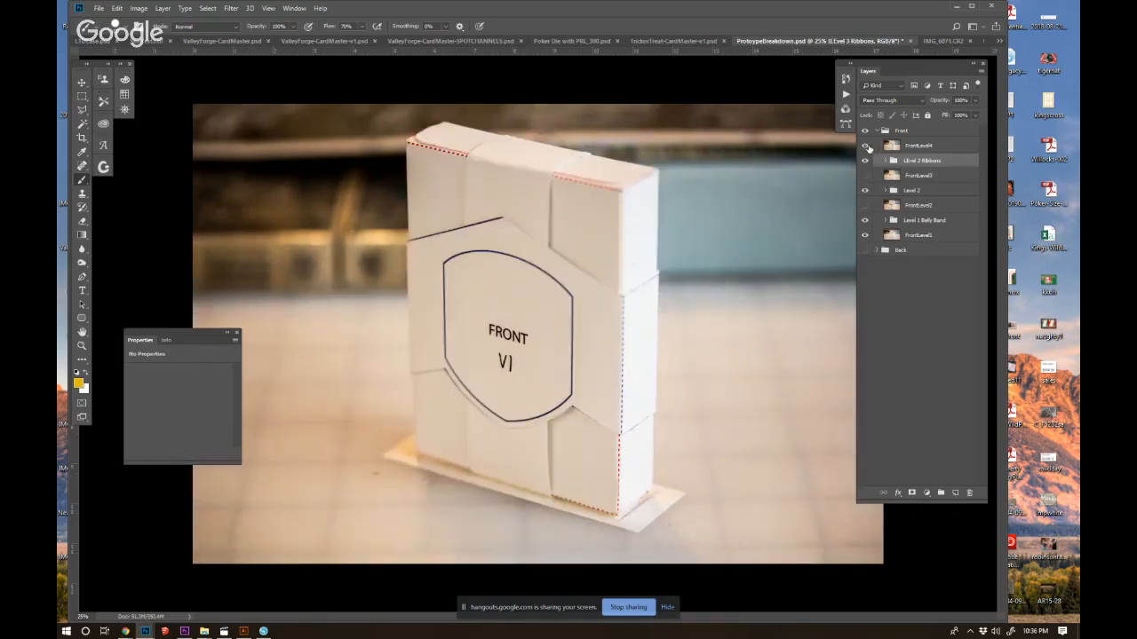
pyautogui.click(82, 110)
pyautogui.click(406, 242)
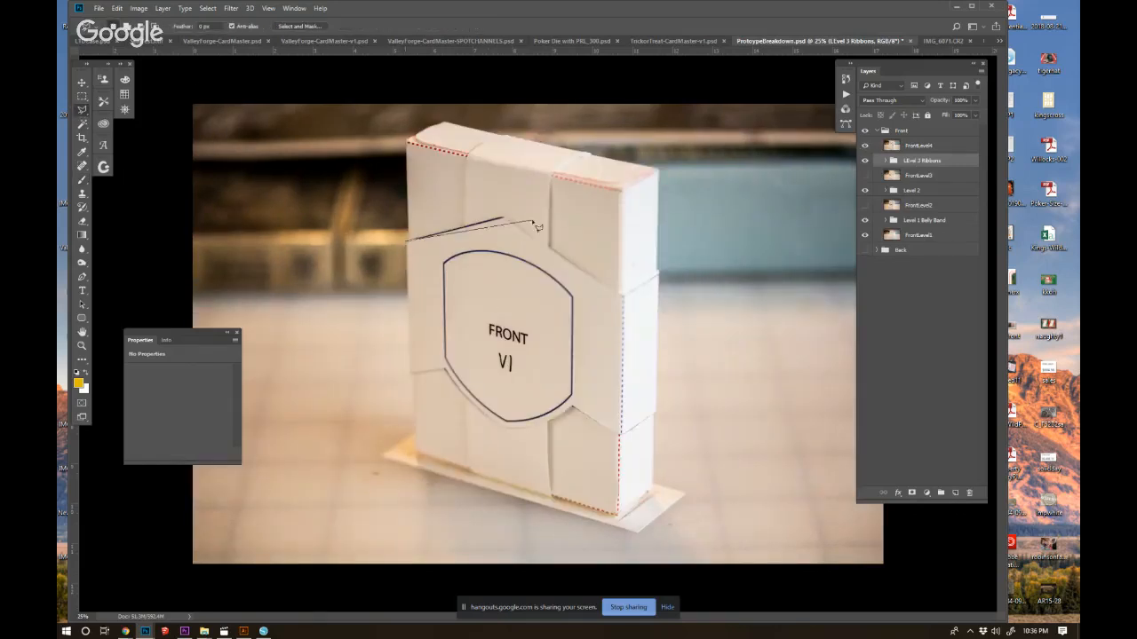
pyautogui.click(505, 218)
pyautogui.click(623, 294)
pyautogui.click(659, 276)
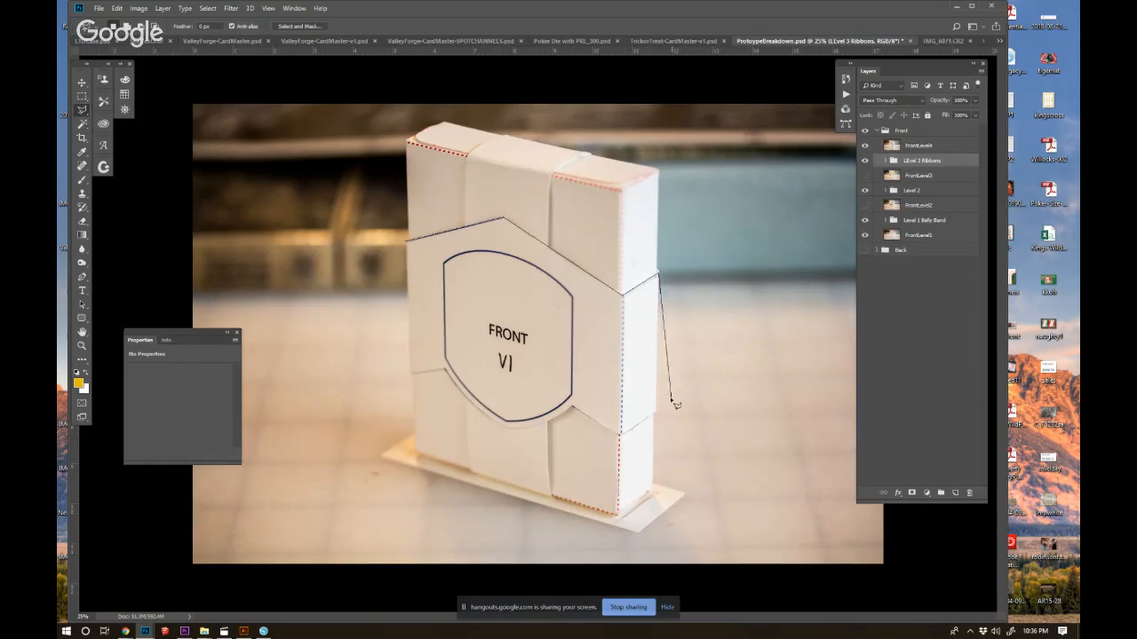
pyautogui.click(658, 411)
pyautogui.click(622, 435)
pyautogui.click(573, 409)
pyautogui.click(539, 427)
pyautogui.click(514, 429)
pyautogui.click(505, 429)
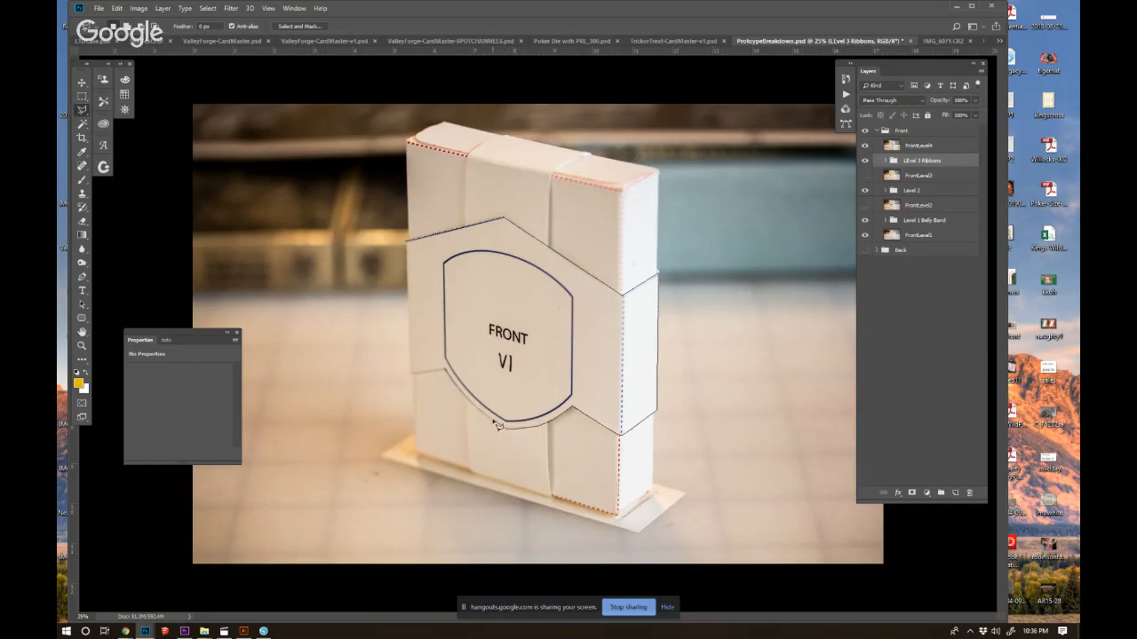
pyautogui.click(491, 421)
pyautogui.click(473, 406)
pyautogui.click(459, 391)
pyautogui.click(446, 369)
pyautogui.click(411, 374)
pyautogui.click(407, 243)
pyautogui.click(919, 149)
pyautogui.hotkey('ctrl', 'j')
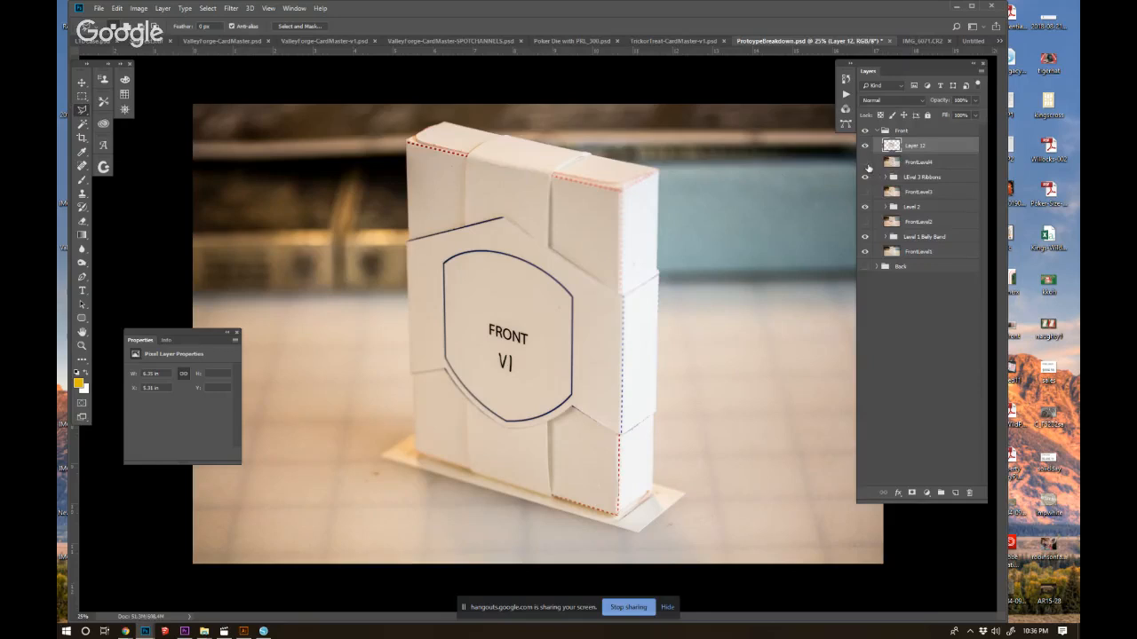
# Distort the copied shield band so that its corners and edges line up with the sides of the coloured box.
pyautogui.hotkey('ctrl', 't')
pyautogui.moveTo(658, 217); pyautogui.dragTo(674, 214)
pyautogui.moveTo(659, 437); pyautogui.dragTo(665, 434)
pyautogui.moveTo(405, 328); pyautogui.dragTo(415, 325)
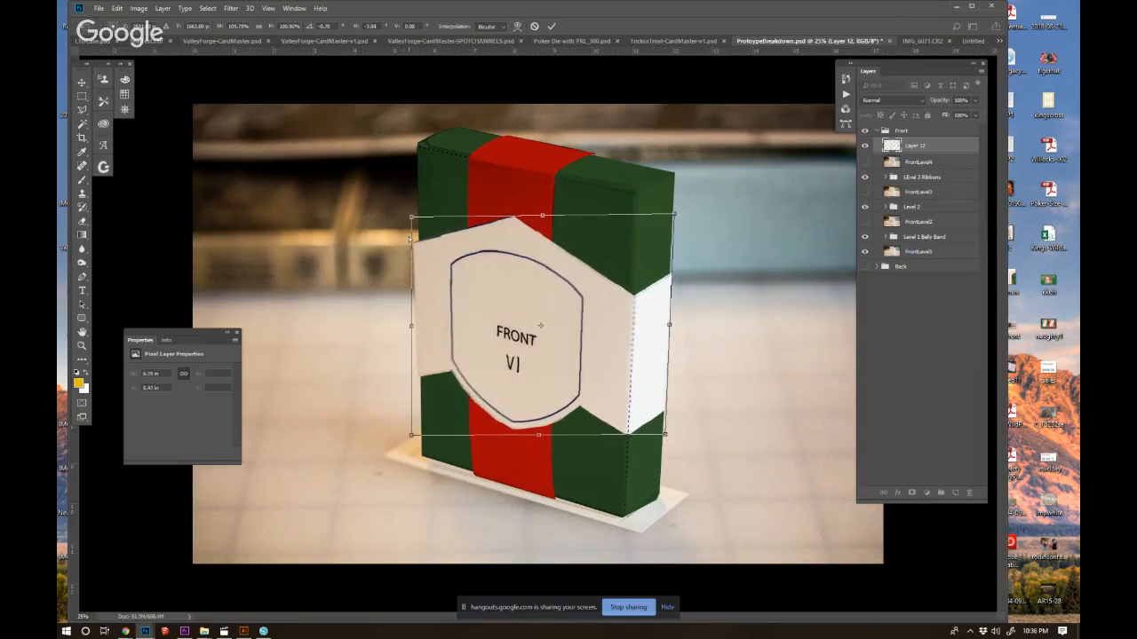
pyautogui.moveTo(409, 217); pyautogui.dragTo(417, 219)
pyautogui.moveTo(545, 217); pyautogui.dragTo(539, 218)
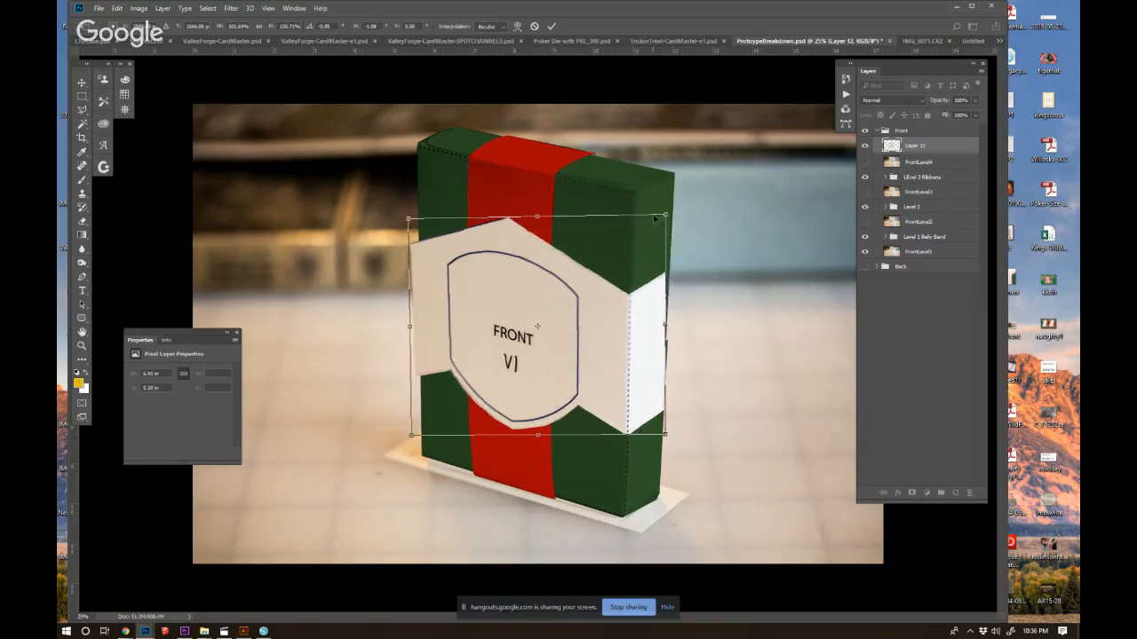
pyautogui.moveTo(666, 214); pyautogui.dragTo(671, 214)
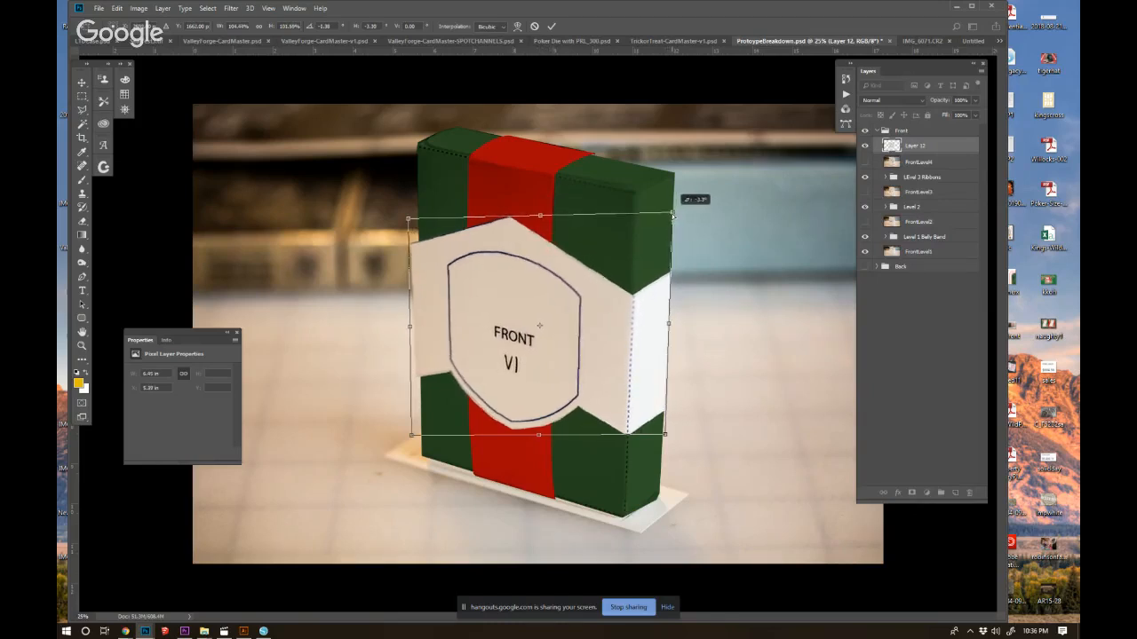
pyautogui.moveTo(409, 219); pyautogui.dragTo(414, 218)
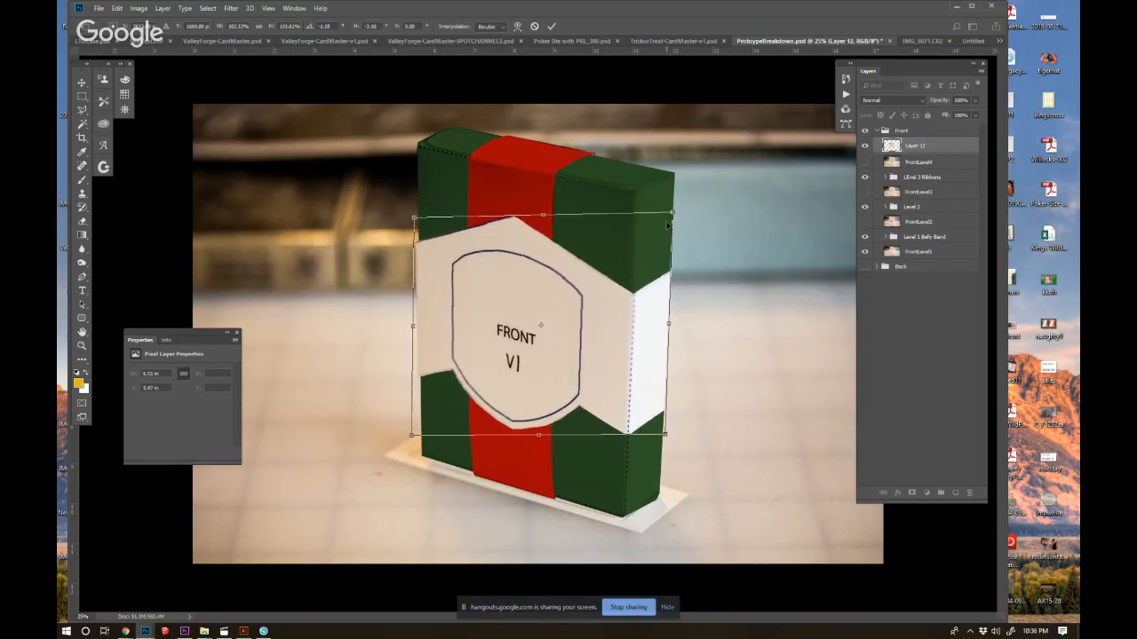
pyautogui.press('l')
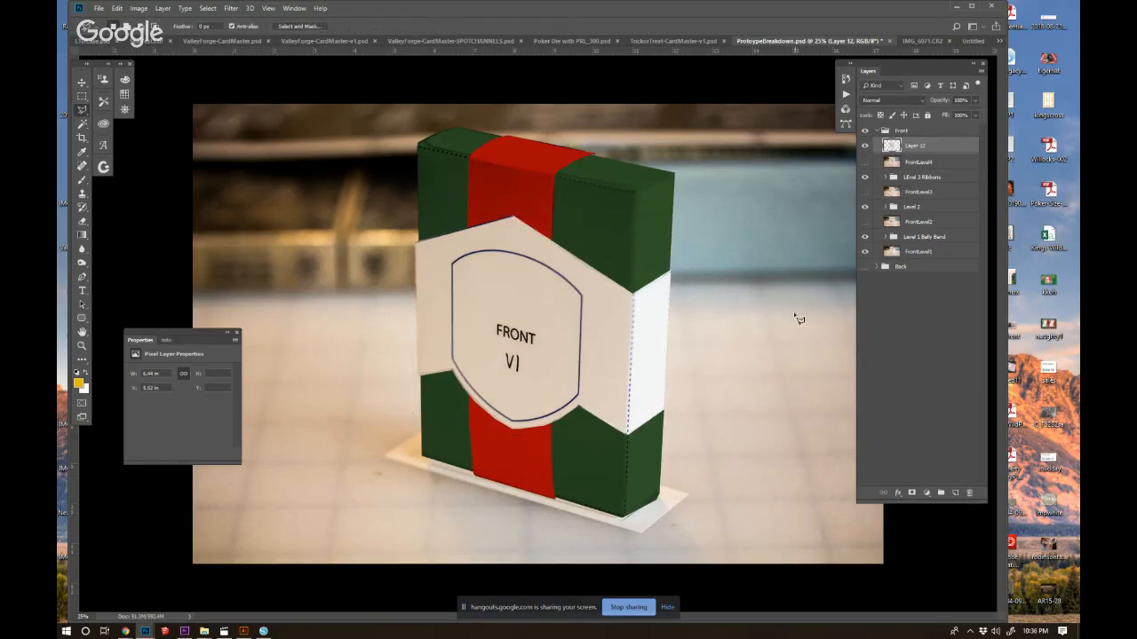
pyautogui.hotkey('ctrl', 't')
pyautogui.moveTo(671, 329); pyautogui.dragTo(674, 329)
pyautogui.press('Return')
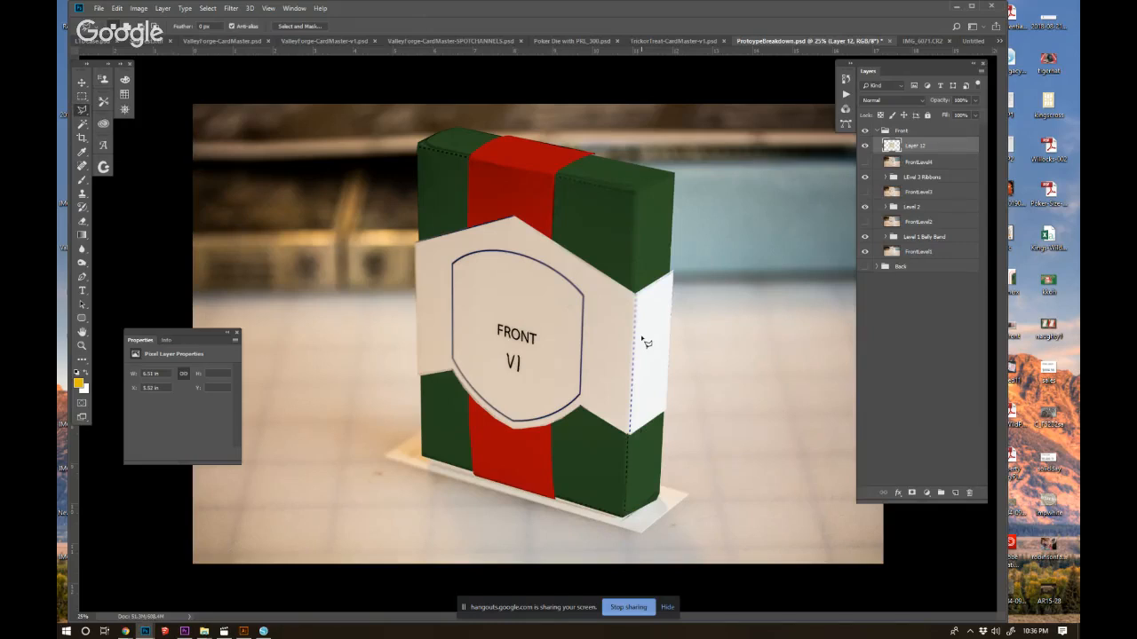
# Paint over the FRONT VI lettering inside the shield outline with a beige sampled from the band.
pyautogui.click(82, 180)
pyautogui.keyDown('alt'); pyautogui.click(500, 331); pyautogui.keyUp('alt')
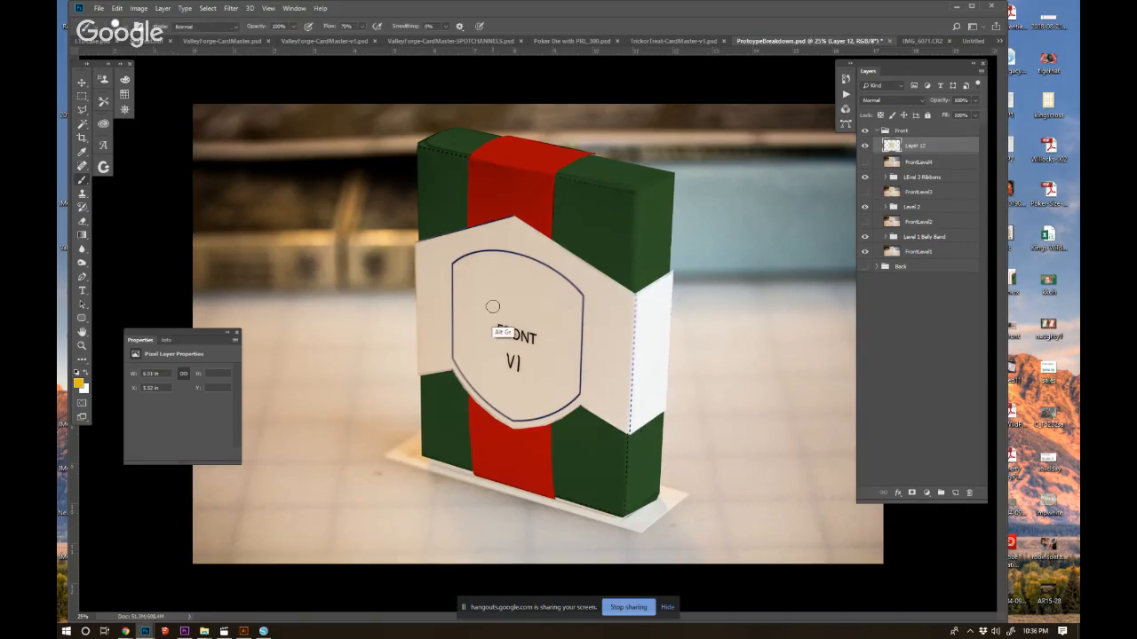
pyautogui.moveTo(500, 331)
pyautogui.mouseDown()
pyautogui.moveTo(541, 345)
pyautogui.moveTo(508, 378)
pyautogui.moveTo(522, 368)
pyautogui.moveTo(511, 304)
pyautogui.moveTo(534, 316)
pyautogui.moveTo(496, 376)
pyautogui.mouseUp()
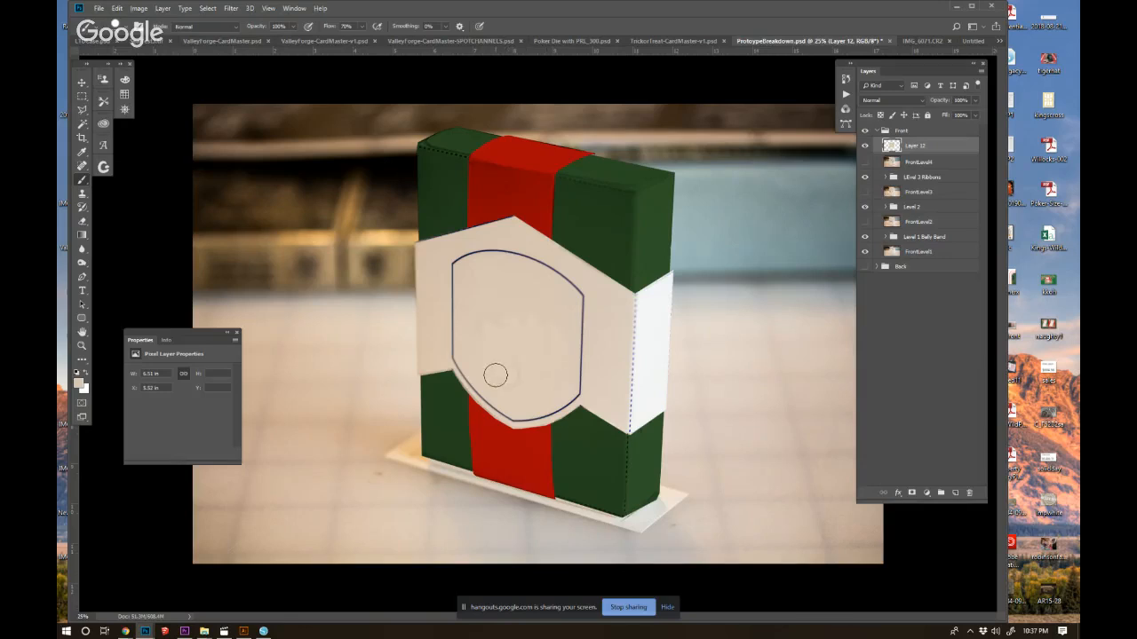
# Load the band's outline as a selection and desaturate the band to grey with Hue/Saturation.
pyautogui.keyDown('ctrl'); pyautogui.click(892, 146); pyautogui.keyUp('ctrl')
pyautogui.hotkey('ctrl', 'u')
pyautogui.moveTo(876, 217); pyautogui.dragTo(819, 218)
pyautogui.click(999, 137)
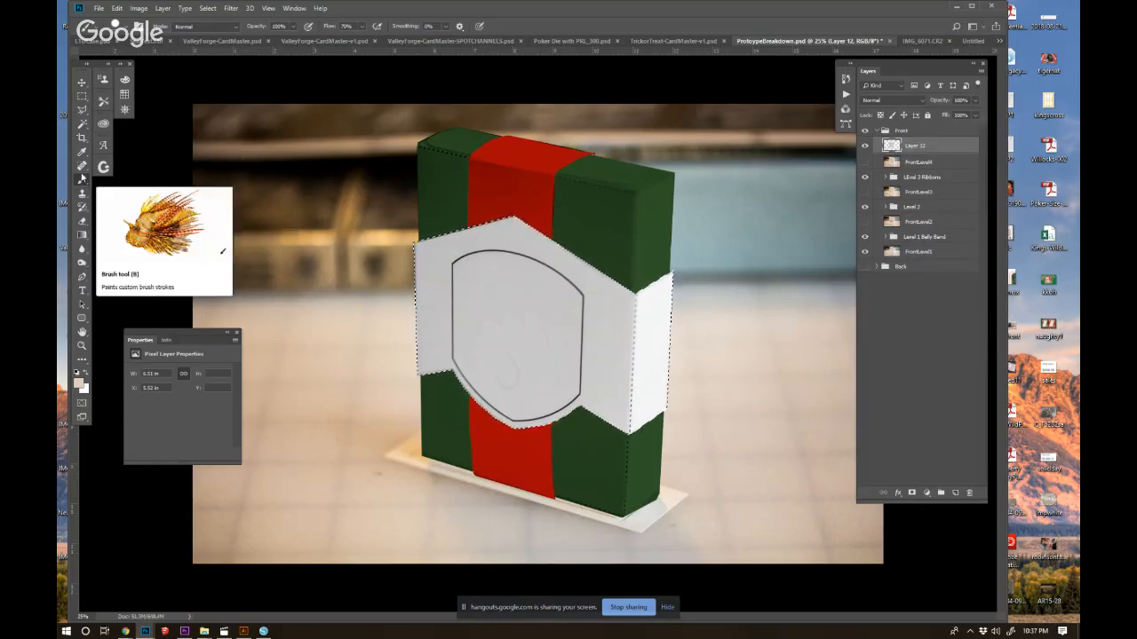
# Fill the band selection on a new layer with golden yellow #e4c42f and clear the selection.
pyautogui.click(80, 385)
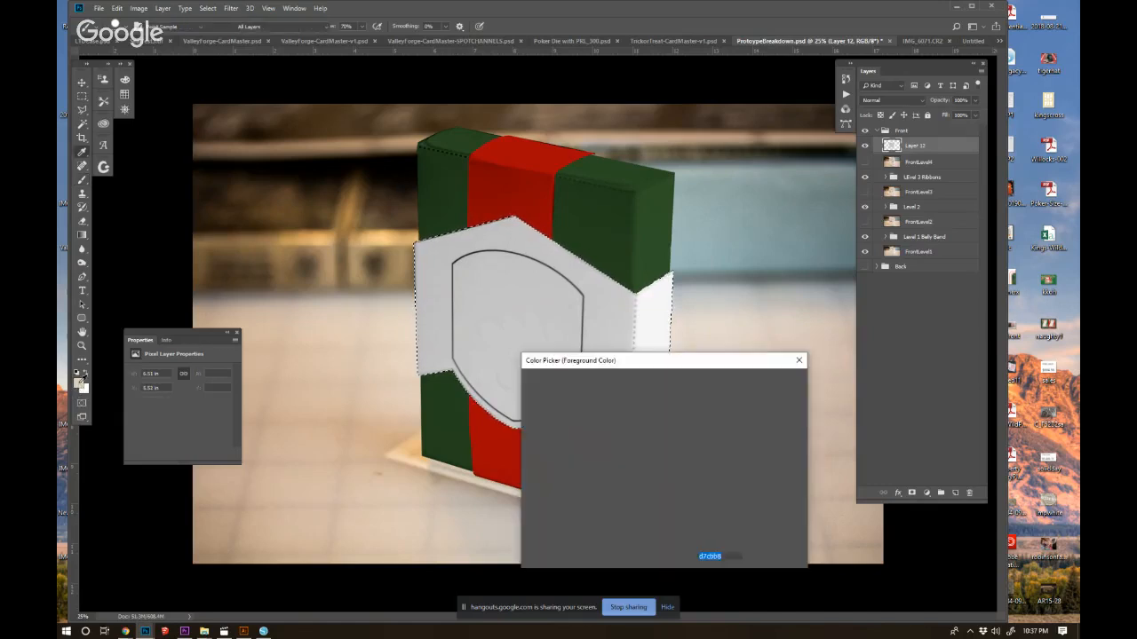
pyautogui.moveTo(675, 503)
pyautogui.mouseDown()
pyautogui.moveTo(643, 406)
pyautogui.moveTo(675, 503)
pyautogui.mouseUp()
pyautogui.moveTo(645, 406); pyautogui.dragTo(650, 398)
pyautogui.moveTo(675, 503); pyautogui.dragTo(675, 506)
pyautogui.moveTo(649, 399); pyautogui.dragTo(634, 401)
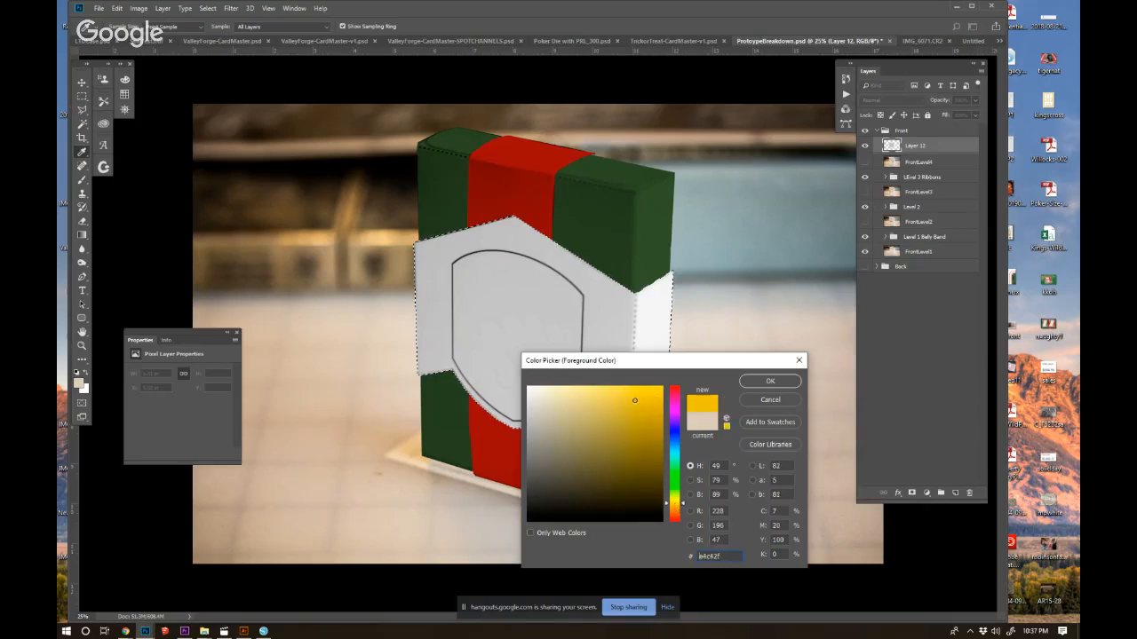
pyautogui.click(769, 382)
pyautogui.press('b')
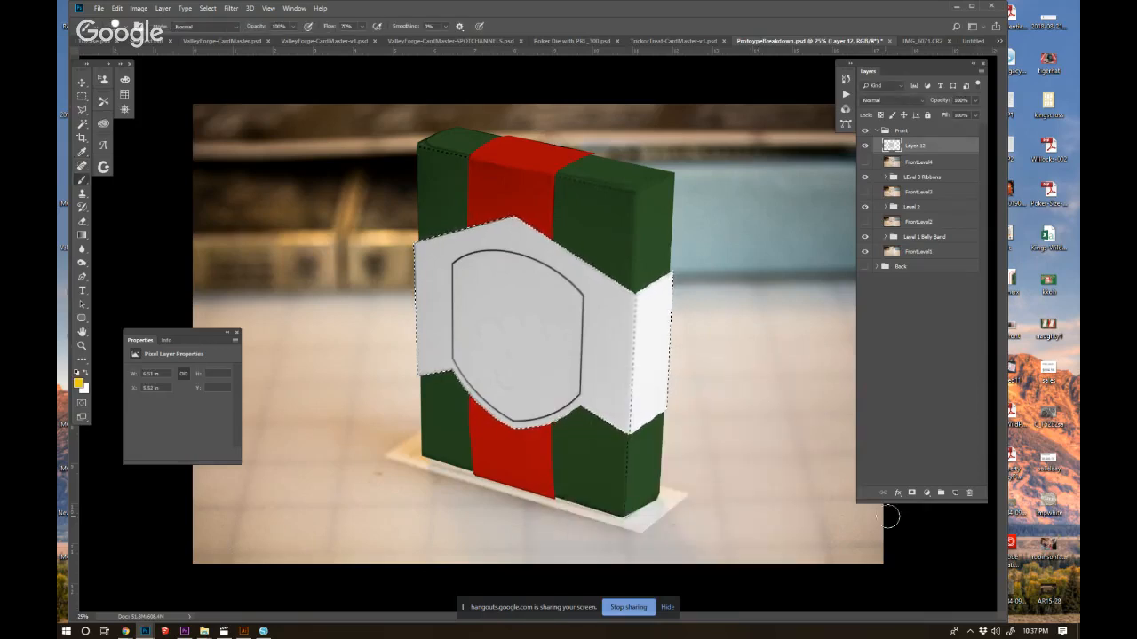
pyautogui.click(953, 494)
pyautogui.hotkey('alt', 'BackSpace')
pyautogui.hotkey('ctrl', 'd')
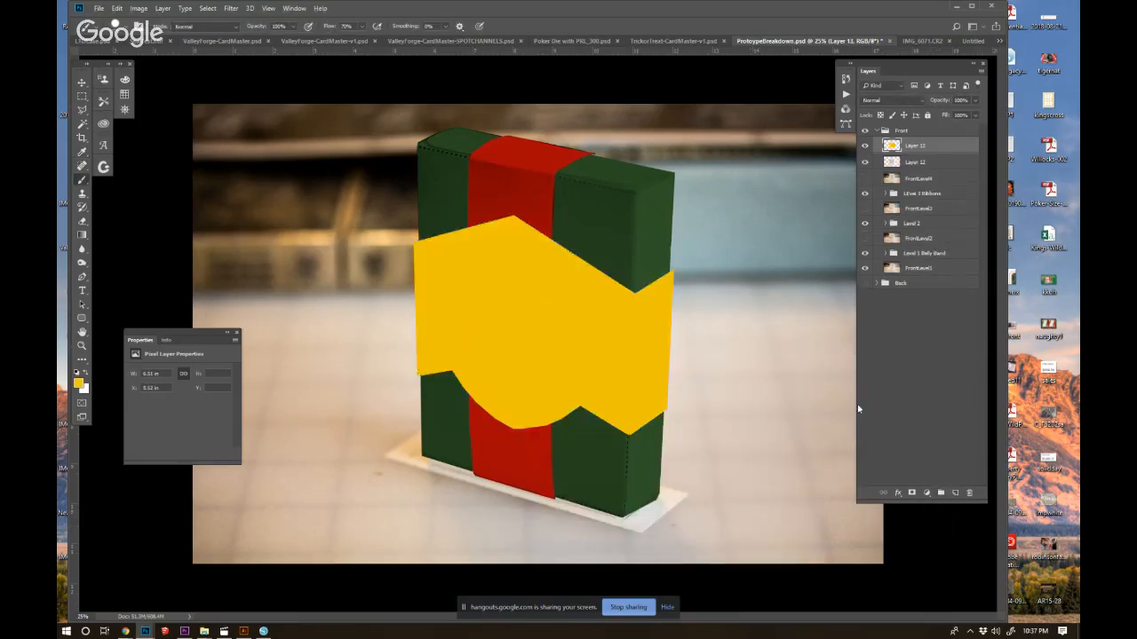
# Place the yellow fill layer beneath the grey band layer and set the grey band's blend mode to Multiply.
pyautogui.moveTo(946, 150); pyautogui.dragTo(944, 166)
pyautogui.click(903, 146)
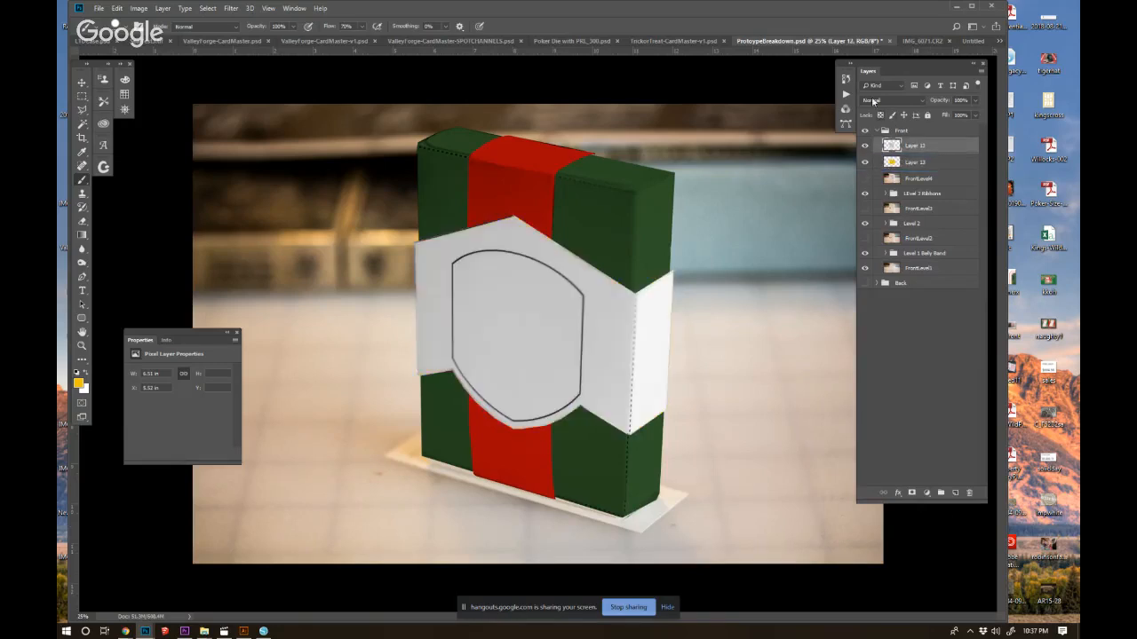
pyautogui.click(892, 100)
pyautogui.click(871, 142)
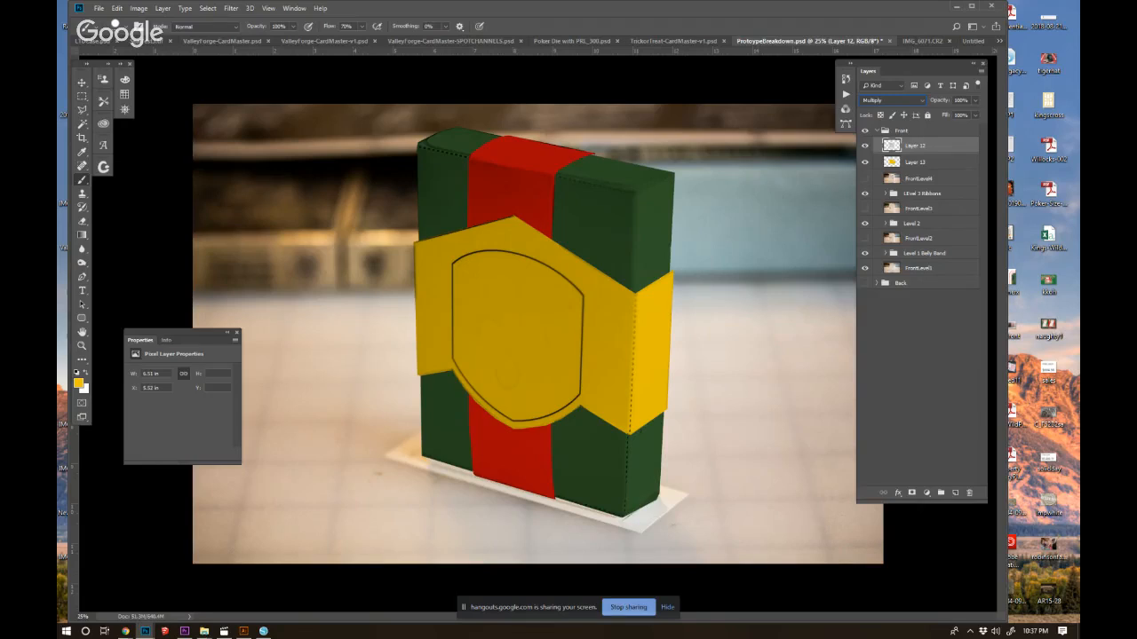
# Put the grey shield band layer into a new group named "Level 4".
pyautogui.keyDown('shift'); pyautogui.click(926, 163); pyautogui.keyUp('shift')
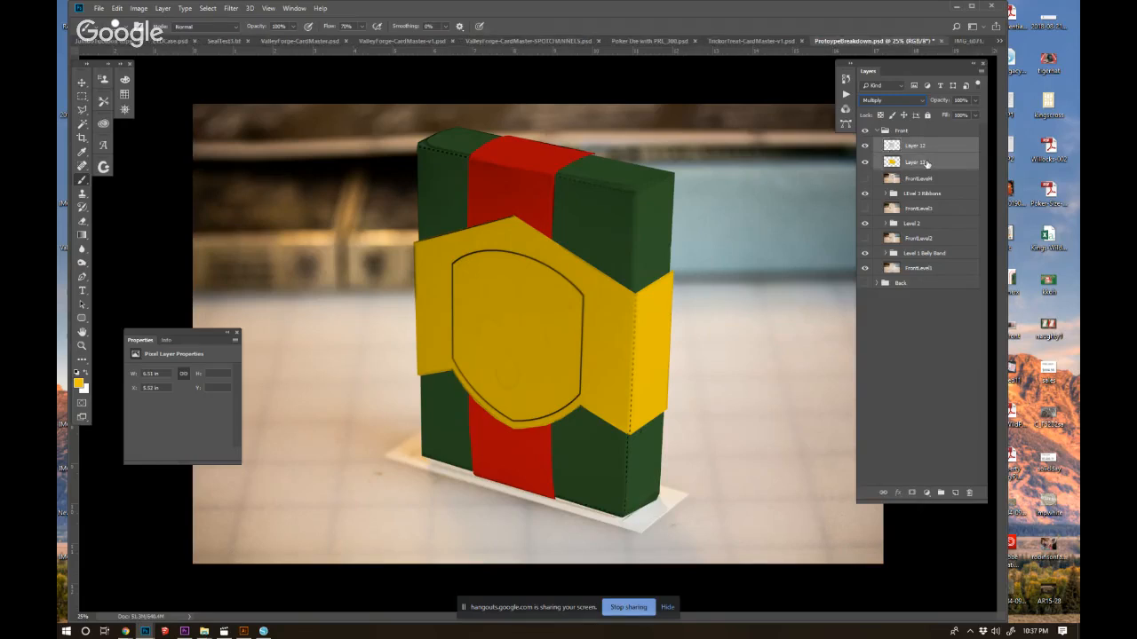
pyautogui.click(918, 149)
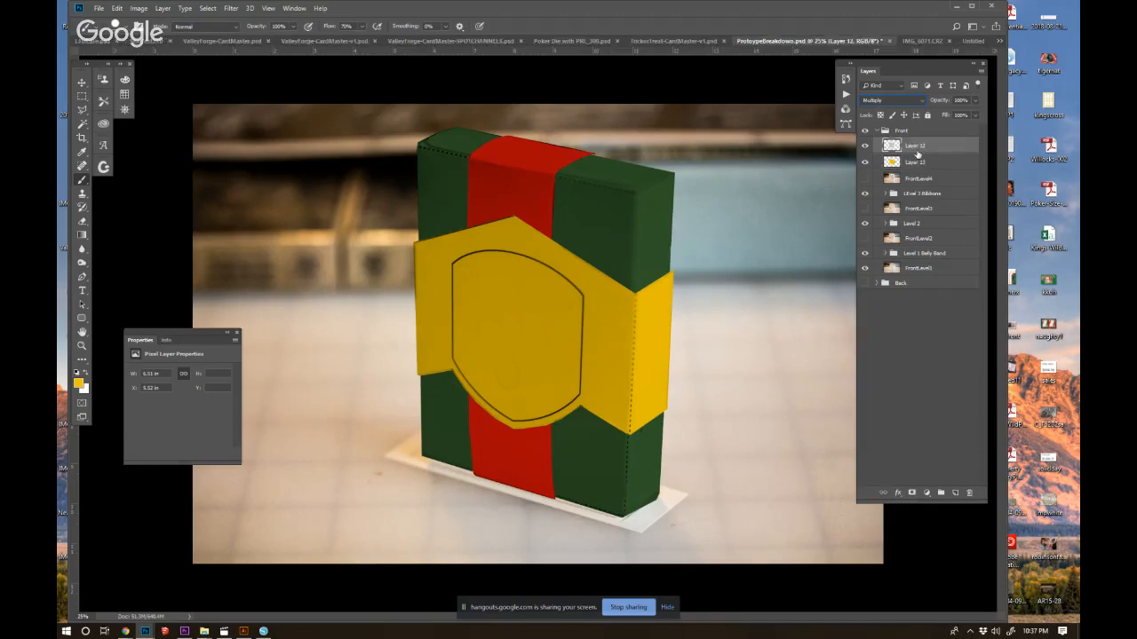
pyautogui.hotkey('ctrl', 'g')
pyautogui.doubleClick(915, 146)
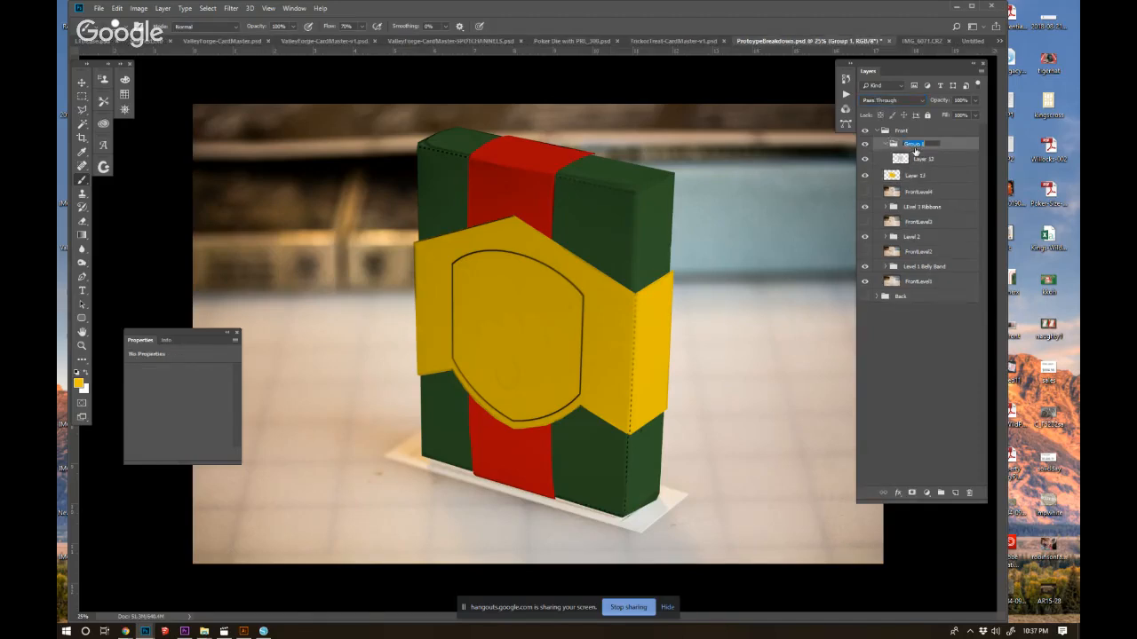
pyautogui.write('Level 4')
pyautogui.press('Return')
# Save the mockup as a PSD with Maximize Compatibility enabled.
pyautogui.click(97, 8)
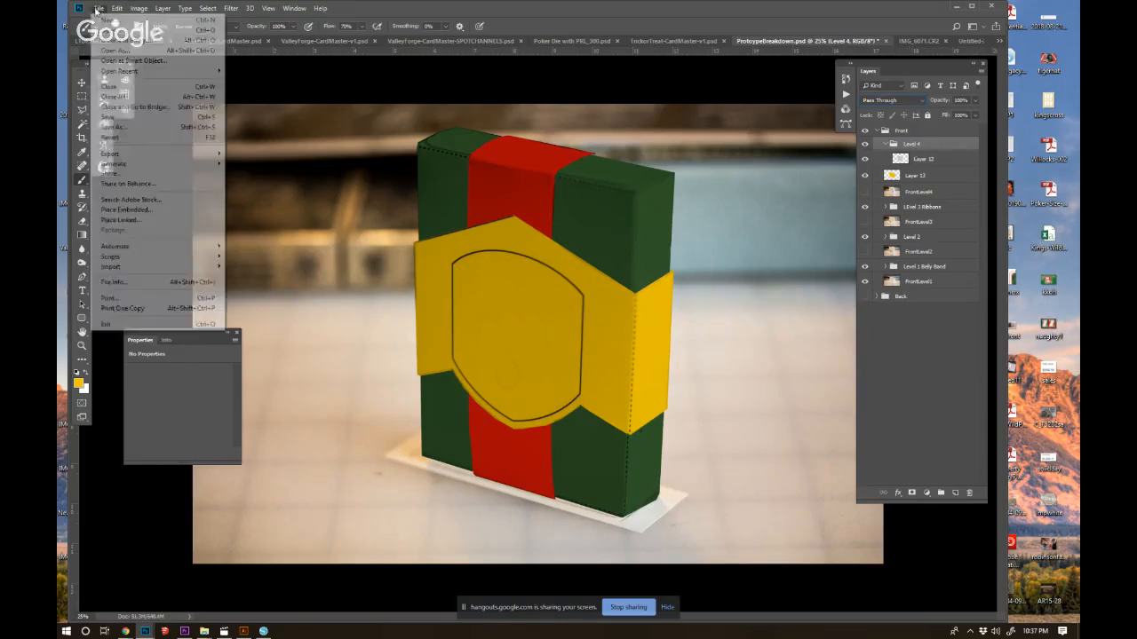
pyautogui.click(124, 127)
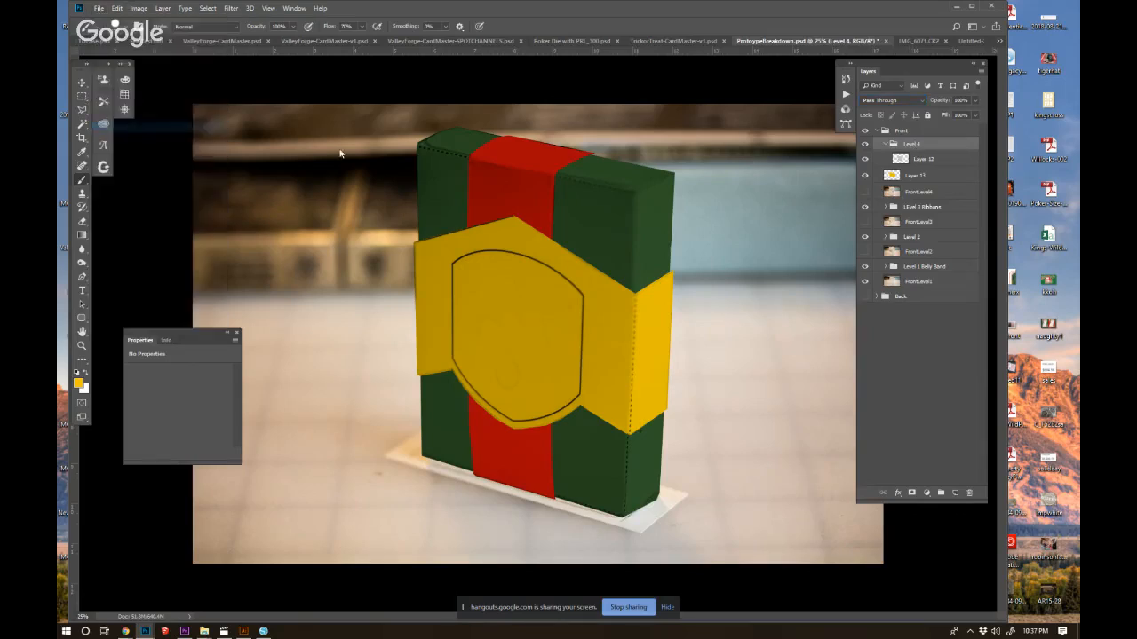
pyautogui.moveTo(396, 12); pyautogui.dragTo(397, 0)
pyautogui.hotkey('ctrl', 's')
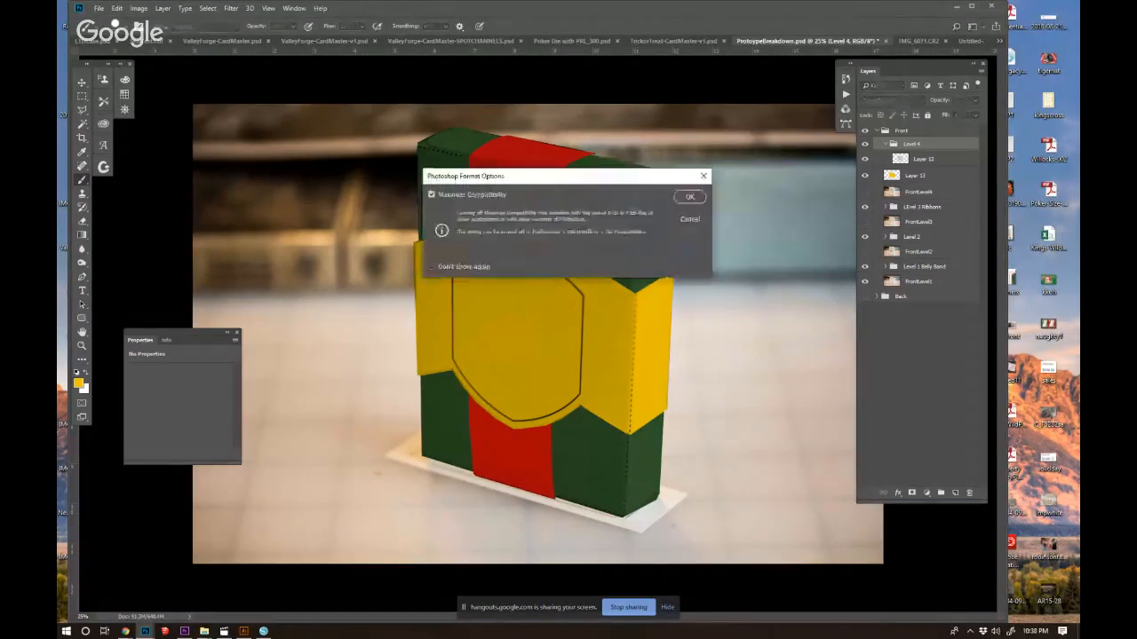
pyautogui.click(686, 198)
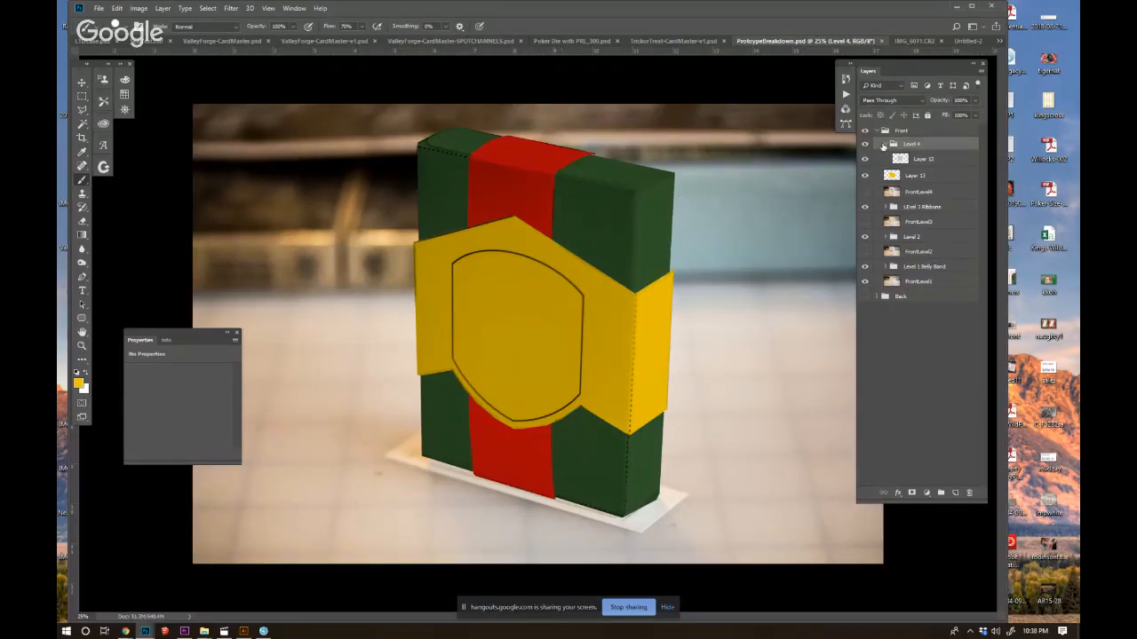
# Move the yellow fill layer into the Level 4 group beneath the grey band and collapse the group.
pyautogui.click(885, 144)
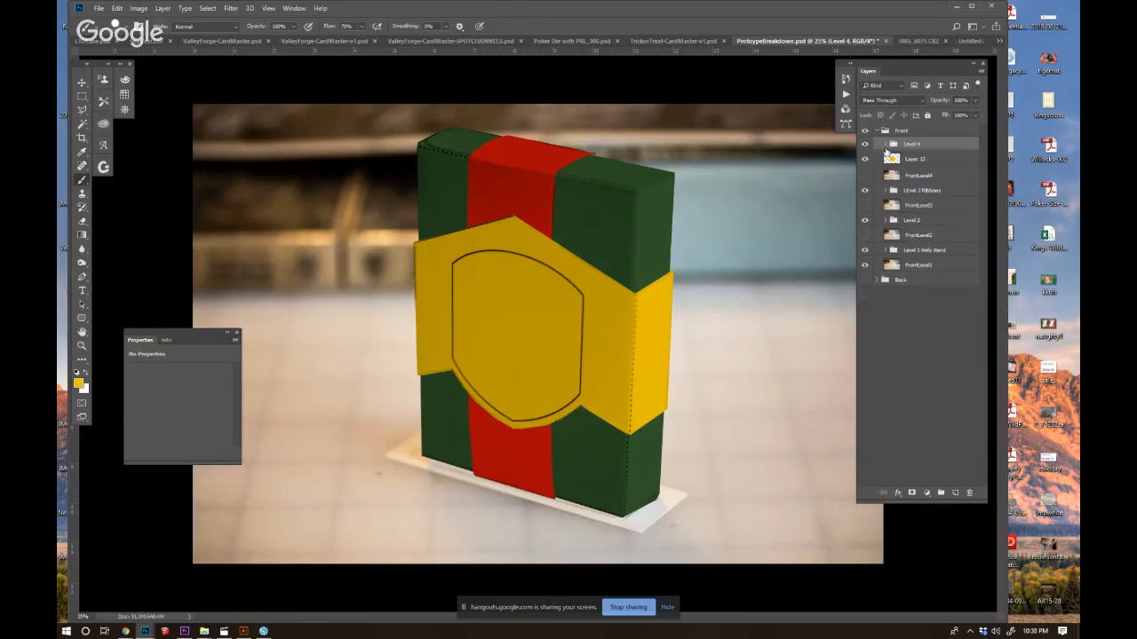
pyautogui.click(933, 176)
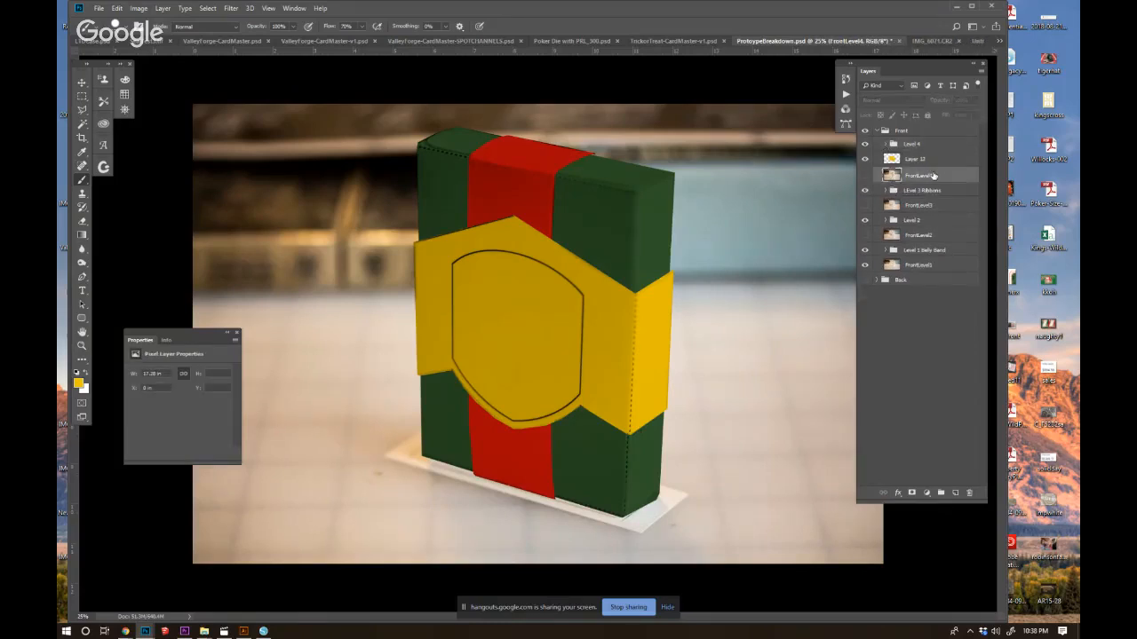
pyautogui.click(884, 144)
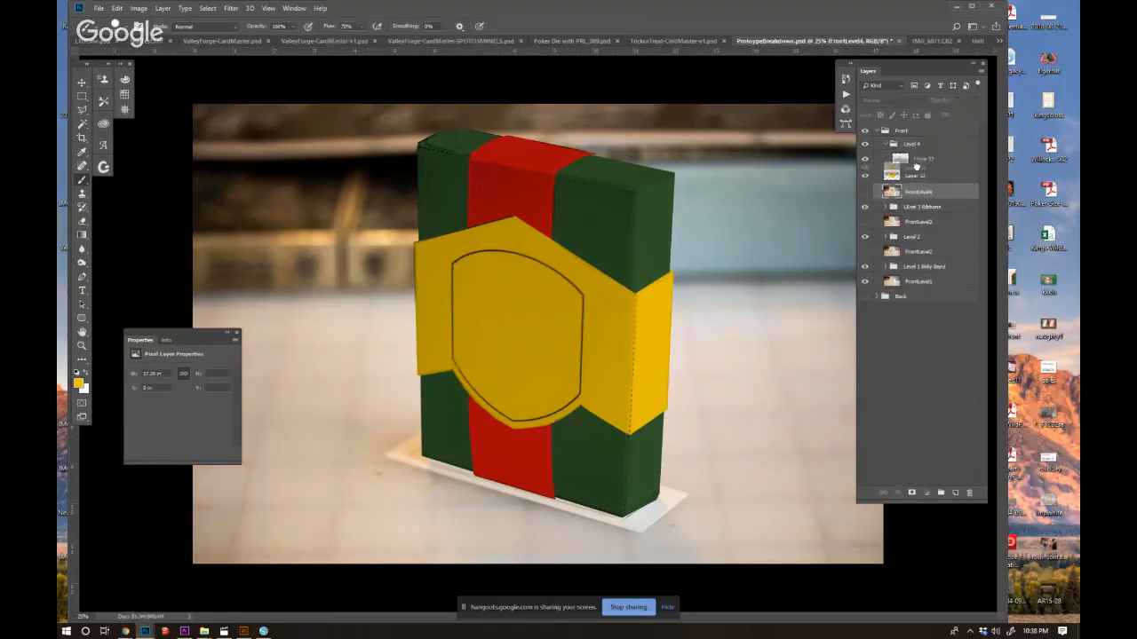
pyautogui.moveTo(914, 177); pyautogui.dragTo(914, 160)
pyautogui.click(885, 144)
# Gather the four FrontLevel photo layers beneath the Level 1 Belly Band group and deselect them.
pyautogui.click(915, 165)
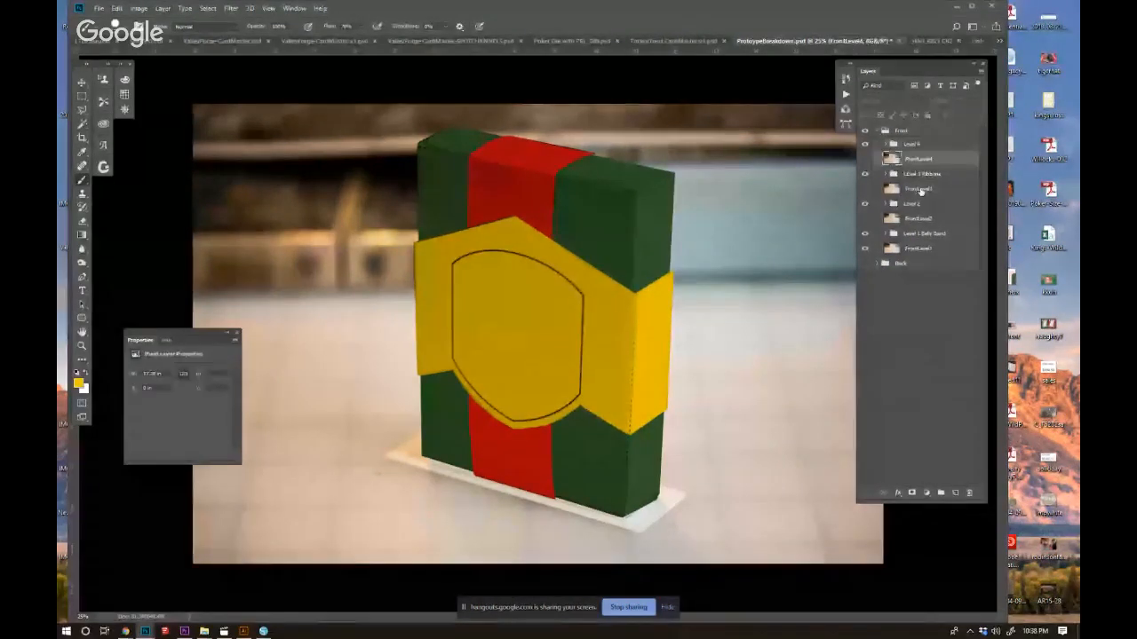
pyautogui.keyDown('ctrl'); pyautogui.click(921, 189); pyautogui.keyUp('ctrl')
pyautogui.keyDown('ctrl'); pyautogui.click(920, 218); pyautogui.keyUp('ctrl')
pyautogui.keyDown('ctrl'); pyautogui.click(929, 249); pyautogui.keyUp('ctrl')
pyautogui.moveTo(929, 250)
pyautogui.mouseDown()
pyautogui.moveTo(930, 264)
pyautogui.moveTo(935, 256)
pyautogui.mouseUp()
pyautogui.hotkey('ctrl', 'z')
pyautogui.click(907, 285)
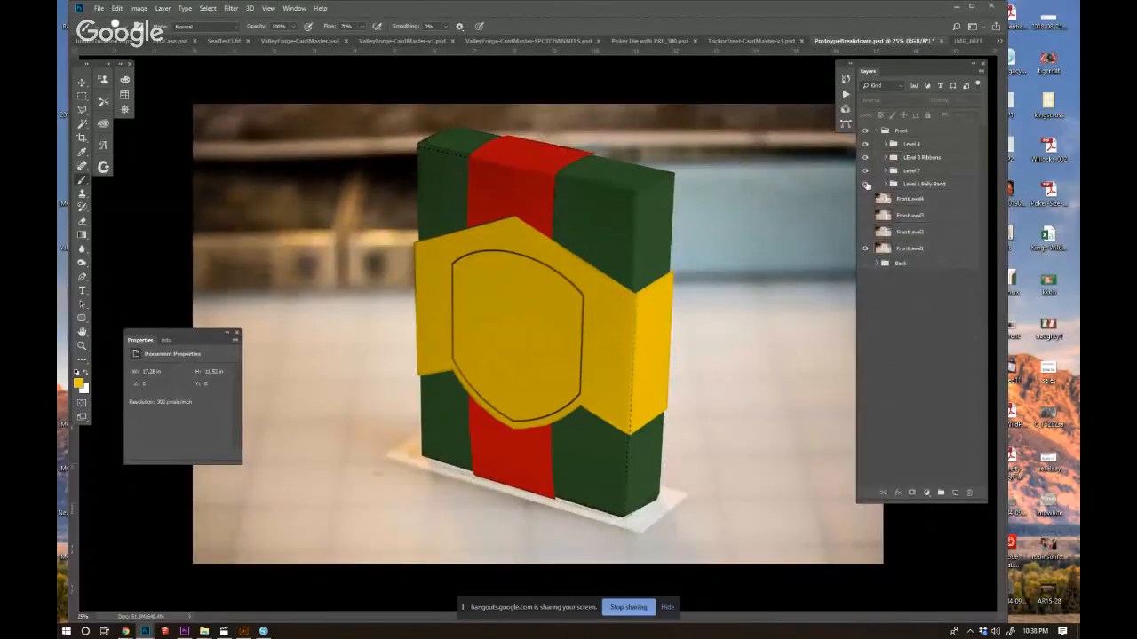
# Hide the Level 2, Level 3 Ribbons and Level 4 groups and select the FrontLevel1 photo layer.
pyautogui.moveTo(866, 147); pyautogui.dragTo(866, 189)
pyautogui.click(866, 185)
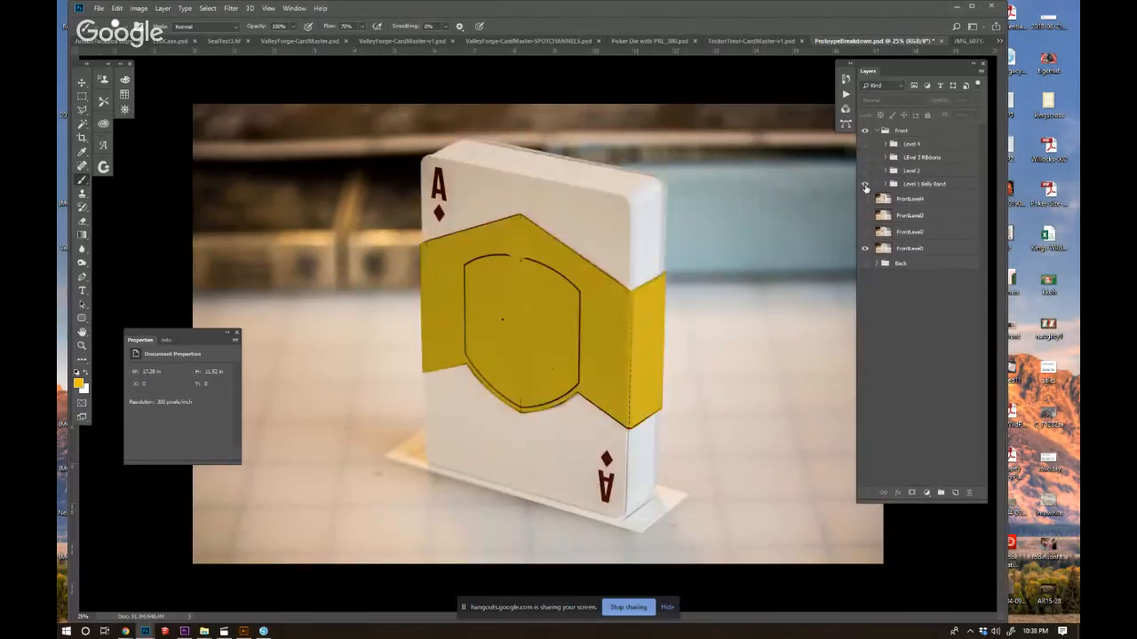
pyautogui.click(884, 253)
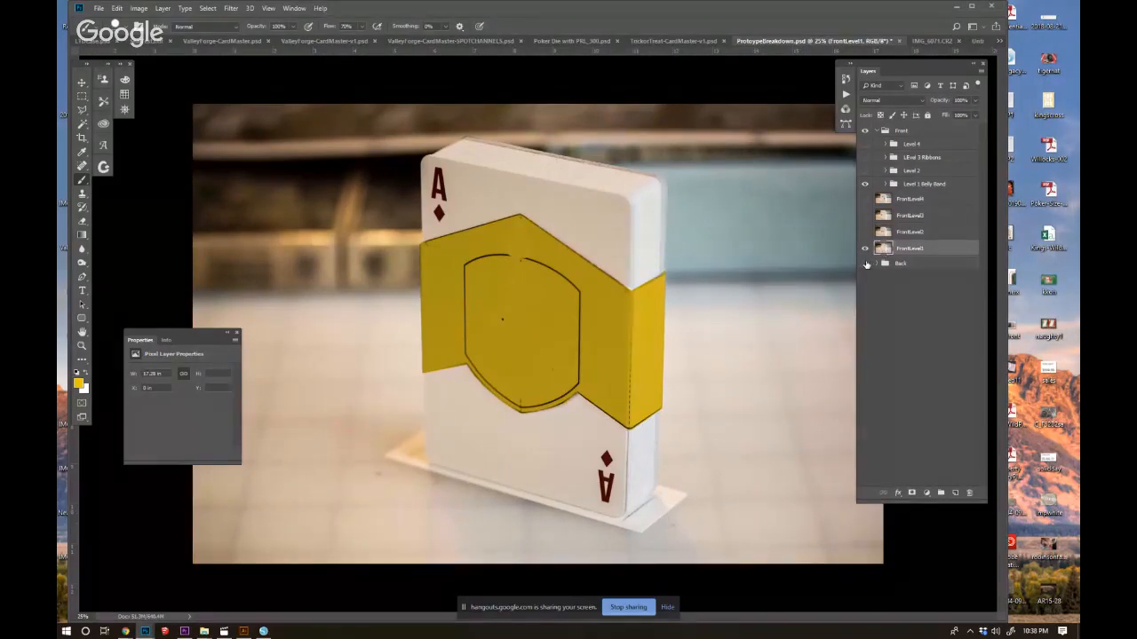
# Reveal the Level 2, Level 3 Ribbons and Level 4 groups one after another over the belly band.
pyautogui.click(866, 171)
pyautogui.click(866, 170)
pyautogui.click(866, 171)
pyautogui.click(866, 170)
pyautogui.click(866, 171)
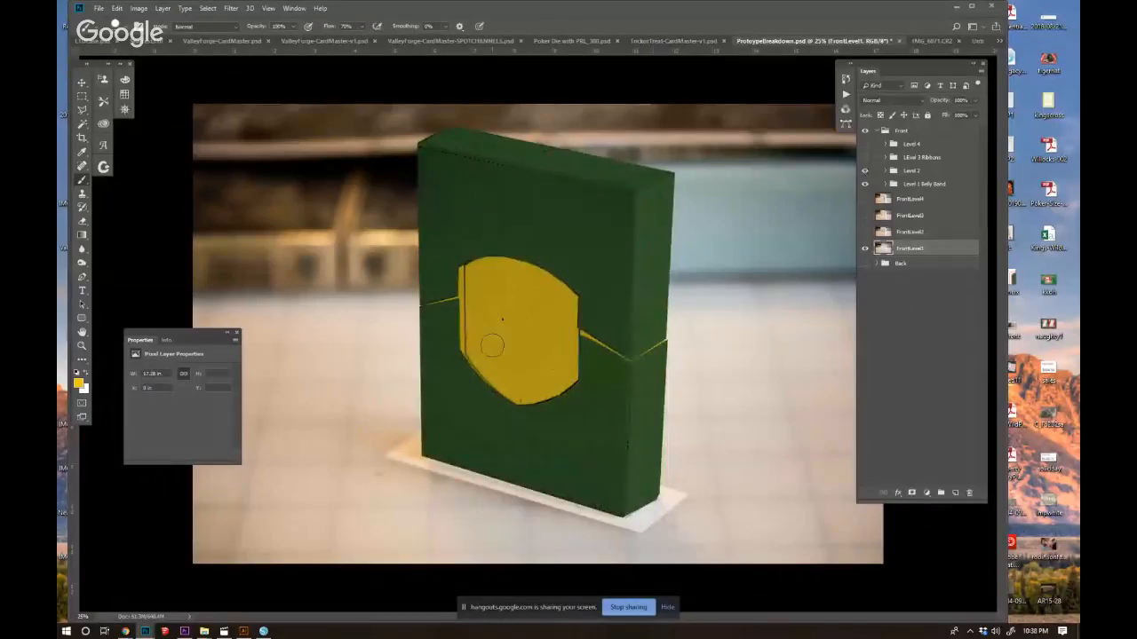
pyautogui.click(866, 157)
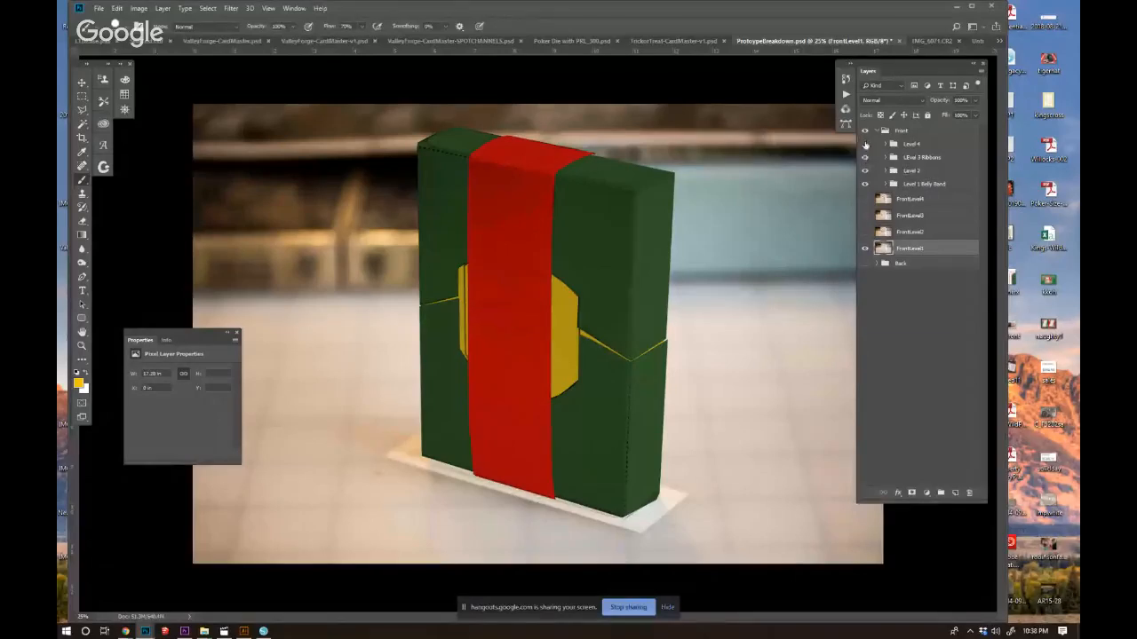
pyautogui.click(866, 143)
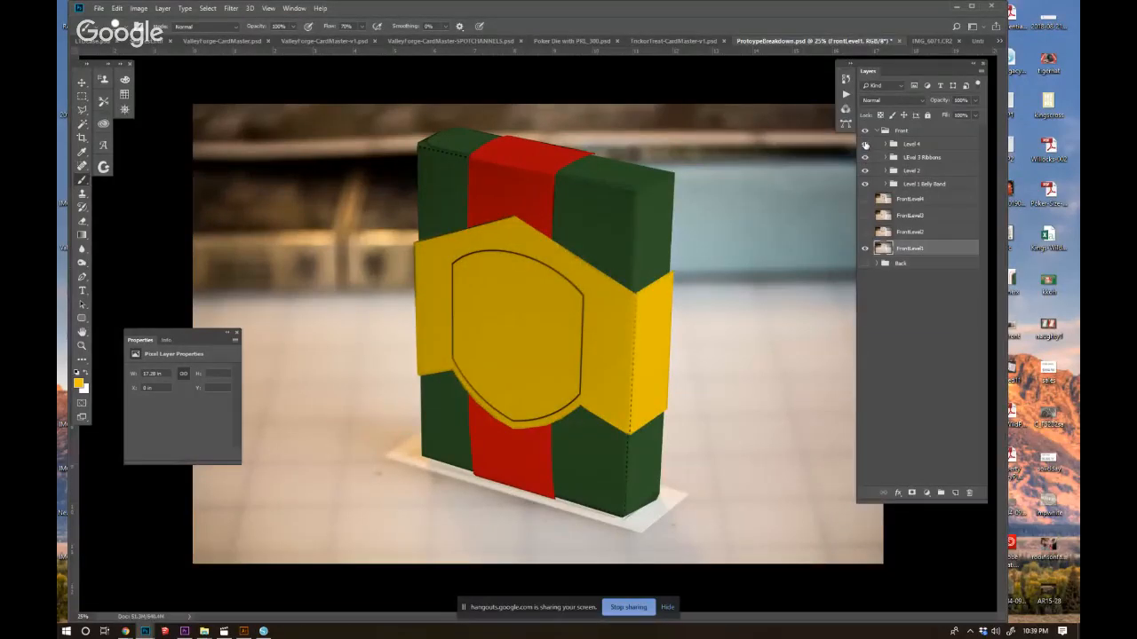
# Show only the Level 1 Belly Band group and paste the coat of arms image as a layer directly above it.
pyautogui.click(864, 185)
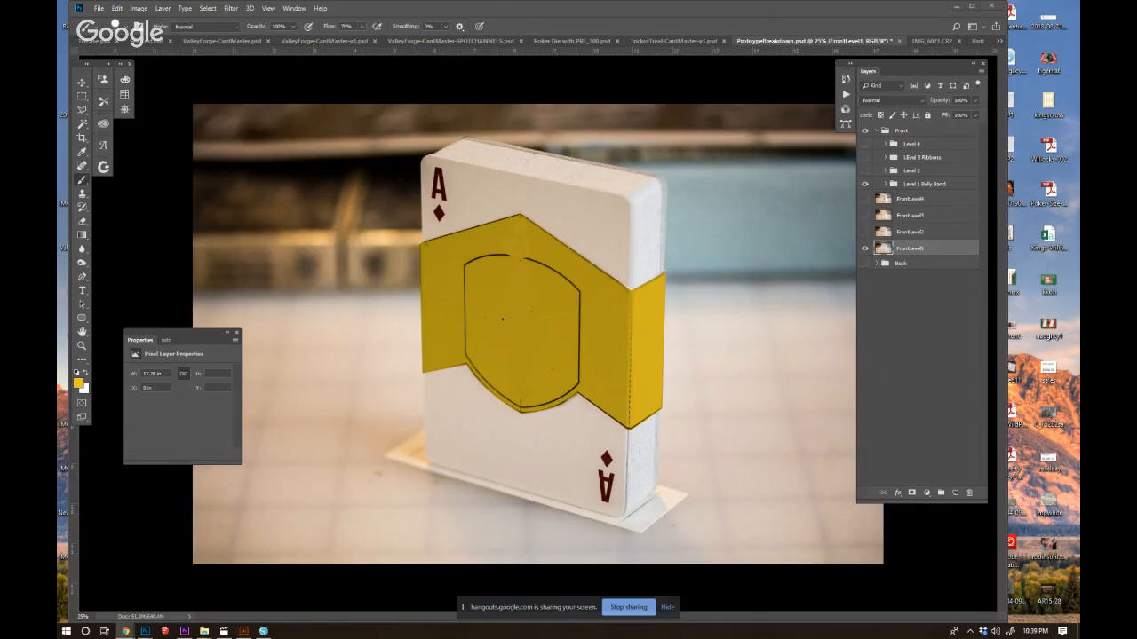
pyautogui.hotkey('ctrl', 'shift', 'alt', 'n')
pyautogui.moveTo(904, 251); pyautogui.dragTo(906, 177)
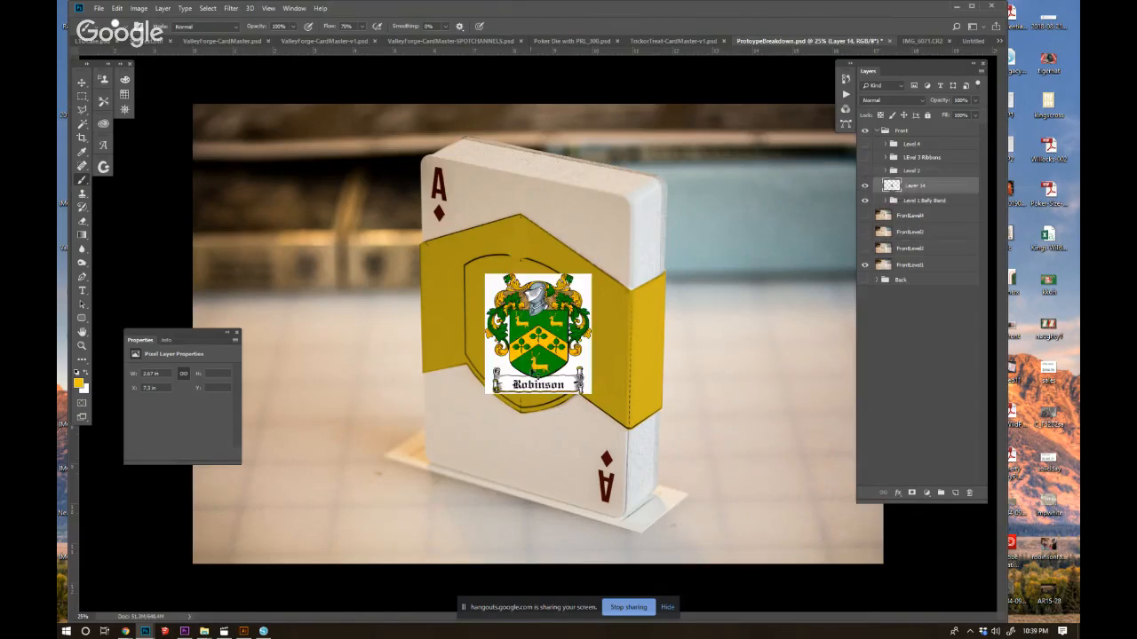
# Enlarge the pasted coat of arms around its centre until it spans nearly the full width of the card box.
pyautogui.hotkey('ctrl', 't')
pyautogui.moveTo(601, 268); pyautogui.dragTo(642, 224)
pyautogui.press('Return')
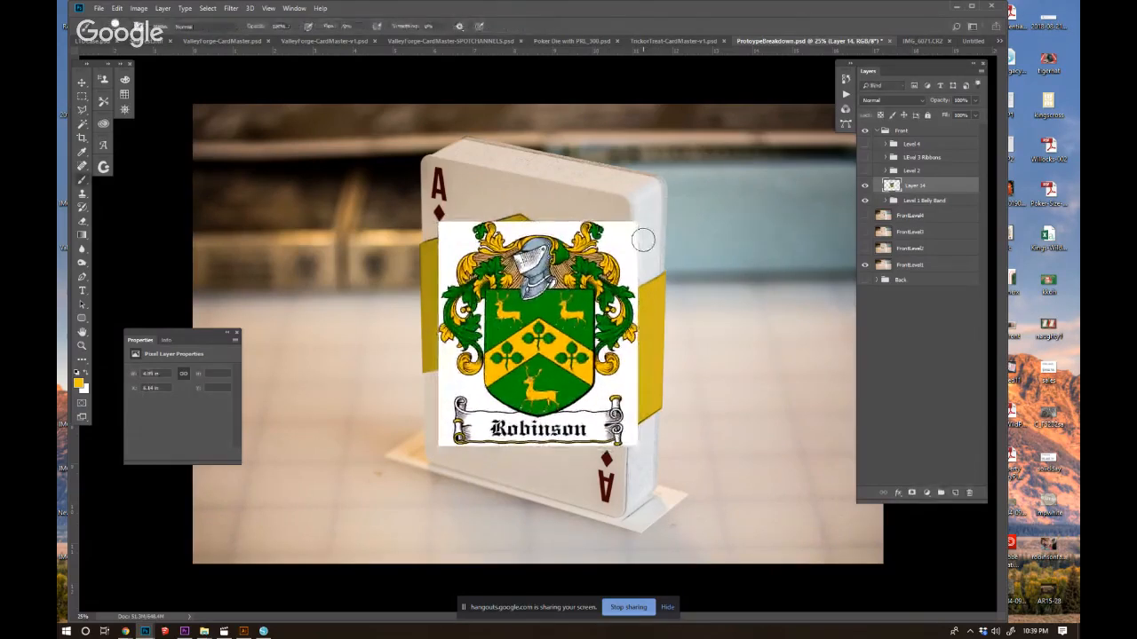
# Lasso the coat of arms without its name banner, copy it to a new layer and delete the original image layer.
pyautogui.press('l')
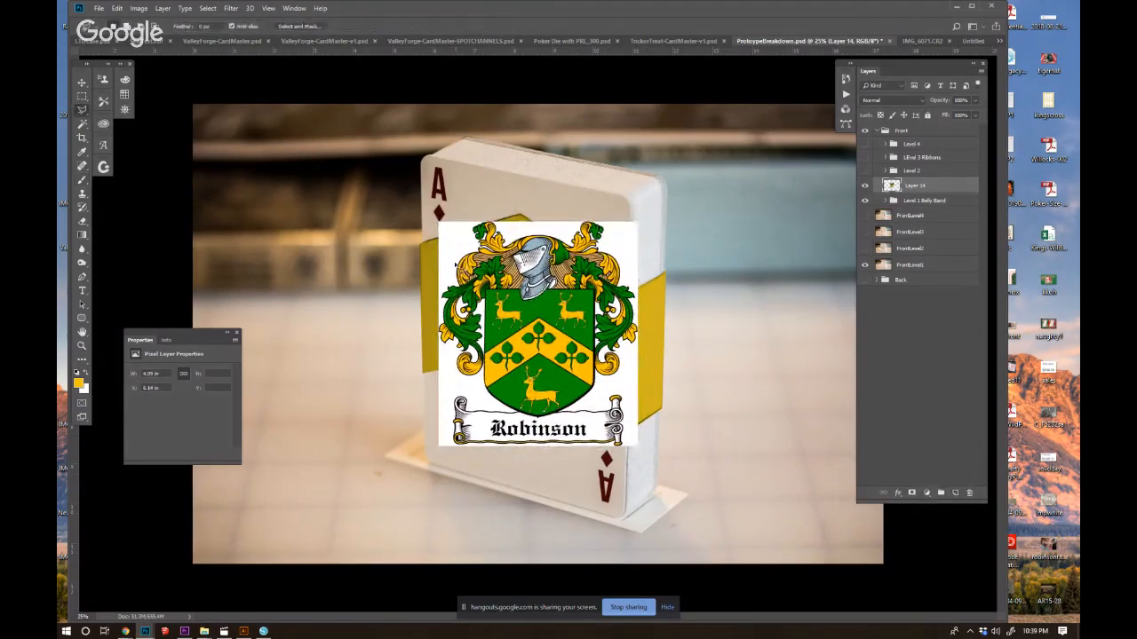
pyautogui.moveTo(463, 223)
pyautogui.mouseDown()
pyautogui.moveTo(437, 333)
pyautogui.moveTo(468, 390)
pyautogui.moveTo(502, 422)
pyautogui.moveTo(538, 429)
pyautogui.moveTo(627, 378)
pyautogui.moveTo(647, 307)
pyautogui.moveTo(630, 236)
pyautogui.moveTo(595, 215)
pyautogui.moveTo(463, 224)
pyautogui.mouseUp()
pyautogui.hotkey('ctrl', 'j')
pyautogui.moveTo(914, 203); pyautogui.dragTo(969, 496)
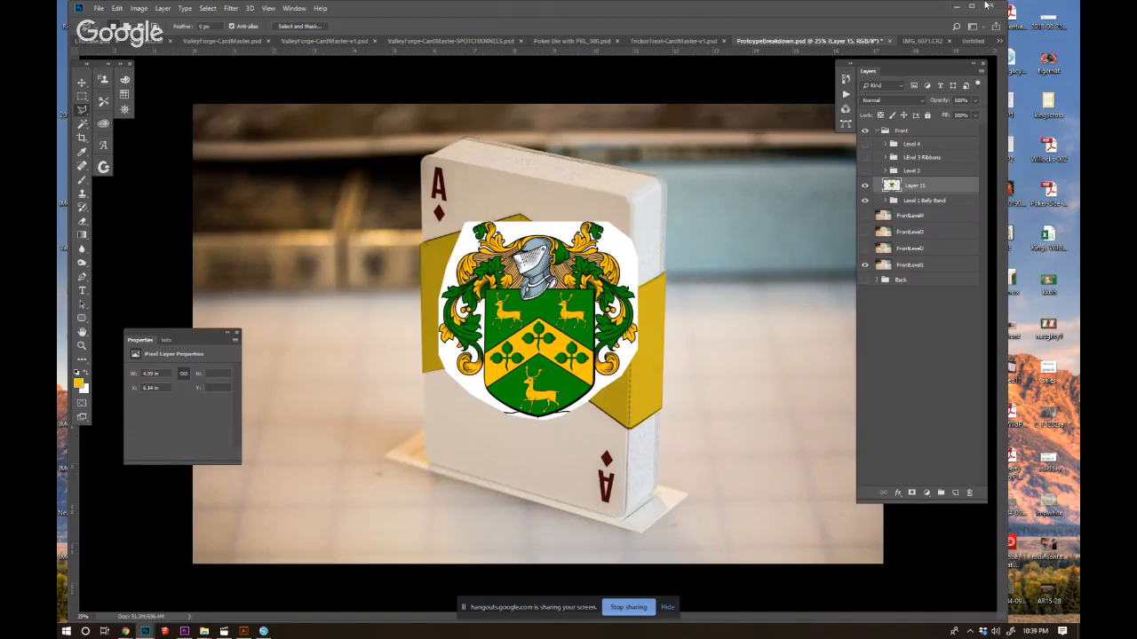
# Set the crest layer's blend mode to Multiply, then shrink and skew it to follow the slant of the box front.
pyautogui.click(903, 100)
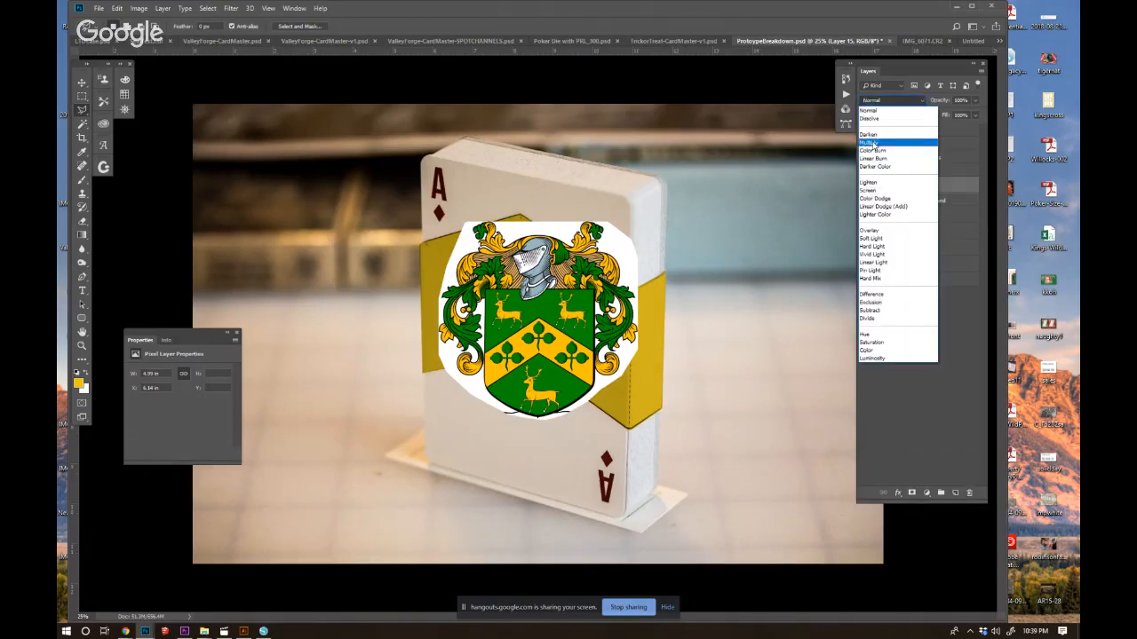
pyautogui.click(870, 143)
pyautogui.hotkey('ctrl', 't')
pyautogui.moveTo(635, 223); pyautogui.dragTo(623, 235)
pyautogui.moveTo(519, 335); pyautogui.dragTo(507, 312)
pyautogui.moveTo(612, 307); pyautogui.dragTo(612, 336)
pyautogui.moveTo(611, 244); pyautogui.dragTo(617, 244)
pyautogui.moveTo(428, 214); pyautogui.dragTo(423, 213)
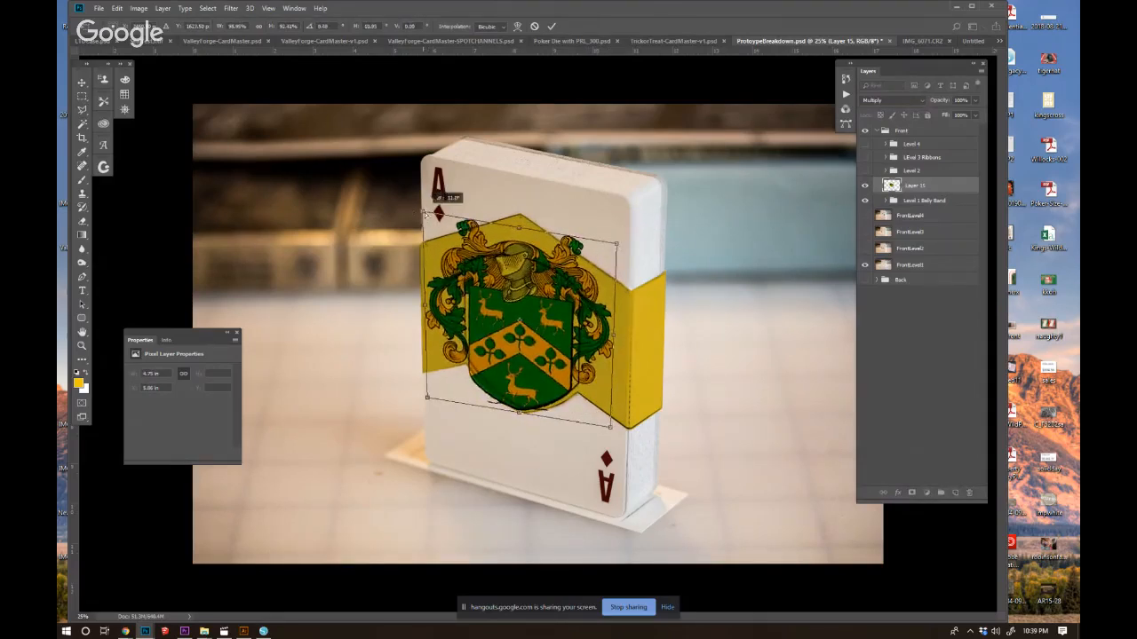
pyautogui.moveTo(427, 401); pyautogui.dragTo(424, 394)
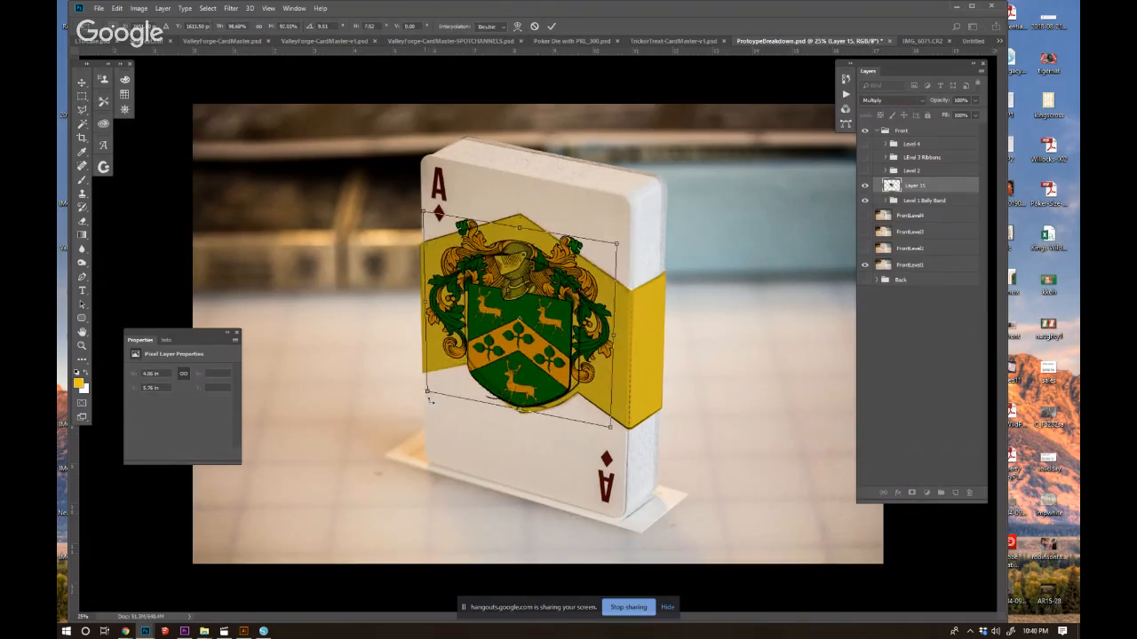
# Refine the crest's corners, position and height to fit the shield outline on the belly band and apply the transform.
pyautogui.moveTo(610, 428); pyautogui.dragTo(620, 433)
pyautogui.moveTo(617, 243)
pyautogui.mouseDown()
pyautogui.moveTo(630, 244)
pyautogui.moveTo(604, 258)
pyautogui.moveTo(612, 251)
pyautogui.mouseUp()
pyautogui.moveTo(533, 354); pyautogui.dragTo(534, 356)
pyautogui.moveTo(523, 236); pyautogui.dragTo(524, 215)
pyautogui.moveTo(526, 404); pyautogui.dragTo(524, 411)
pyautogui.moveTo(526, 217); pyautogui.dragTo(525, 209)
pyautogui.rightClick(526, 209)
pyautogui.click(522, 210)
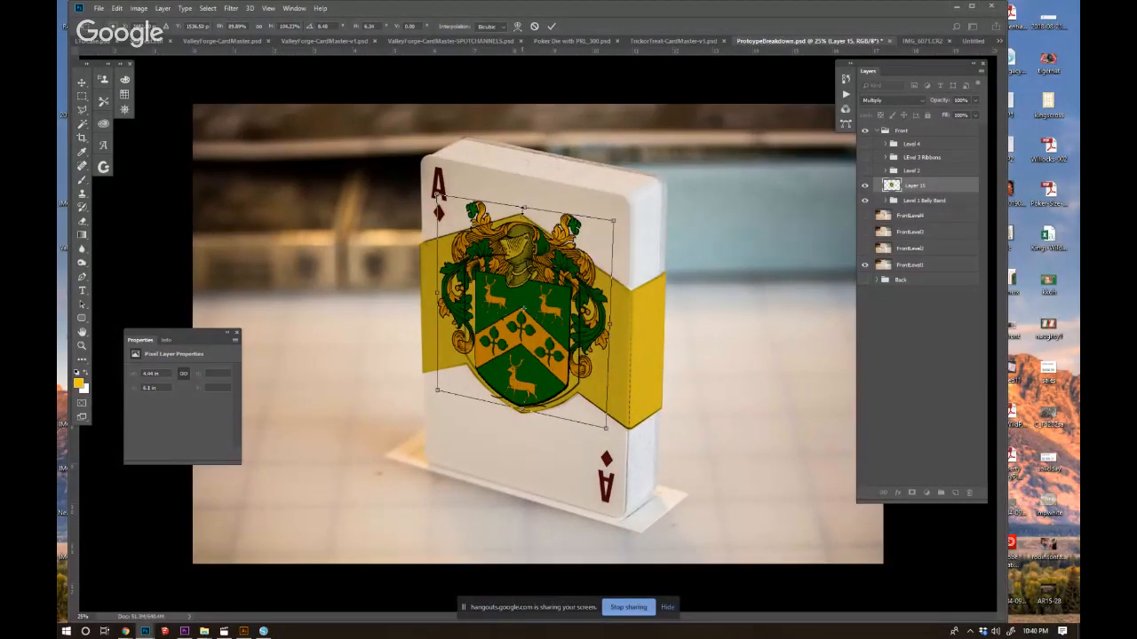
pyautogui.press('Return')
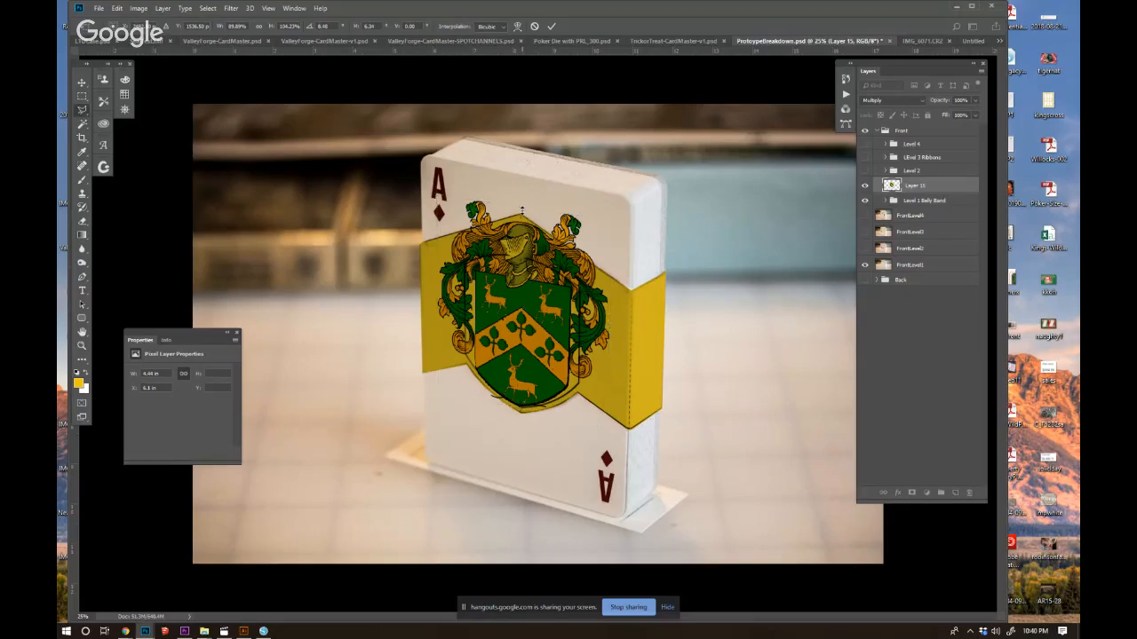
# Hide the crest, expand the Level 1 Belly Band group, select Layer 1 and hide the yellow fill layer.
pyautogui.click(865, 185)
pyautogui.click(81, 180)
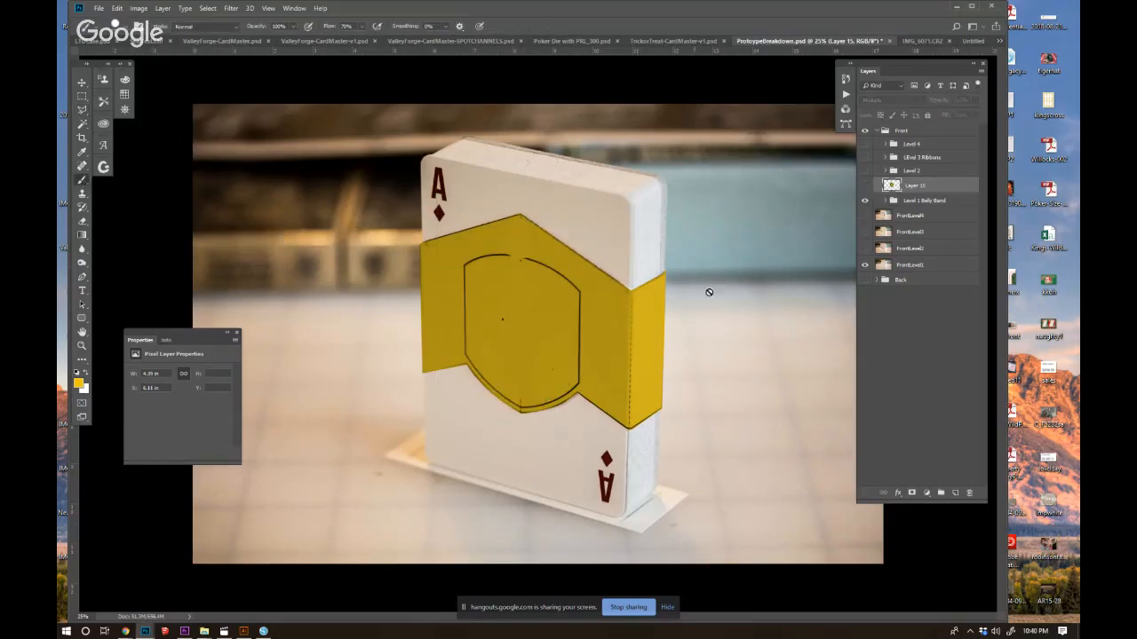
pyautogui.click(886, 201)
pyautogui.click(910, 215)
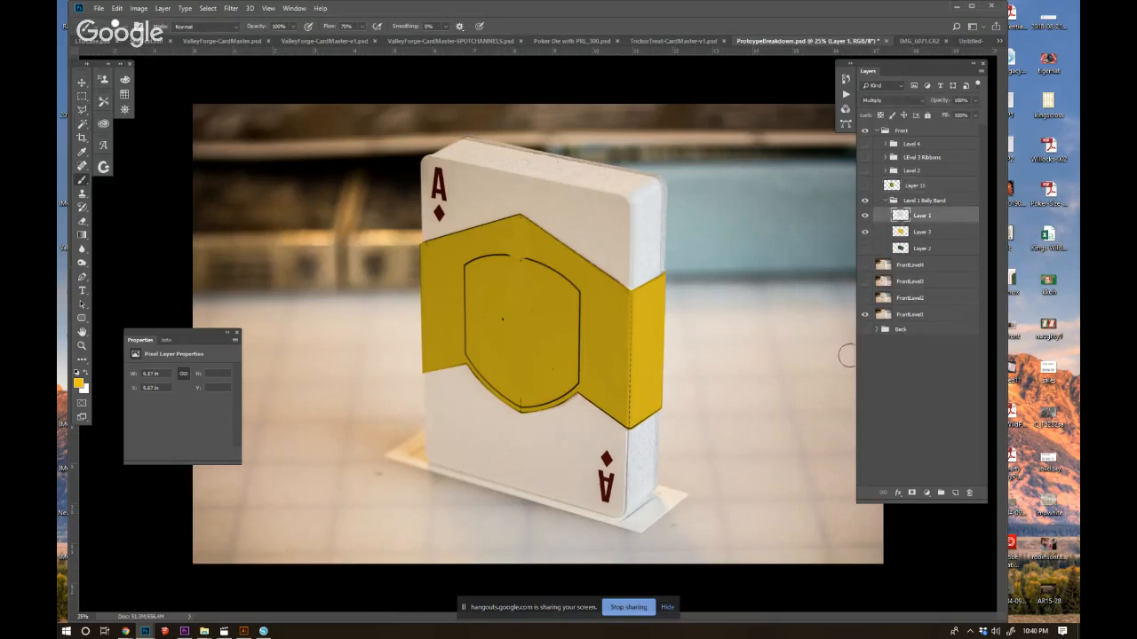
pyautogui.click(864, 232)
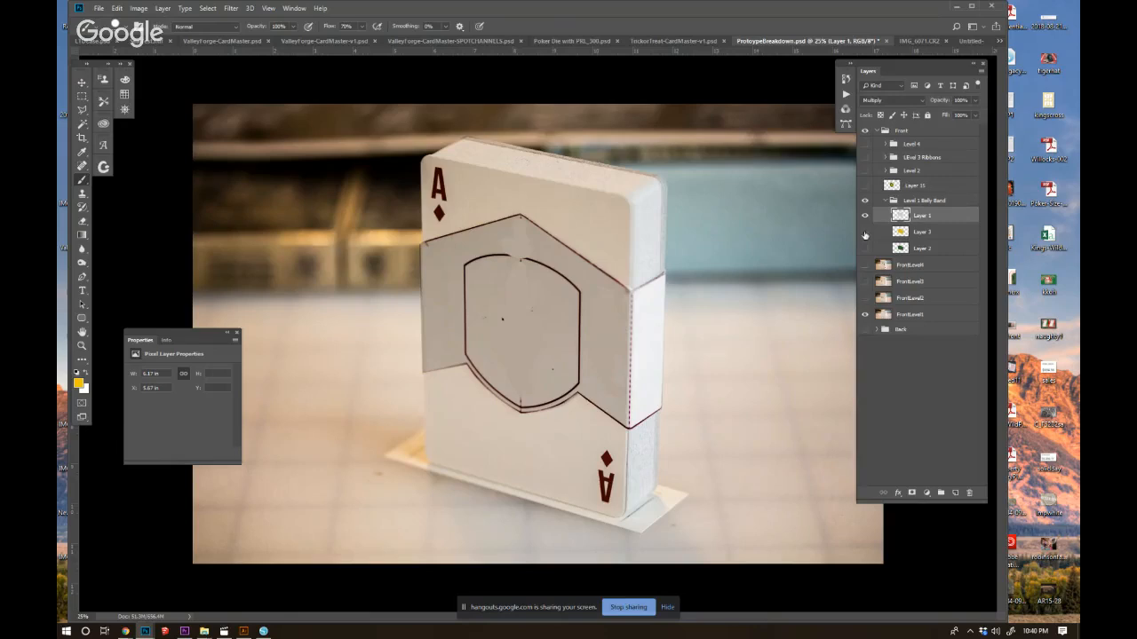
# Set Layer 1 to Normal blending and paint over the drawn shield outline with the band's light grey.
pyautogui.click(870, 101)
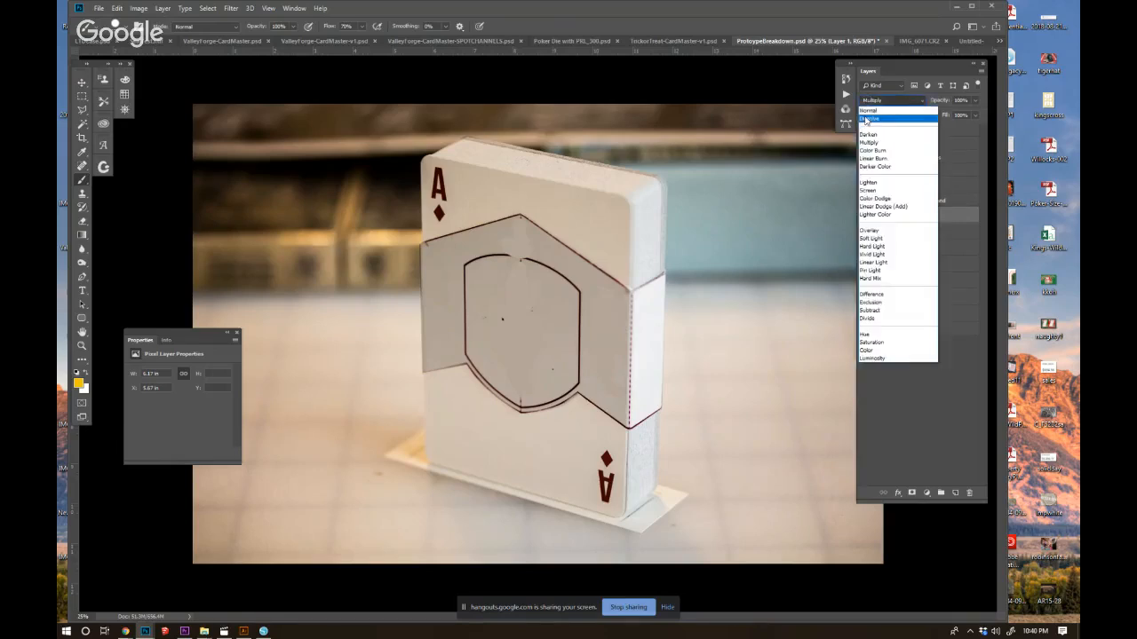
pyautogui.click(868, 111)
pyautogui.moveTo(498, 257)
pyautogui.mouseDown()
pyautogui.moveTo(585, 288)
pyautogui.moveTo(575, 377)
pyautogui.moveTo(532, 398)
pyautogui.moveTo(512, 382)
pyautogui.moveTo(530, 401)
pyautogui.moveTo(519, 401)
pyautogui.moveTo(467, 350)
pyautogui.moveTo(506, 394)
pyautogui.moveTo(469, 352)
pyautogui.moveTo(464, 262)
pyautogui.moveTo(501, 255)
pyautogui.moveTo(509, 338)
pyautogui.mouseUp()
pyautogui.keyDown('alt'); pyautogui.click(508, 389); pyautogui.keyUp('alt')
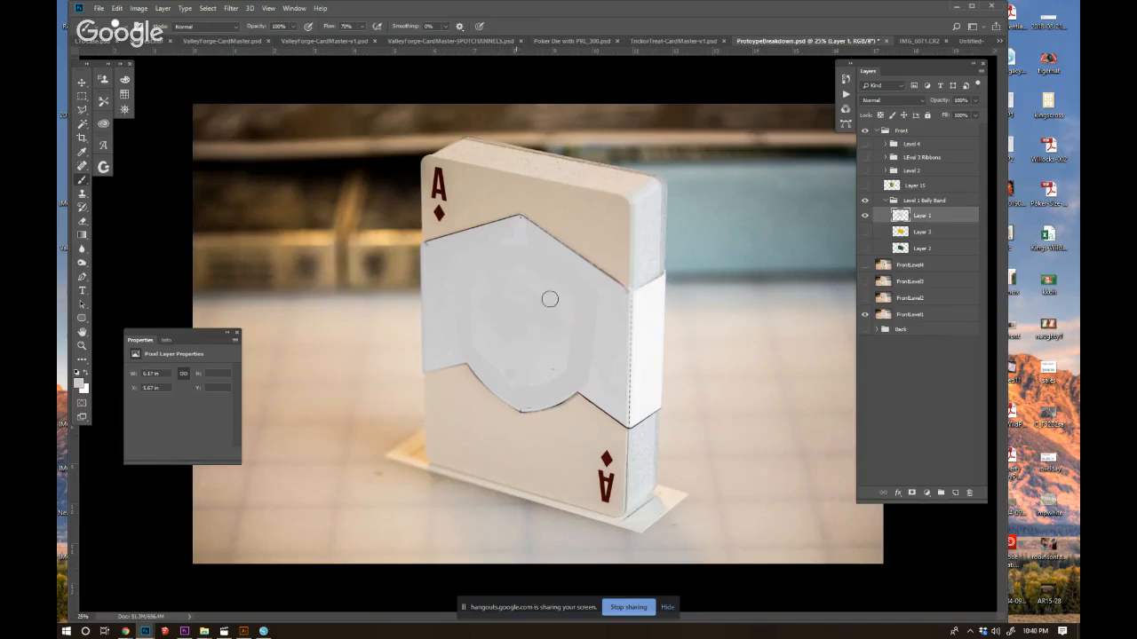
# Return Layer 1 to Multiply blending and show the yellow fill and crest layers again.
pyautogui.click(891, 100)
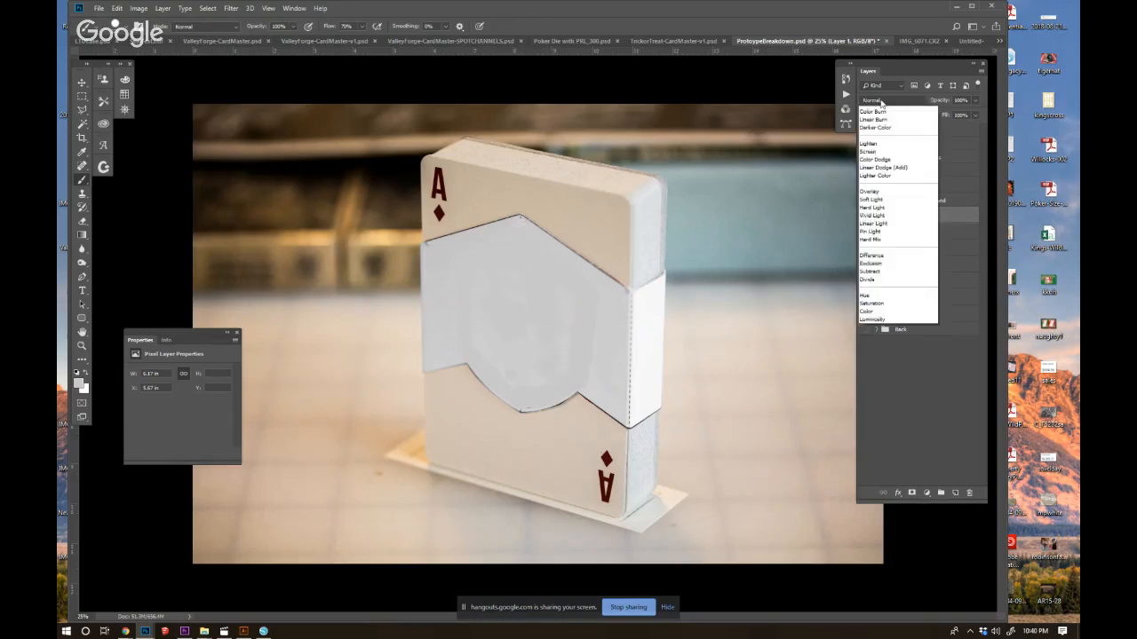
pyautogui.click(888, 142)
pyautogui.click(864, 232)
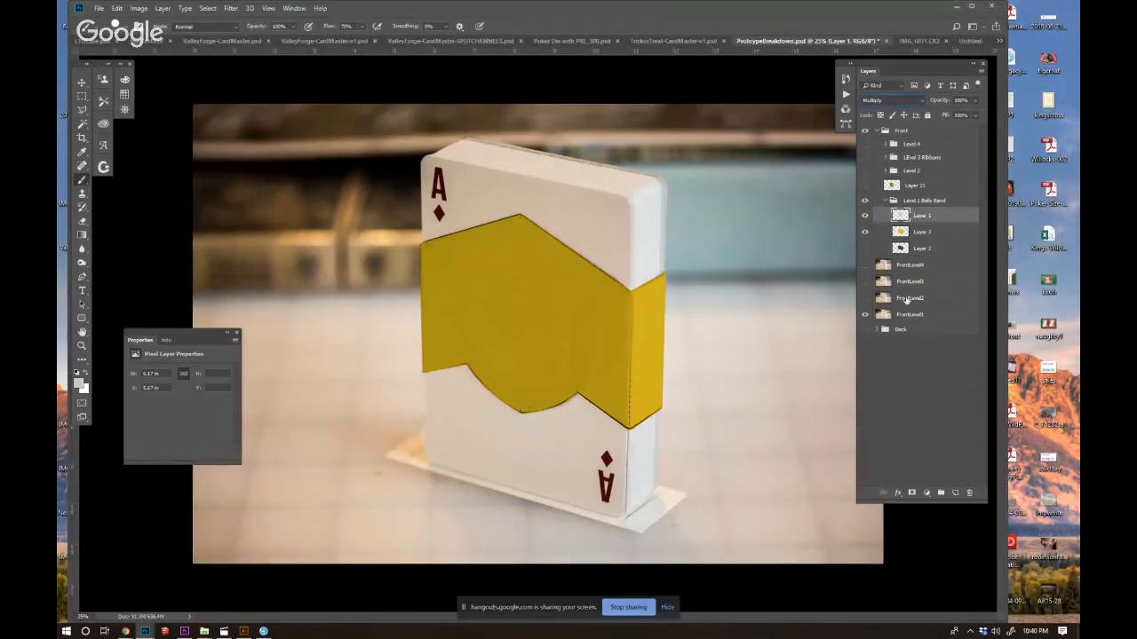
pyautogui.click(864, 186)
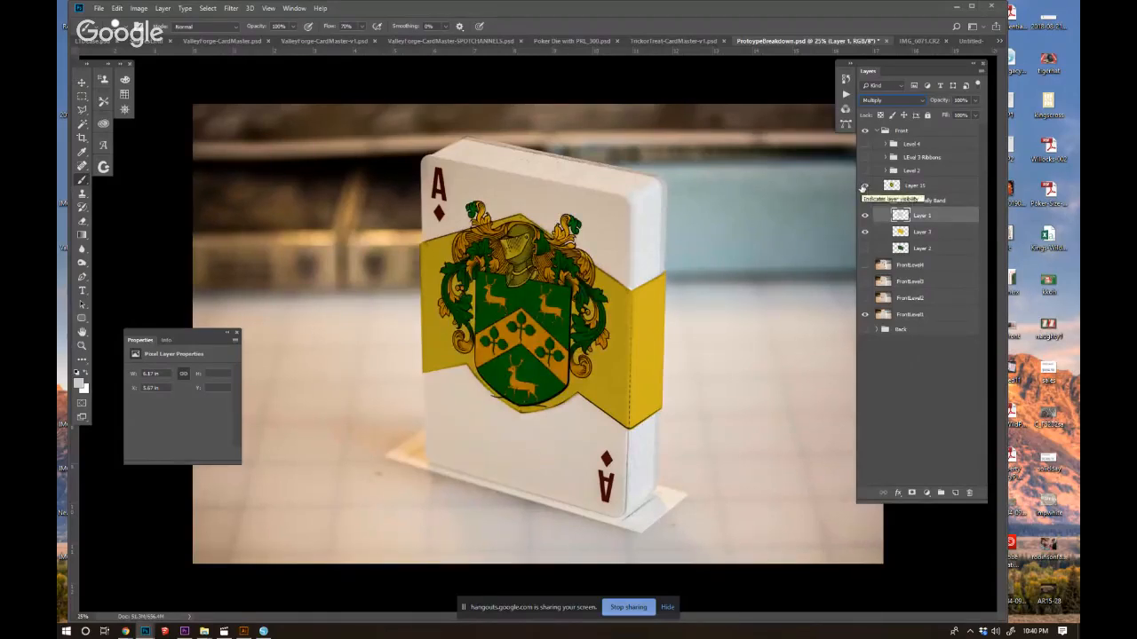
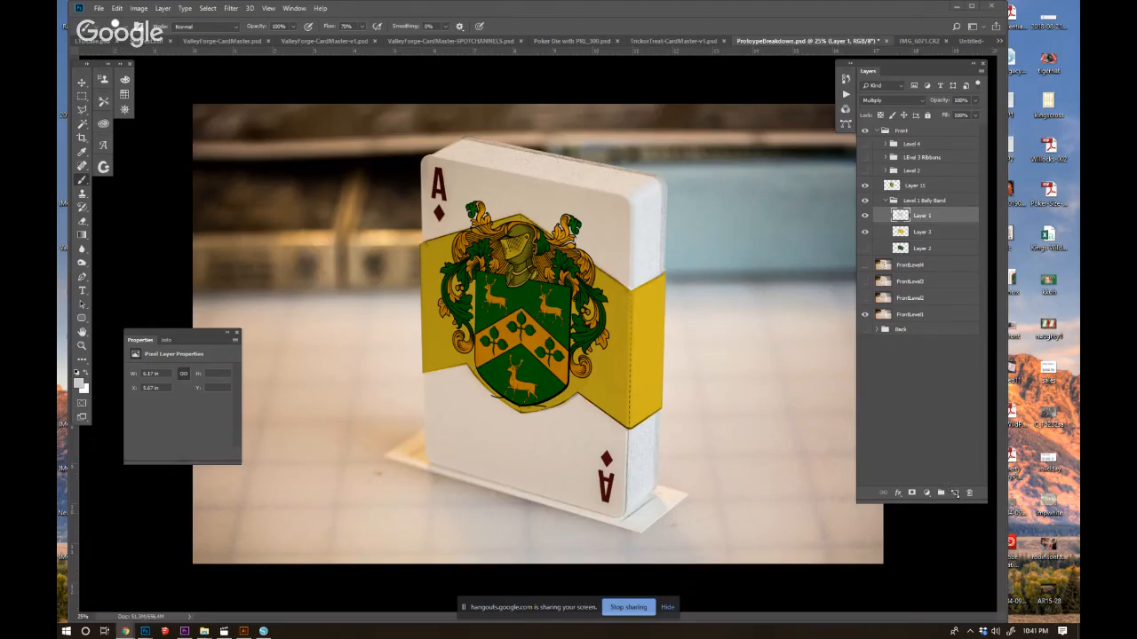
# Add a new layer above Layer 1 and sketch a red ornate outline around the belly band with scalloped edges and side notches.
pyautogui.click(954, 492)
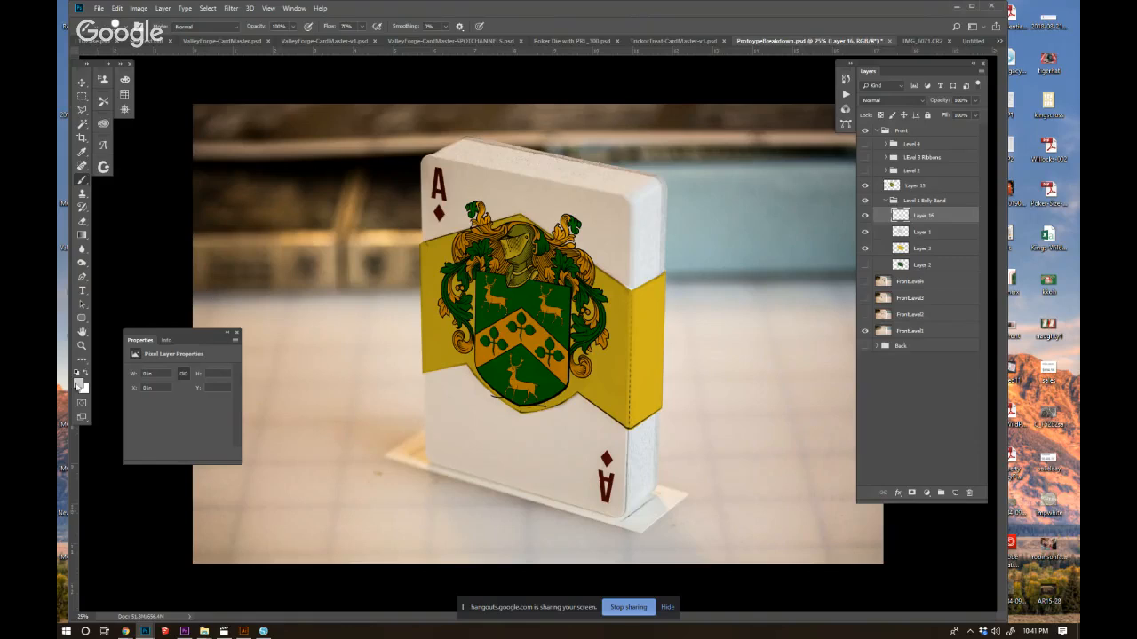
pyautogui.click(78, 382)
pyautogui.click(597, 392)
pyautogui.moveTo(596, 393); pyautogui.dragTo(643, 388)
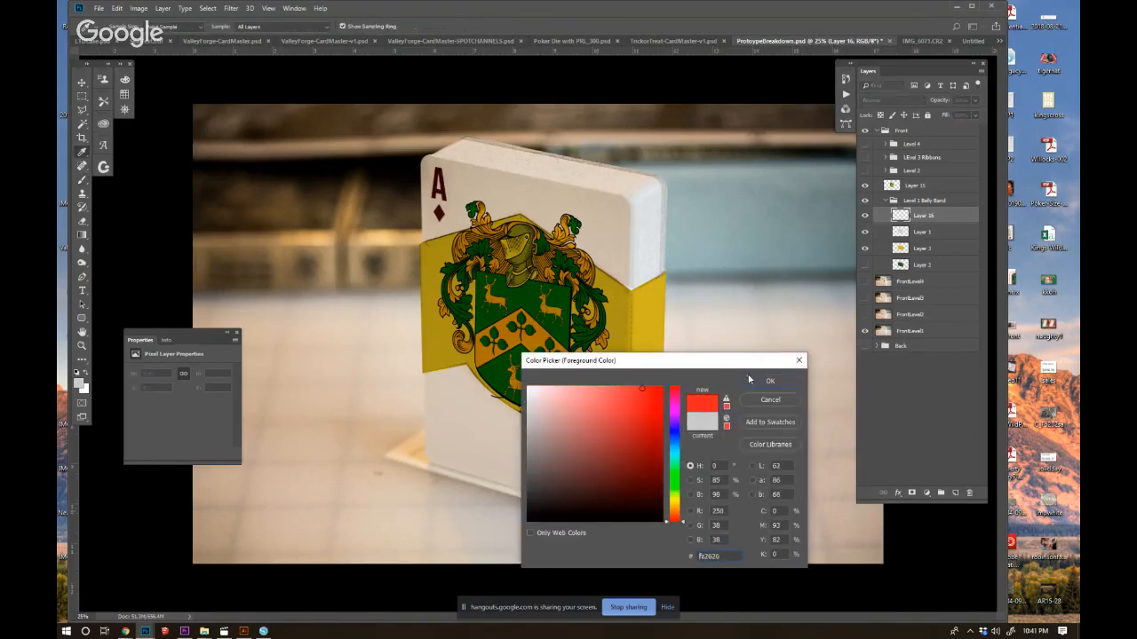
pyautogui.click(748, 382)
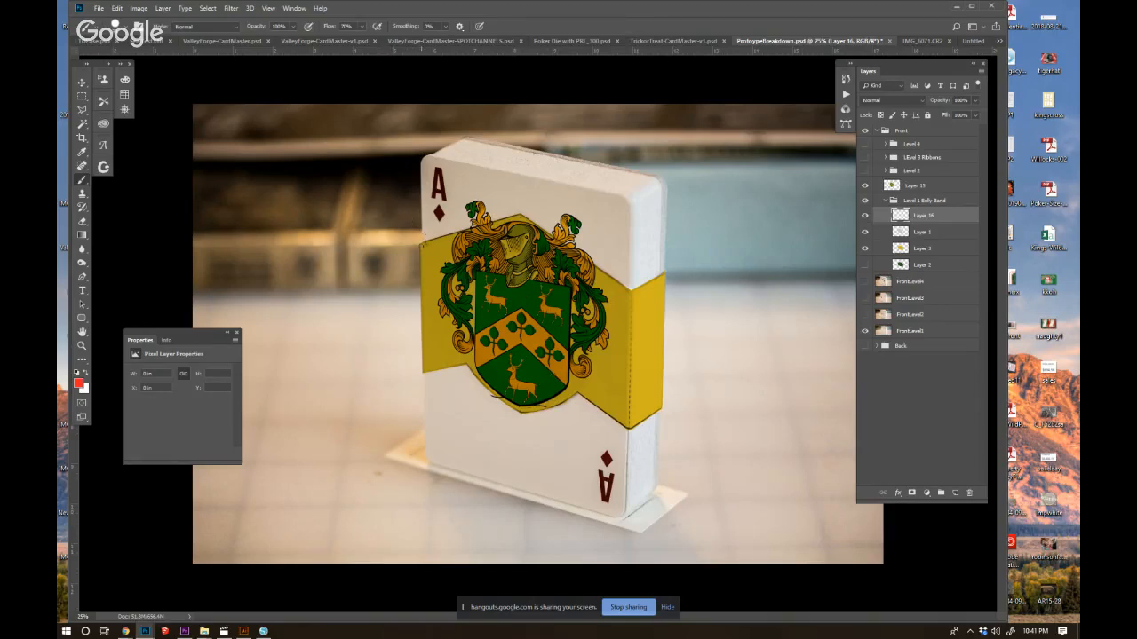
pyautogui.moveTo(416, 239)
pyautogui.mouseDown()
pyautogui.moveTo(461, 228)
pyautogui.moveTo(467, 194)
pyautogui.moveTo(489, 199)
pyautogui.moveTo(491, 213)
pyautogui.moveTo(520, 192)
pyautogui.moveTo(535, 219)
pyautogui.moveTo(586, 216)
pyautogui.moveTo(580, 245)
pyautogui.moveTo(643, 309)
pyautogui.moveTo(664, 275)
pyautogui.mouseUp()
pyautogui.moveTo(659, 411)
pyautogui.mouseDown()
pyautogui.moveTo(590, 419)
pyautogui.moveTo(579, 398)
pyautogui.moveTo(567, 401)
pyautogui.moveTo(576, 396)
pyautogui.moveTo(516, 423)
pyautogui.moveTo(470, 368)
pyautogui.moveTo(421, 376)
pyautogui.mouseUp()
pyautogui.moveTo(417, 251); pyautogui.dragTo(423, 376)
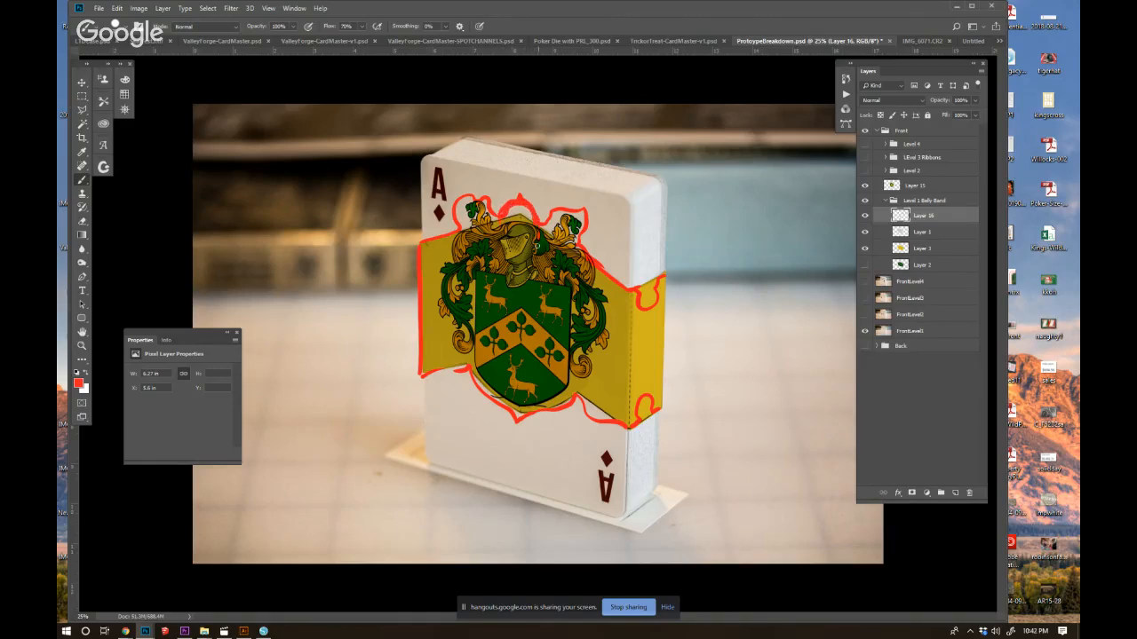
pyautogui.hotkey('ctrl', 'alt', 'z')
pyautogui.hotkey('ctrl', 'alt', 'z')
# Lower the red sketch layer's opacity and compare the sketch with the crest hidden and shown.
pyautogui.moveTo(941, 102); pyautogui.dragTo(919, 104)
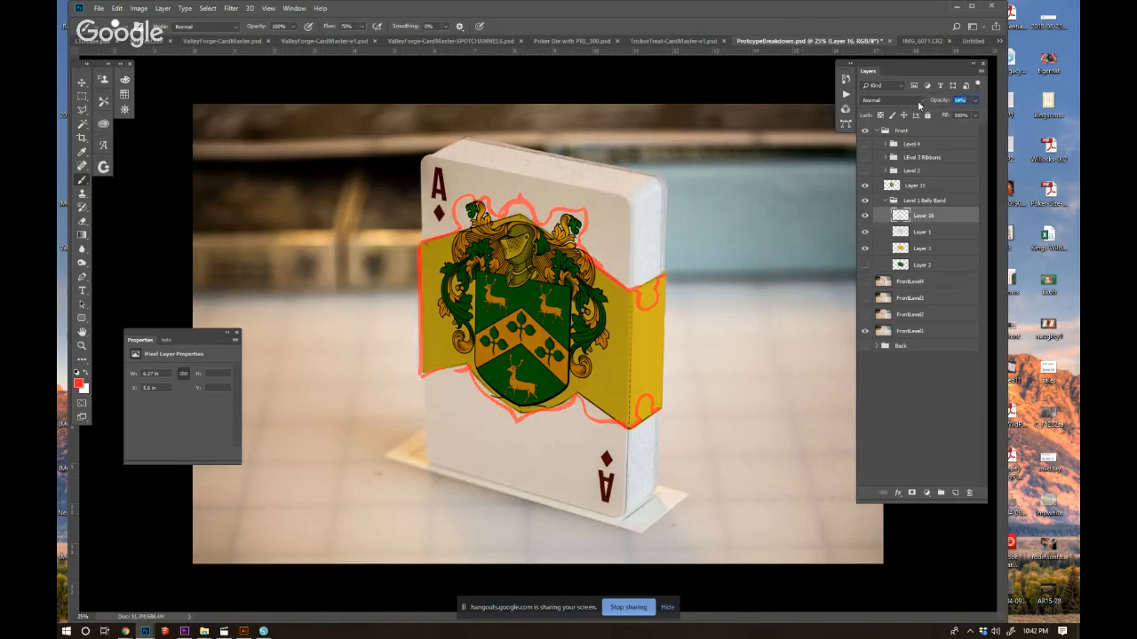
pyautogui.click(865, 186)
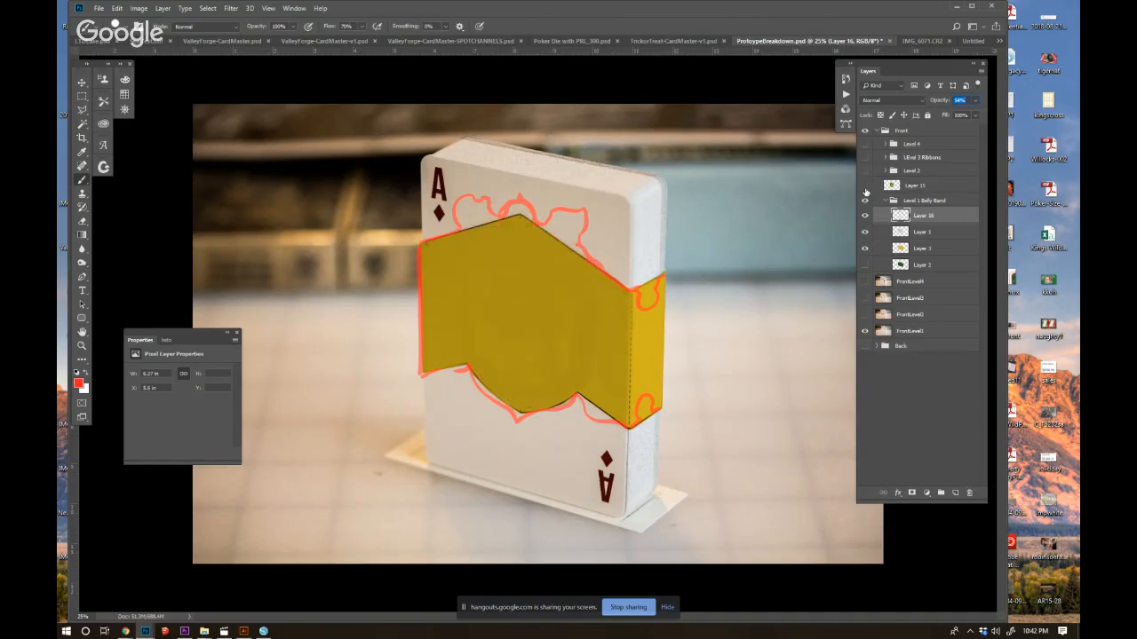
pyautogui.click(865, 187)
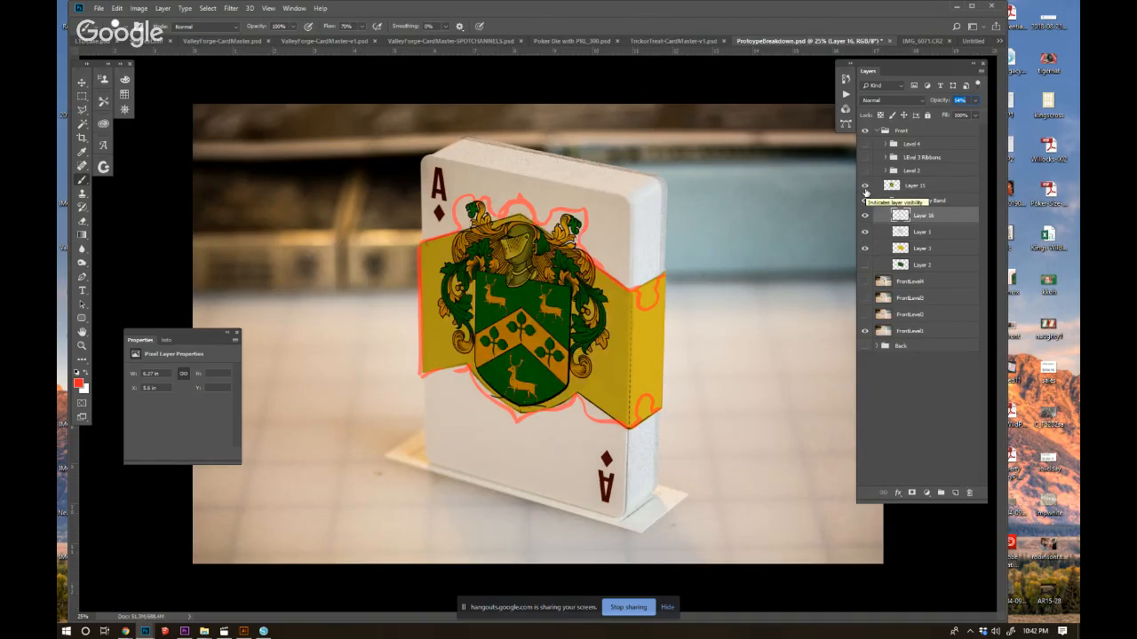
# Add a new layer and trace the left half of the band's scalloped upper edge in black with the Brush.
pyautogui.click(955, 494)
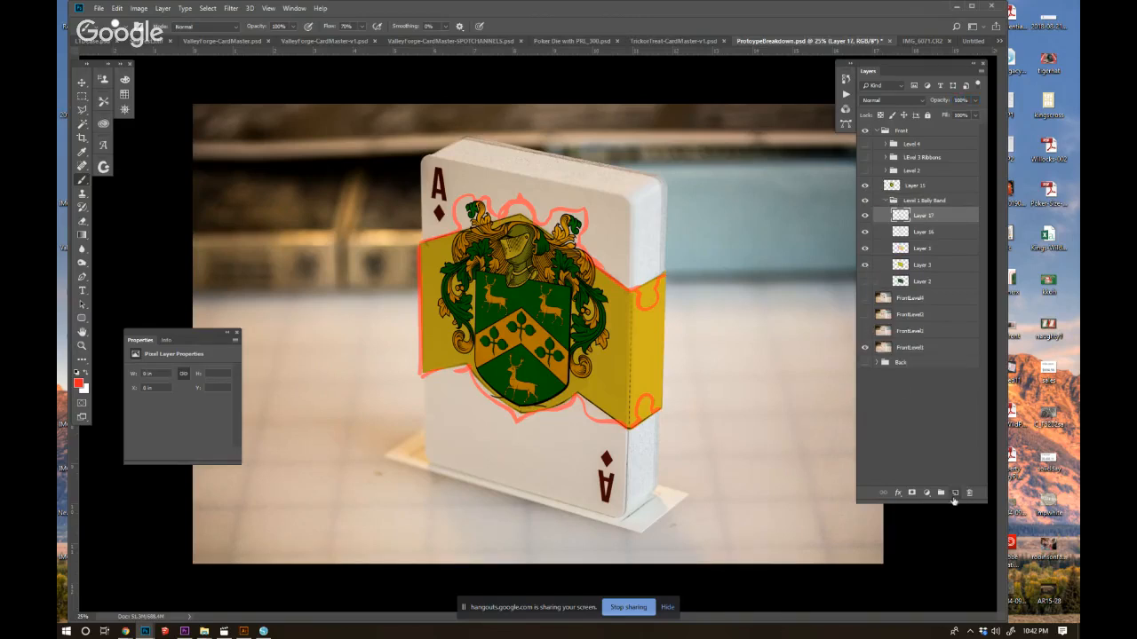
pyautogui.click(79, 386)
pyautogui.moveTo(562, 482); pyautogui.dragTo(516, 531)
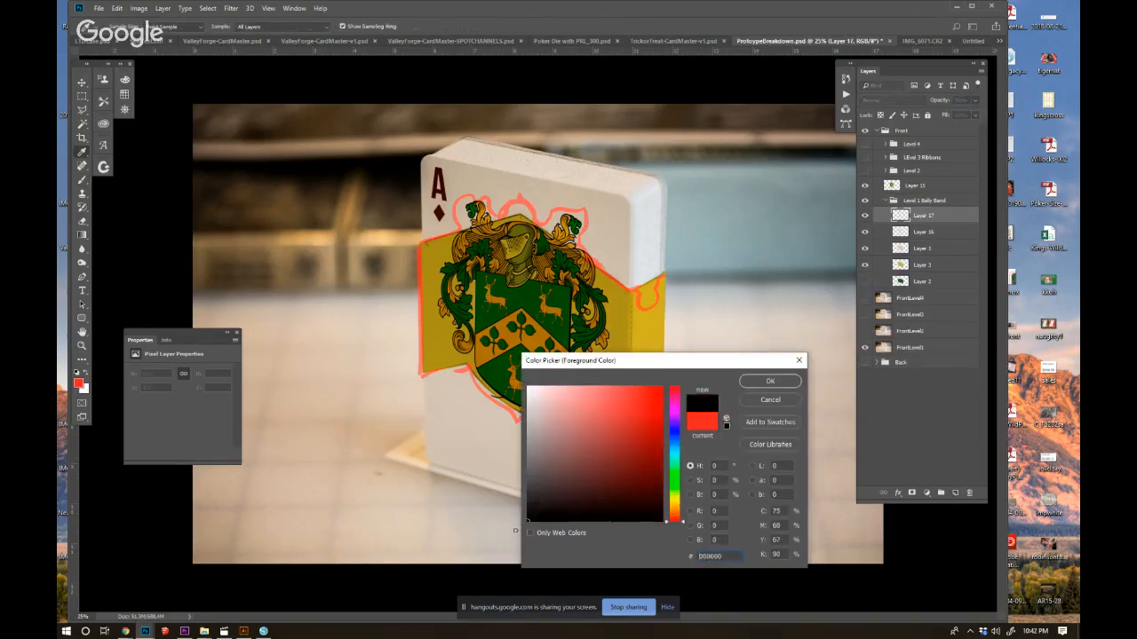
pyautogui.click(754, 381)
pyautogui.press('b')
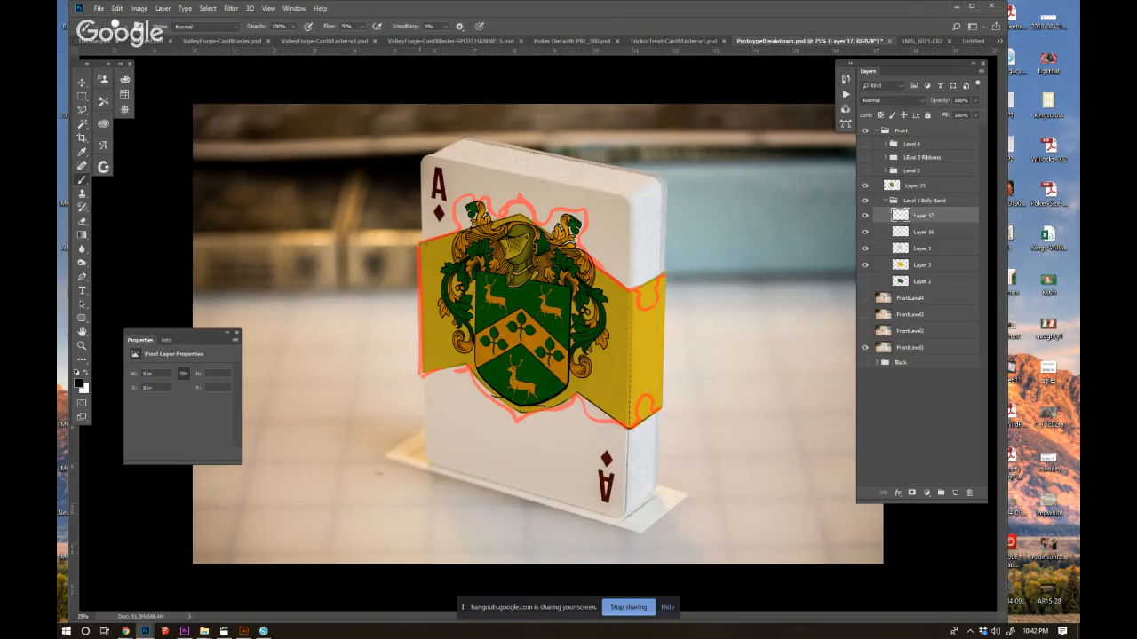
pyautogui.moveTo(426, 240)
pyautogui.mouseDown()
pyautogui.moveTo(442, 234)
pyautogui.moveTo(458, 186)
pyautogui.moveTo(486, 197)
pyautogui.moveTo(495, 218)
pyautogui.moveTo(519, 194)
pyautogui.mouseUp()
# Duplicate the black upper-edge line layer and flip the copy horizontally.
pyautogui.hotkey('ctrl', 'j')
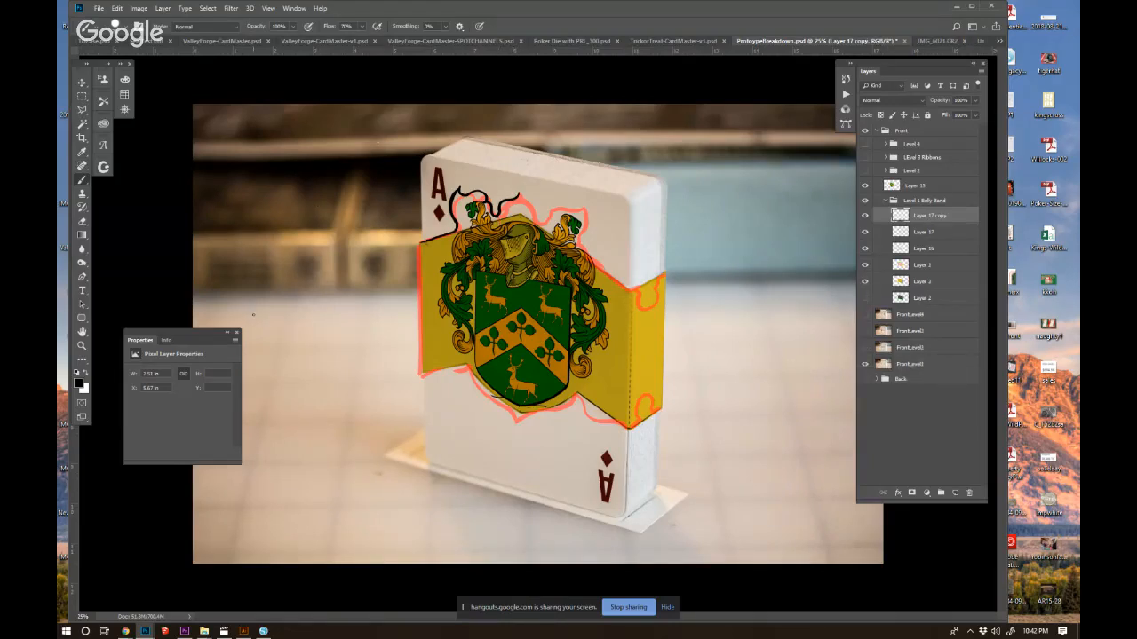
pyautogui.click(116, 8)
pyautogui.moveTo(135, 243)
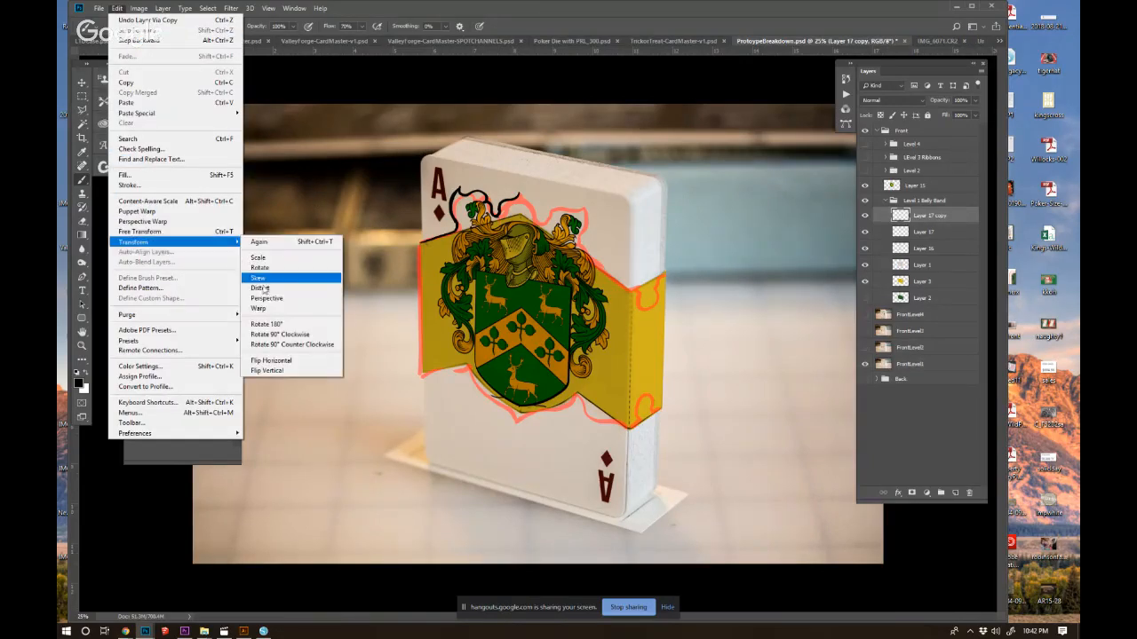
pyautogui.click(268, 344)
# Move and transform the flipped line to fit the right half of the band's upper edge in perspective.
pyautogui.click(82, 81)
pyautogui.hotkey('ctrl', 't')
pyautogui.moveTo(466, 226); pyautogui.dragTo(630, 216)
pyautogui.press('Up')
pyautogui.press('Left')
pyautogui.press('Left')
pyautogui.rightClick(628, 223)
pyautogui.click(626, 221)
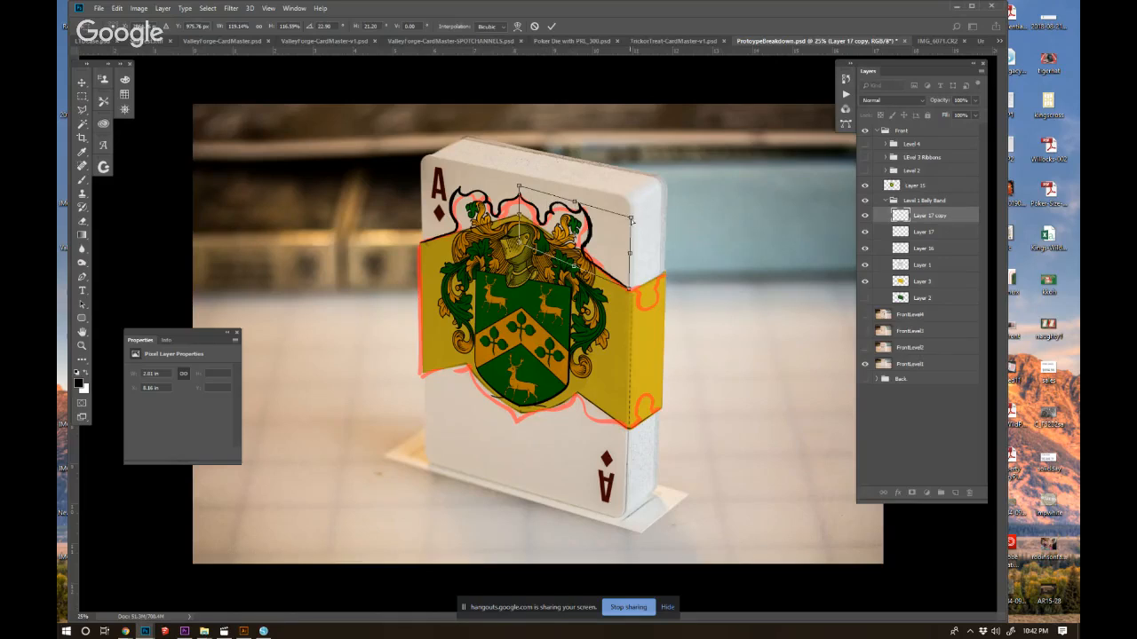
pyautogui.press('Escape')
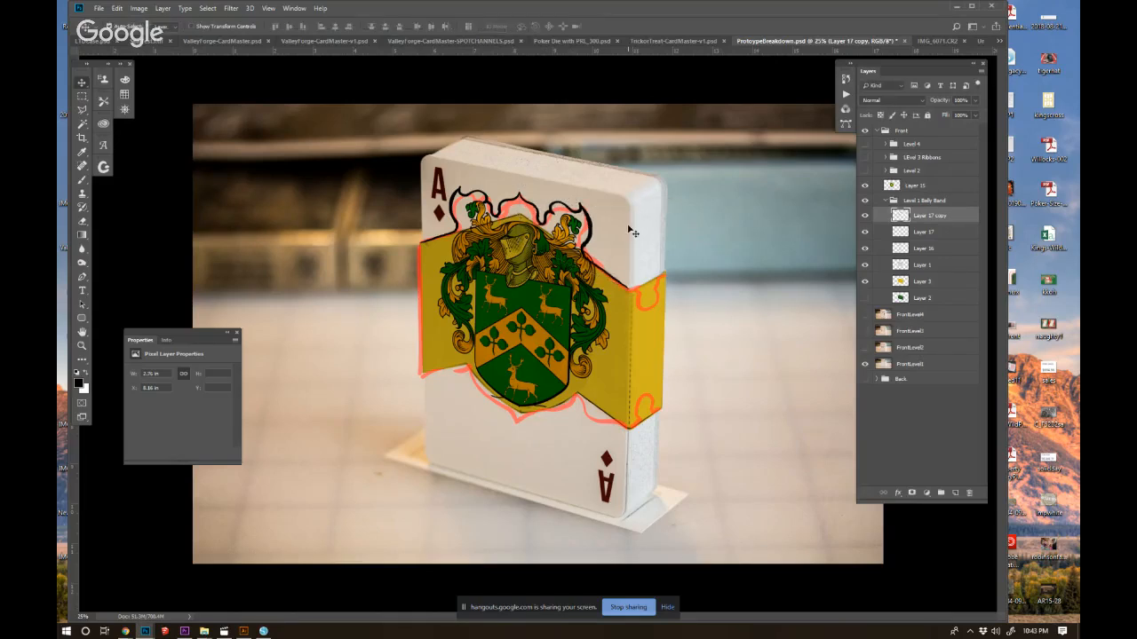
# Add a new layer and brush the band's lower edge, circular notches and right side outline in black.
pyautogui.click(82, 180)
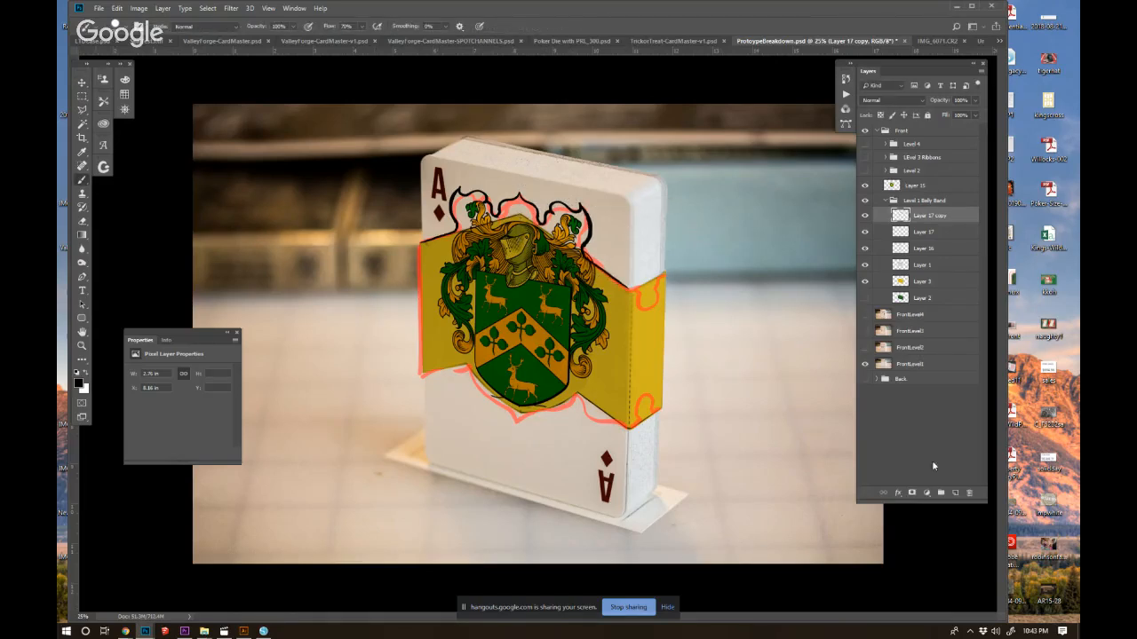
pyautogui.click(955, 493)
pyautogui.moveTo(423, 370)
pyautogui.mouseDown()
pyautogui.moveTo(480, 368)
pyautogui.moveTo(474, 387)
pyautogui.moveTo(515, 424)
pyautogui.moveTo(568, 401)
pyautogui.moveTo(575, 382)
pyautogui.moveTo(585, 411)
pyautogui.moveTo(626, 428)
pyautogui.moveTo(638, 425)
pyautogui.moveTo(635, 400)
pyautogui.moveTo(659, 410)
pyautogui.mouseUp()
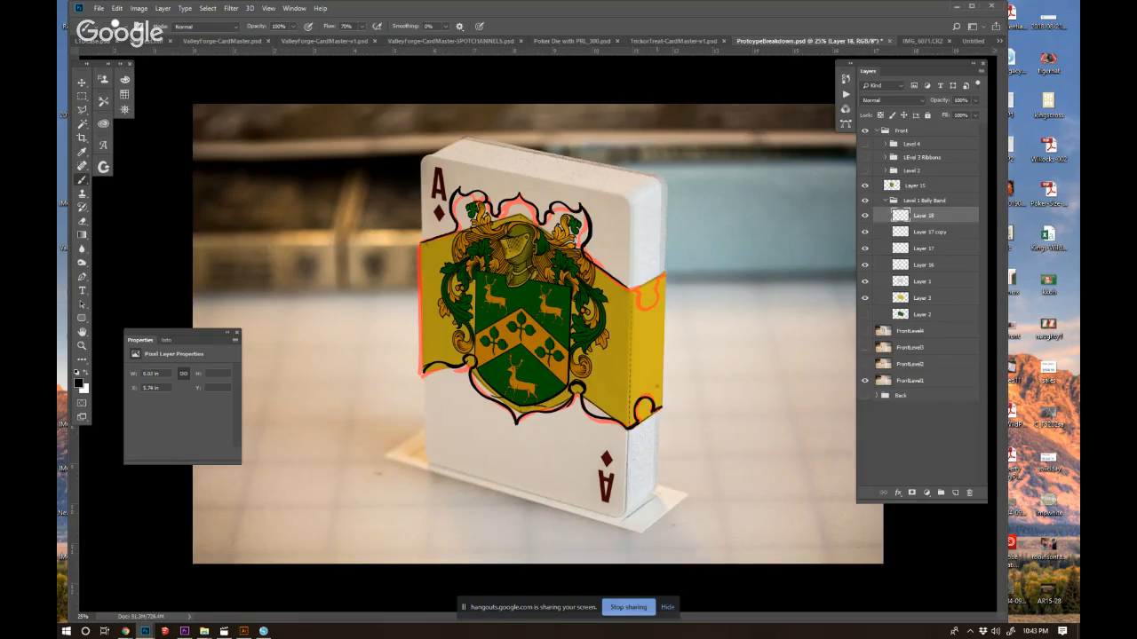
pyautogui.moveTo(665, 272); pyautogui.dragTo(662, 405)
pyautogui.moveTo(656, 279)
pyautogui.mouseDown()
pyautogui.moveTo(667, 272)
pyautogui.moveTo(636, 290)
pyautogui.moveTo(653, 305)
pyautogui.moveTo(627, 289)
pyautogui.mouseUp()
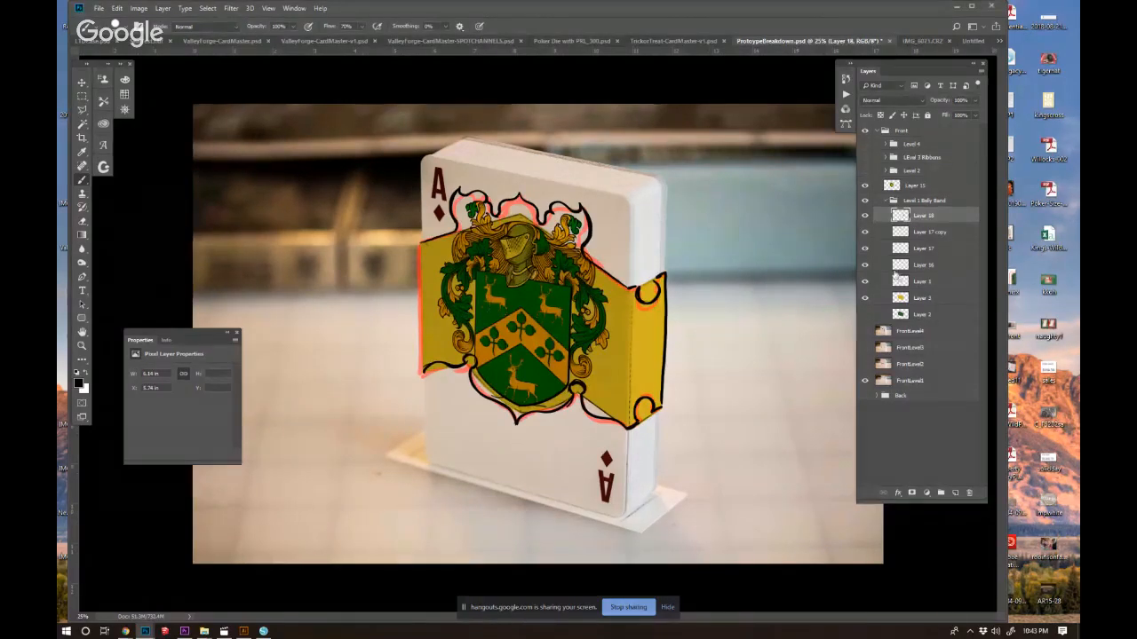
# Hide the crest and delete the red sketch layer, keeping the black outline layers.
pyautogui.click(865, 185)
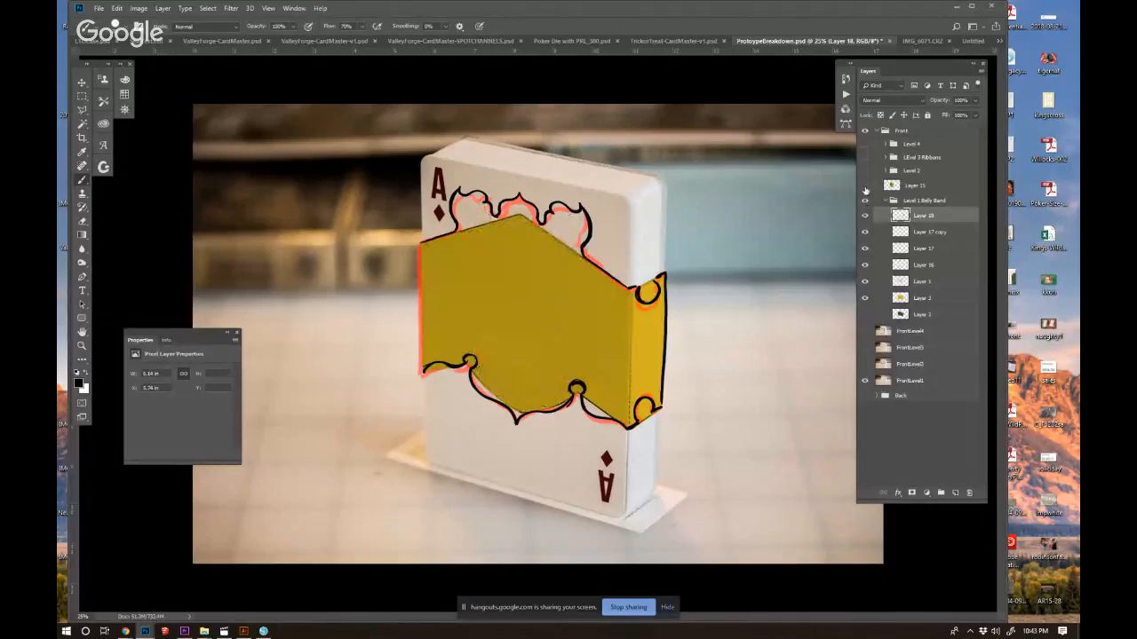
pyautogui.click(865, 250)
pyautogui.click(865, 250)
pyautogui.click(866, 265)
pyautogui.moveTo(920, 264); pyautogui.dragTo(970, 494)
# Select Layer 3, hide Layer 1 and paint the band's sampled yellow out to the new black outline.
pyautogui.click(906, 283)
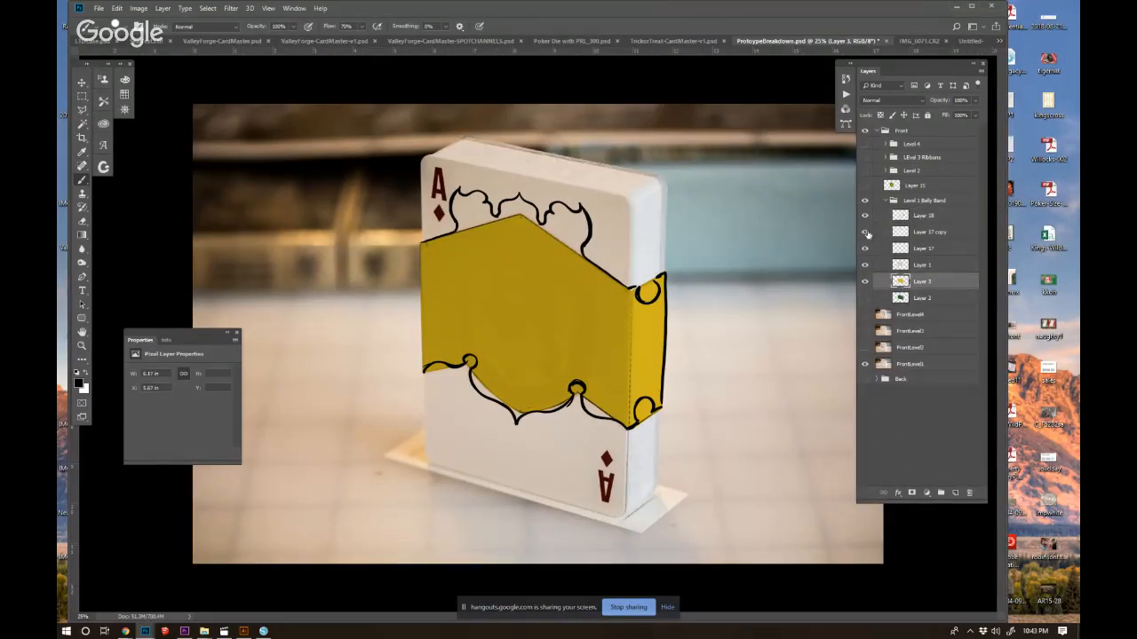
pyautogui.click(866, 266)
pyautogui.keyDown('alt'); pyautogui.click(554, 330); pyautogui.keyUp('alt')
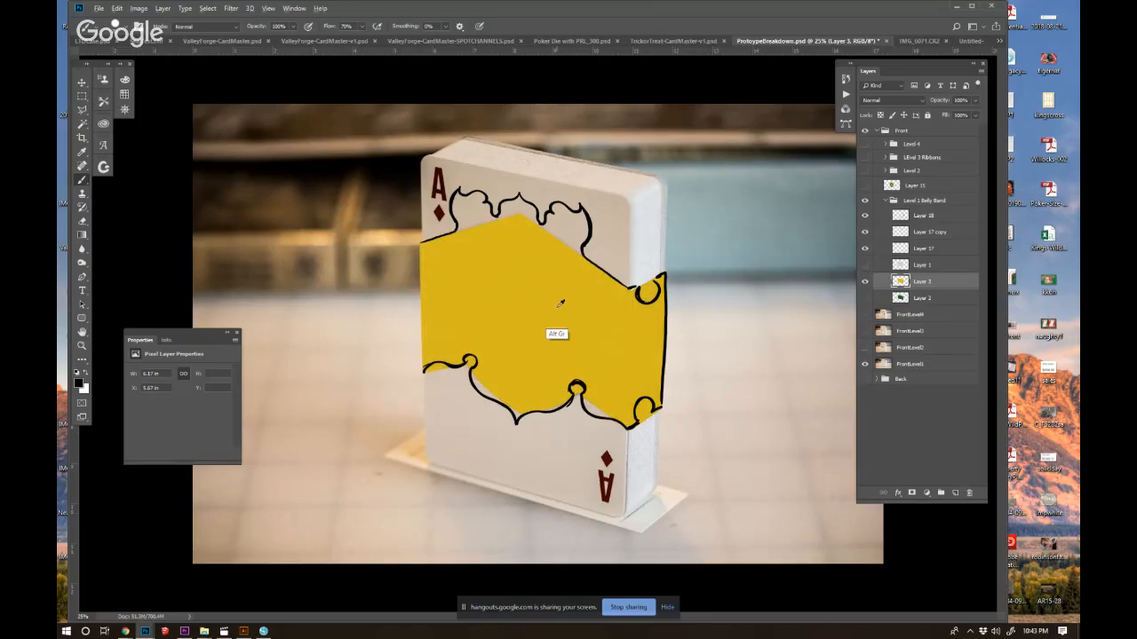
pyautogui.moveTo(494, 220)
pyautogui.mouseDown()
pyautogui.moveTo(466, 199)
pyautogui.moveTo(455, 214)
pyautogui.moveTo(458, 235)
pyautogui.moveTo(463, 220)
pyautogui.moveTo(482, 212)
pyautogui.moveTo(470, 217)
pyautogui.moveTo(495, 225)
pyautogui.moveTo(513, 204)
pyautogui.moveTo(535, 223)
pyautogui.moveTo(528, 214)
pyautogui.moveTo(500, 220)
pyautogui.moveTo(562, 211)
pyautogui.mouseUp()
pyautogui.moveTo(577, 214)
pyautogui.mouseDown()
pyautogui.moveTo(579, 254)
pyautogui.moveTo(562, 215)
pyautogui.moveTo(553, 233)
pyautogui.mouseUp()
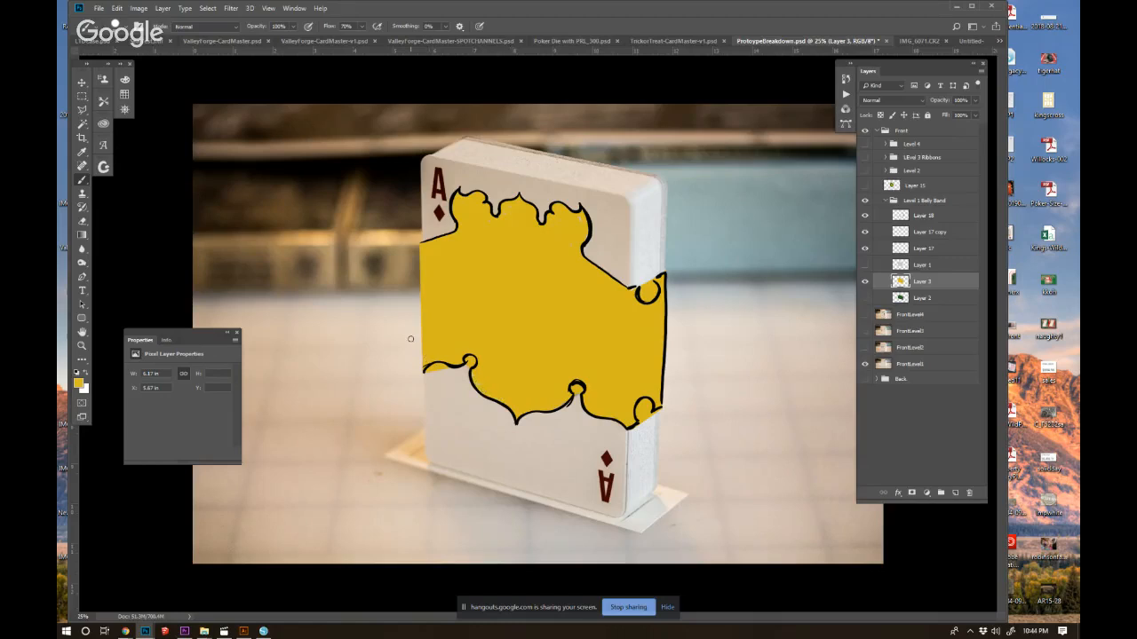
# Erase the yellow below the lower left edge and inside the four circular notches on Layer 3.
pyautogui.press('e')
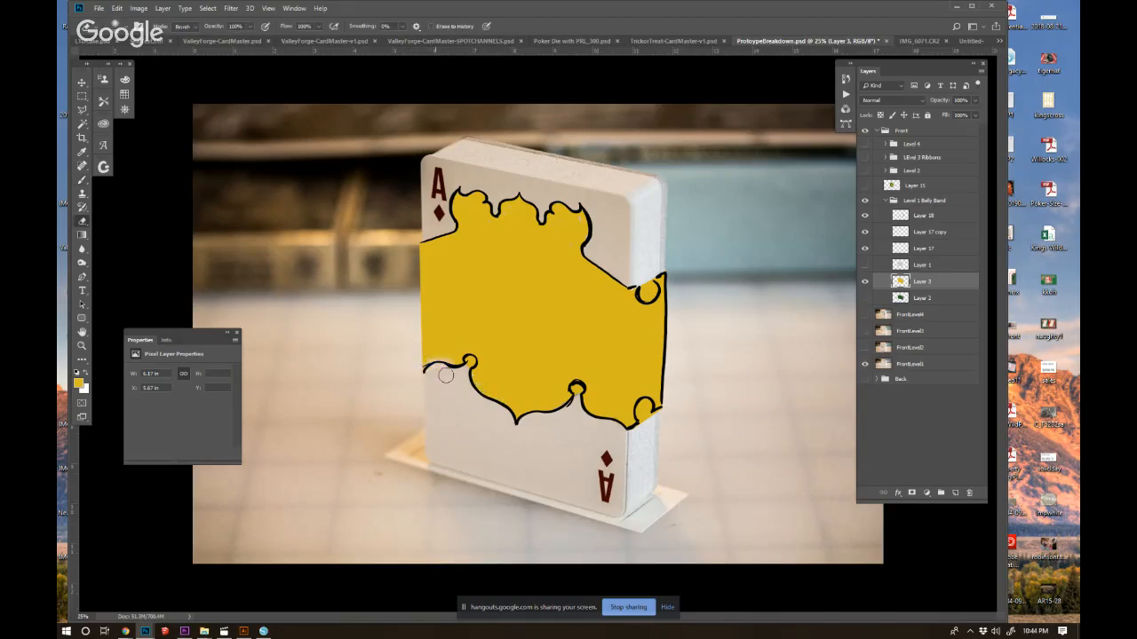
pyautogui.hotkey('ctrl', 'z')
pyautogui.click(108, 26)
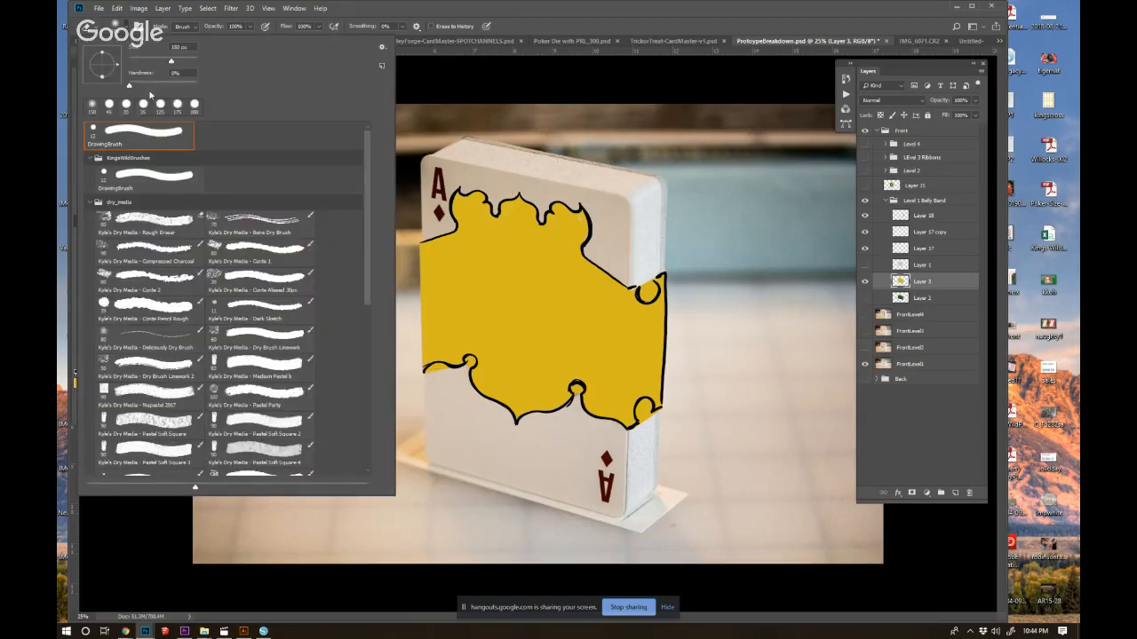
pyautogui.click(426, 387)
pyautogui.moveTo(429, 378); pyautogui.dragTo(433, 369)
pyautogui.click(469, 362)
pyautogui.click(576, 388)
pyautogui.click(641, 412)
pyautogui.moveTo(641, 412); pyautogui.dragTo(643, 411)
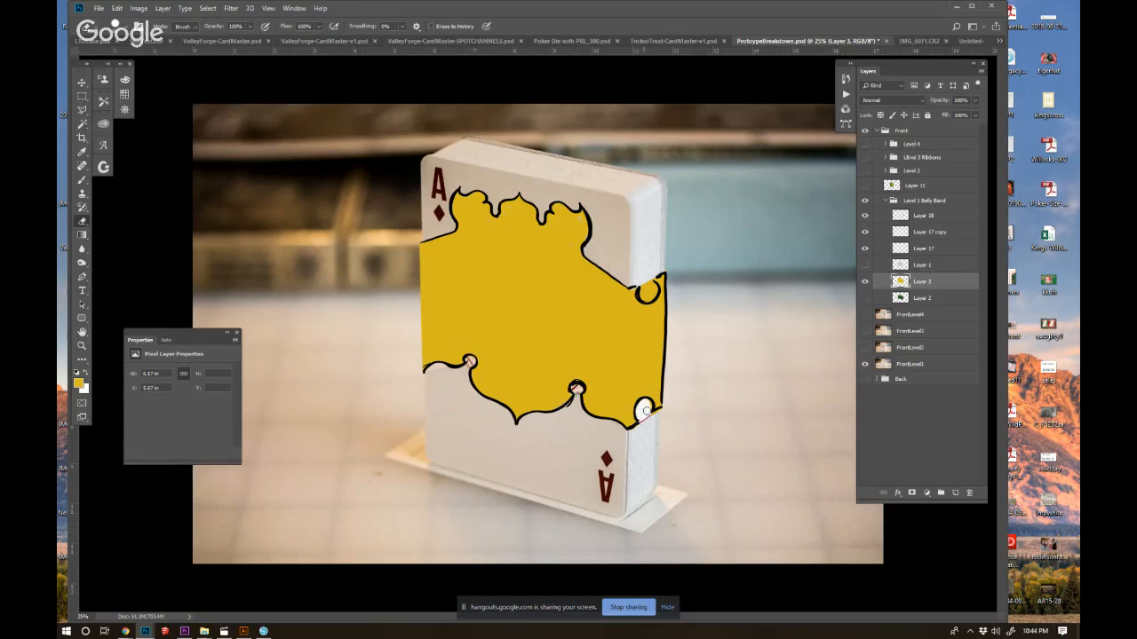
pyautogui.moveTo(647, 290); pyautogui.dragTo(651, 289)
# Show Layer 1, hide the yellow Layer 3 and make Layer 1 the active layer.
pyautogui.click(865, 265)
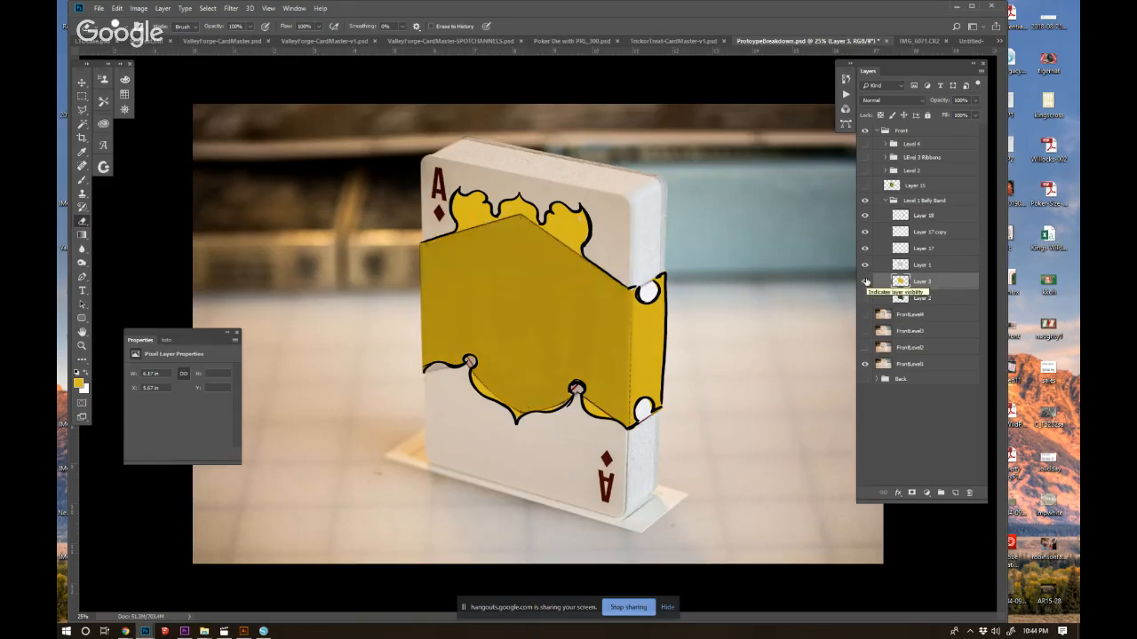
pyautogui.click(866, 281)
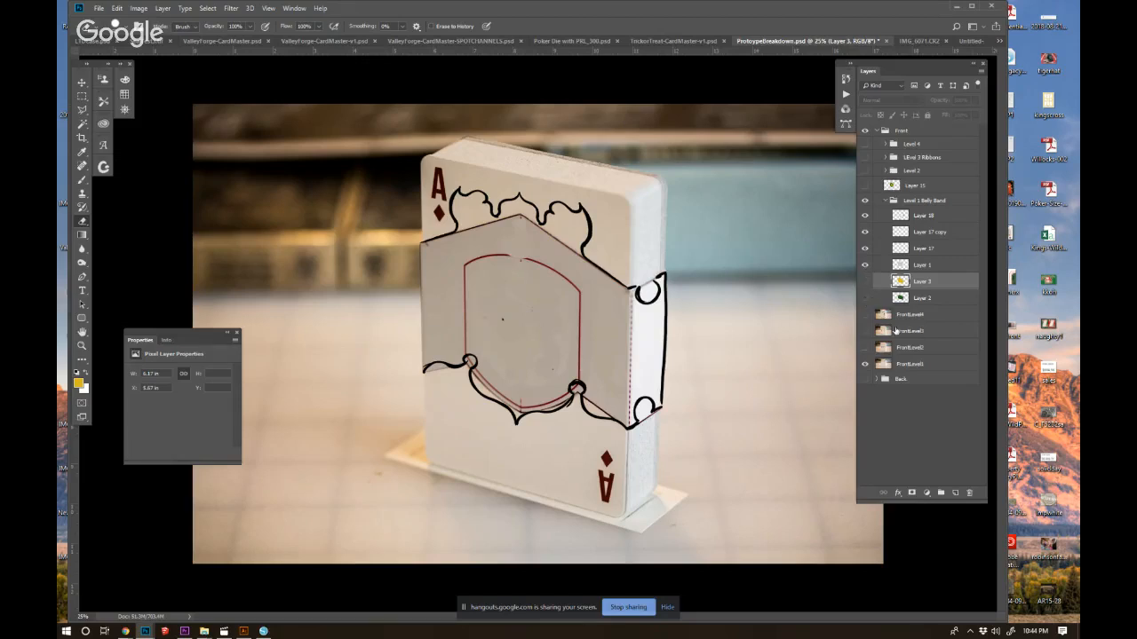
pyautogui.click(901, 266)
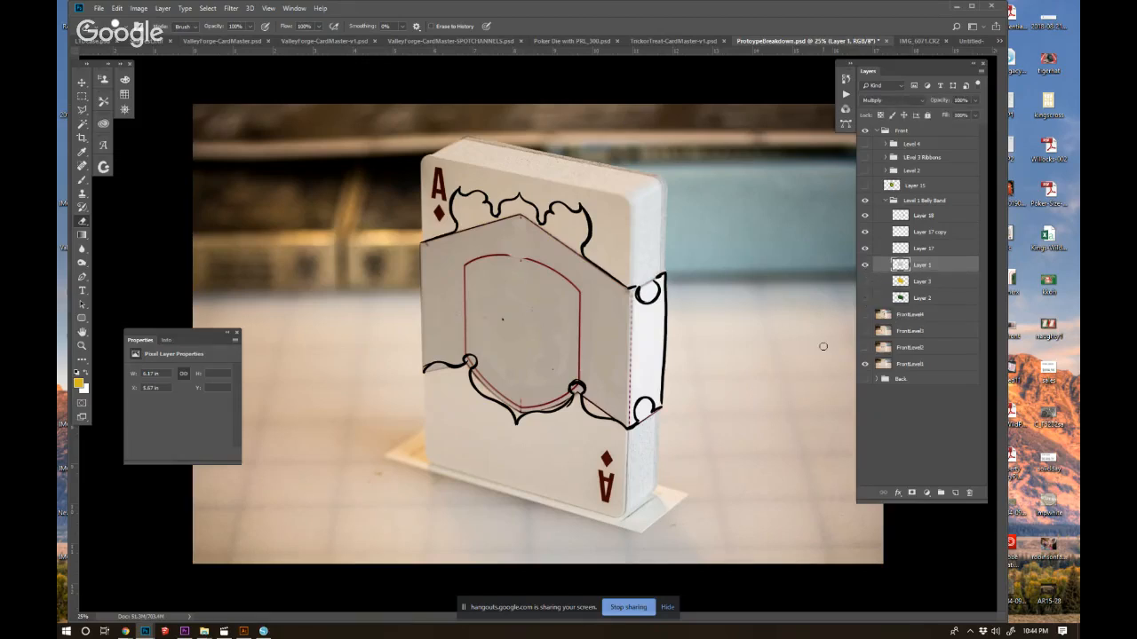
# Try painting over the red shield outline on Layer 1 with a sampled beige, then undo the stroke.
pyautogui.click(82, 152)
pyautogui.press('b')
pyautogui.keyDown('alt'); pyautogui.click(498, 239); pyautogui.keyUp('alt')
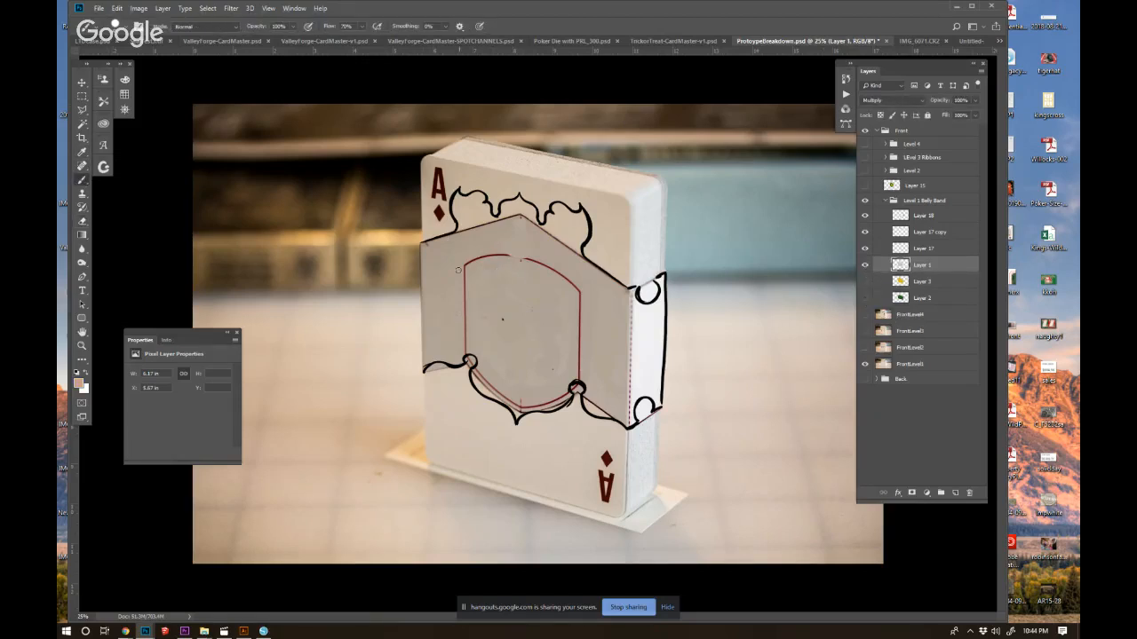
pyautogui.moveTo(460, 269)
pyautogui.mouseDown()
pyautogui.moveTo(541, 261)
pyautogui.moveTo(580, 288)
pyautogui.mouseUp()
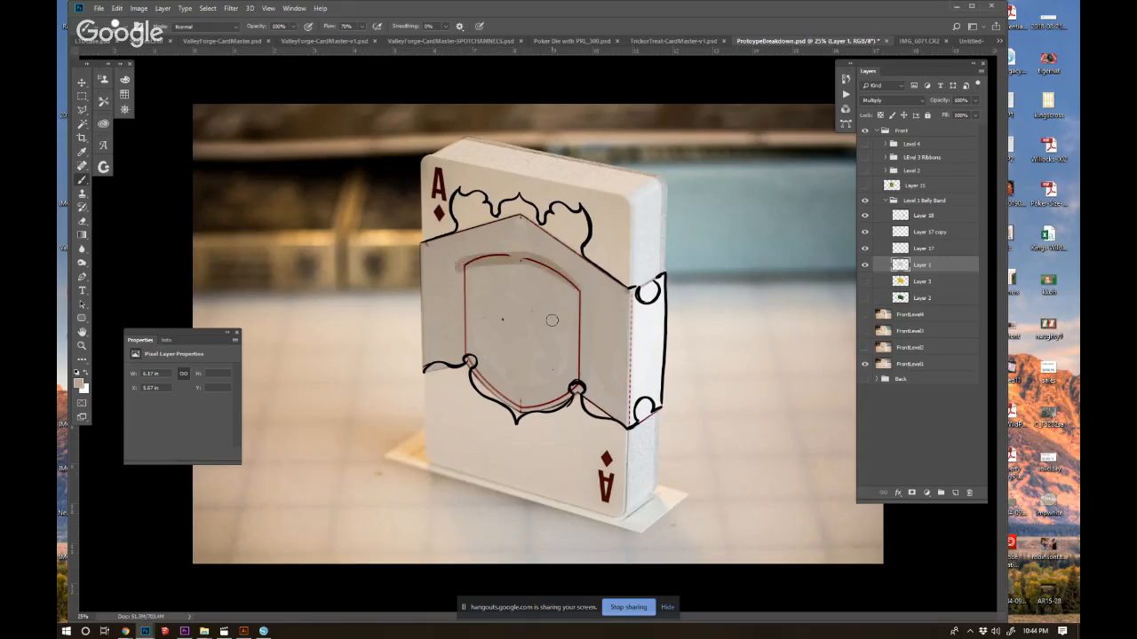
pyautogui.hotkey('ctrl', 'z')
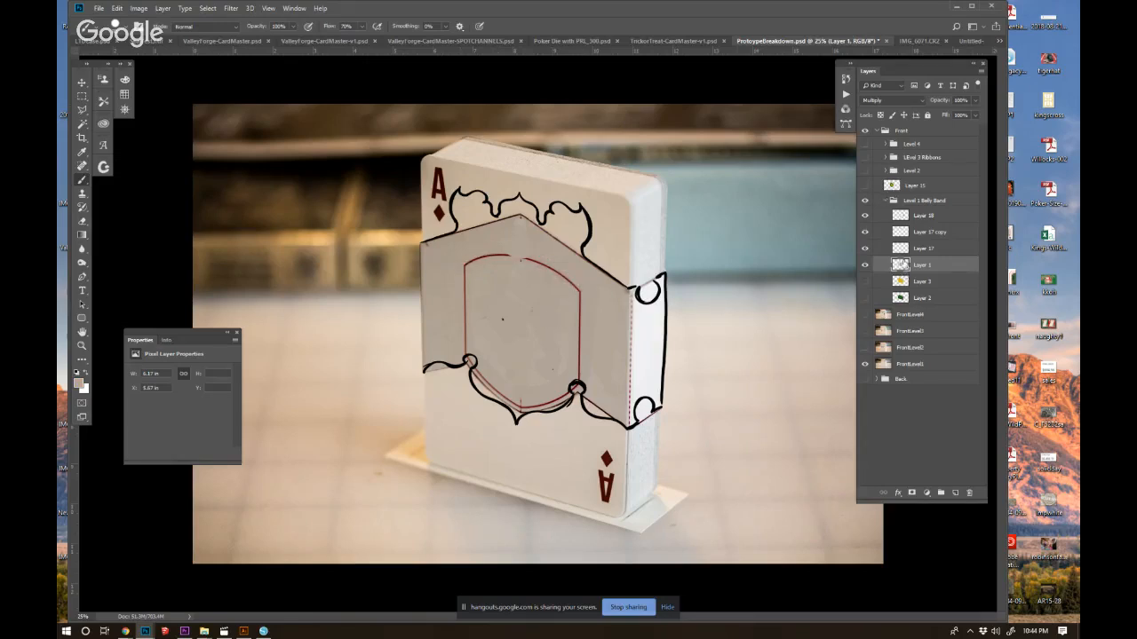
# Set Layer 1 to Normal blending and paint the band's sampled light grey out to the black outline.
pyautogui.click(891, 100)
pyautogui.click(875, 104)
pyautogui.keyDown('alt'); pyautogui.click(581, 316); pyautogui.keyUp('alt')
pyautogui.moveTo(488, 220)
pyautogui.mouseDown()
pyautogui.moveTo(459, 200)
pyautogui.moveTo(473, 218)
pyautogui.moveTo(465, 233)
pyautogui.moveTo(515, 205)
pyautogui.moveTo(538, 237)
pyautogui.moveTo(555, 209)
pyautogui.moveTo(580, 217)
pyautogui.moveTo(575, 259)
pyautogui.moveTo(572, 235)
pyautogui.moveTo(563, 250)
pyautogui.moveTo(579, 260)
pyautogui.moveTo(546, 200)
pyautogui.mouseUp()
pyautogui.moveTo(539, 396)
pyautogui.mouseDown()
pyautogui.moveTo(555, 406)
pyautogui.moveTo(520, 412)
pyautogui.moveTo(475, 375)
pyautogui.mouseUp()
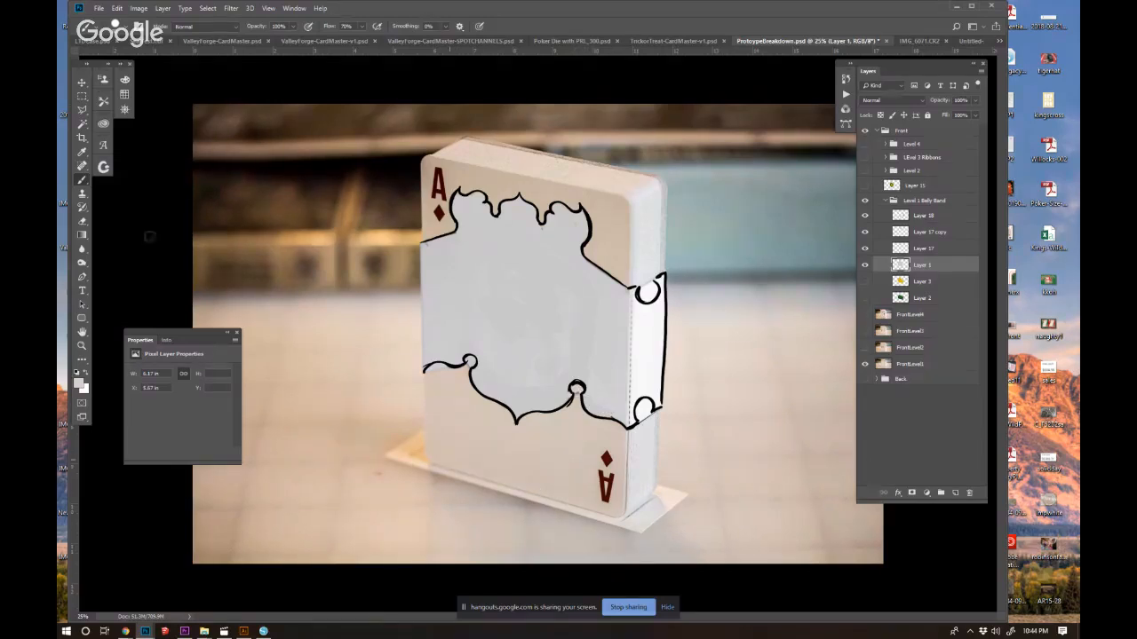
# Erase the grey inside the circular notches along the band's lower edge on Layer 1.
pyautogui.press('e')
pyautogui.moveTo(470, 360); pyautogui.dragTo(470, 363)
pyautogui.moveTo(576, 388); pyautogui.dragTo(579, 389)
pyautogui.moveTo(644, 402); pyautogui.dragTo(640, 416)
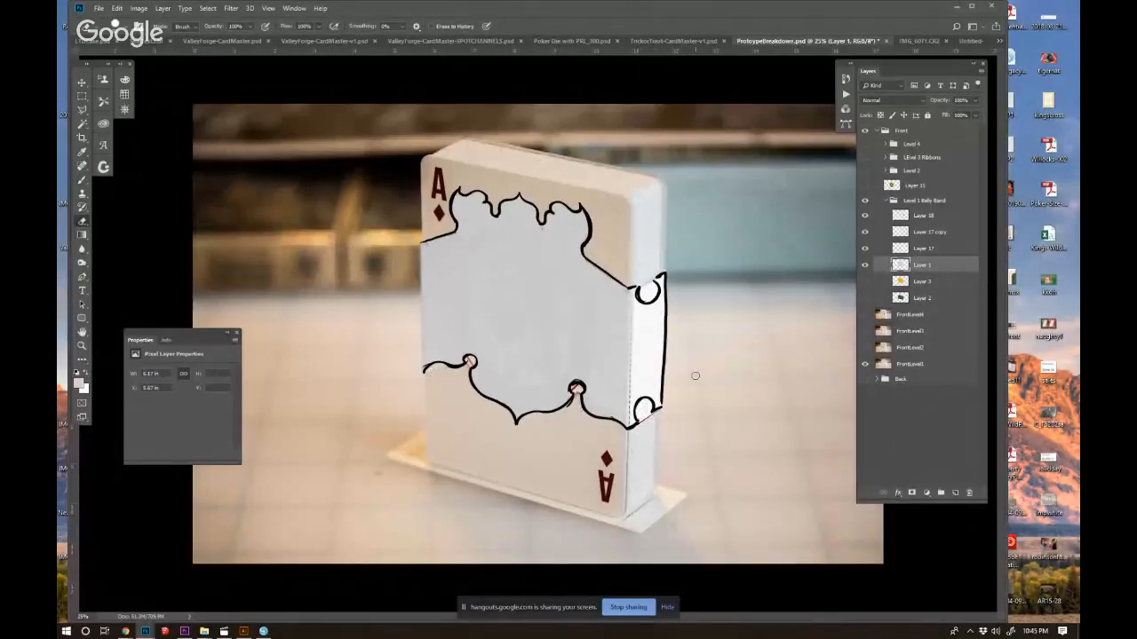
# Show the yellow and green fill layers and return Layer 1 to Multiply blending.
pyautogui.click(865, 281)
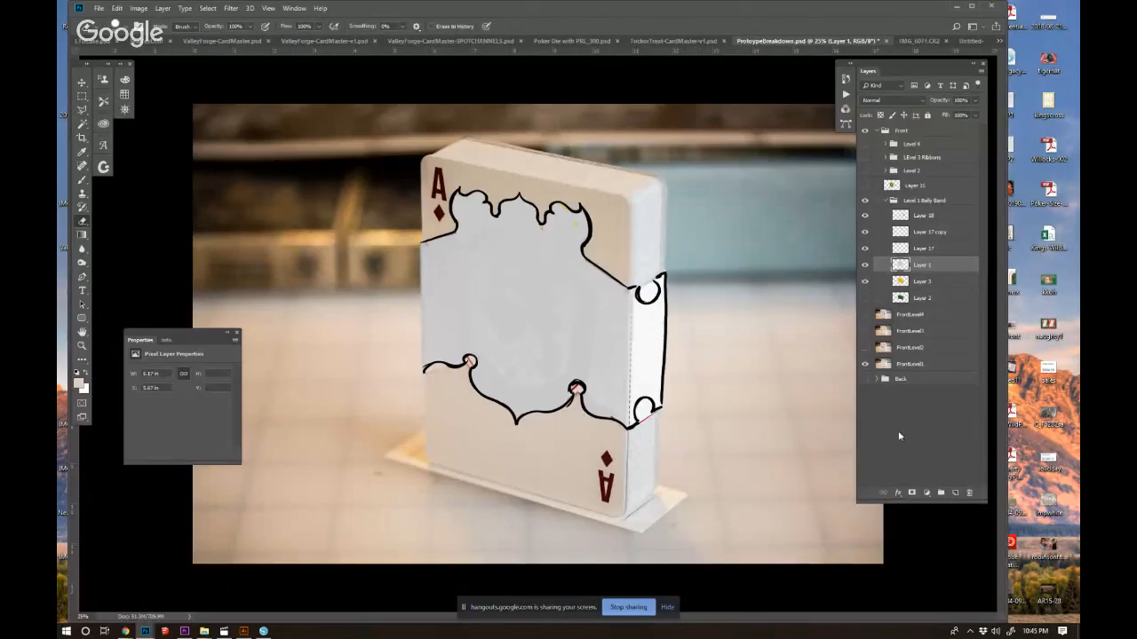
pyautogui.click(865, 298)
pyautogui.click(870, 102)
pyautogui.click(866, 143)
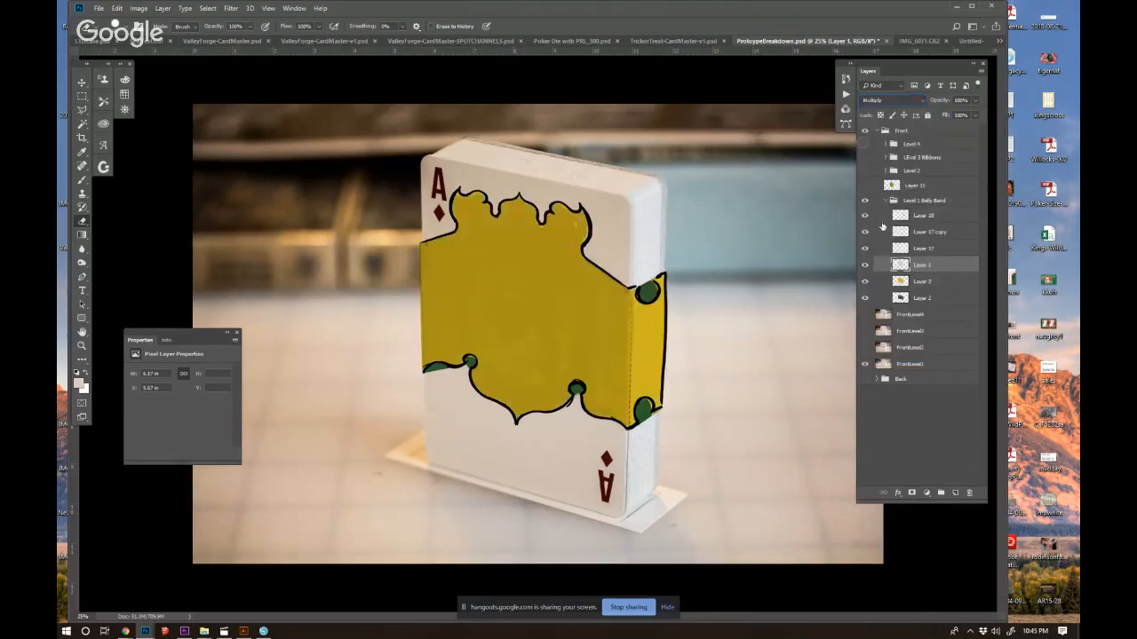
# Hide the green Layer 2 and clone the clean card side over the band's upper side notch.
pyautogui.click(865, 297)
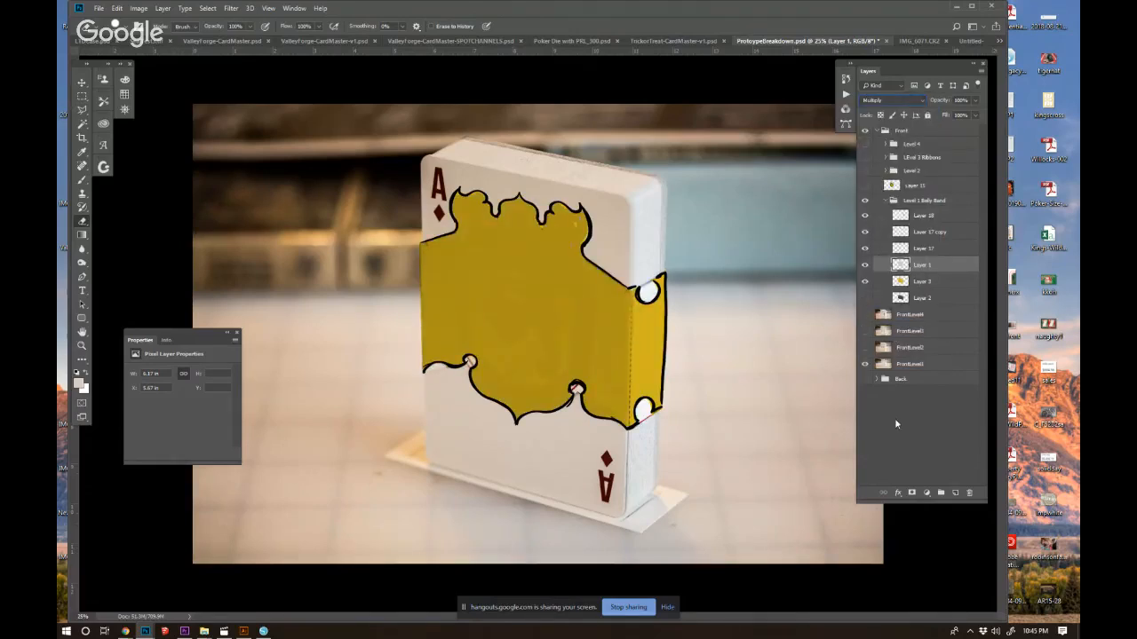
pyautogui.click(885, 365)
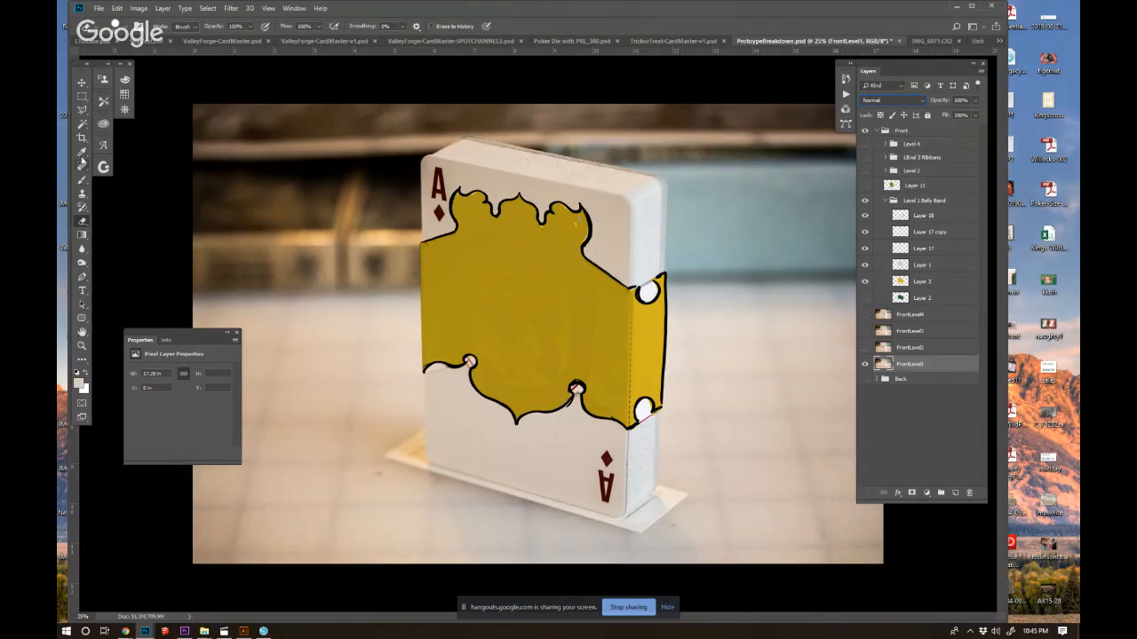
pyautogui.click(82, 194)
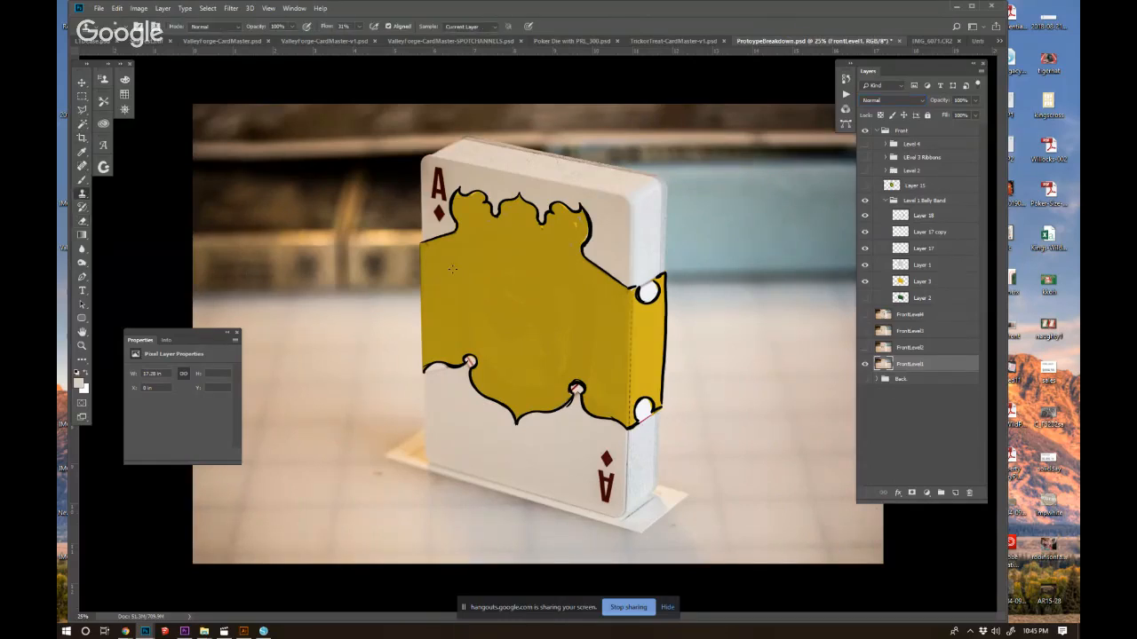
pyautogui.keyDown('ctrl'); pyautogui.click(651, 333); pyautogui.keyUp('ctrl')
pyautogui.keyDown('alt'); pyautogui.click(646, 268); pyautogui.keyUp('alt')
pyautogui.moveTo(651, 285); pyautogui.dragTo(653, 288)
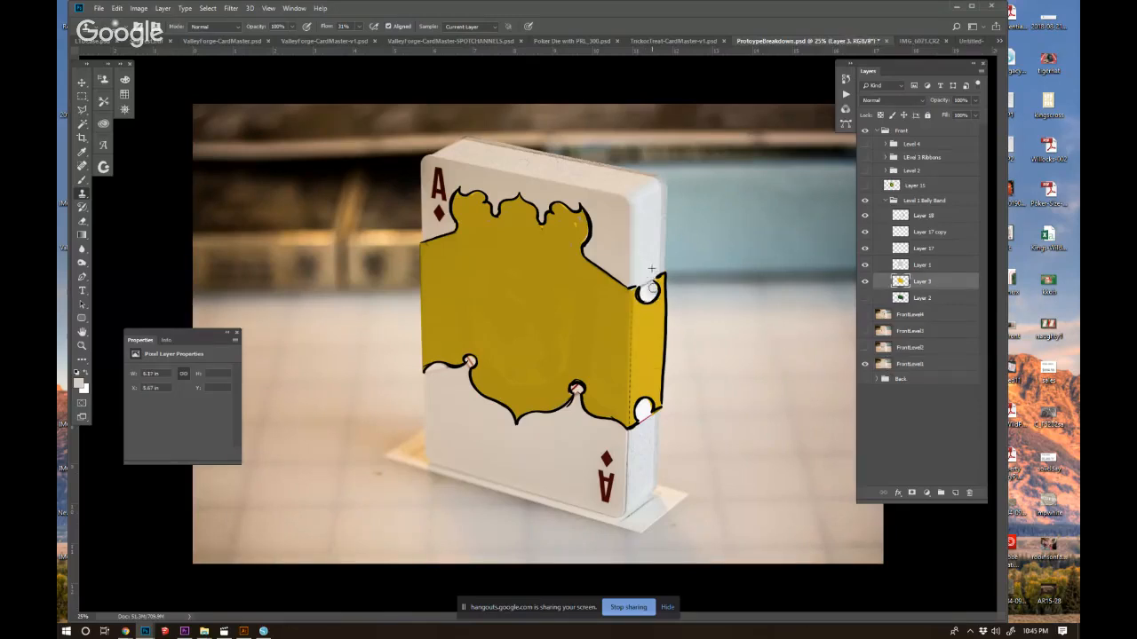
# Try to clone clean card surface over the red marks inside the notches along the band's lower edge.
pyautogui.keyDown('alt'); pyautogui.click(643, 449); pyautogui.keyUp('alt')
pyautogui.moveTo(646, 405); pyautogui.dragTo(641, 422)
pyautogui.keyDown('alt'); pyautogui.click(573, 416); pyautogui.keyUp('alt')
pyautogui.moveTo(575, 387); pyautogui.dragTo(575, 392)
pyautogui.keyDown('alt'); pyautogui.click(454, 414); pyautogui.keyUp('alt')
pyautogui.moveTo(470, 358); pyautogui.dragTo(433, 370)
pyautogui.keyDown('alt'); pyautogui.click(455, 403); pyautogui.keyUp('alt')
# Toggle the belly band layers and the FrontLevel1 photo off and on to check where the cloned pixels are.
pyautogui.click(897, 267)
pyautogui.click(863, 266)
pyautogui.click(864, 266)
pyautogui.click(865, 249)
pyautogui.click(864, 249)
pyautogui.click(863, 233)
pyautogui.click(863, 232)
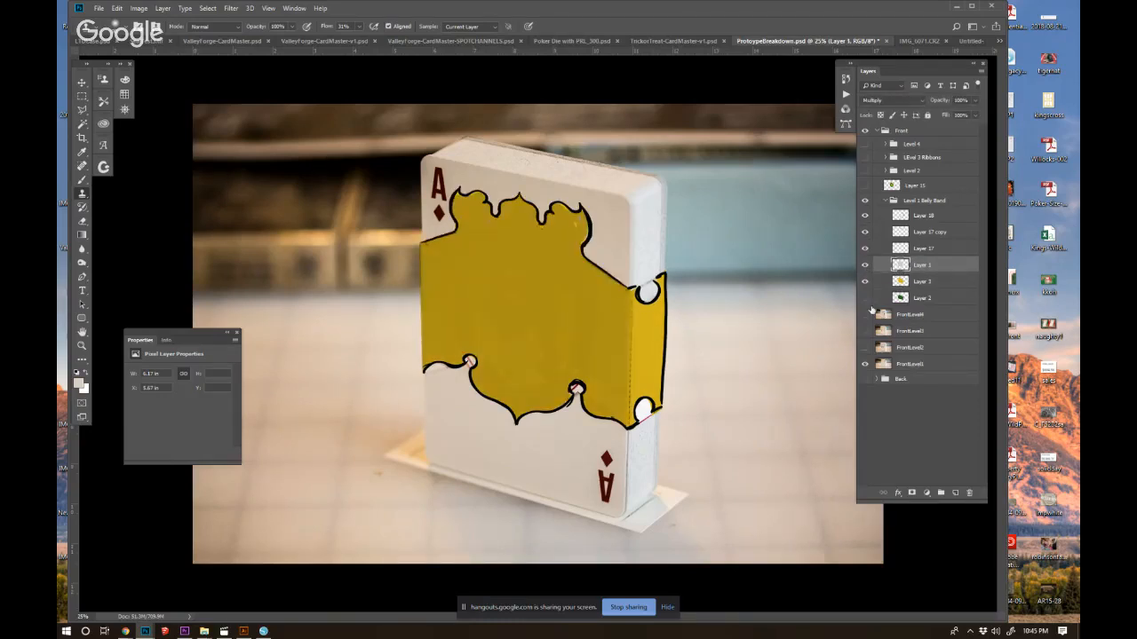
pyautogui.click(864, 365)
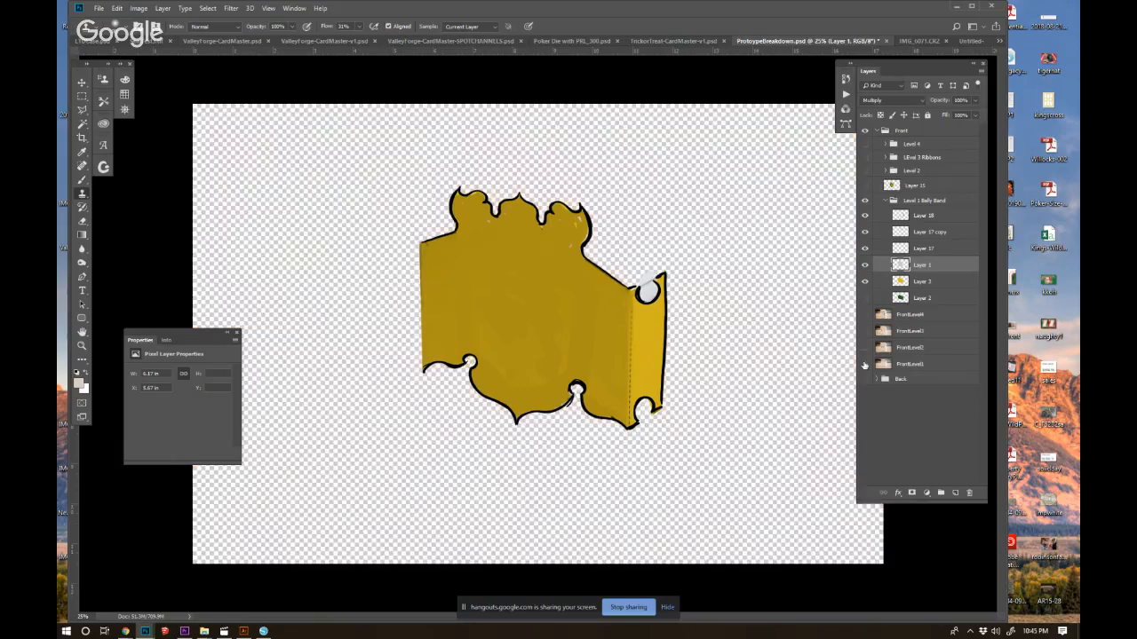
pyautogui.click(865, 365)
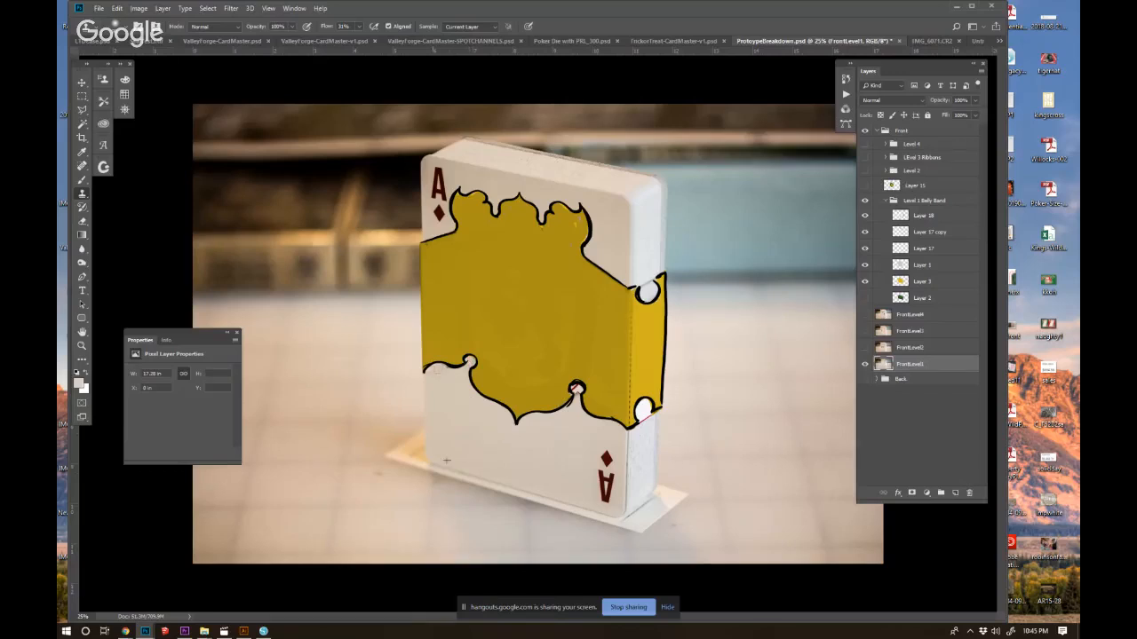
# Clone clean card surface over the red marks inside the band's lower notches on the FrontLevel1 photo.
pyautogui.keyDown('alt'); pyautogui.click(512, 442); pyautogui.keyUp('alt')
pyautogui.moveTo(432, 371); pyautogui.dragTo(449, 389)
pyautogui.press('b')
pyautogui.keyDown('alt'); pyautogui.click(550, 441); pyautogui.keyUp('alt')
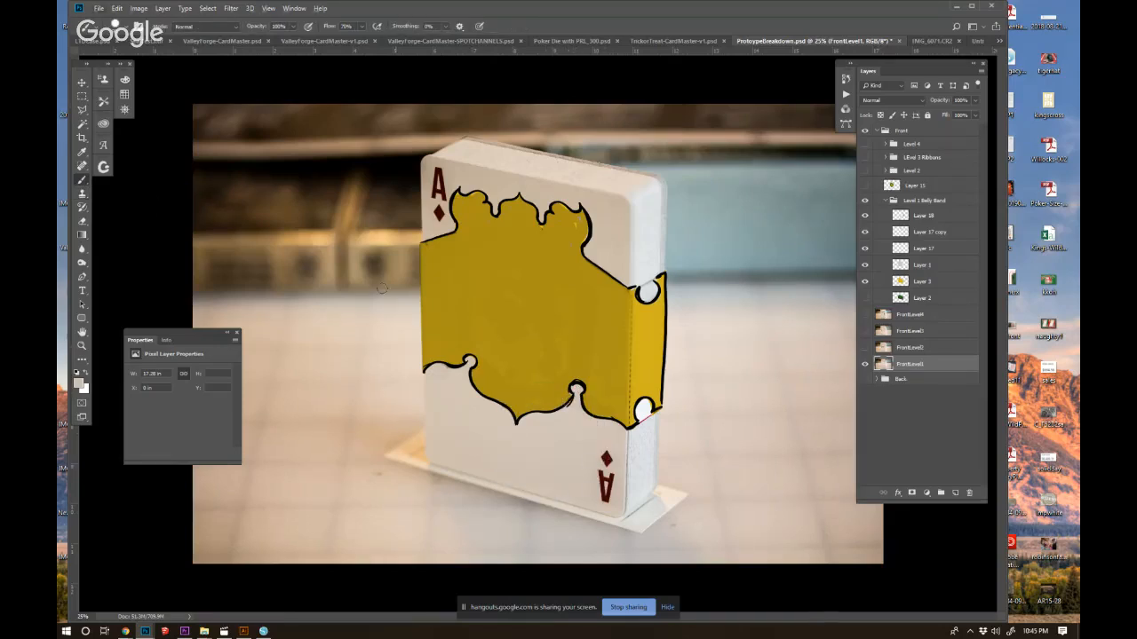
pyautogui.press('s')
pyautogui.keyDown('alt'); pyautogui.click(641, 483); pyautogui.keyUp('alt')
pyautogui.moveTo(644, 407); pyautogui.dragTo(643, 422)
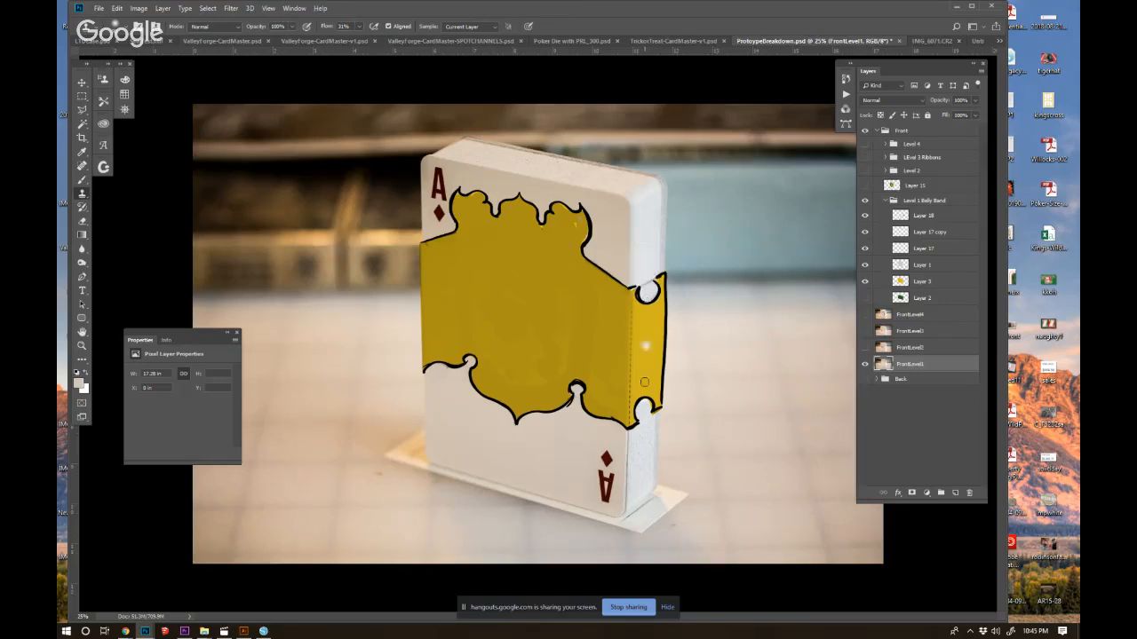
# Erase the stray cloned grey inside the upper side notch on Layer 1, keeping the layer in Multiply.
pyautogui.click(865, 266)
pyautogui.click(878, 269)
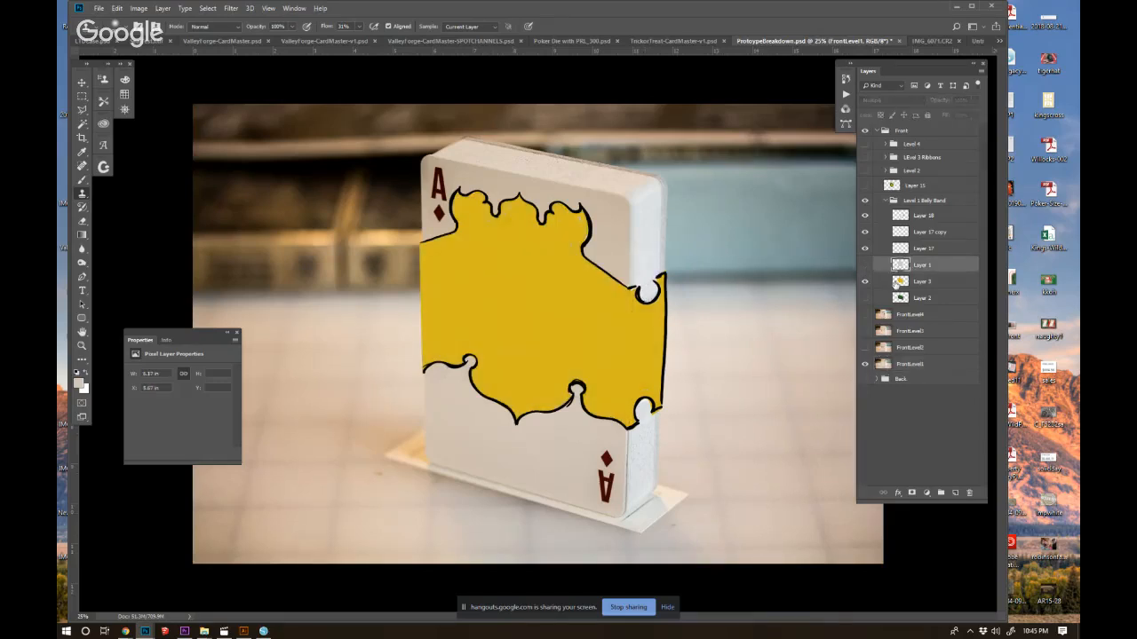
pyautogui.hotkey('shift', 'alt', 'm')
pyautogui.click(82, 221)
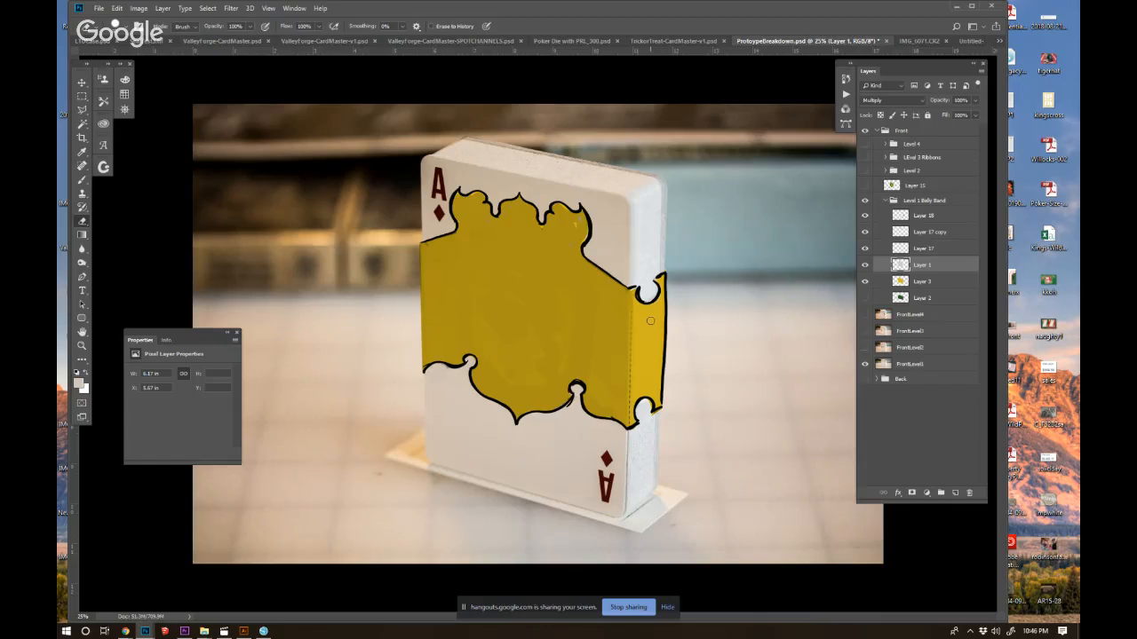
# Show the crest on Layer 15, move it to the top of the Level 1 Belly Band group and reduce its opacity to a faint tint.
pyautogui.click(888, 201)
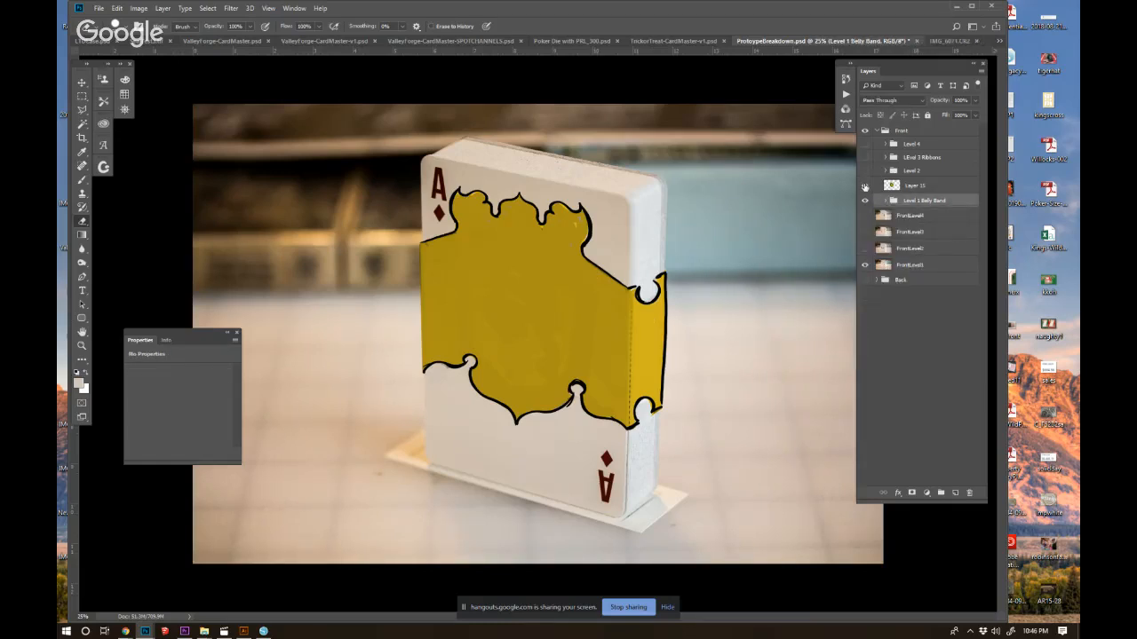
pyautogui.click(866, 186)
pyautogui.click(916, 187)
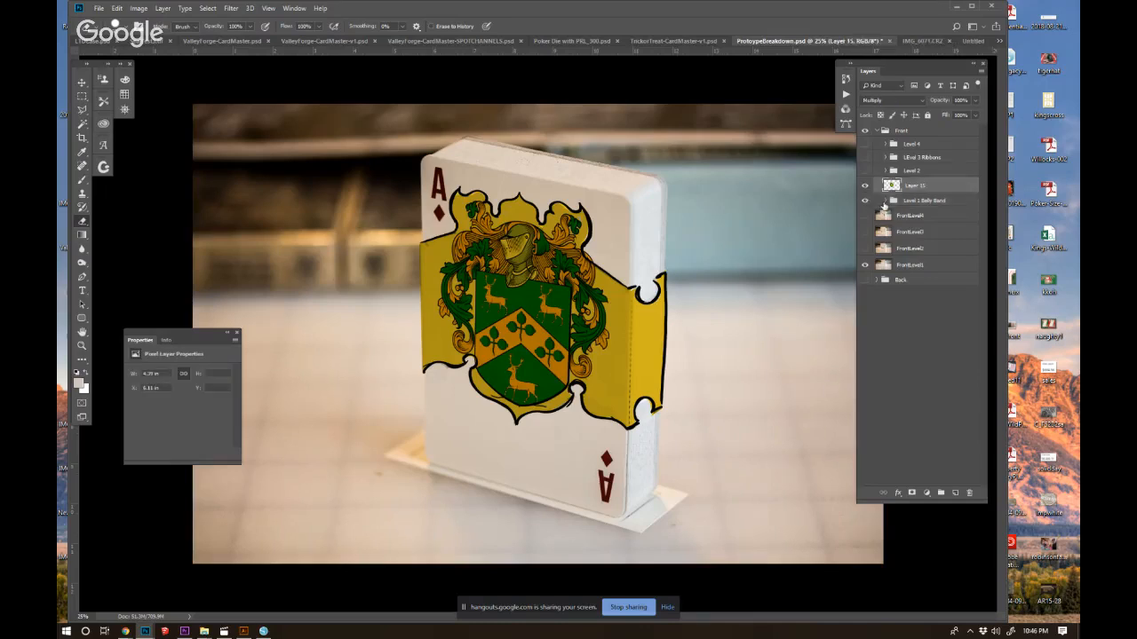
pyautogui.click(885, 202)
pyautogui.moveTo(927, 189); pyautogui.dragTo(931, 207)
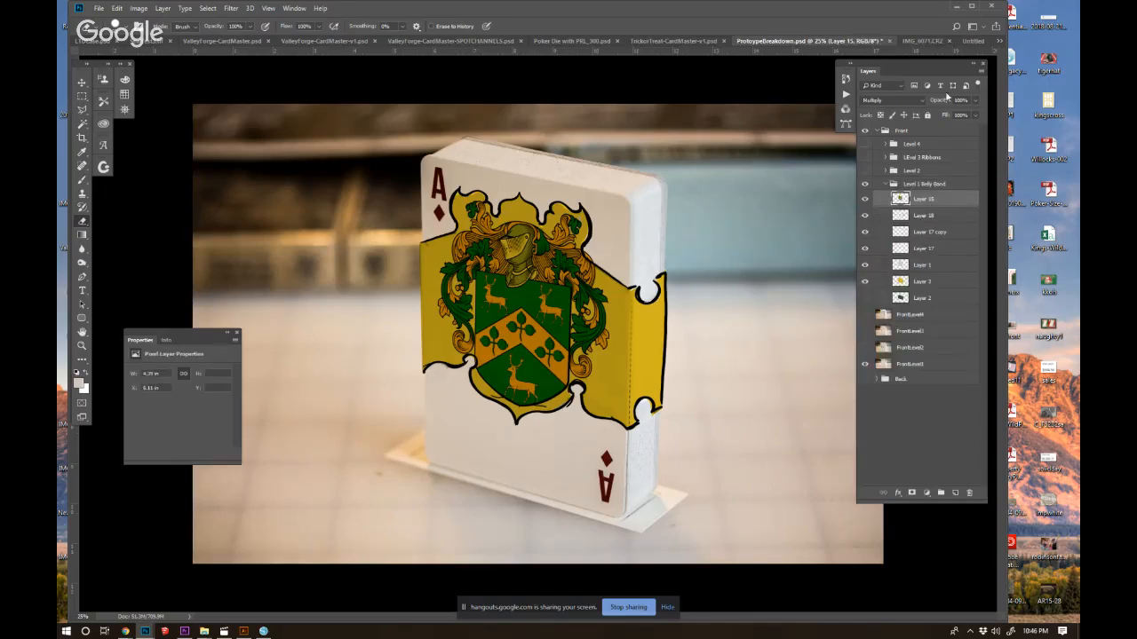
pyautogui.moveTo(938, 105); pyautogui.dragTo(896, 107)
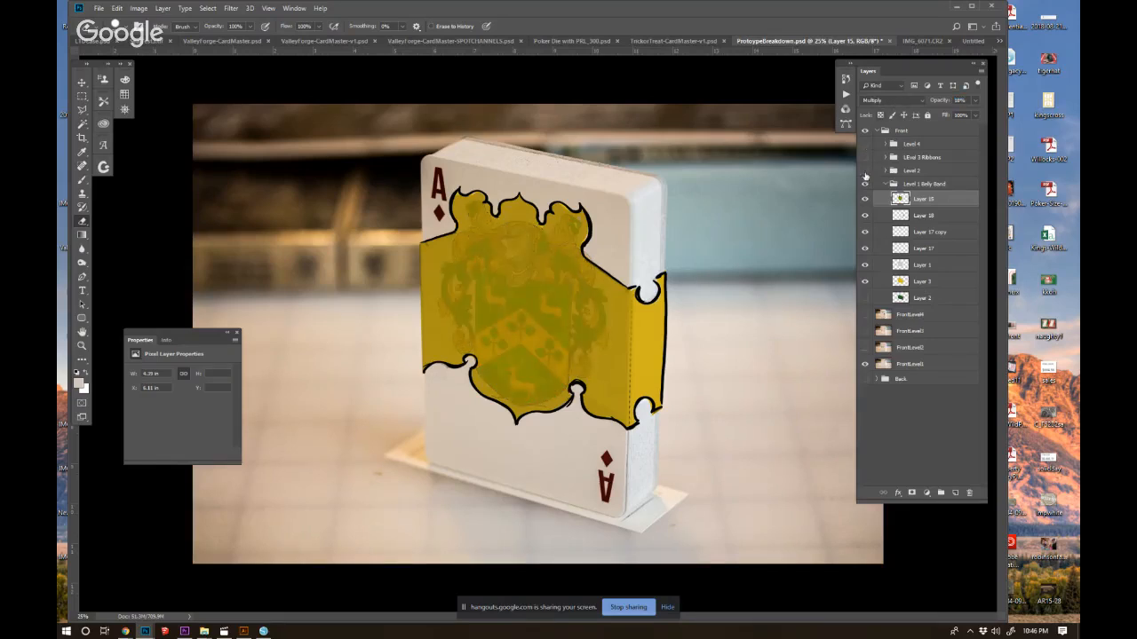
# Show the green Level 2 group and lower its opacity to 73% so the belly band shows through.
pyautogui.click(865, 171)
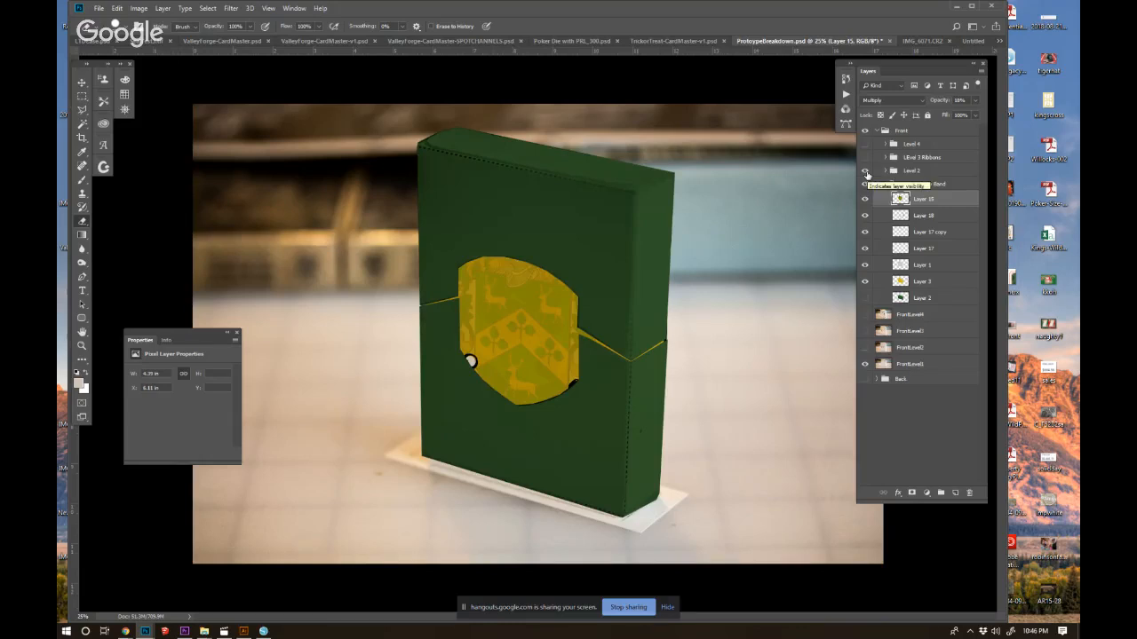
pyautogui.click(867, 175)
pyautogui.click(867, 175)
pyautogui.click(902, 171)
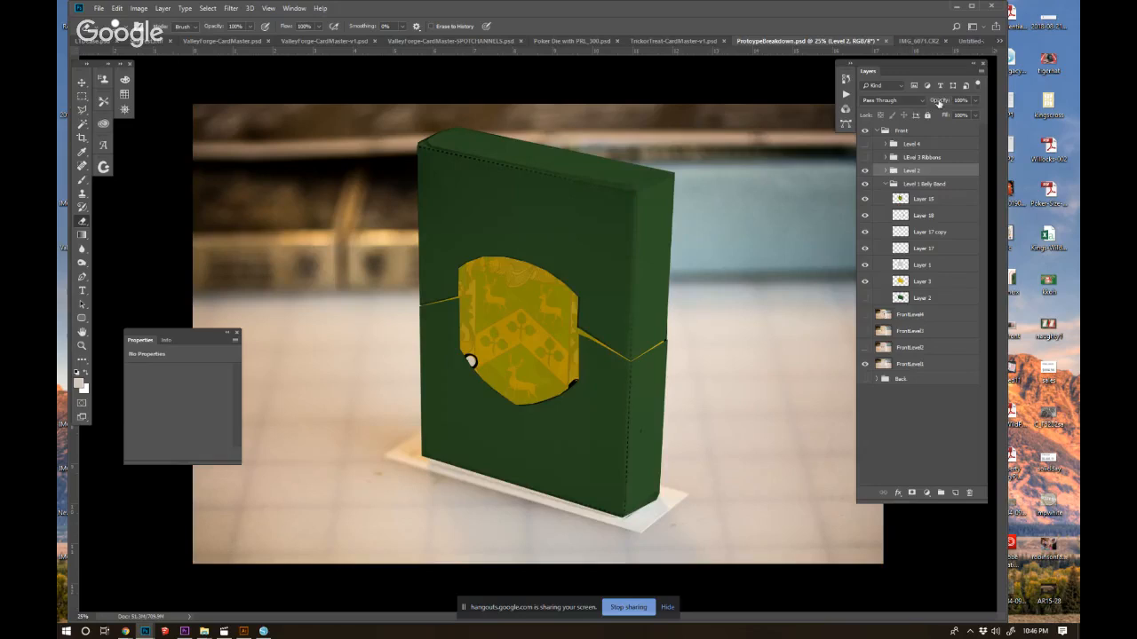
pyautogui.moveTo(939, 104); pyautogui.dragTo(925, 104)
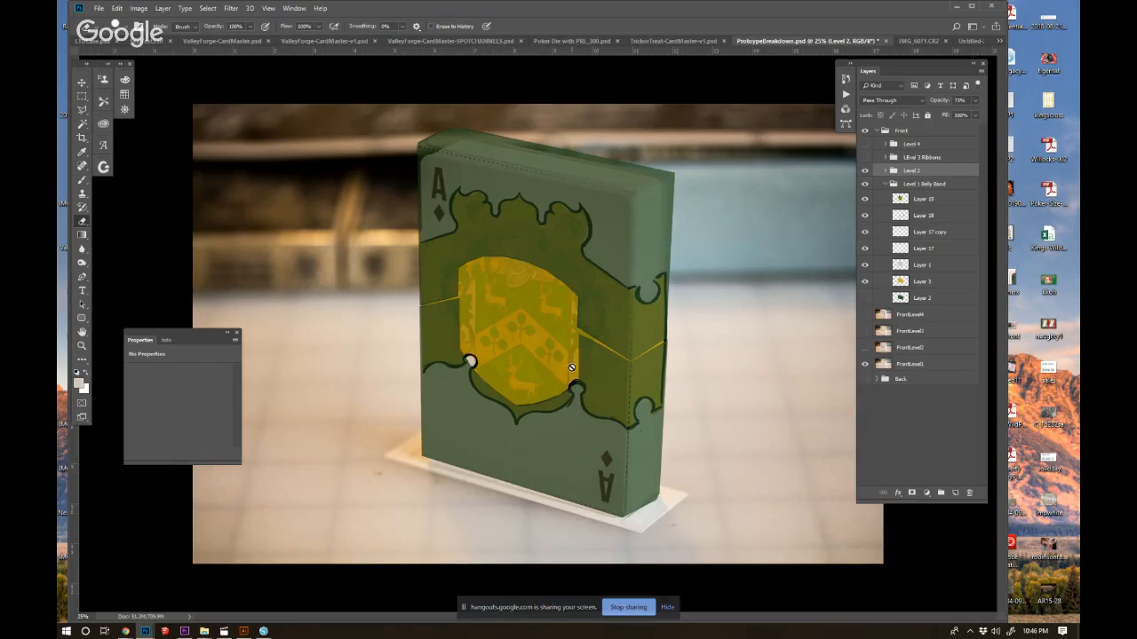
# Add a new layer above TopCap in the Level 2 group and set the painting colour to black.
pyautogui.click(83, 180)
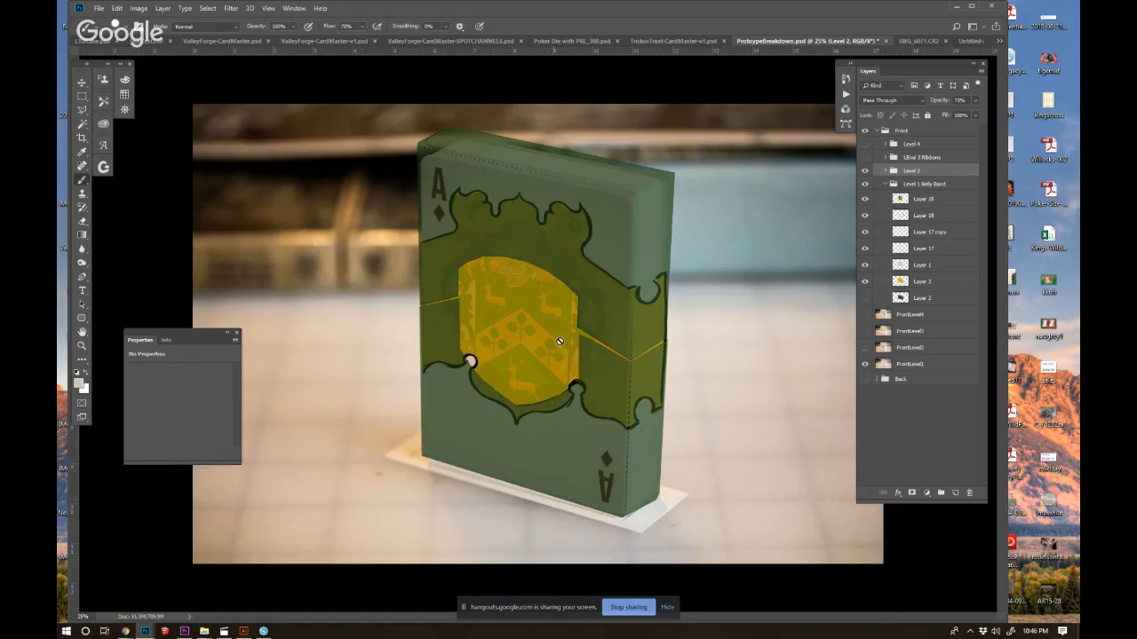
pyautogui.click(906, 198)
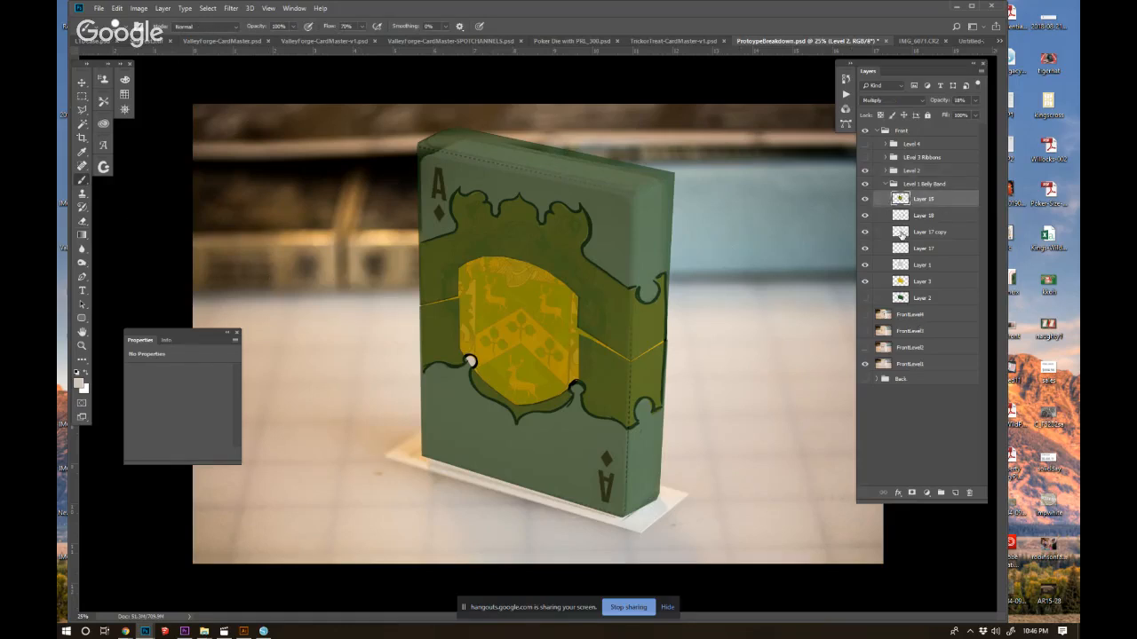
pyautogui.click(886, 171)
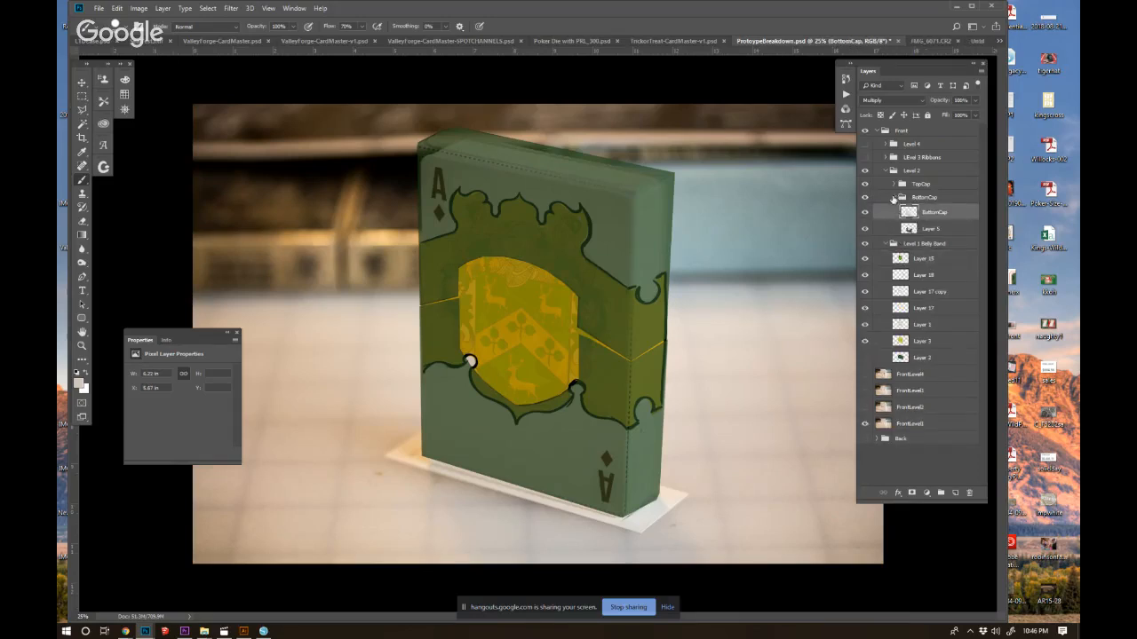
pyautogui.click(896, 198)
pyautogui.click(918, 185)
pyautogui.click(955, 492)
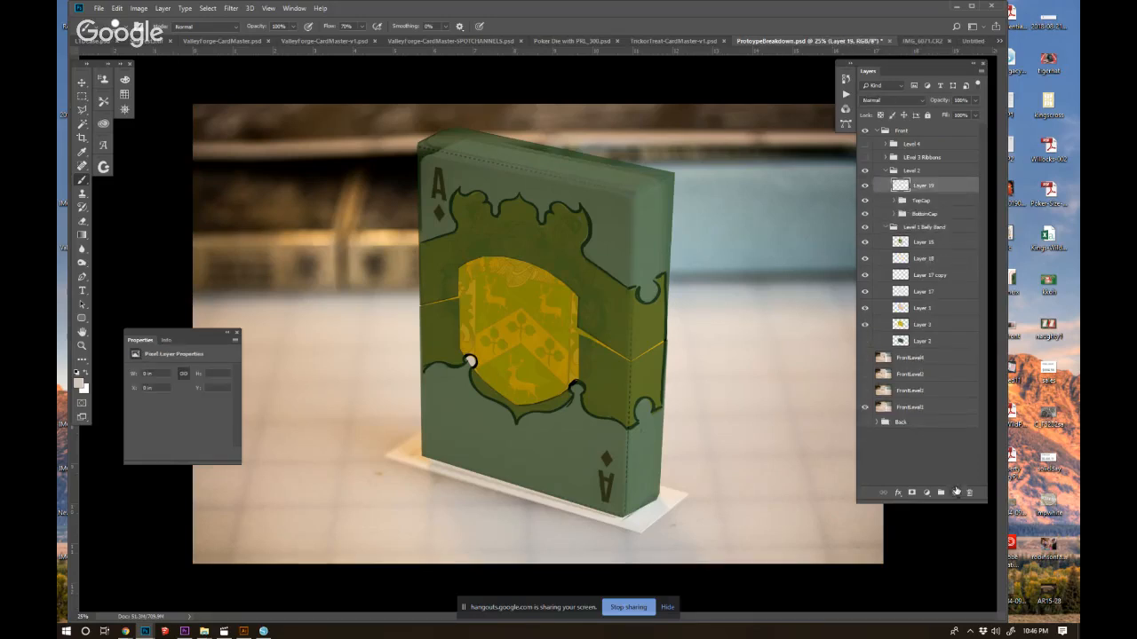
pyautogui.click(77, 371)
pyautogui.hotkey('ctrl', '+')
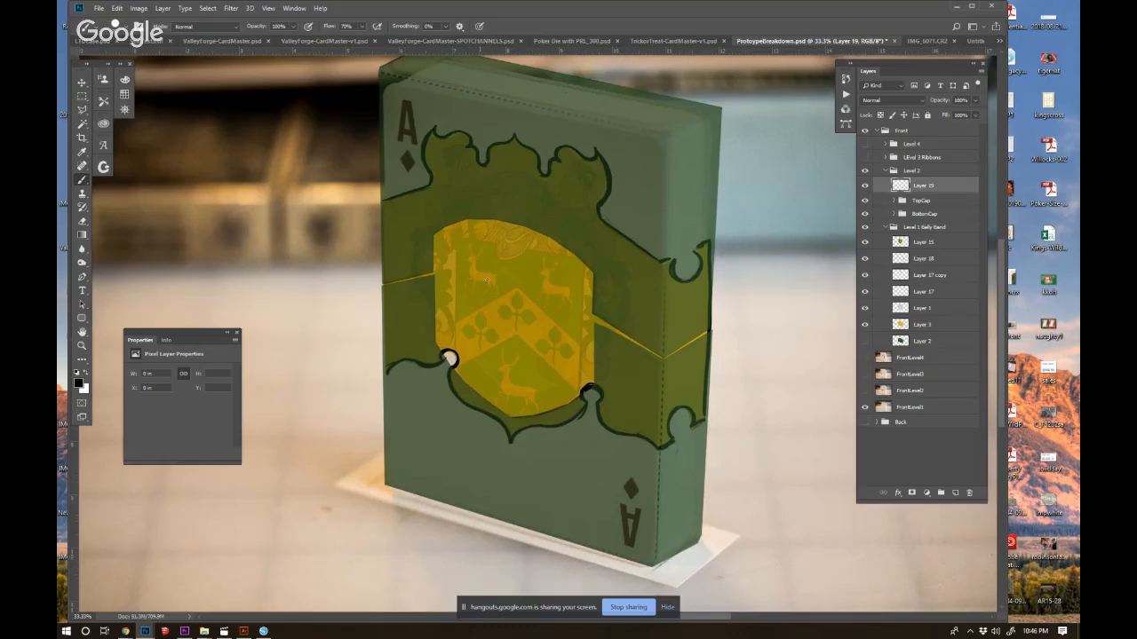
# Try painting a peaked black line across the shield from the box's front corner to its far edge, then undo it.
pyautogui.moveTo(667, 362)
pyautogui.mouseDown()
pyautogui.moveTo(500, 259)
pyautogui.moveTo(389, 283)
pyautogui.mouseUp()
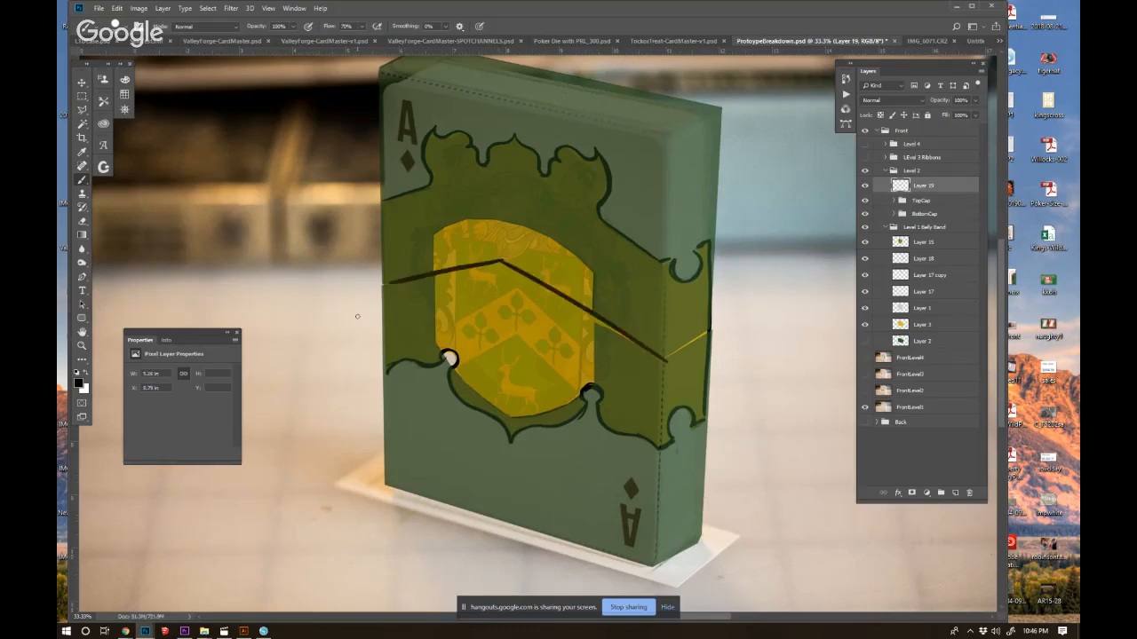
pyautogui.hotkey('ctrl', 'alt', 'z')
pyautogui.hotkey('ctrl', 'alt', 'z')
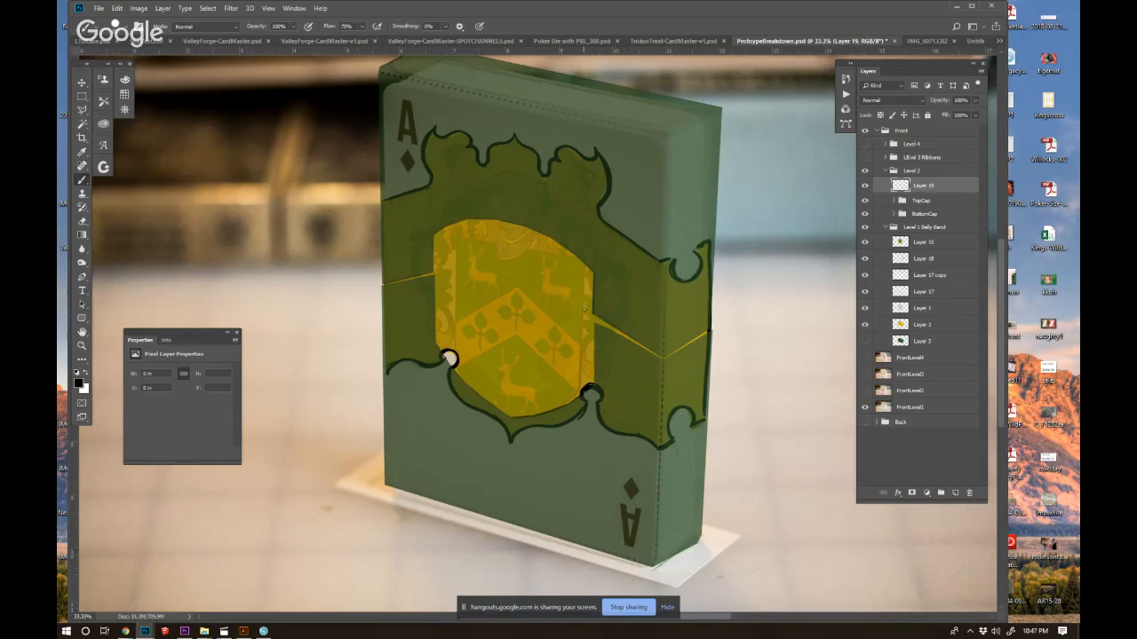
# Paint a black cut line around the shield's lower half and out to both box edges, with two stacked loops on the side panel.
pyautogui.moveTo(639, 345)
pyautogui.mouseDown()
pyautogui.moveTo(655, 354)
pyautogui.moveTo(591, 319)
pyautogui.mouseUp()
pyautogui.moveTo(586, 319); pyautogui.dragTo(586, 370)
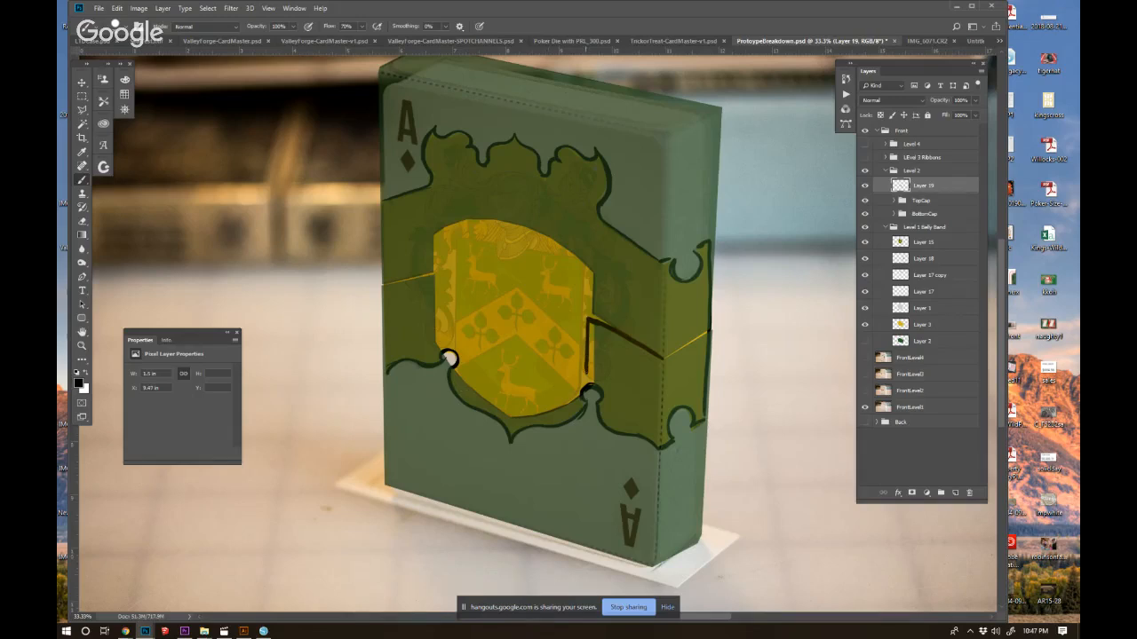
pyautogui.moveTo(584, 375)
pyautogui.mouseDown()
pyautogui.moveTo(568, 404)
pyautogui.moveTo(584, 374)
pyautogui.moveTo(561, 416)
pyautogui.moveTo(580, 375)
pyautogui.moveTo(555, 413)
pyautogui.moveTo(567, 407)
pyautogui.moveTo(511, 419)
pyautogui.moveTo(537, 414)
pyautogui.moveTo(510, 417)
pyautogui.moveTo(461, 378)
pyautogui.moveTo(473, 395)
pyautogui.moveTo(421, 289)
pyautogui.moveTo(445, 300)
pyautogui.moveTo(447, 350)
pyautogui.moveTo(448, 275)
pyautogui.moveTo(383, 286)
pyautogui.mouseUp()
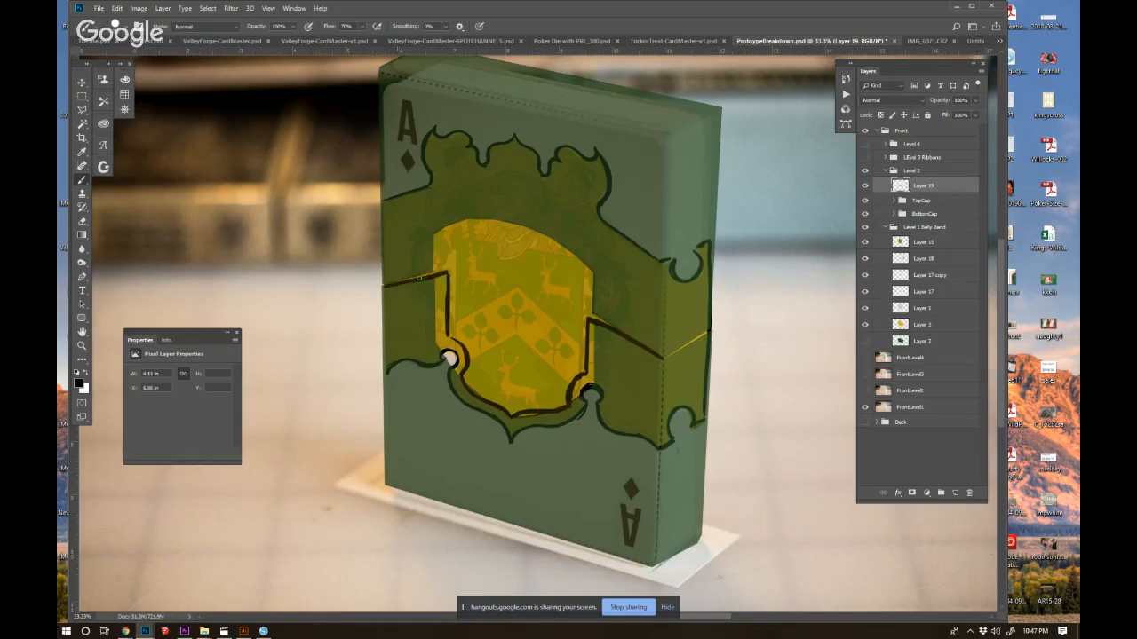
pyautogui.moveTo(447, 270); pyautogui.dragTo(447, 292)
pyautogui.moveTo(447, 336)
pyautogui.mouseDown()
pyautogui.moveTo(464, 349)
pyautogui.moveTo(467, 387)
pyautogui.mouseUp()
pyautogui.moveTo(584, 365)
pyautogui.mouseDown()
pyautogui.moveTo(588, 320)
pyautogui.moveTo(662, 355)
pyautogui.mouseUp()
pyautogui.moveTo(662, 361)
pyautogui.mouseDown()
pyautogui.moveTo(693, 381)
pyautogui.moveTo(669, 370)
pyautogui.moveTo(673, 358)
pyautogui.moveTo(673, 375)
pyautogui.moveTo(695, 379)
pyautogui.moveTo(696, 314)
pyautogui.moveTo(682, 312)
pyautogui.moveTo(669, 338)
pyautogui.moveTo(672, 320)
pyautogui.moveTo(696, 337)
pyautogui.mouseUp()
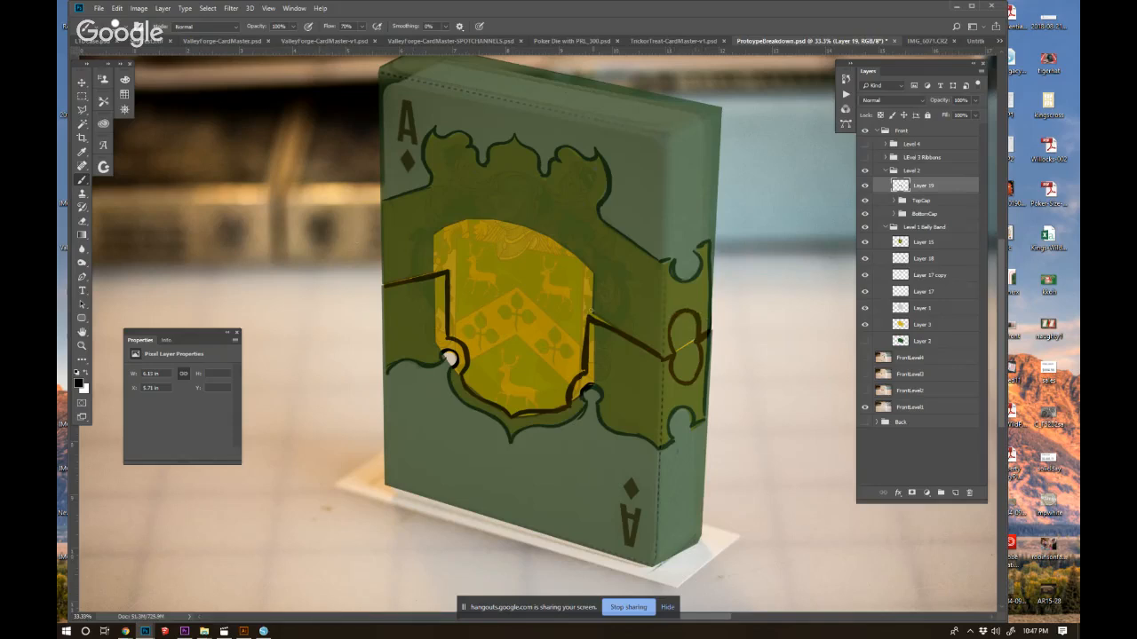
# Continue the black outline around the shield's upper half and add a round dome above it for the helmet.
pyautogui.moveTo(587, 329); pyautogui.dragTo(589, 268)
pyautogui.moveTo(446, 261)
pyautogui.mouseDown()
pyautogui.moveTo(445, 229)
pyautogui.moveTo(447, 264)
pyautogui.moveTo(485, 218)
pyautogui.mouseUp()
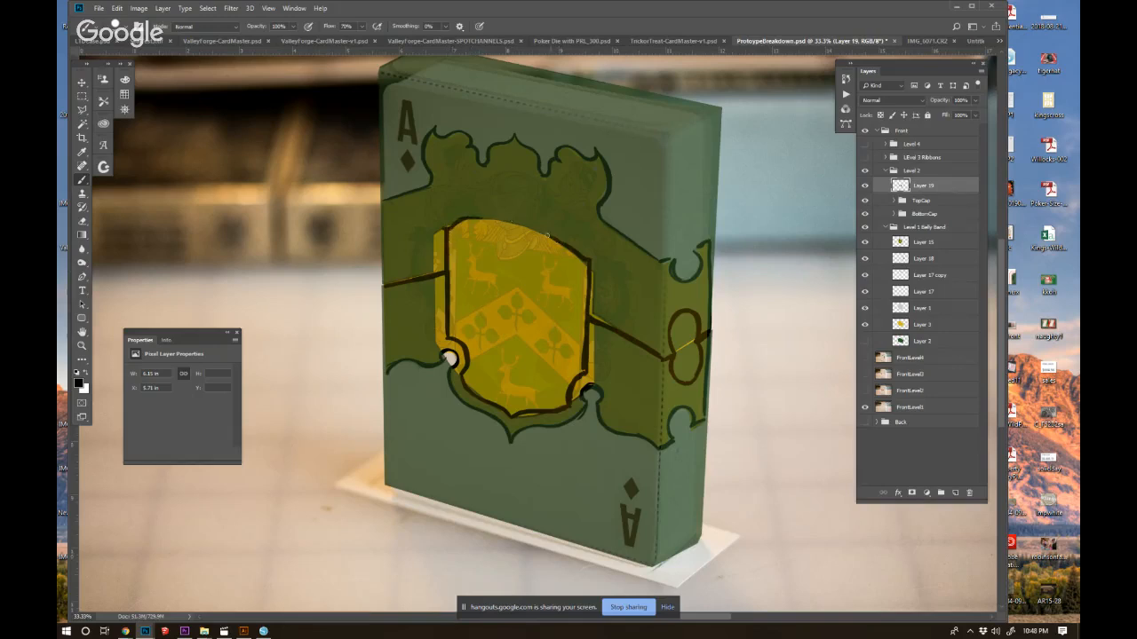
pyautogui.moveTo(549, 238)
pyautogui.mouseDown()
pyautogui.moveTo(547, 194)
pyautogui.moveTo(536, 177)
pyautogui.moveTo(538, 229)
pyautogui.moveTo(547, 194)
pyautogui.moveTo(519, 166)
pyautogui.moveTo(479, 197)
pyautogui.moveTo(481, 214)
pyautogui.moveTo(479, 192)
pyautogui.moveTo(511, 163)
pyautogui.mouseUp()
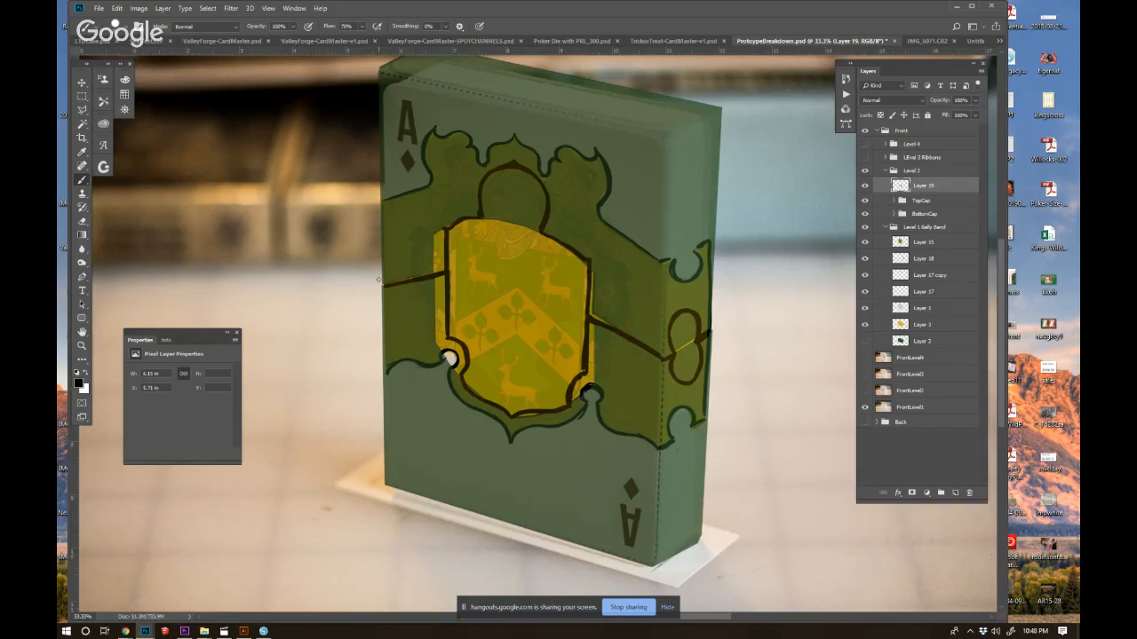
# Erase the shield's top line beneath the dome and repaint lower shoulders that join the dome's sides.
pyautogui.press('e')
pyautogui.moveTo(442, 230)
pyautogui.mouseDown()
pyautogui.moveTo(476, 215)
pyautogui.moveTo(534, 238)
pyautogui.moveTo(588, 289)
pyautogui.moveTo(543, 253)
pyautogui.mouseUp()
pyautogui.press('b')
pyautogui.moveTo(481, 201)
pyautogui.mouseDown()
pyautogui.moveTo(485, 231)
pyautogui.moveTo(474, 237)
pyautogui.moveTo(487, 233)
pyautogui.moveTo(444, 242)
pyautogui.mouseUp()
pyautogui.press('e')
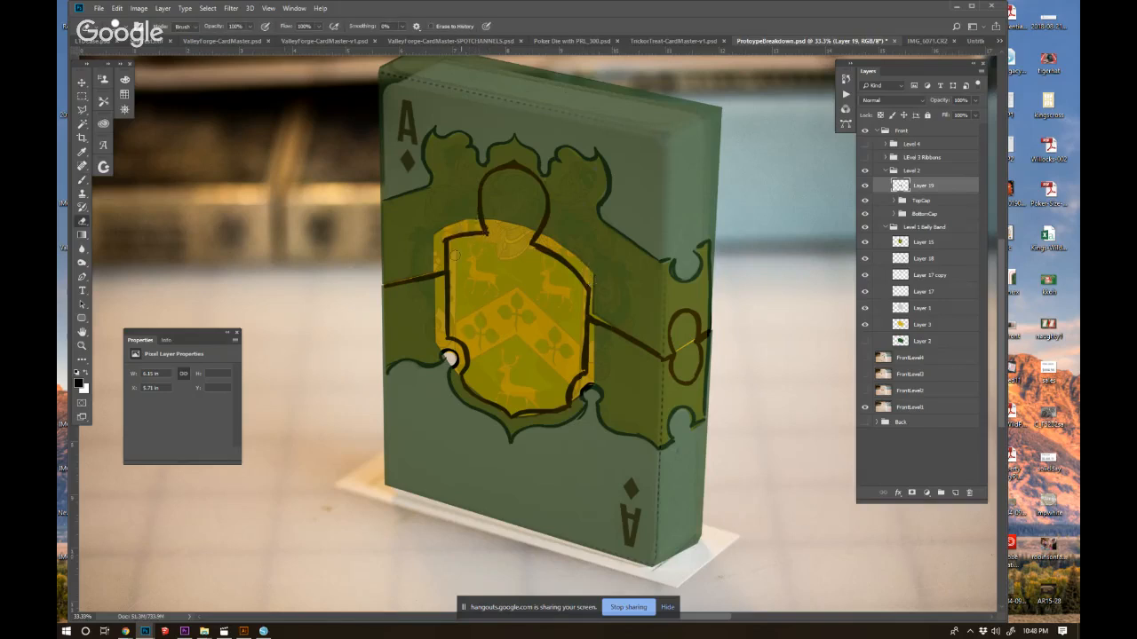
pyautogui.moveTo(490, 229)
pyautogui.mouseDown()
pyautogui.moveTo(494, 169)
pyautogui.moveTo(544, 186)
pyautogui.moveTo(512, 171)
pyautogui.moveTo(542, 225)
pyautogui.moveTo(481, 233)
pyautogui.moveTo(492, 232)
pyautogui.moveTo(473, 184)
pyautogui.moveTo(478, 194)
pyautogui.moveTo(498, 171)
pyautogui.moveTo(528, 167)
pyautogui.moveTo(530, 242)
pyautogui.mouseUp()
# Repaint the dome as a narrower helmet shape and erase its old outer line.
pyautogui.press('b')
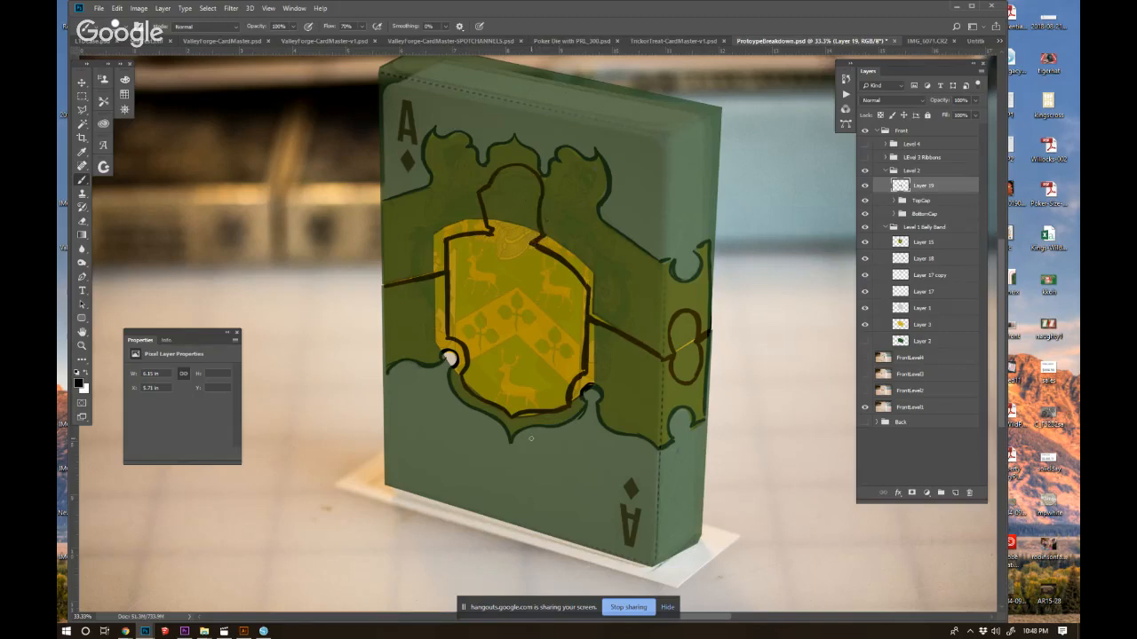
pyautogui.press('e')
pyautogui.moveTo(512, 162)
pyautogui.mouseDown()
pyautogui.moveTo(543, 196)
pyautogui.moveTo(515, 167)
pyautogui.moveTo(538, 190)
pyautogui.moveTo(493, 185)
pyautogui.mouseUp()
pyautogui.press('b')
# Erase the green fill inside the helmet outline on Layer 4 of the TopCap group.
pyautogui.click(886, 229)
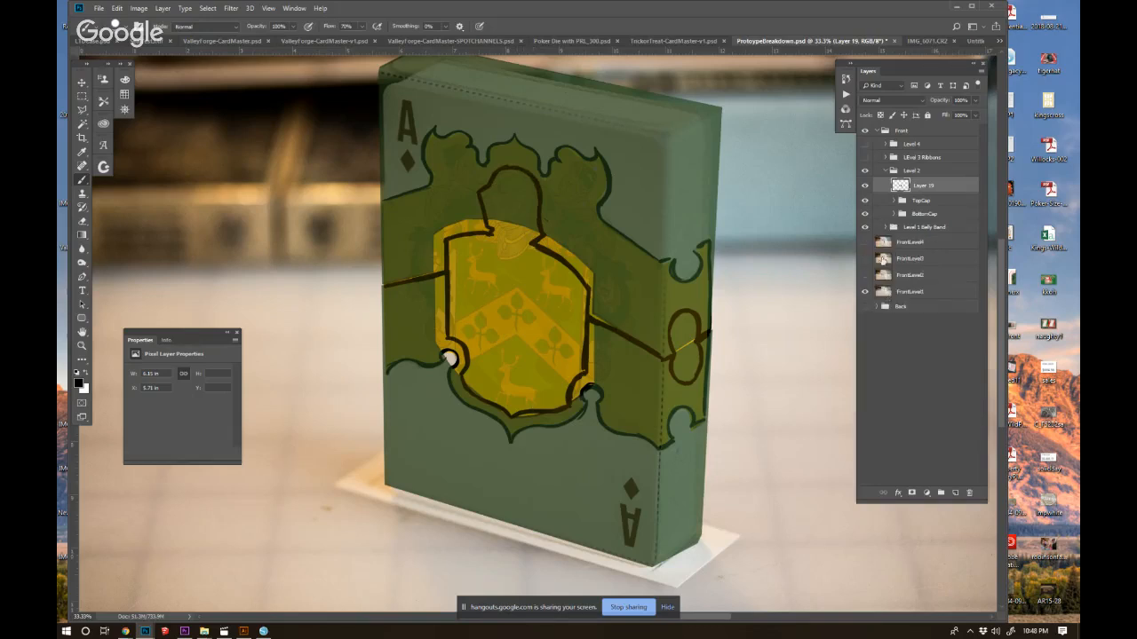
pyautogui.click(894, 214)
pyautogui.click(894, 200)
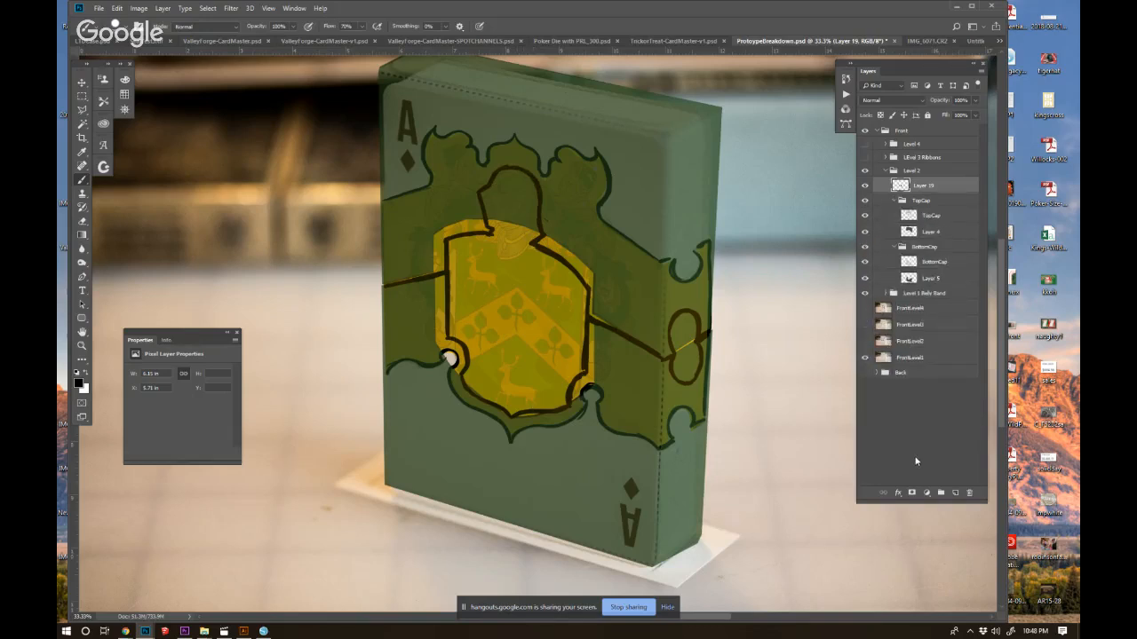
pyautogui.click(910, 218)
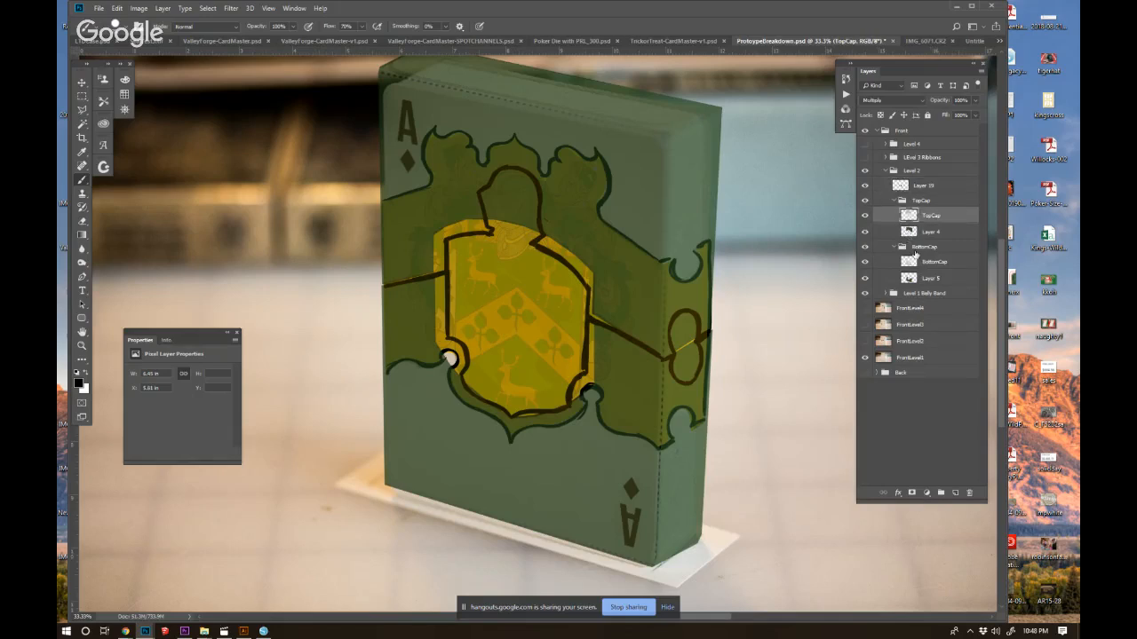
pyautogui.click(81, 221)
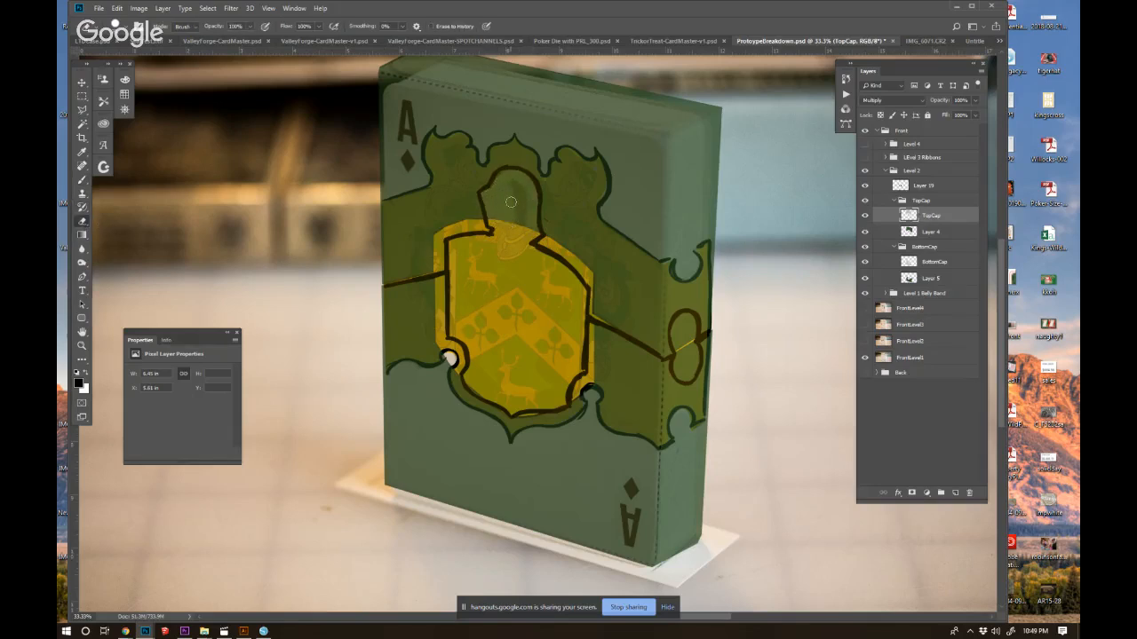
pyautogui.click(896, 235)
pyautogui.moveTo(521, 200)
pyautogui.mouseDown()
pyautogui.moveTo(530, 223)
pyautogui.moveTo(533, 199)
pyautogui.moveTo(513, 170)
pyautogui.moveTo(491, 200)
pyautogui.moveTo(486, 191)
pyautogui.moveTo(502, 187)
pyautogui.moveTo(497, 220)
pyautogui.moveTo(480, 188)
pyautogui.moveTo(494, 177)
pyautogui.moveTo(533, 183)
pyautogui.moveTo(529, 208)
pyautogui.moveTo(506, 183)
pyautogui.moveTo(511, 218)
pyautogui.moveTo(486, 209)
pyautogui.mouseUp()
pyautogui.hotkey('ctrl', 'z')
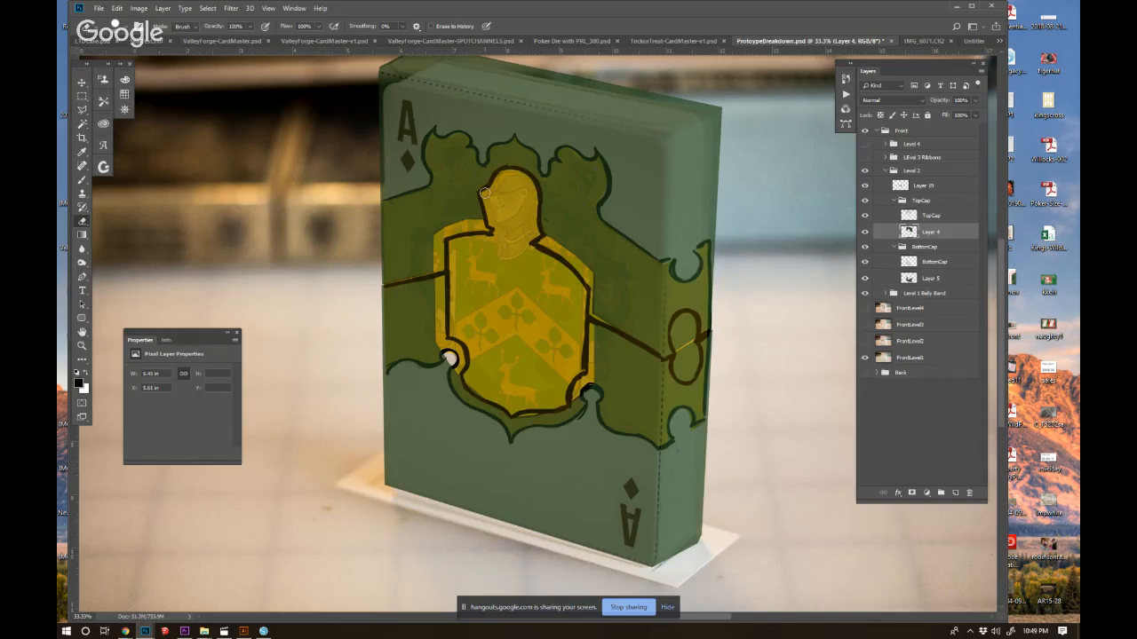
# Set the TopCap layer's blend mode to Normal and raise the Level 2 group's opacity to 100%.
pyautogui.click(908, 218)
pyautogui.click(908, 232)
pyautogui.click(901, 218)
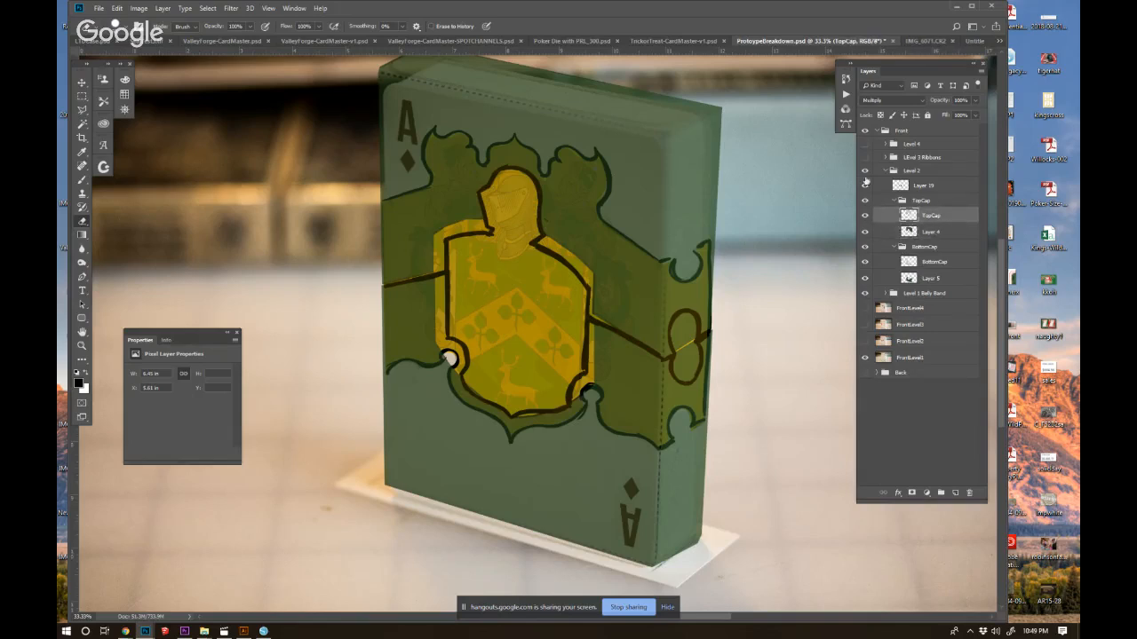
pyautogui.click(874, 101)
pyautogui.click(880, 104)
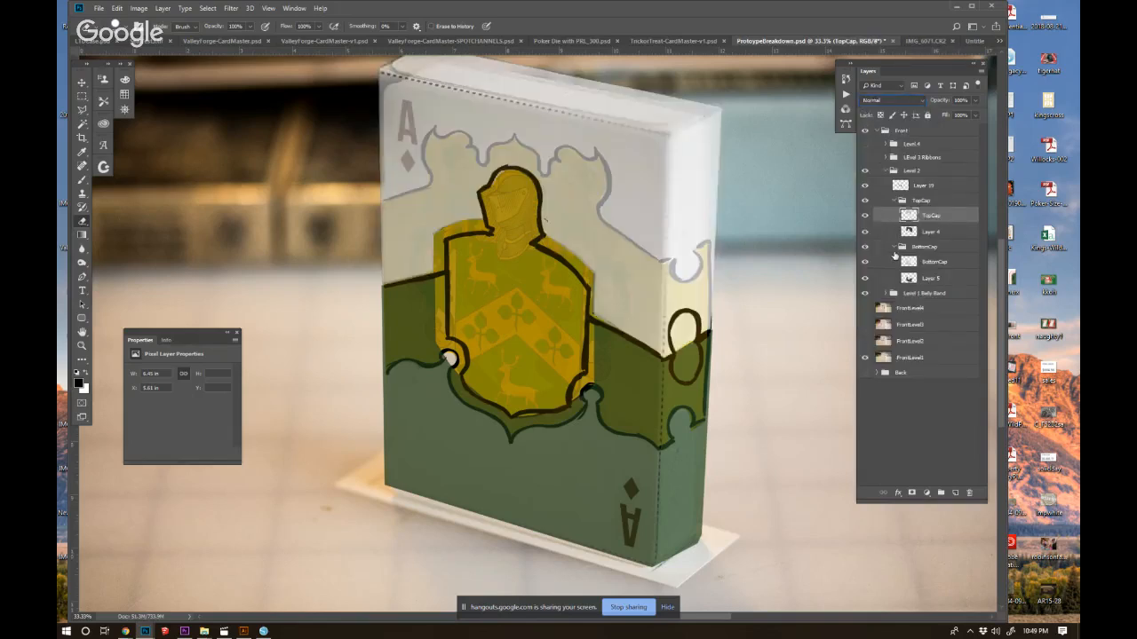
pyautogui.click(909, 202)
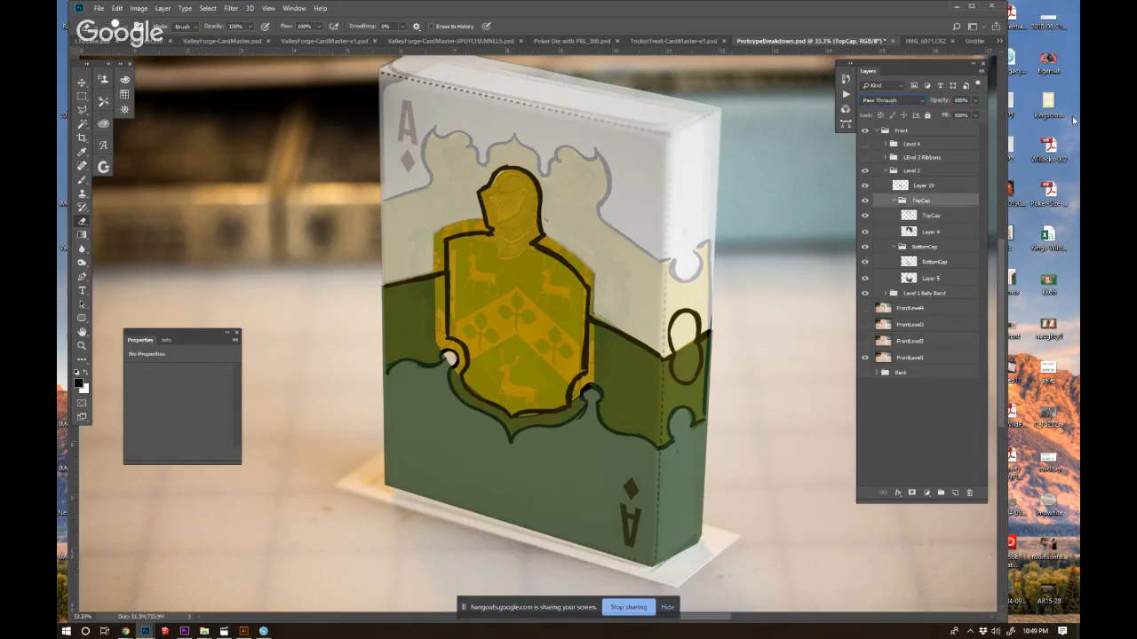
pyautogui.click(924, 218)
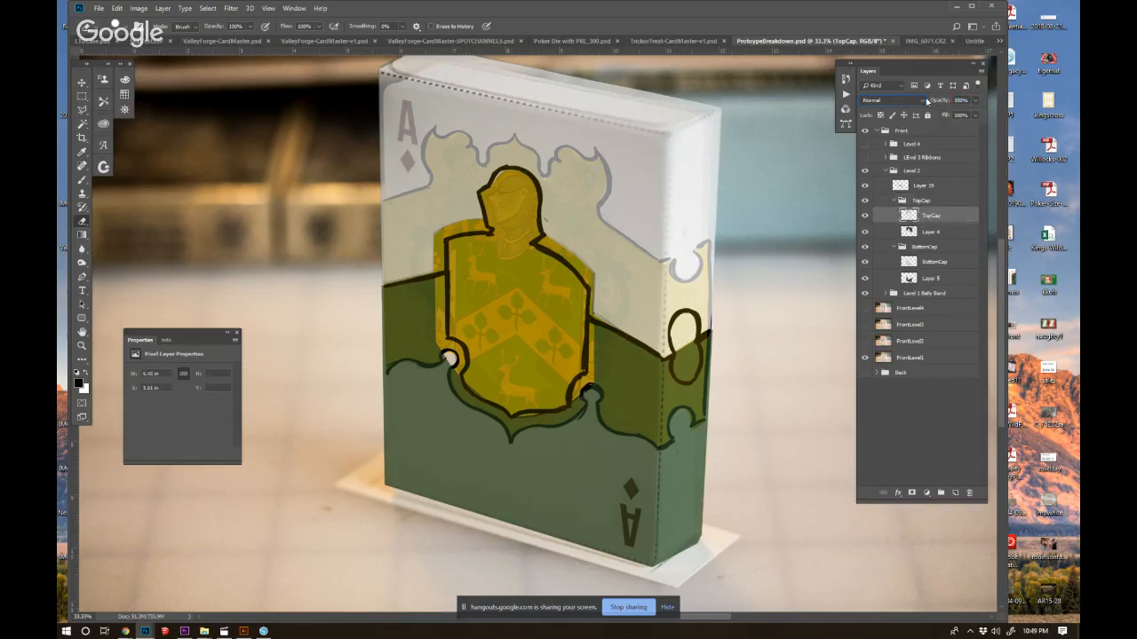
pyautogui.click(903, 174)
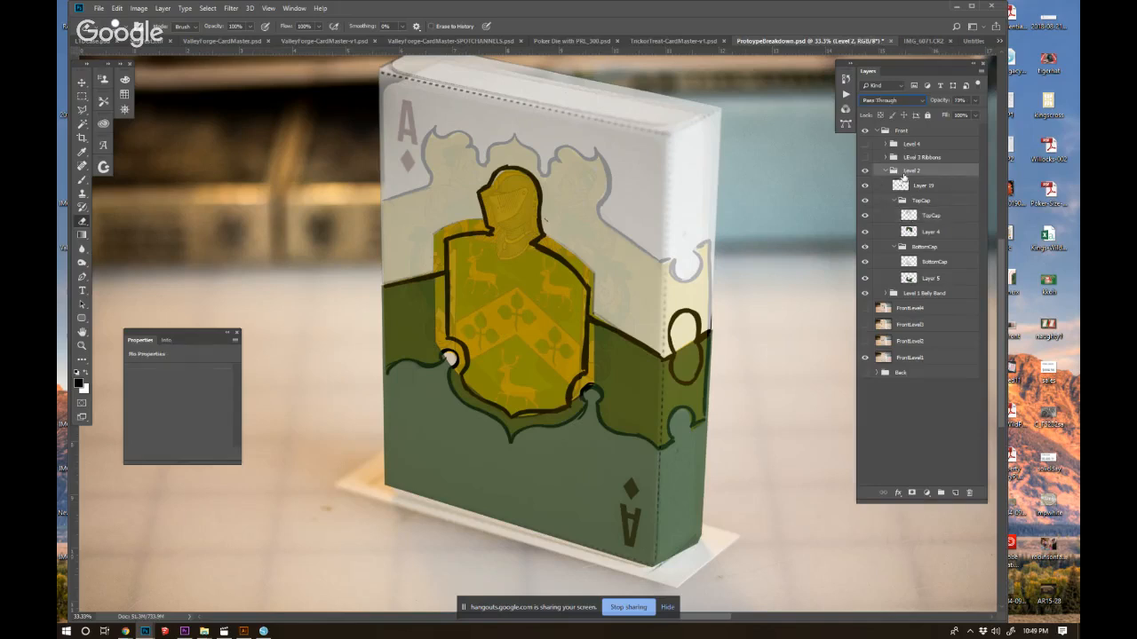
pyautogui.moveTo(940, 102); pyautogui.dragTo(1039, 105)
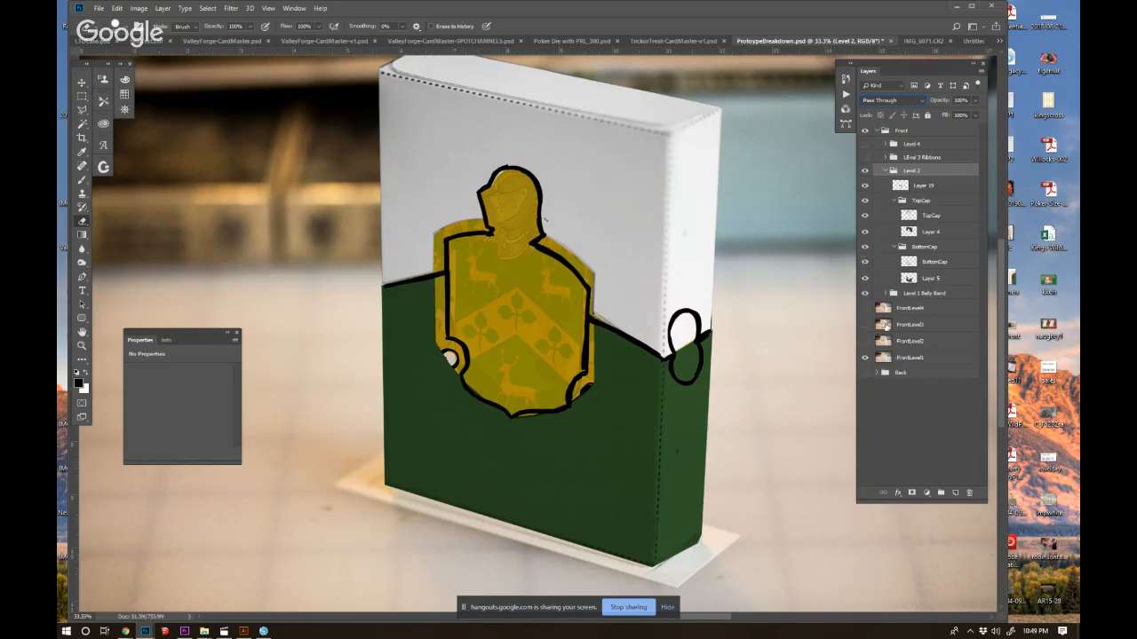
# Paint light grey over the yellow margin outside the shield's upper outline and shoulders on the TopCap layer.
pyautogui.click(912, 293)
pyautogui.click(912, 280)
pyautogui.click(907, 218)
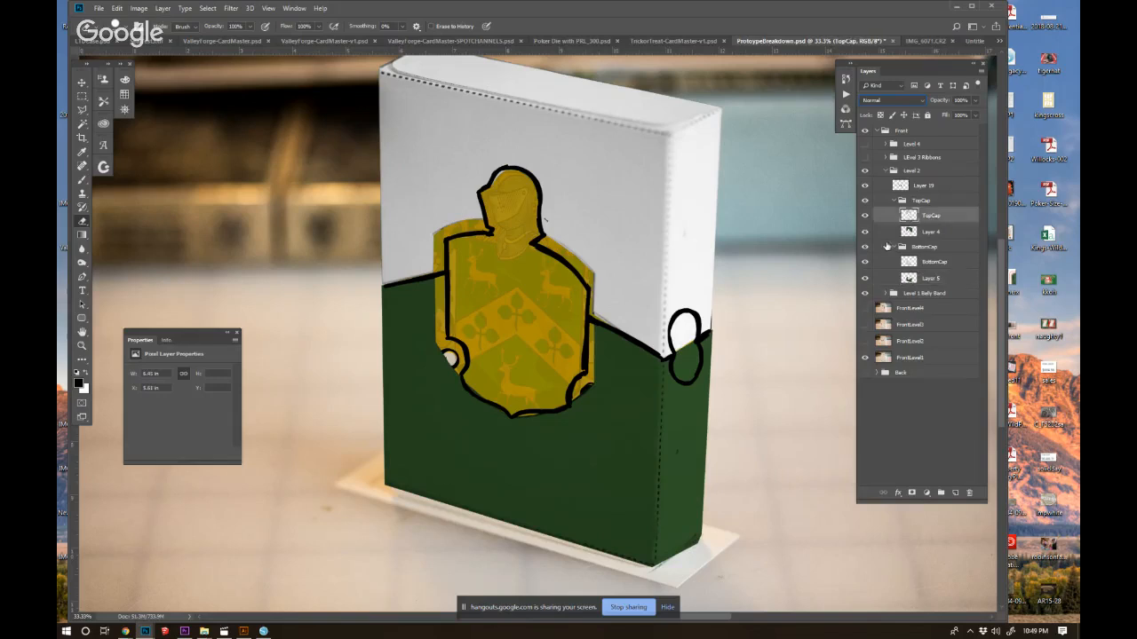
pyautogui.press('b')
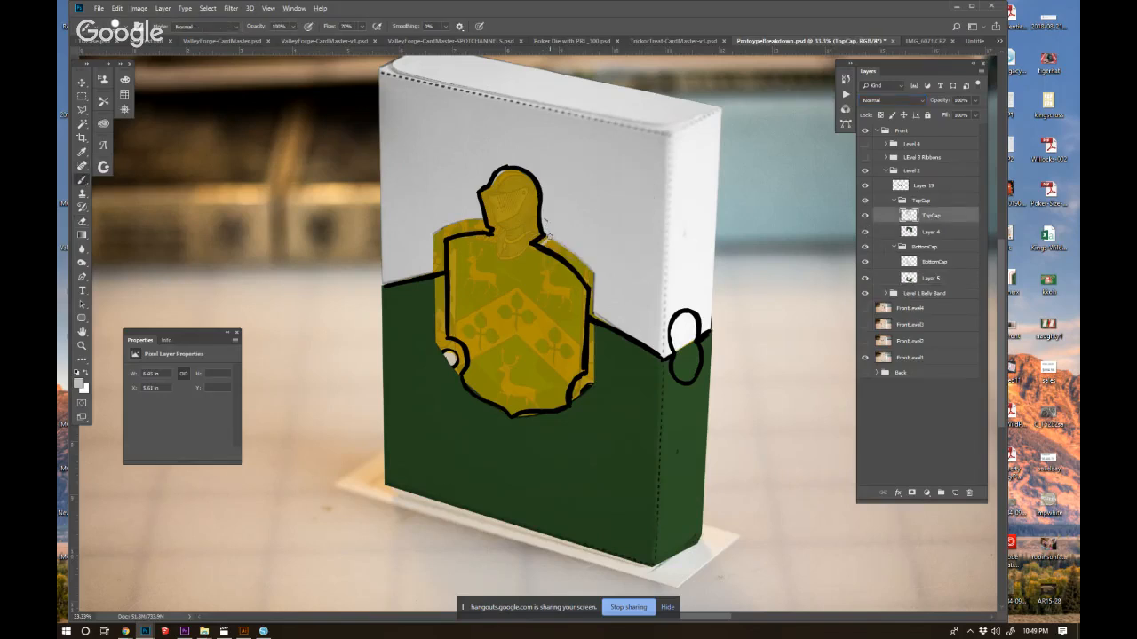
pyautogui.keyDown('alt'); pyautogui.click(561, 224); pyautogui.keyUp('alt')
pyautogui.moveTo(585, 265); pyautogui.dragTo(594, 308)
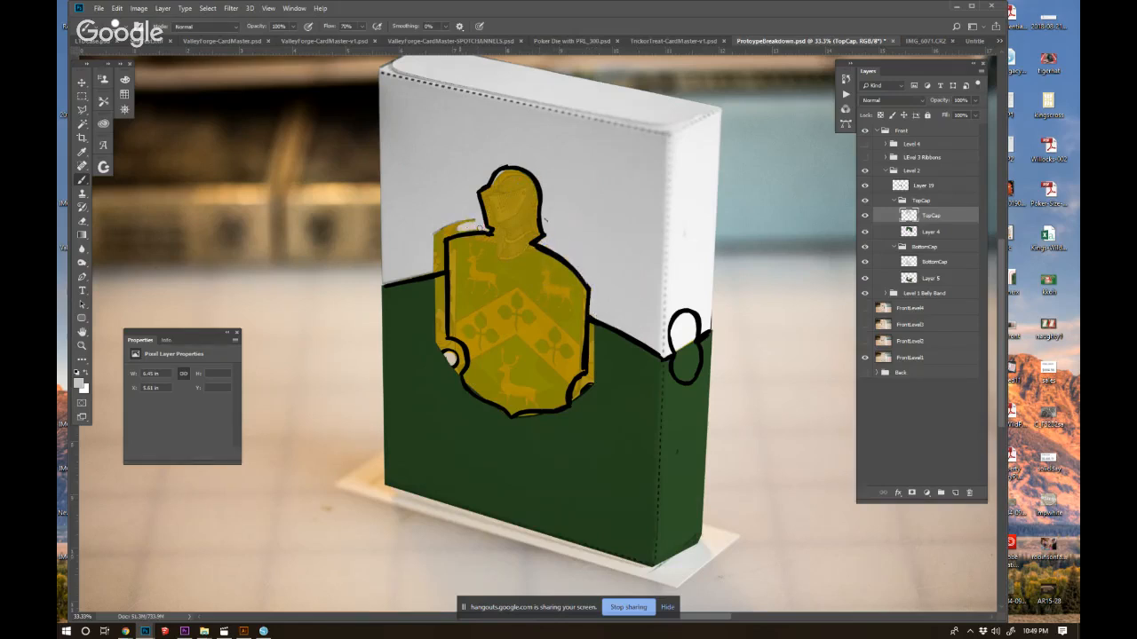
pyautogui.moveTo(441, 235)
pyautogui.mouseDown()
pyautogui.moveTo(439, 276)
pyautogui.moveTo(435, 231)
pyautogui.mouseUp()
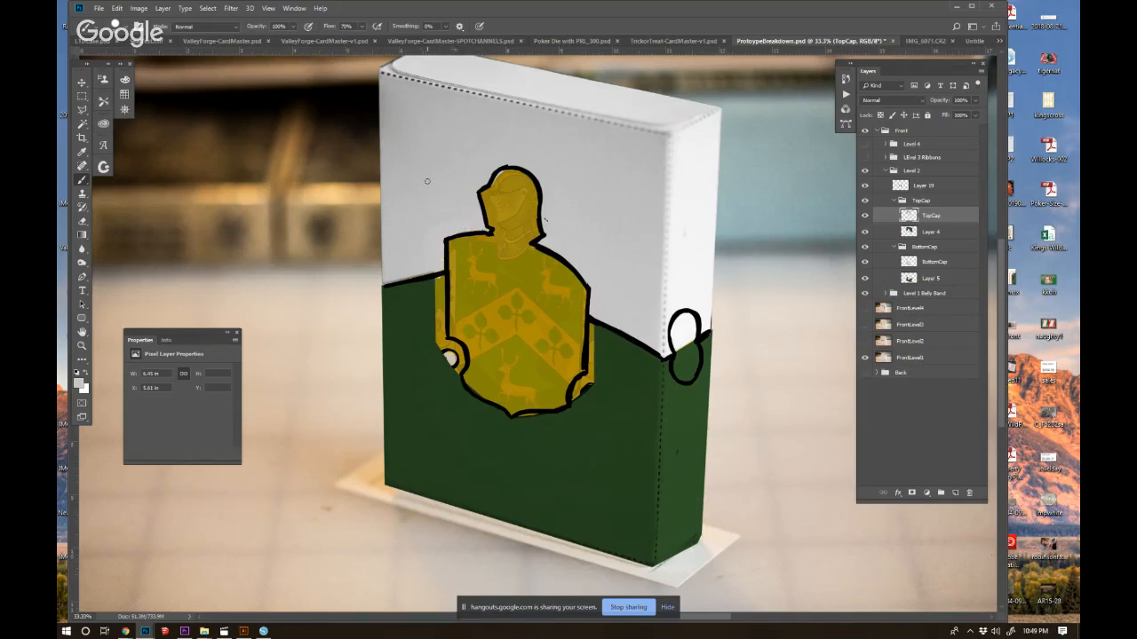
# Set the TopCap layer's blend mode to Multiply.
pyautogui.press('e')
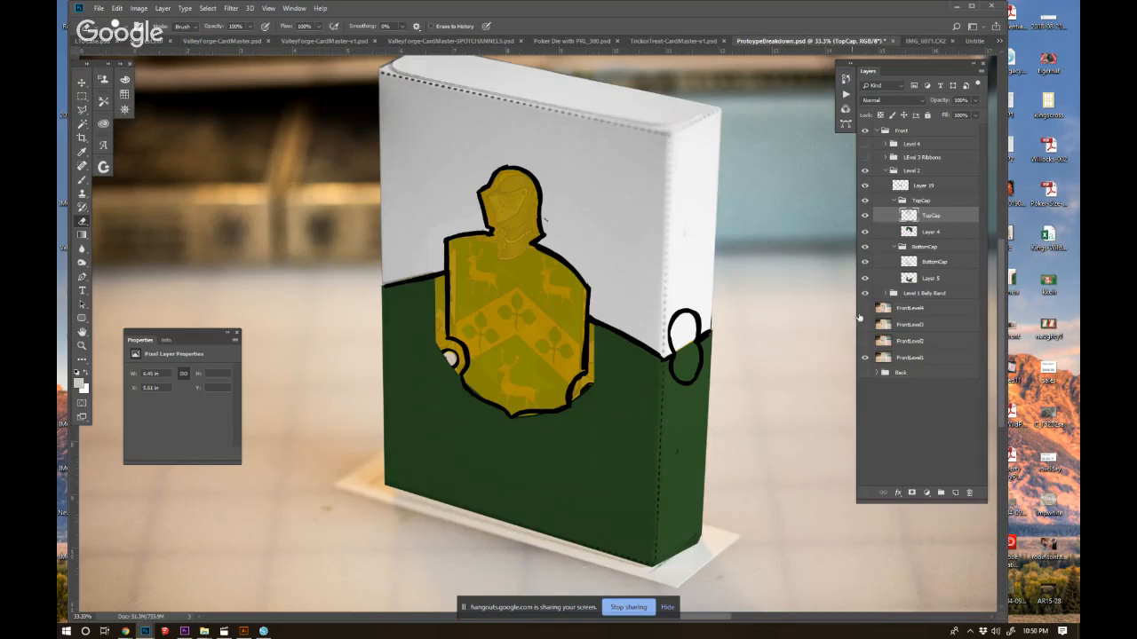
pyautogui.click(909, 232)
pyautogui.click(908, 216)
pyautogui.click(888, 100)
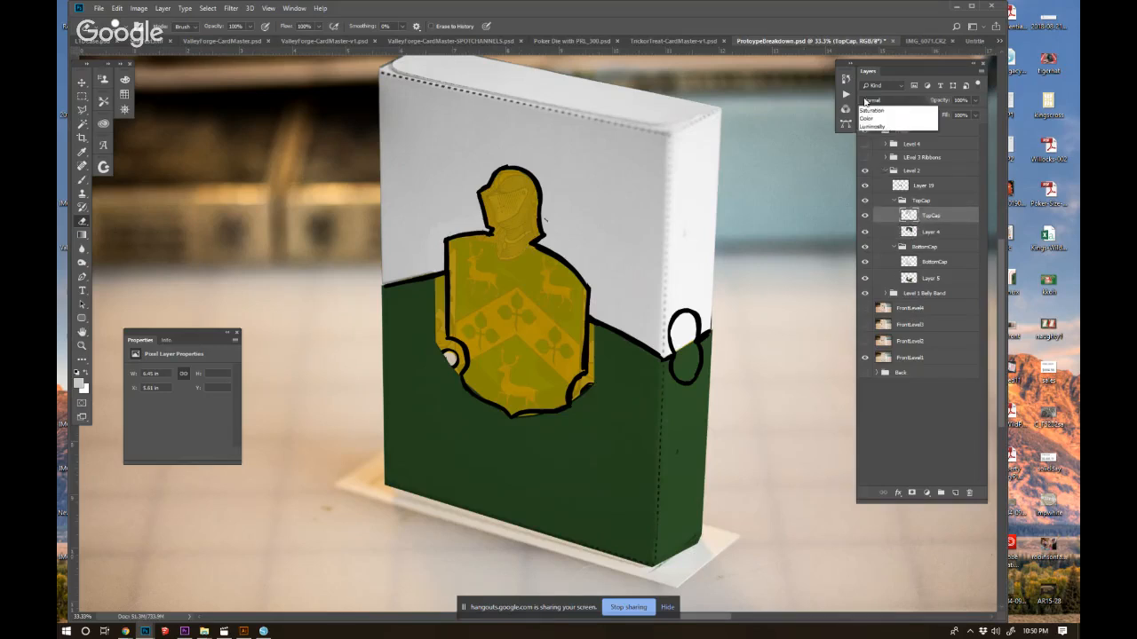
pyautogui.click(888, 143)
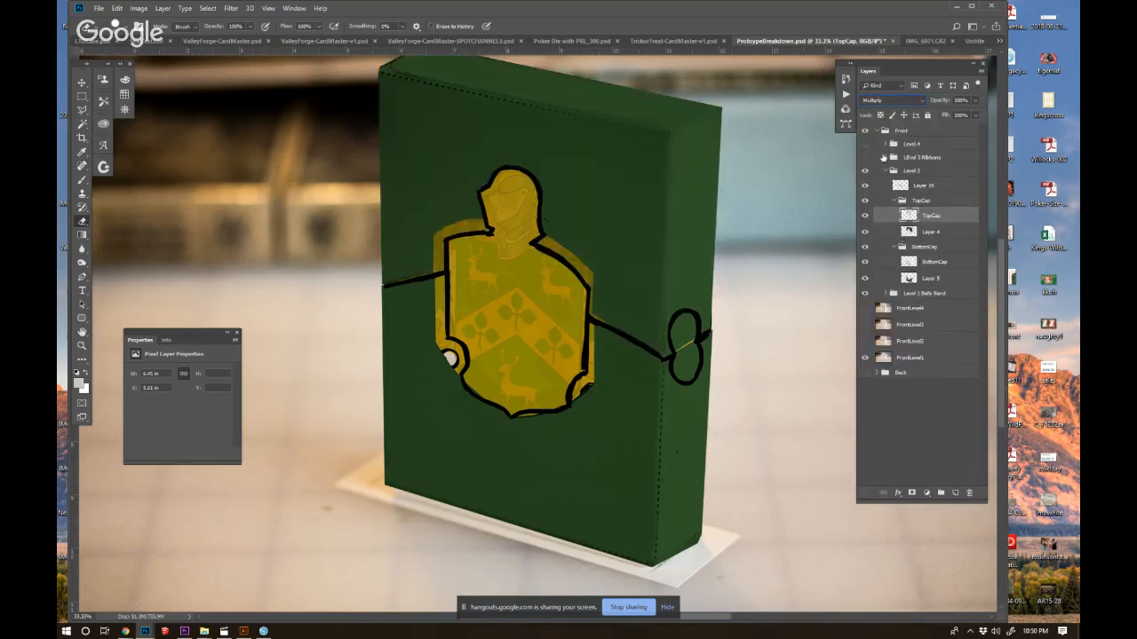
# Hide the TopCap layer and paint green over the yellow margin outside the shield's shoulders on Layer 4.
pyautogui.click(899, 232)
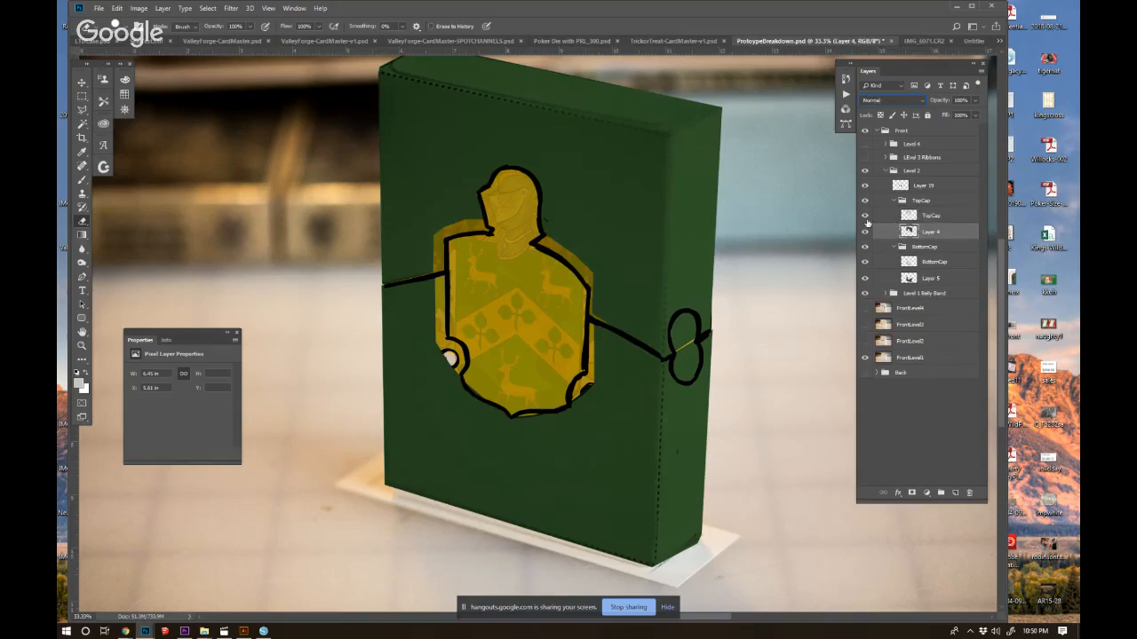
pyautogui.click(864, 216)
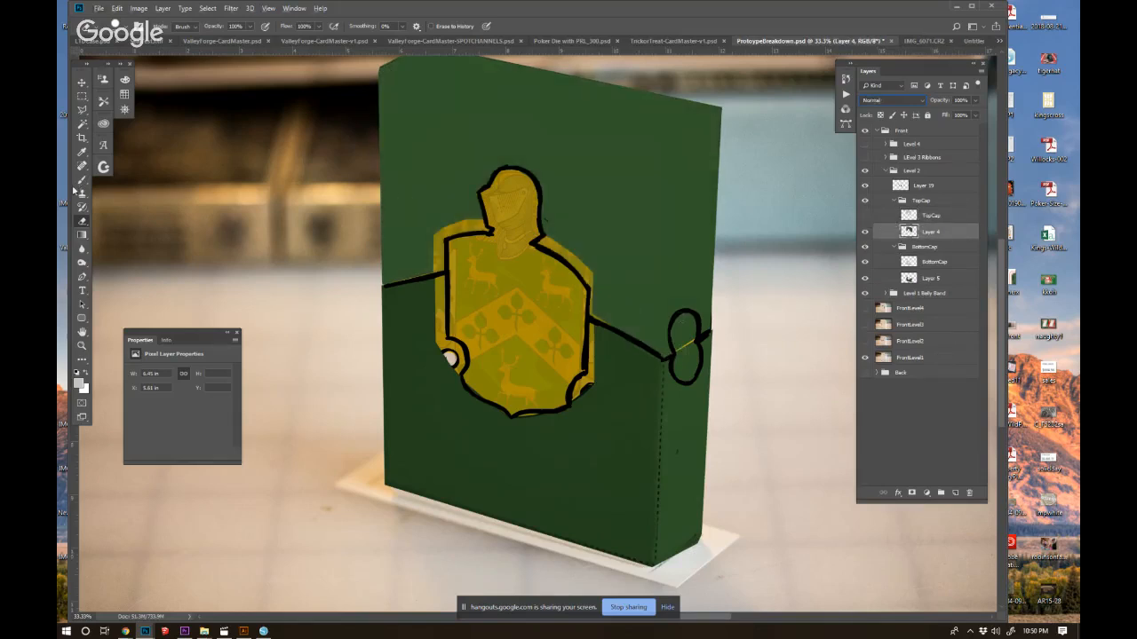
pyautogui.press('b')
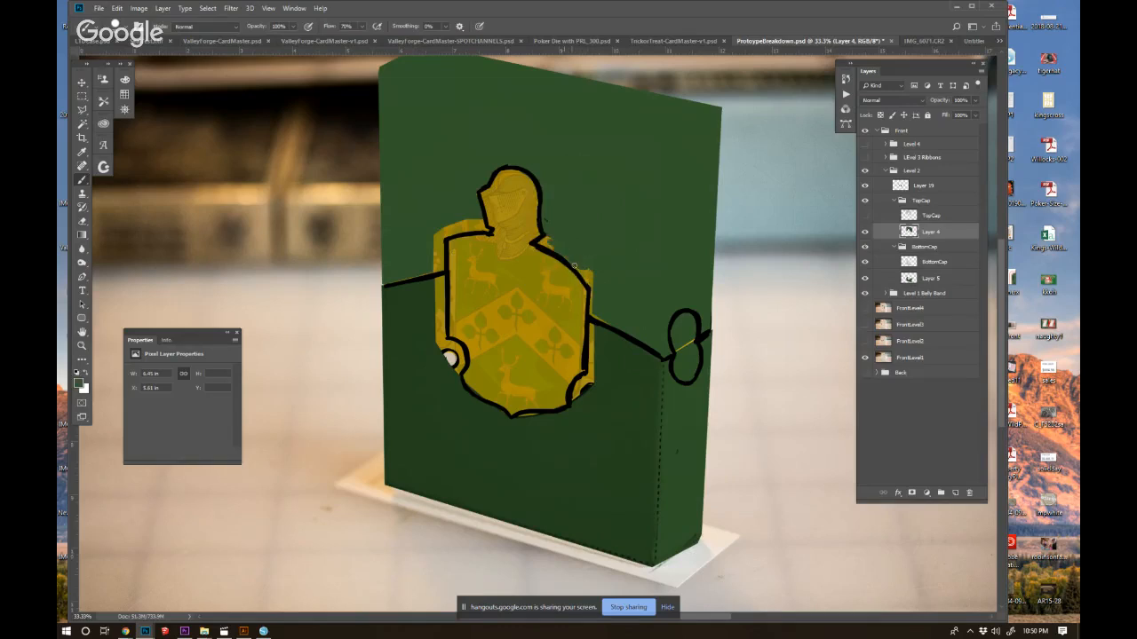
pyautogui.moveTo(590, 270); pyautogui.dragTo(590, 314)
pyautogui.moveTo(433, 246)
pyautogui.mouseDown()
pyautogui.moveTo(395, 279)
pyautogui.moveTo(432, 229)
pyautogui.moveTo(435, 240)
pyautogui.moveTo(490, 230)
pyautogui.moveTo(479, 217)
pyautogui.moveTo(450, 229)
pyautogui.moveTo(476, 230)
pyautogui.mouseUp()
# Erase the green inside the side panel's upper loop on Layer 4 and show the TopCap layer again.
pyautogui.click(83, 221)
pyautogui.moveTo(688, 318); pyautogui.dragTo(676, 338)
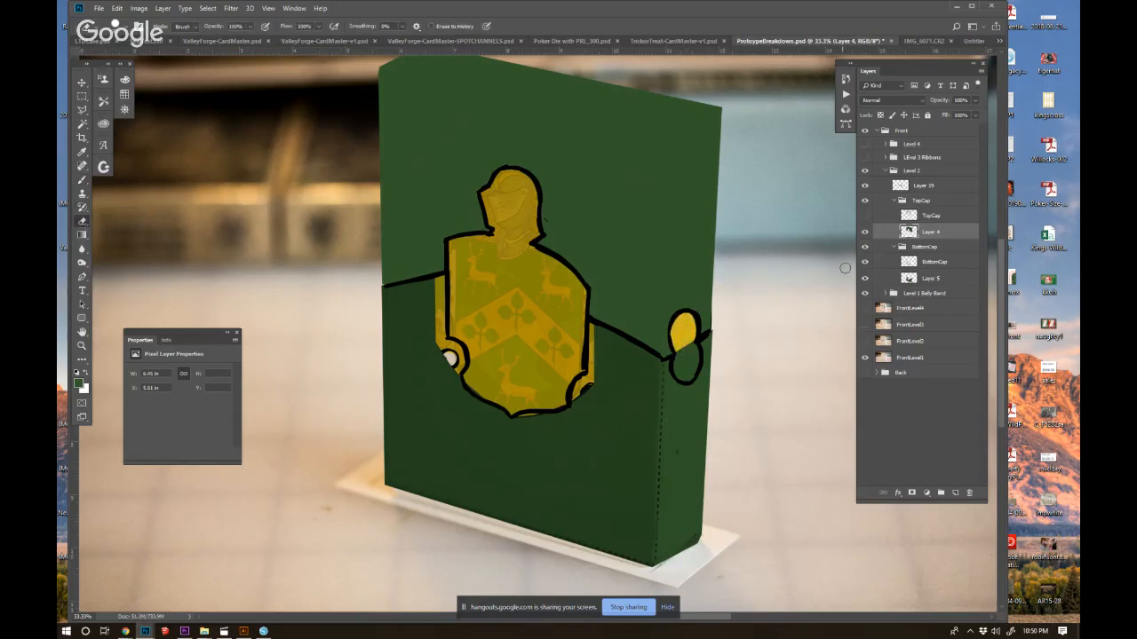
pyautogui.click(865, 215)
pyautogui.click(905, 216)
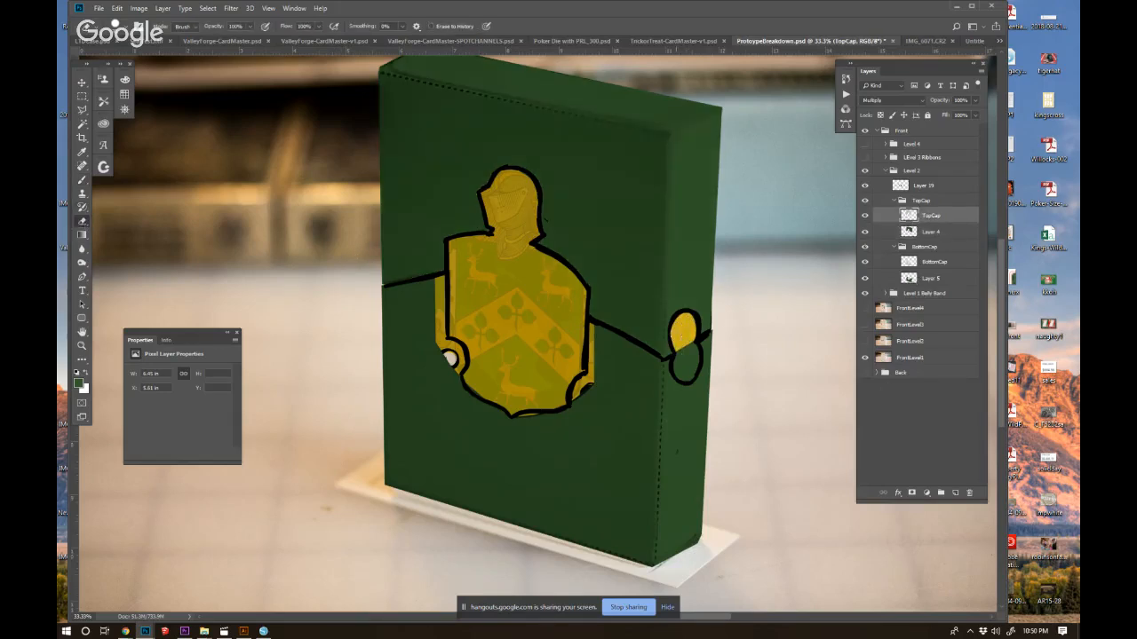
# On Layer 5, erase the green inside the side panel's lower loop and paint green around the outside of the shield's lower half.
pyautogui.click(907, 279)
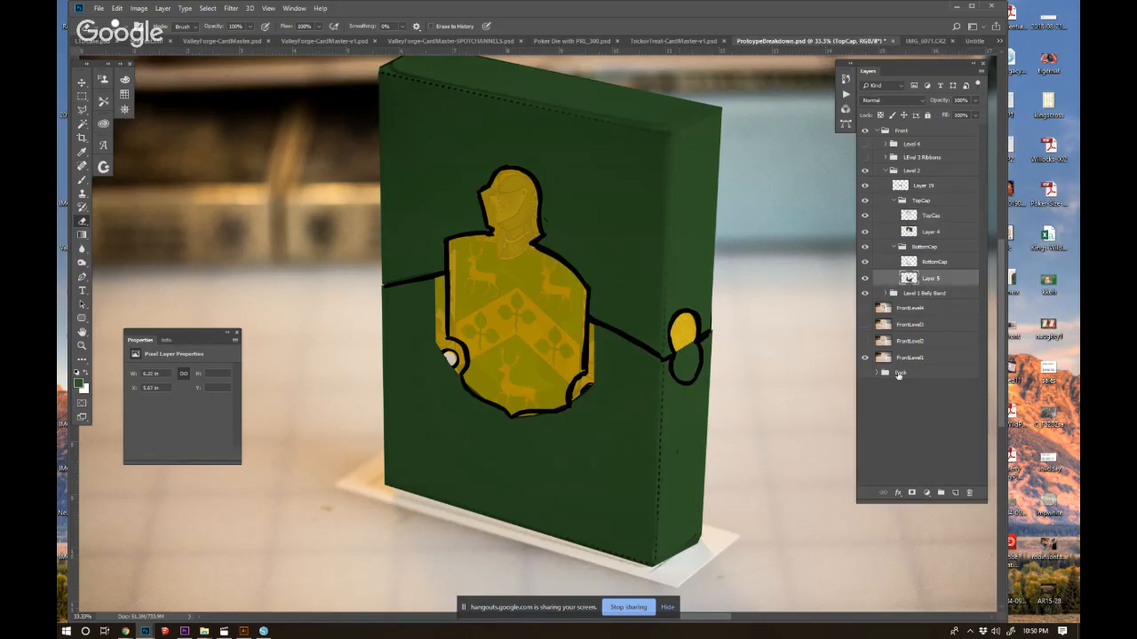
pyautogui.moveTo(684, 344)
pyautogui.mouseDown()
pyautogui.moveTo(690, 366)
pyautogui.moveTo(689, 352)
pyautogui.mouseUp()
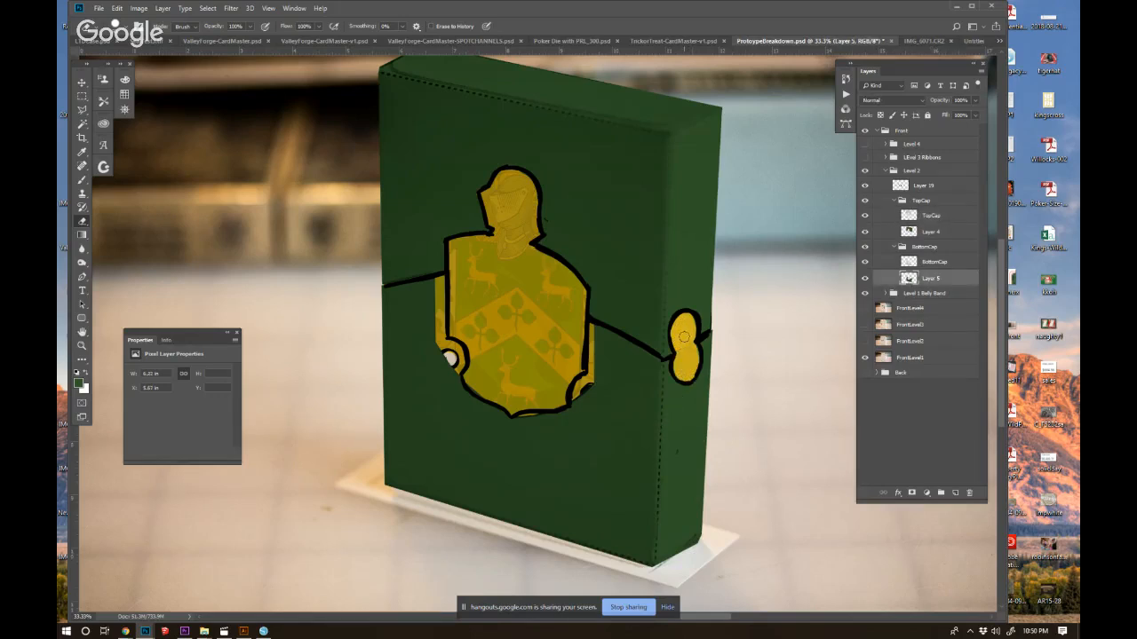
pyautogui.press('b')
pyautogui.moveTo(442, 317)
pyautogui.mouseDown()
pyautogui.moveTo(441, 281)
pyautogui.moveTo(436, 329)
pyautogui.moveTo(453, 359)
pyautogui.moveTo(437, 349)
pyautogui.moveTo(442, 339)
pyautogui.moveTo(457, 353)
pyautogui.moveTo(448, 380)
pyautogui.mouseUp()
pyautogui.moveTo(589, 333)
pyautogui.mouseDown()
pyautogui.moveTo(581, 400)
pyautogui.moveTo(517, 419)
pyautogui.mouseUp()
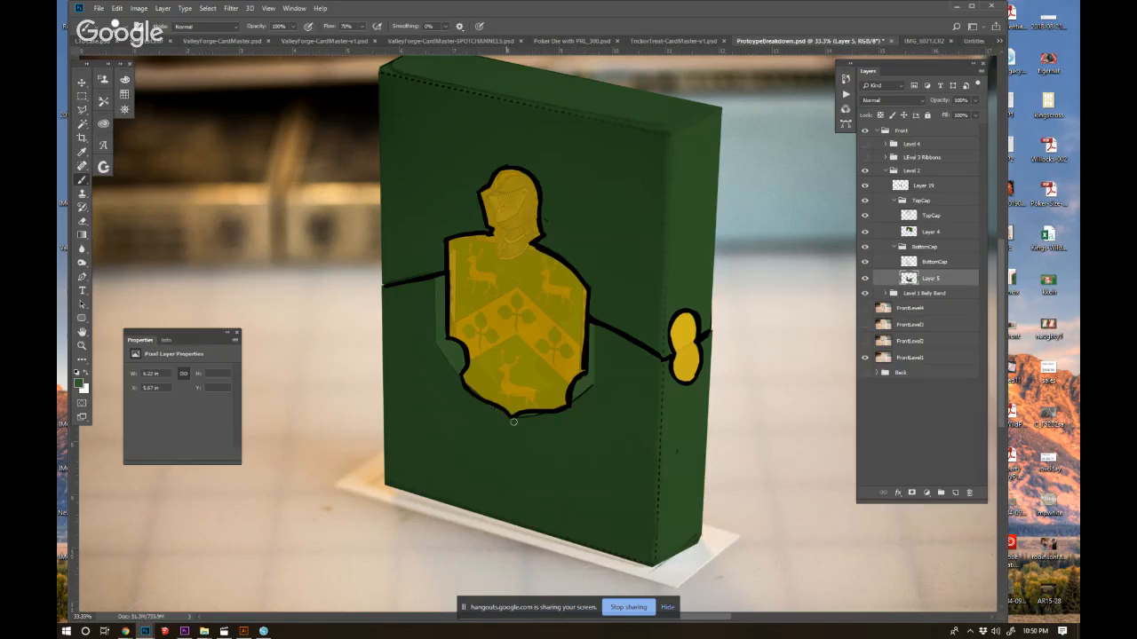
# Set the BottomCap layer to Normal blending and paint light grey over the margin outside the shield's lower outline.
pyautogui.click(915, 246)
pyautogui.click(905, 263)
pyautogui.click(867, 101)
pyautogui.click(868, 111)
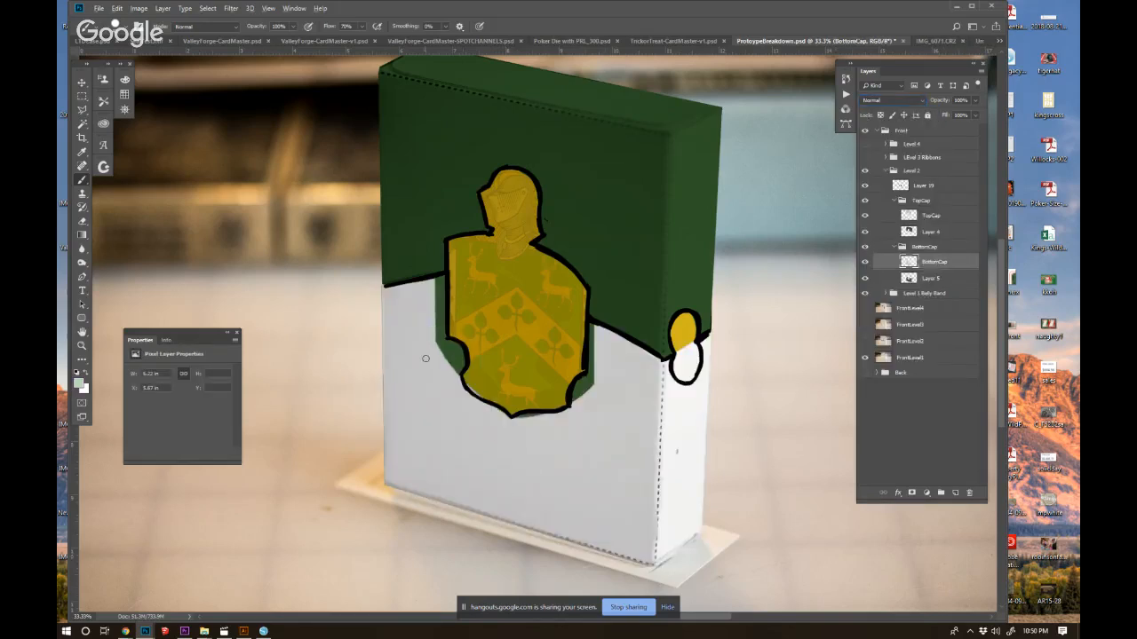
pyautogui.moveTo(439, 324)
pyautogui.mouseDown()
pyautogui.moveTo(437, 289)
pyautogui.moveTo(456, 385)
pyautogui.mouseUp()
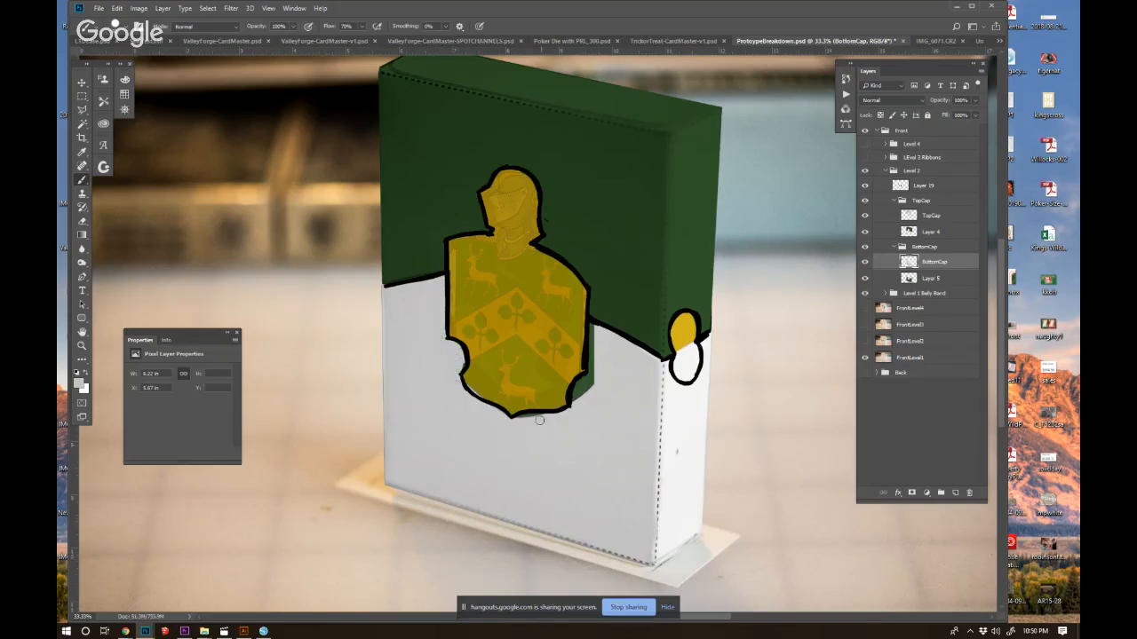
pyautogui.moveTo(516, 418)
pyautogui.mouseDown()
pyautogui.moveTo(587, 379)
pyautogui.moveTo(570, 402)
pyautogui.moveTo(601, 390)
pyautogui.moveTo(592, 329)
pyautogui.moveTo(597, 364)
pyautogui.mouseUp()
# Erase the BottomCap layer inside the side panel's lower loop and set its blend mode to Multiply.
pyautogui.press('e')
pyautogui.moveTo(679, 341)
pyautogui.mouseDown()
pyautogui.moveTo(685, 377)
pyautogui.moveTo(683, 367)
pyautogui.mouseUp()
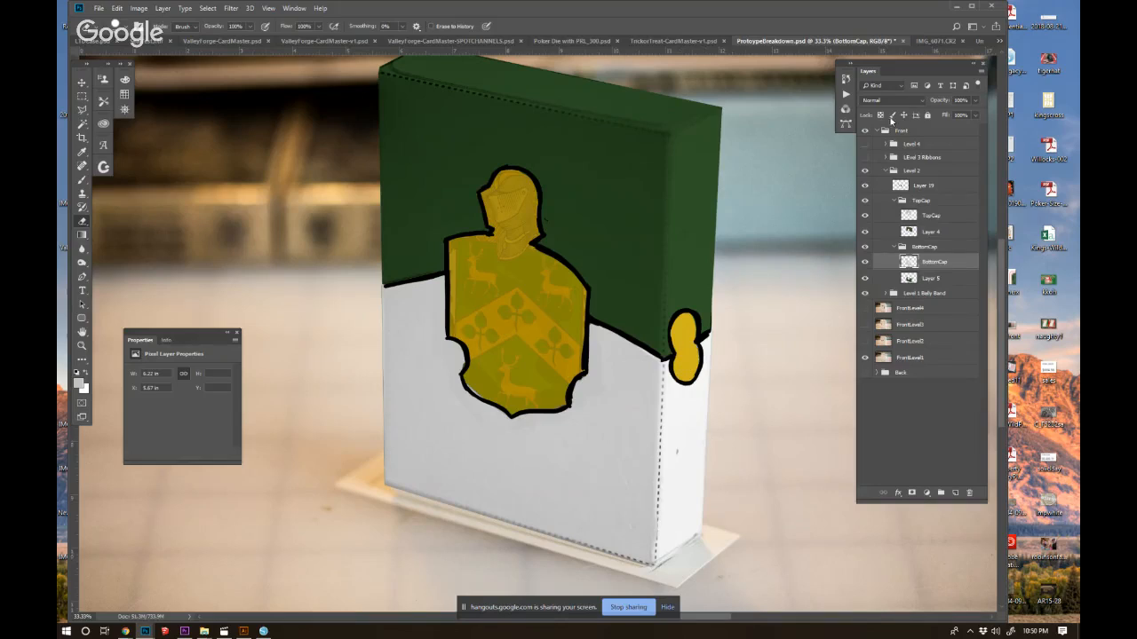
pyautogui.click(875, 100)
pyautogui.click(875, 135)
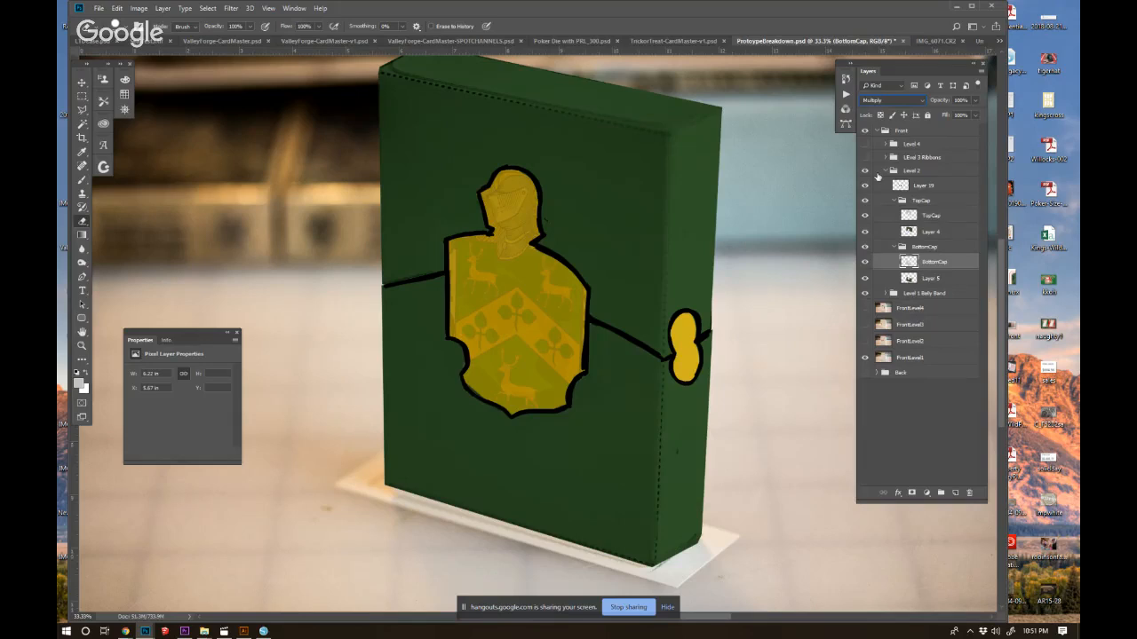
pyautogui.press('b')
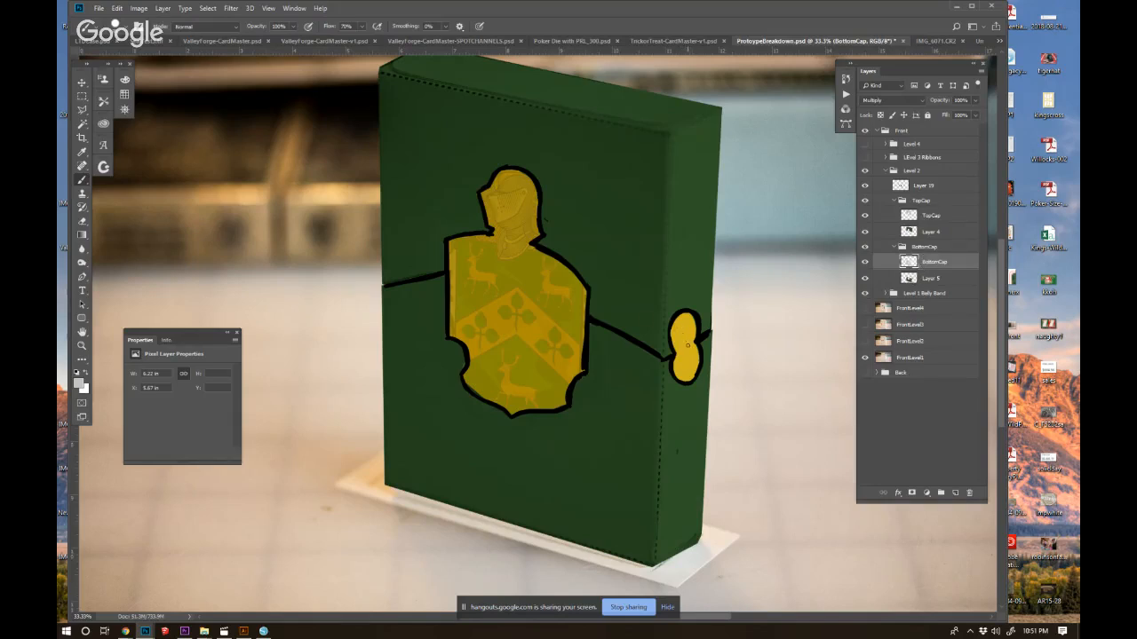
pyautogui.moveTo(681, 323); pyautogui.dragTo(685, 364)
pyautogui.hotkey('ctrl', 'z')
# Collapse the Level 2 group and preview the Level 3 Ribbons and Level 4 groups over the caps, leaving only the ribbons shown.
pyautogui.click(887, 170)
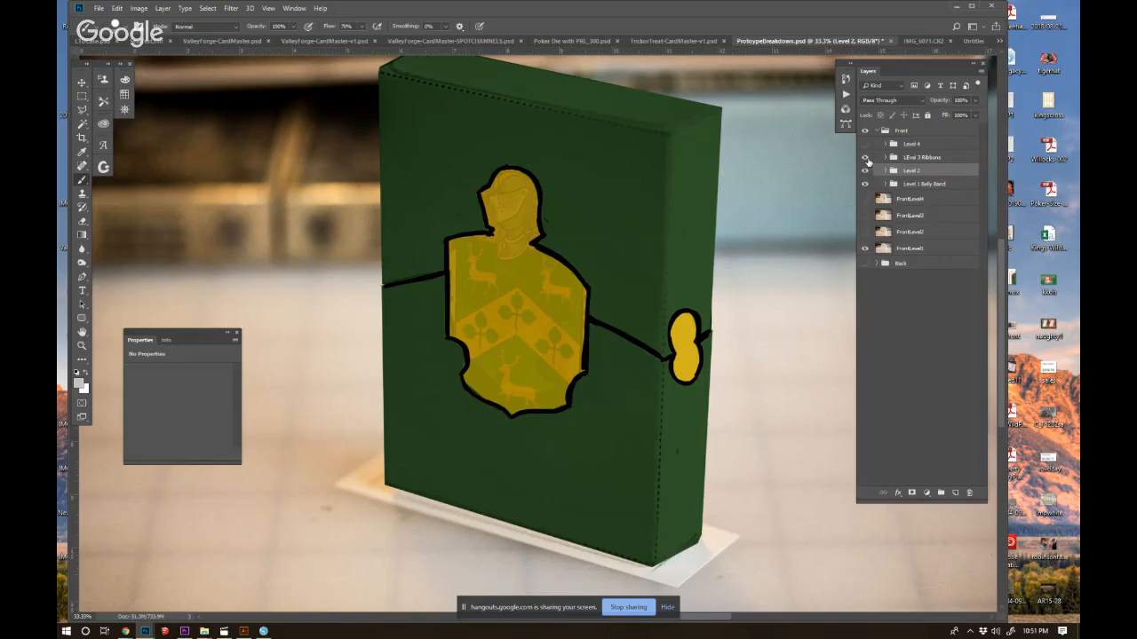
pyautogui.click(866, 158)
pyautogui.click(867, 158)
pyautogui.click(867, 158)
pyautogui.click(866, 158)
pyautogui.click(867, 158)
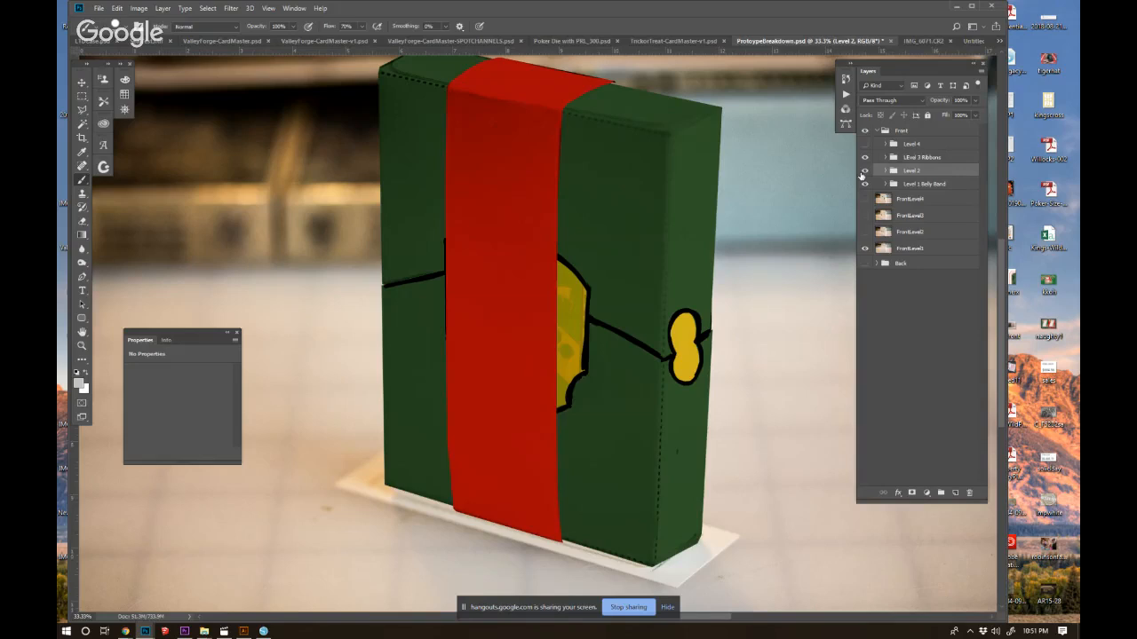
pyautogui.click(866, 158)
pyautogui.click(864, 145)
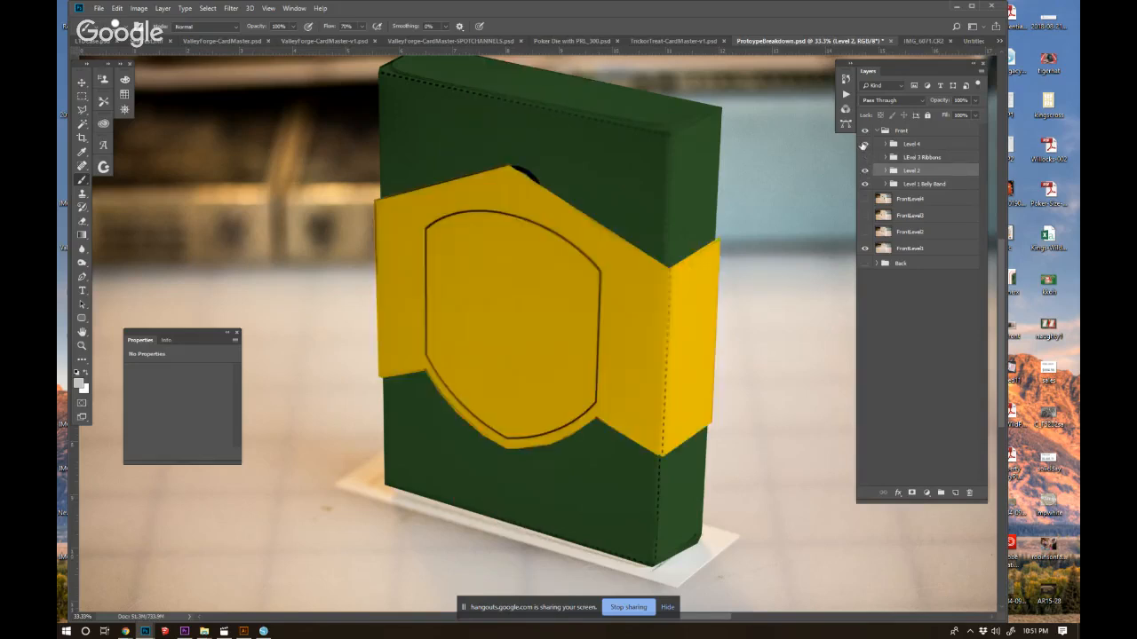
pyautogui.click(864, 144)
pyautogui.click(864, 157)
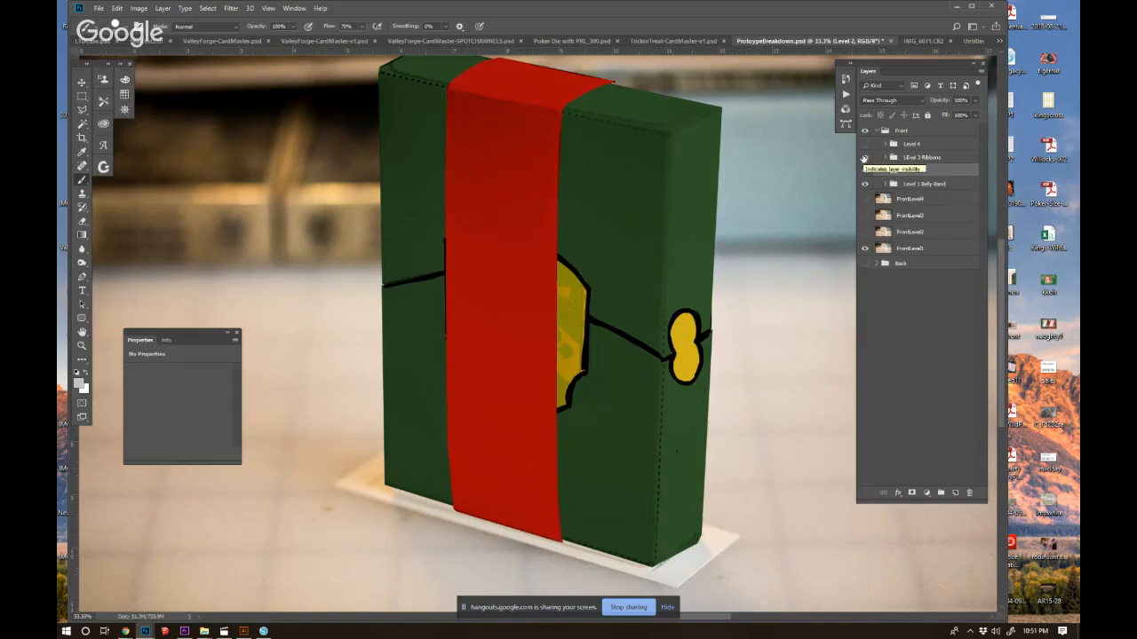
# Show the Level 4 group, duplicate Layer 15 from the Level 1 Belly Band group and move the copy above Level 4.
pyautogui.click(865, 145)
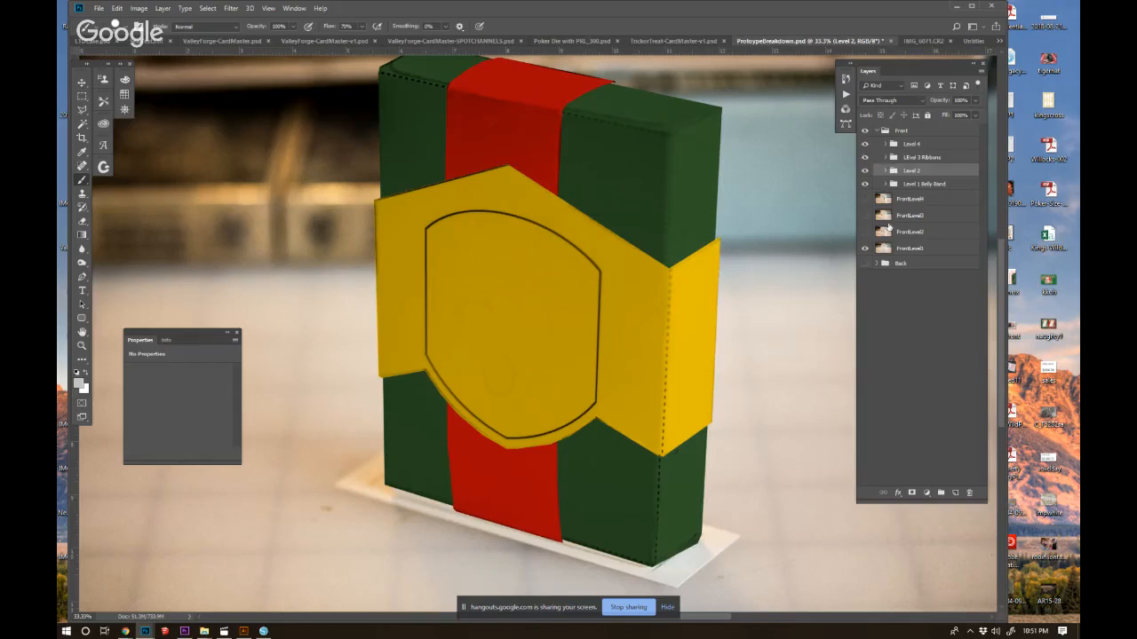
pyautogui.click(885, 184)
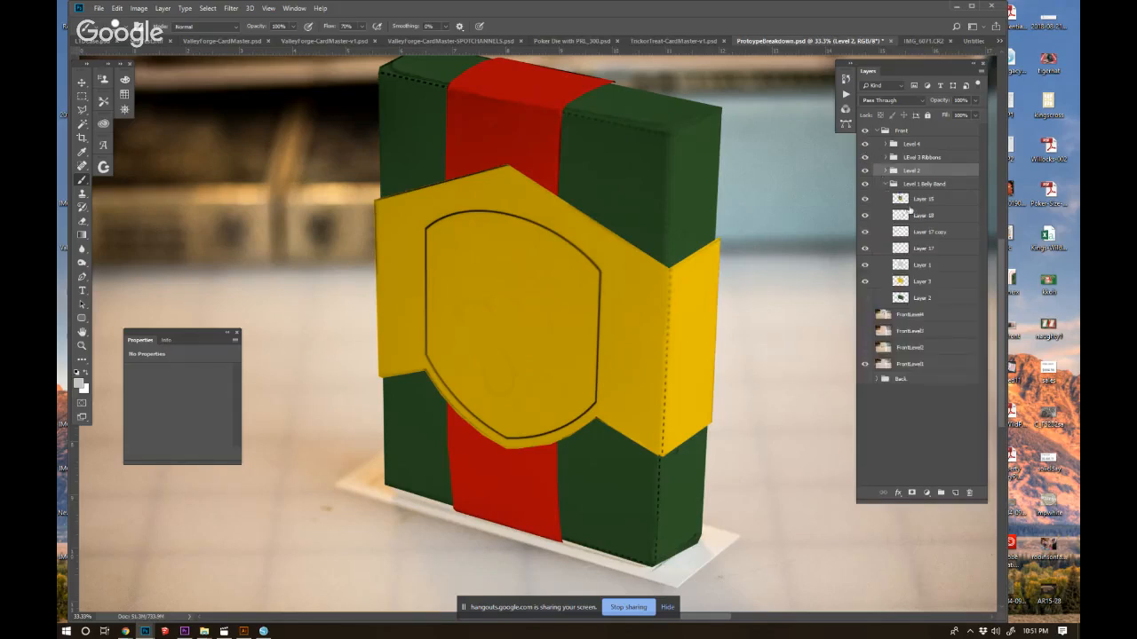
pyautogui.click(924, 199)
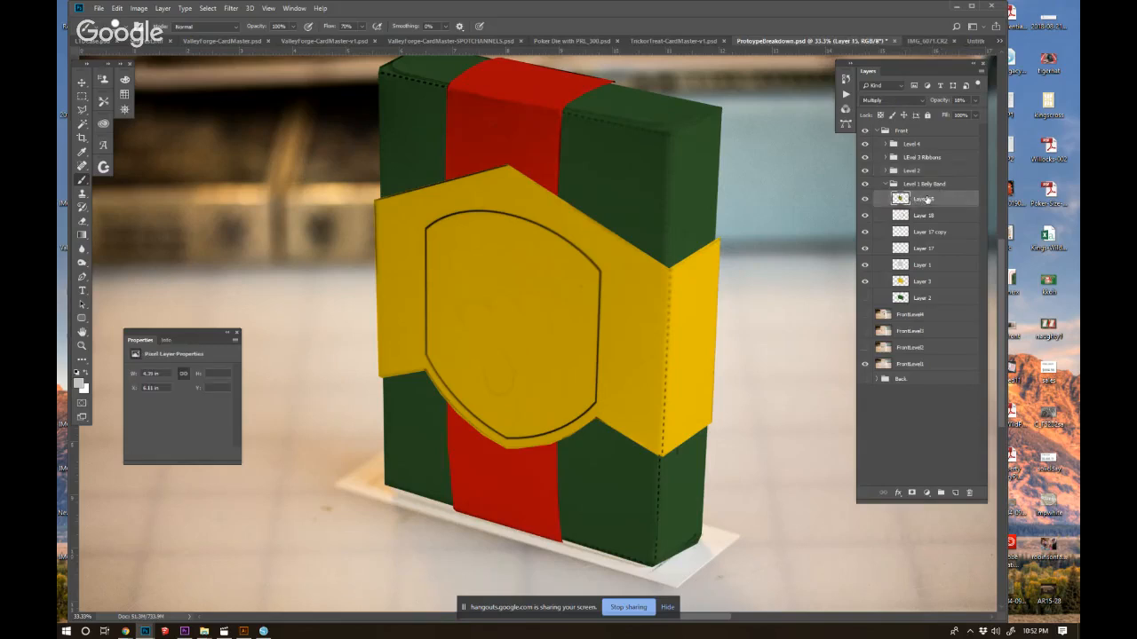
pyautogui.hotkey('ctrl', 'j')
pyautogui.moveTo(932, 200); pyautogui.dragTo(932, 142)
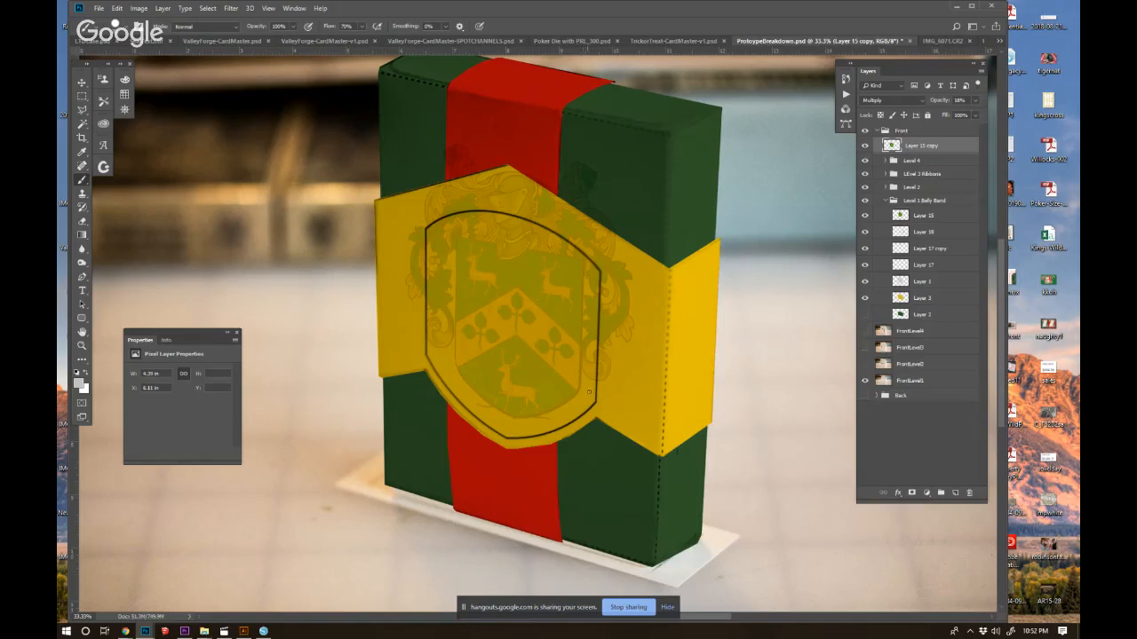
# Enlarge the copied coat of arms to about 117%, centre it over the yellow shield and place it in the Level 4 group.
pyautogui.press('v')
pyautogui.moveTo(616, 337); pyautogui.dragTo(610, 347)
pyautogui.hotkey('ctrl', 't')
pyautogui.moveTo(634, 151); pyautogui.dragTo(653, 127)
pyautogui.moveTo(559, 315); pyautogui.dragTo(564, 321)
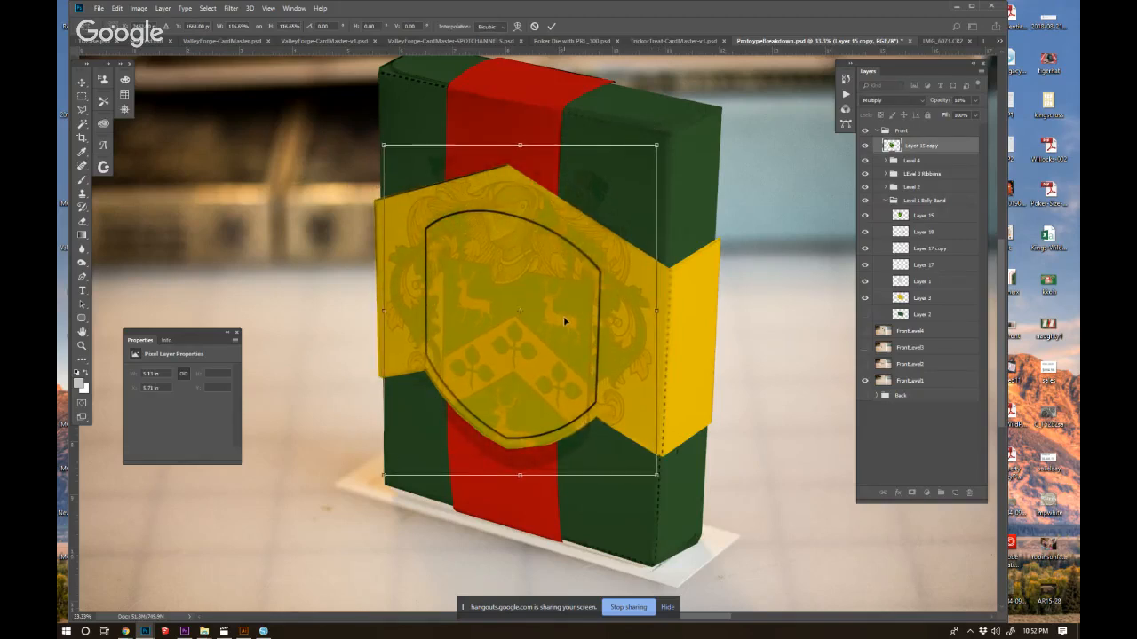
pyautogui.press('Return')
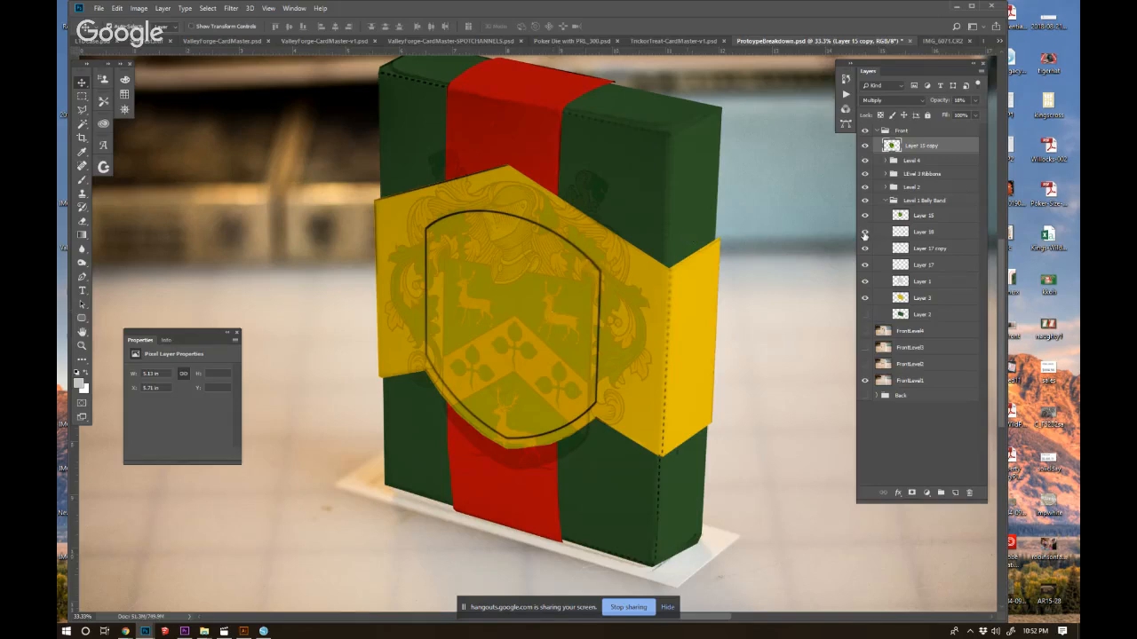
pyautogui.click(887, 160)
pyautogui.moveTo(943, 147); pyautogui.dragTo(940, 165)
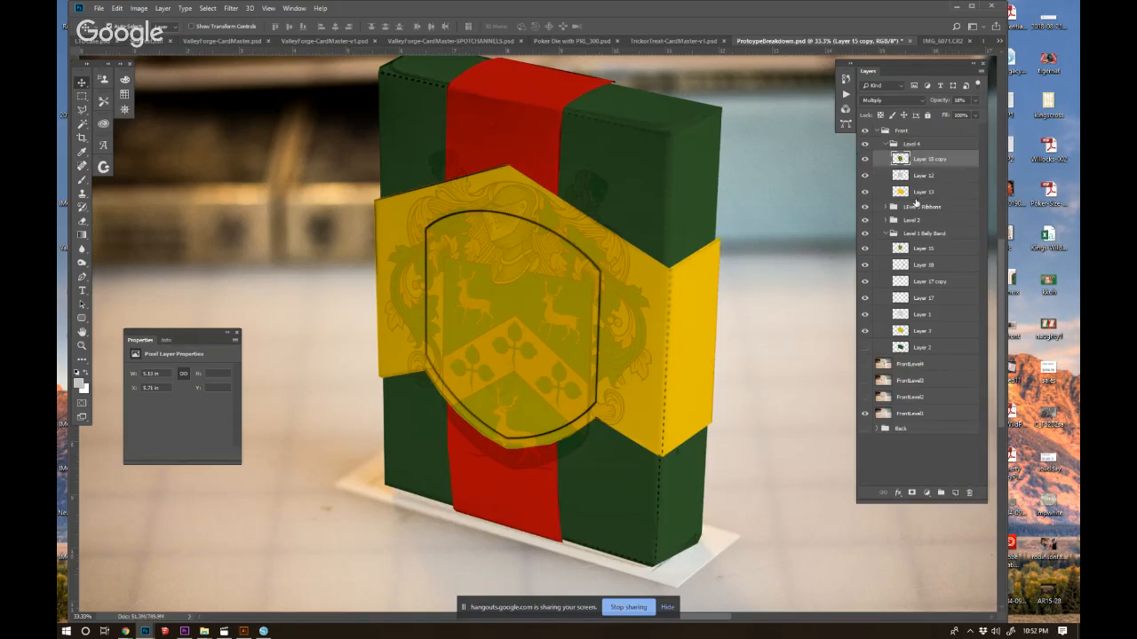
# On a new layer in Level 4, draw a black scalloped outline around the crest from the left edge to the box corner.
pyautogui.click(954, 493)
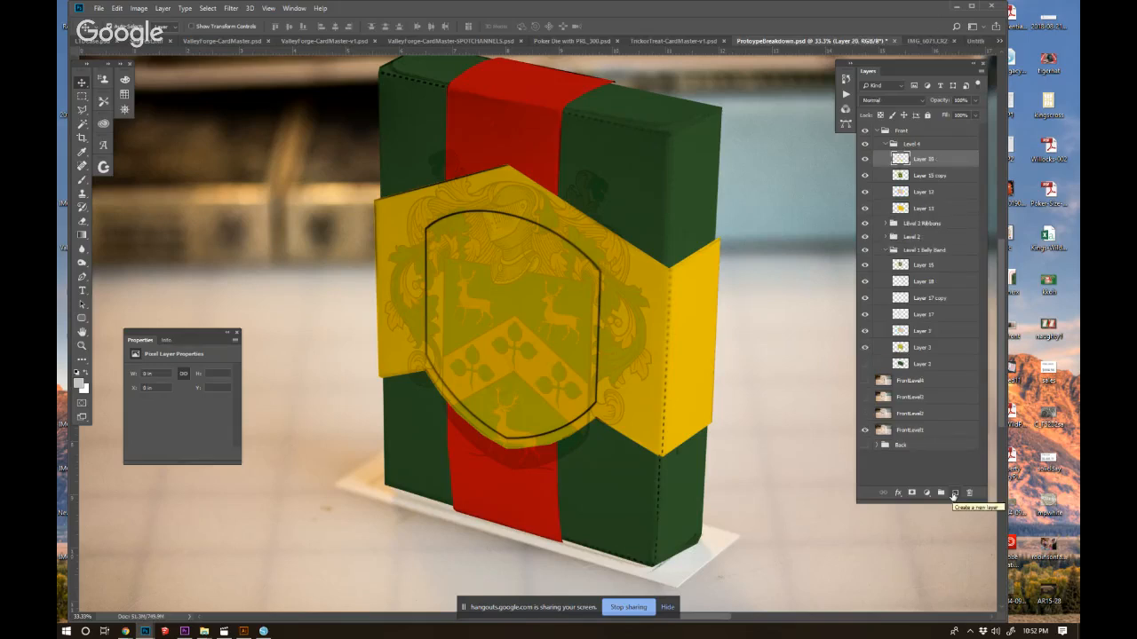
pyautogui.press('b')
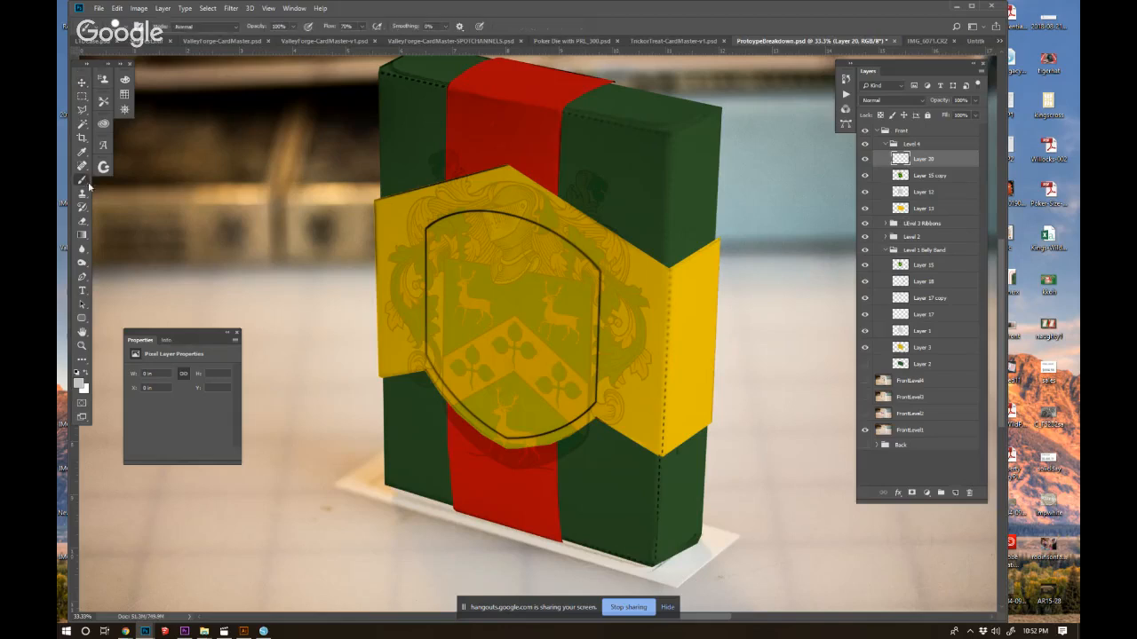
pyautogui.press('d')
pyautogui.moveTo(376, 200)
pyautogui.mouseDown()
pyautogui.moveTo(427, 185)
pyautogui.moveTo(391, 194)
pyautogui.moveTo(422, 185)
pyautogui.moveTo(414, 172)
pyautogui.moveTo(423, 187)
pyautogui.moveTo(400, 156)
pyautogui.moveTo(418, 149)
pyautogui.moveTo(413, 159)
pyautogui.moveTo(424, 131)
pyautogui.moveTo(462, 128)
pyautogui.mouseUp()
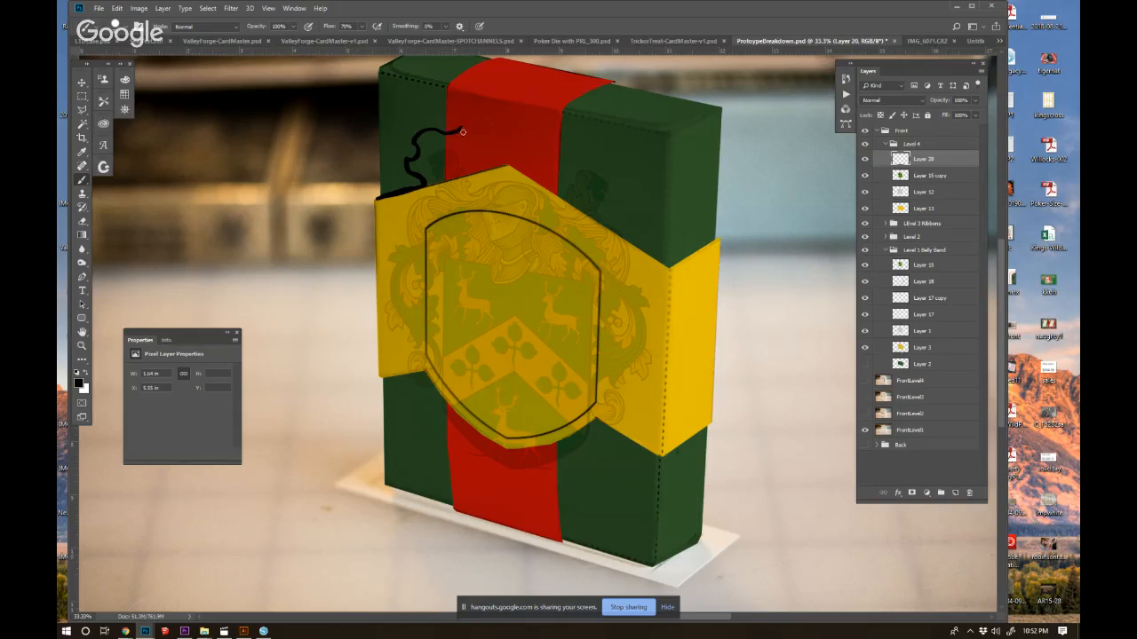
pyautogui.moveTo(454, 133)
pyautogui.mouseDown()
pyautogui.moveTo(494, 155)
pyautogui.moveTo(488, 139)
pyautogui.moveTo(506, 132)
pyautogui.moveTo(528, 161)
pyautogui.moveTo(558, 144)
pyautogui.moveTo(535, 161)
pyautogui.moveTo(554, 145)
pyautogui.moveTo(586, 154)
pyautogui.moveTo(615, 177)
pyautogui.moveTo(579, 153)
pyautogui.moveTo(615, 180)
pyautogui.moveTo(608, 199)
pyautogui.moveTo(621, 199)
pyautogui.moveTo(608, 179)
pyautogui.moveTo(622, 210)
pyautogui.moveTo(607, 229)
pyautogui.moveTo(644, 267)
pyautogui.mouseUp()
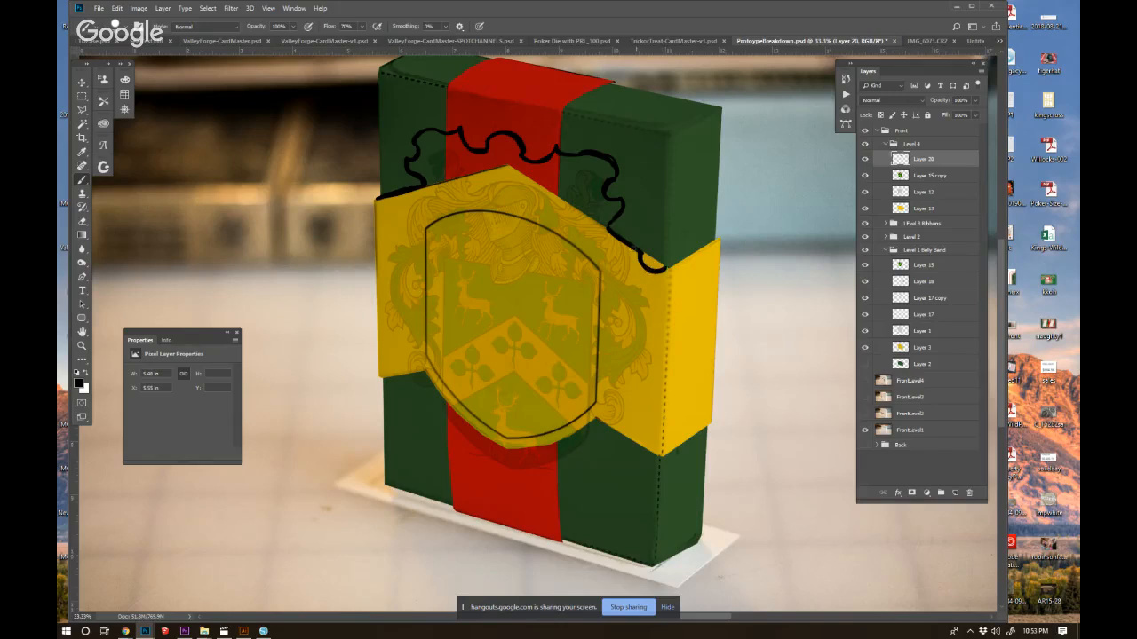
# Curl the outline's left end at the box edge and extend its right end with a pointed peak across the side panel.
pyautogui.press('e')
pyautogui.moveTo(367, 200)
pyautogui.mouseDown()
pyautogui.moveTo(388, 196)
pyautogui.moveTo(375, 207)
pyautogui.mouseUp()
pyautogui.press('b')
pyautogui.click(668, 269)
pyautogui.moveTo(667, 269)
pyautogui.mouseDown()
pyautogui.moveTo(695, 222)
pyautogui.moveTo(682, 252)
pyautogui.moveTo(696, 223)
pyautogui.moveTo(718, 240)
pyautogui.mouseUp()
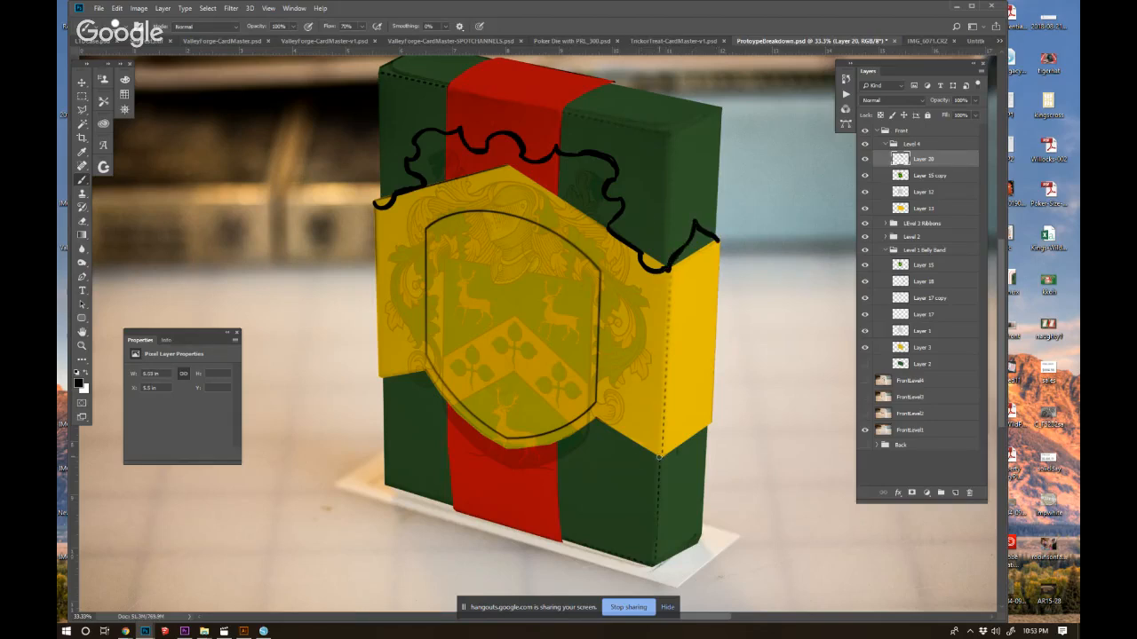
# Outline the side panel's outer edge and the band's lower edge, with a pointed tip below the shield and small scallops.
pyautogui.moveTo(667, 493); pyautogui.dragTo(621, 433)
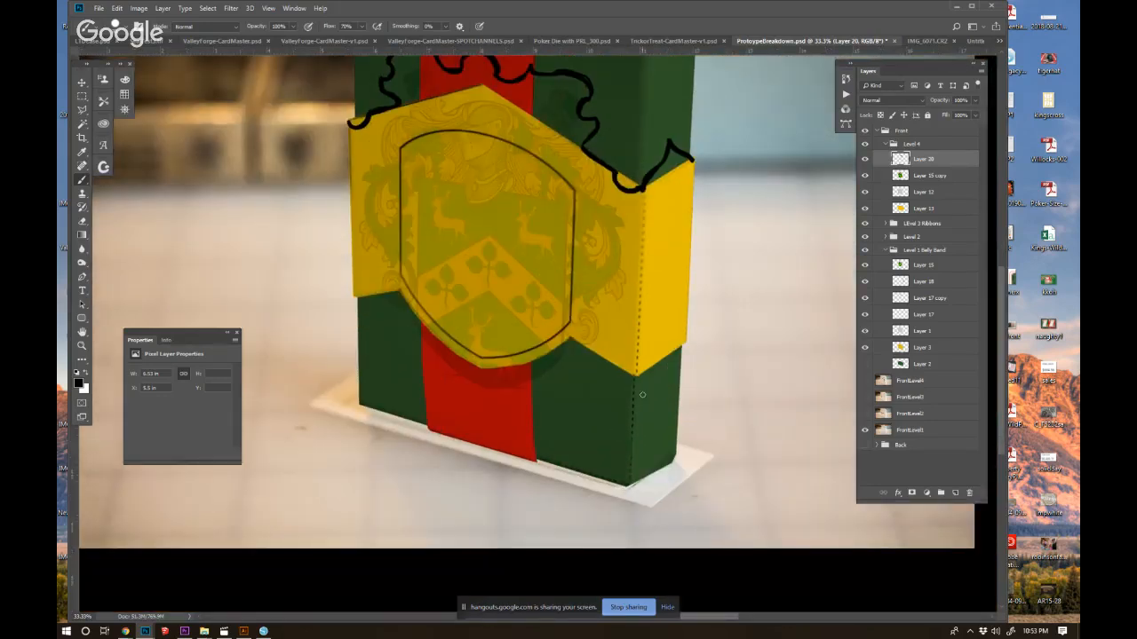
pyautogui.moveTo(632, 376)
pyautogui.mouseDown()
pyautogui.moveTo(664, 395)
pyautogui.moveTo(636, 371)
pyautogui.moveTo(665, 392)
pyautogui.moveTo(684, 346)
pyautogui.mouseUp()
pyautogui.moveTo(694, 163); pyautogui.dragTo(684, 347)
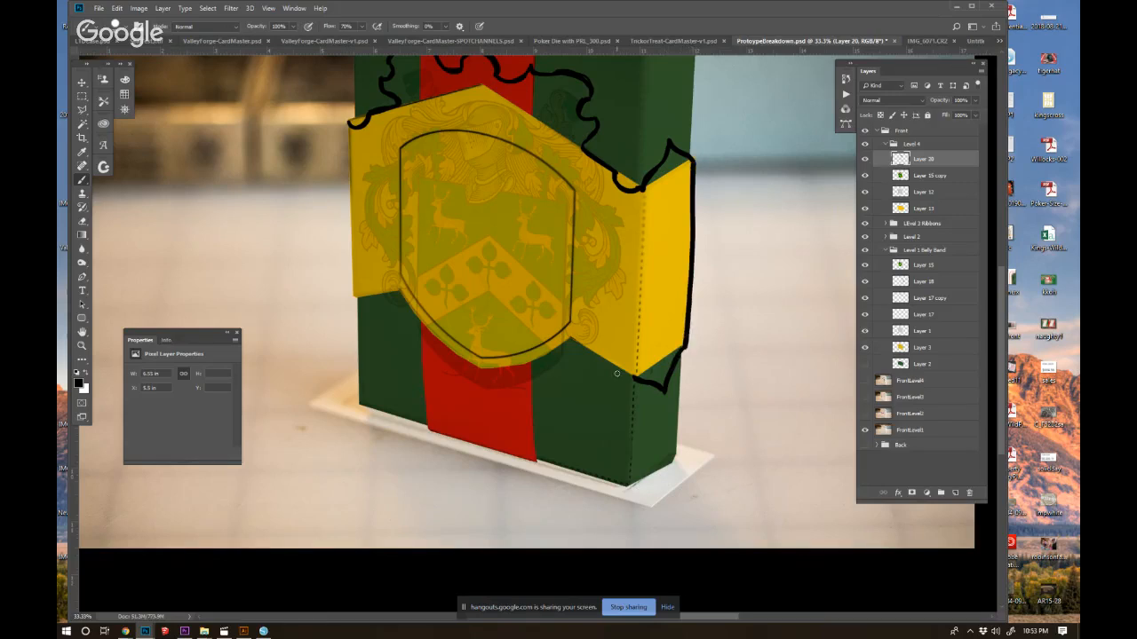
pyautogui.moveTo(635, 382); pyautogui.dragTo(635, 375)
pyautogui.moveTo(605, 359); pyautogui.dragTo(572, 341)
pyautogui.moveTo(567, 337)
pyautogui.mouseDown()
pyautogui.moveTo(550, 369)
pyautogui.moveTo(487, 394)
pyautogui.moveTo(563, 353)
pyautogui.moveTo(548, 347)
pyautogui.moveTo(474, 397)
pyautogui.moveTo(409, 322)
pyautogui.moveTo(400, 294)
pyautogui.moveTo(353, 293)
pyautogui.mouseUp()
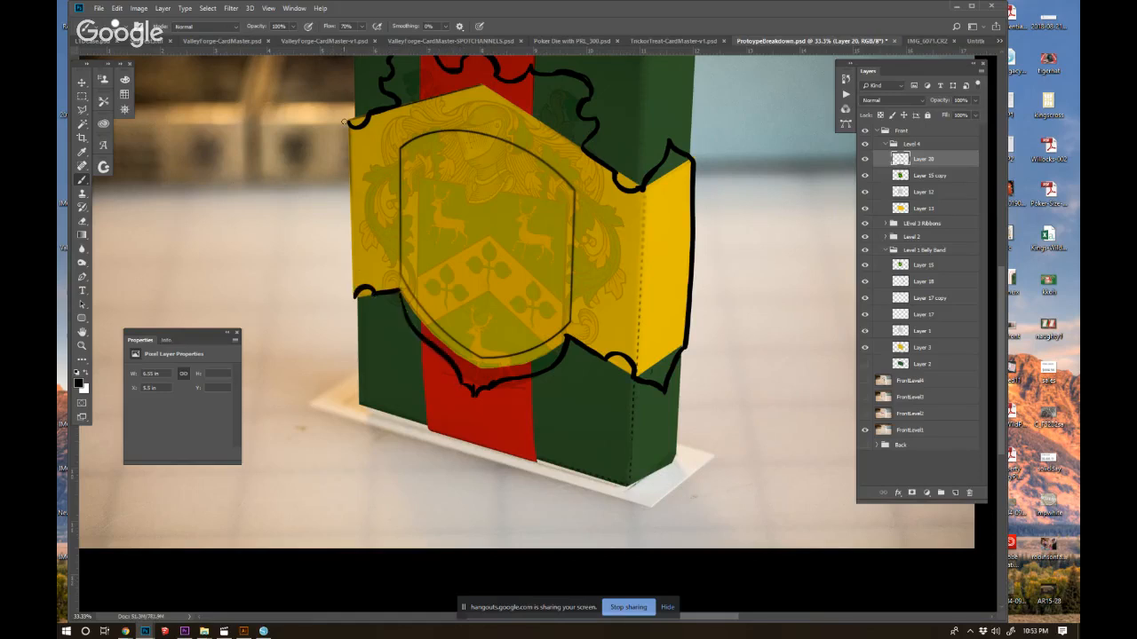
# Draw a pointed cutout outline around the box corner on the side panel and a notched outline along the band's left edge.
pyautogui.moveTo(640, 220)
pyautogui.mouseDown()
pyautogui.moveTo(645, 232)
pyautogui.moveTo(615, 271)
pyautogui.moveTo(638, 322)
pyautogui.moveTo(627, 288)
pyautogui.mouseUp()
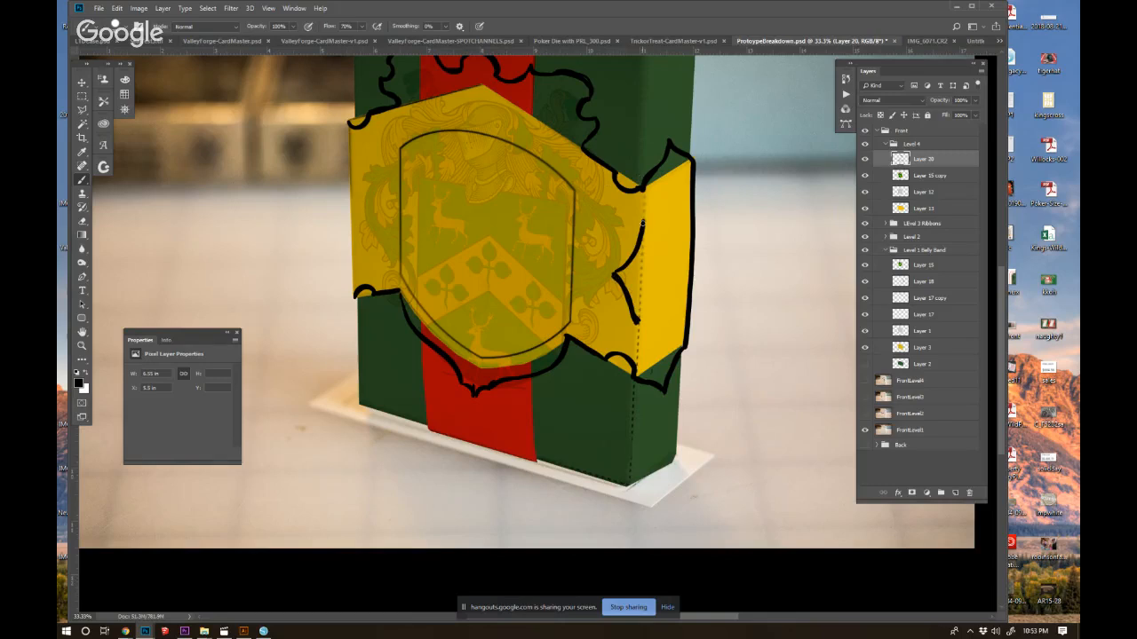
pyautogui.moveTo(642, 221); pyautogui.dragTo(668, 195)
pyautogui.moveTo(635, 321)
pyautogui.mouseDown()
pyautogui.moveTo(660, 339)
pyautogui.moveTo(686, 311)
pyautogui.mouseUp()
pyautogui.moveTo(667, 195); pyautogui.dragTo(689, 217)
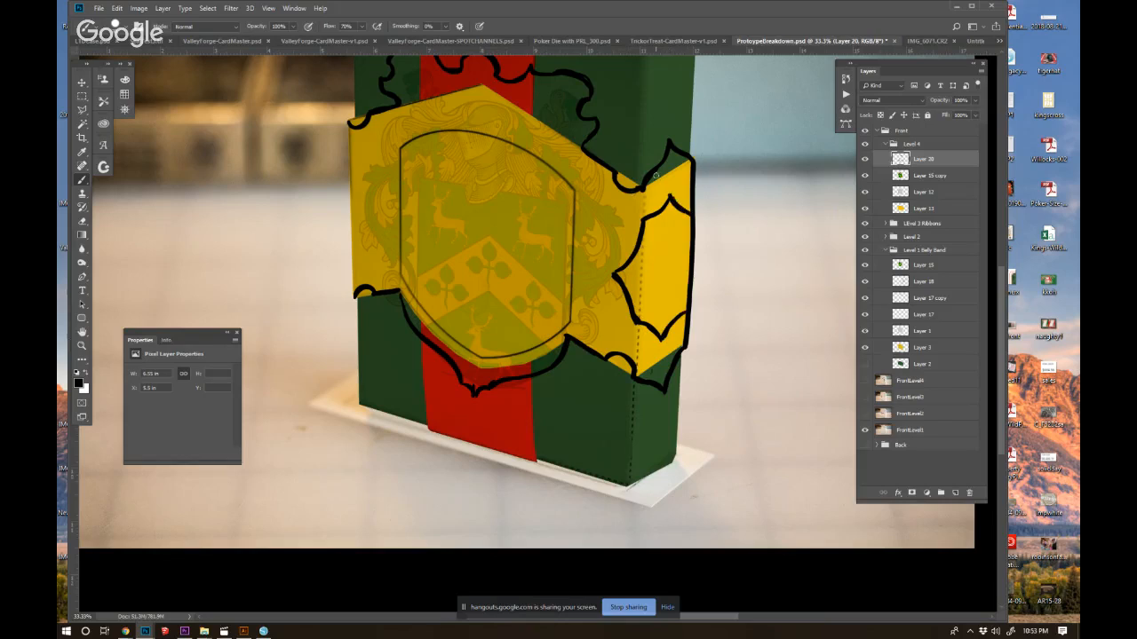
pyautogui.moveTo(349, 158)
pyautogui.mouseDown()
pyautogui.moveTo(373, 207)
pyautogui.moveTo(352, 249)
pyautogui.mouseUp()
pyautogui.moveTo(349, 158); pyautogui.dragTo(348, 126)
pyautogui.moveTo(352, 253); pyautogui.dragTo(355, 295)
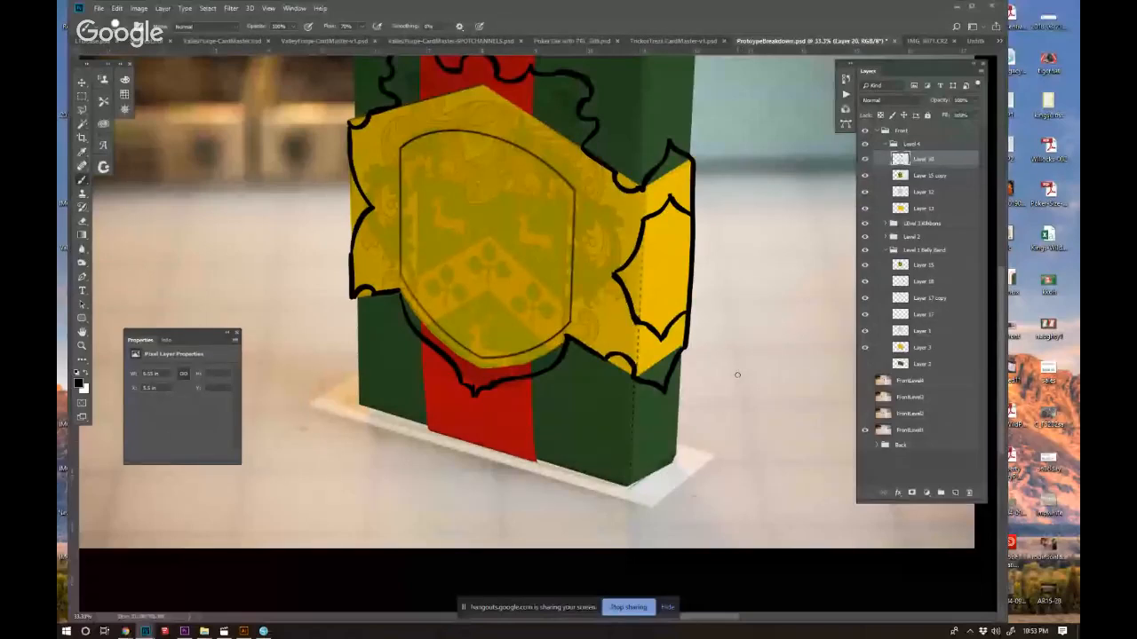
# Erase the yellow on Layer 13 inside the side cutout and left notch, and clear the notch's shading on Layer 12.
pyautogui.press('e')
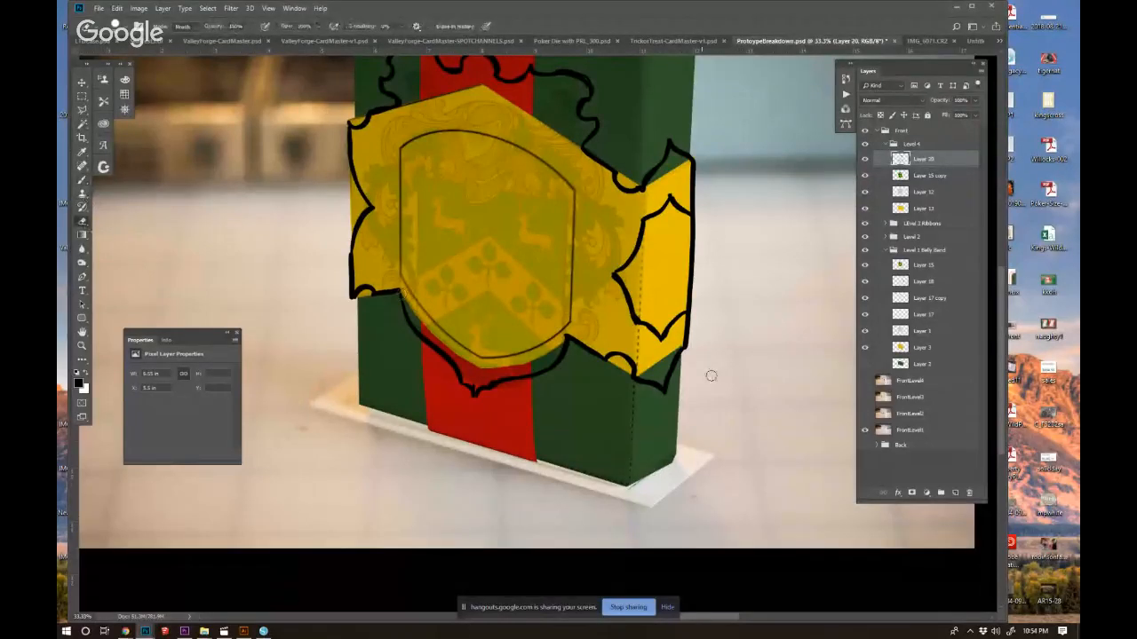
pyautogui.click(900, 211)
pyautogui.moveTo(681, 221)
pyautogui.mouseDown()
pyautogui.moveTo(680, 255)
pyautogui.moveTo(652, 226)
pyautogui.moveTo(672, 242)
pyautogui.moveTo(679, 305)
pyautogui.moveTo(660, 321)
pyautogui.moveTo(634, 315)
pyautogui.moveTo(652, 242)
pyautogui.moveTo(650, 300)
pyautogui.moveTo(671, 266)
pyautogui.mouseUp()
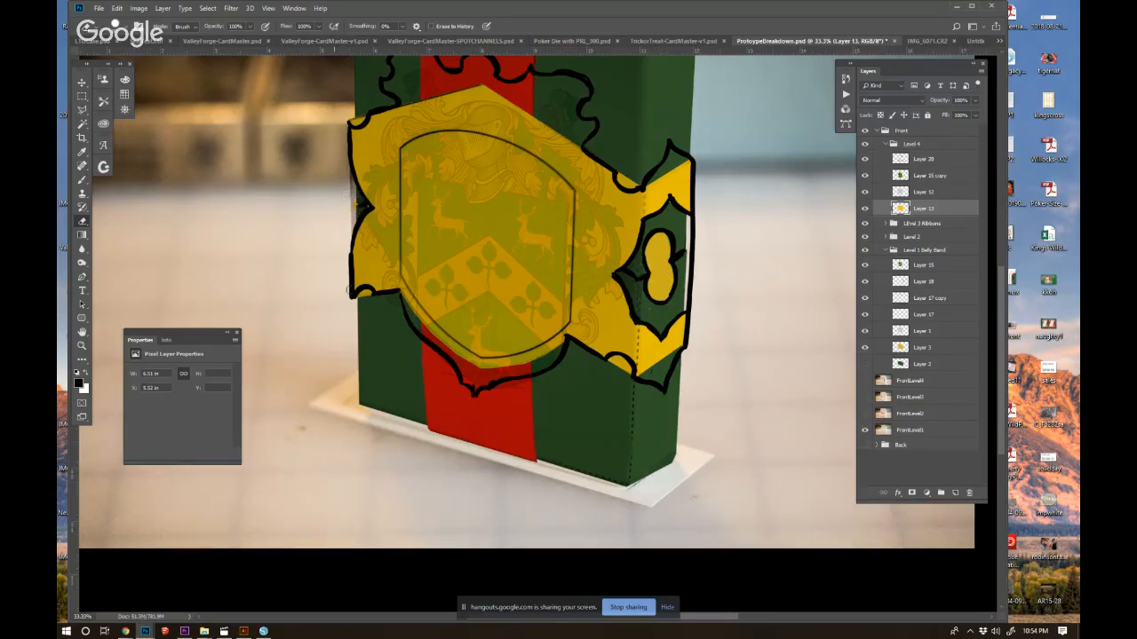
pyautogui.moveTo(487, 306); pyautogui.dragTo(473, 392)
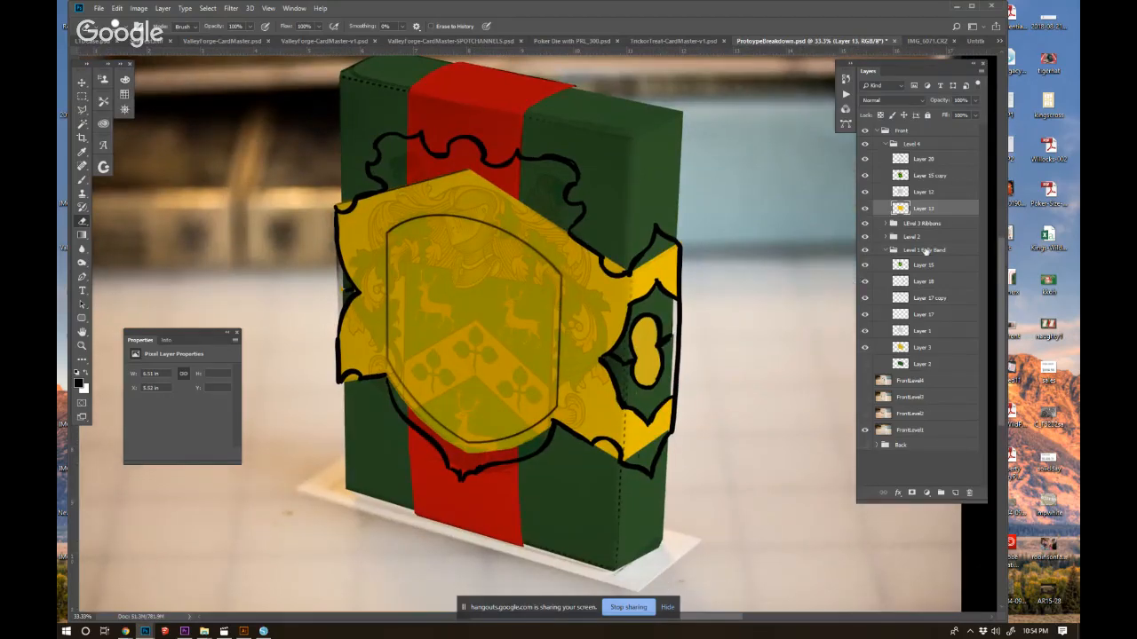
pyautogui.click(898, 192)
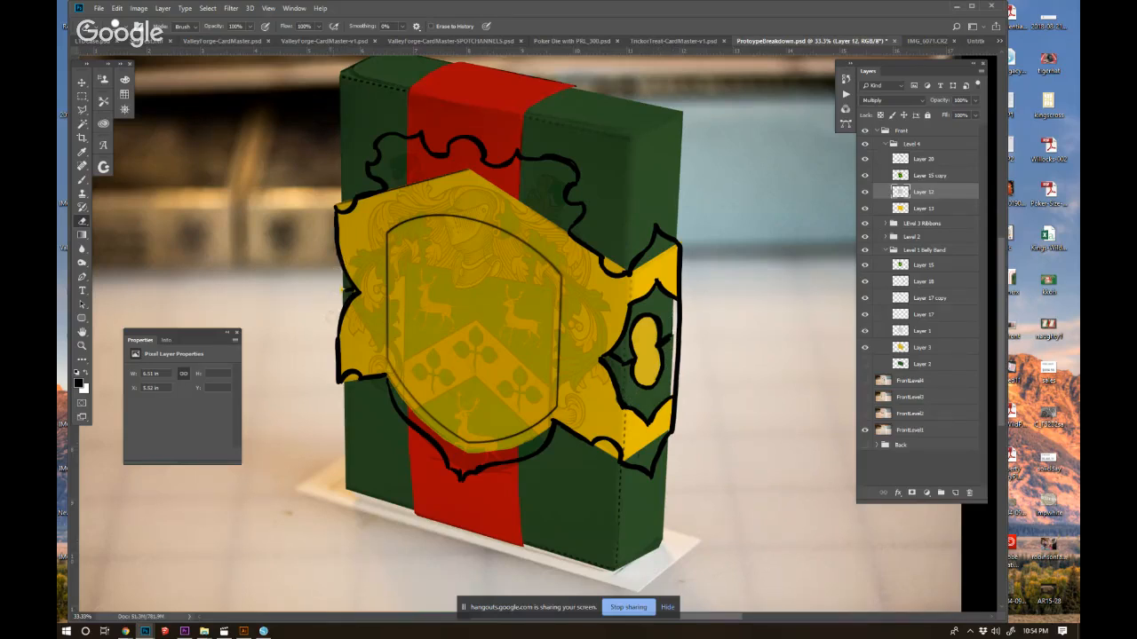
# On Layer 20, erase the outline beside the side cutout and redraw it as a thinner line along the box edge.
pyautogui.click(901, 161)
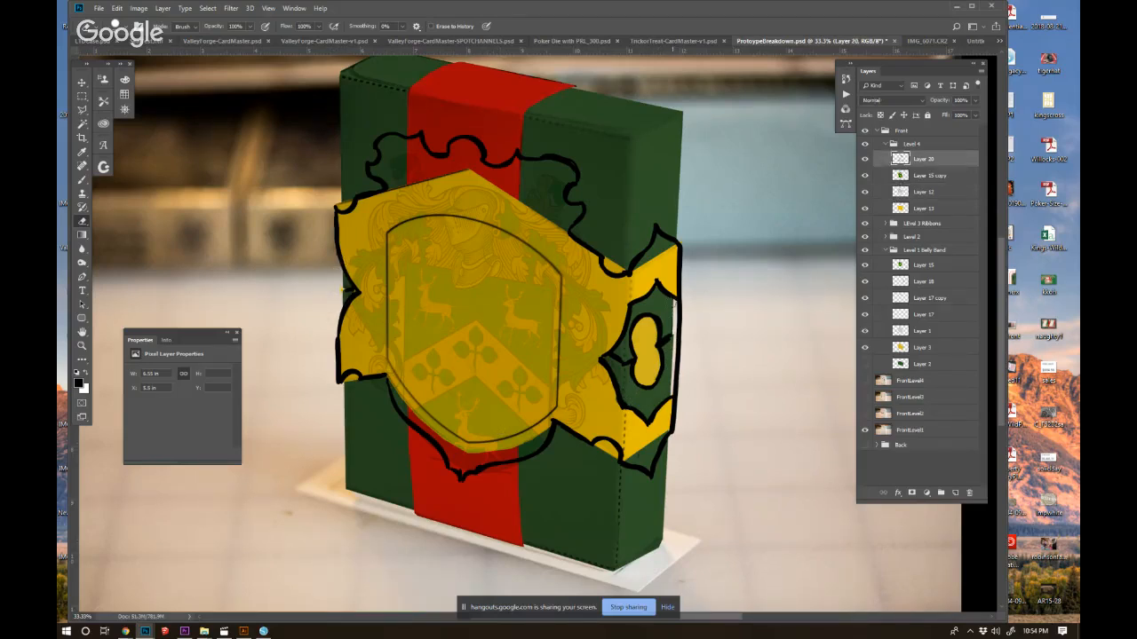
pyautogui.moveTo(673, 307); pyautogui.dragTo(676, 391)
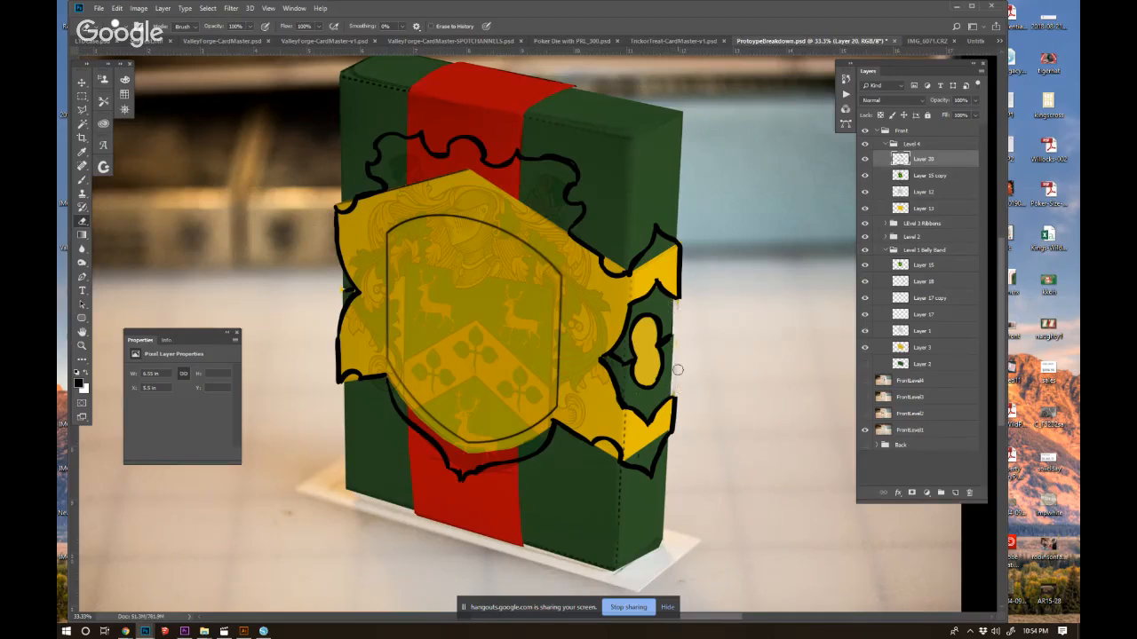
pyautogui.press('b')
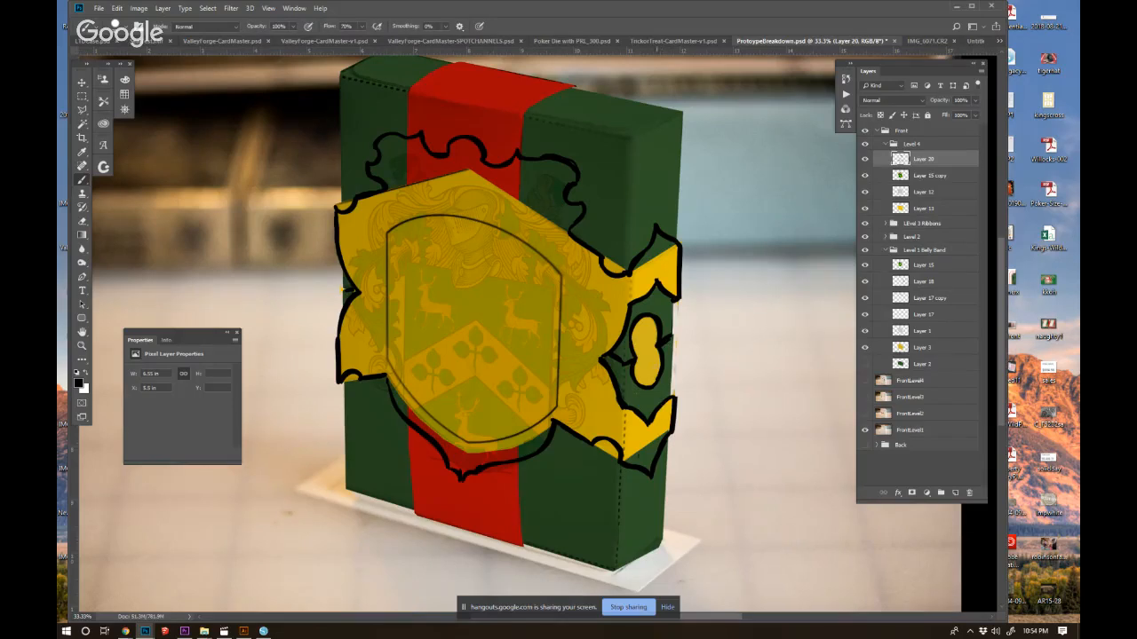
pyautogui.moveTo(673, 301); pyautogui.dragTo(676, 396)
# Select Layer 13, hide the Layer 12 shading and sample the band's yellow as the brush colour.
pyautogui.click(907, 212)
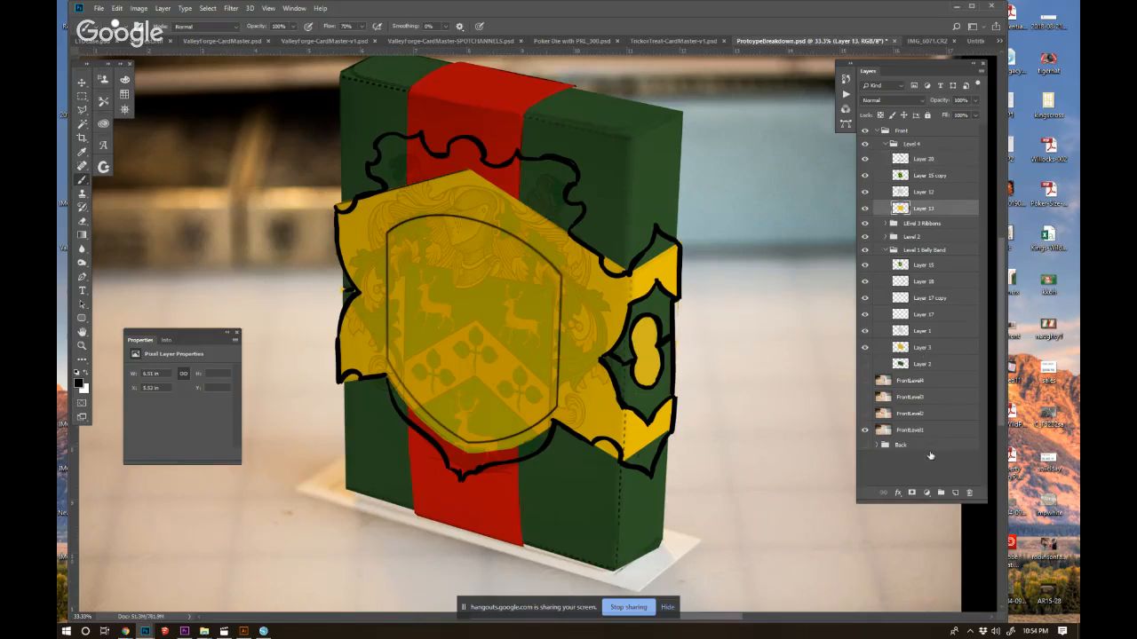
pyautogui.moveTo(867, 191); pyautogui.dragTo(865, 181)
pyautogui.keyDown('alt'); pyautogui.click(653, 435); pyautogui.keyUp('alt')
pyautogui.keyDown('alt'); pyautogui.click(572, 314); pyautogui.keyUp('alt')
pyautogui.click(865, 175)
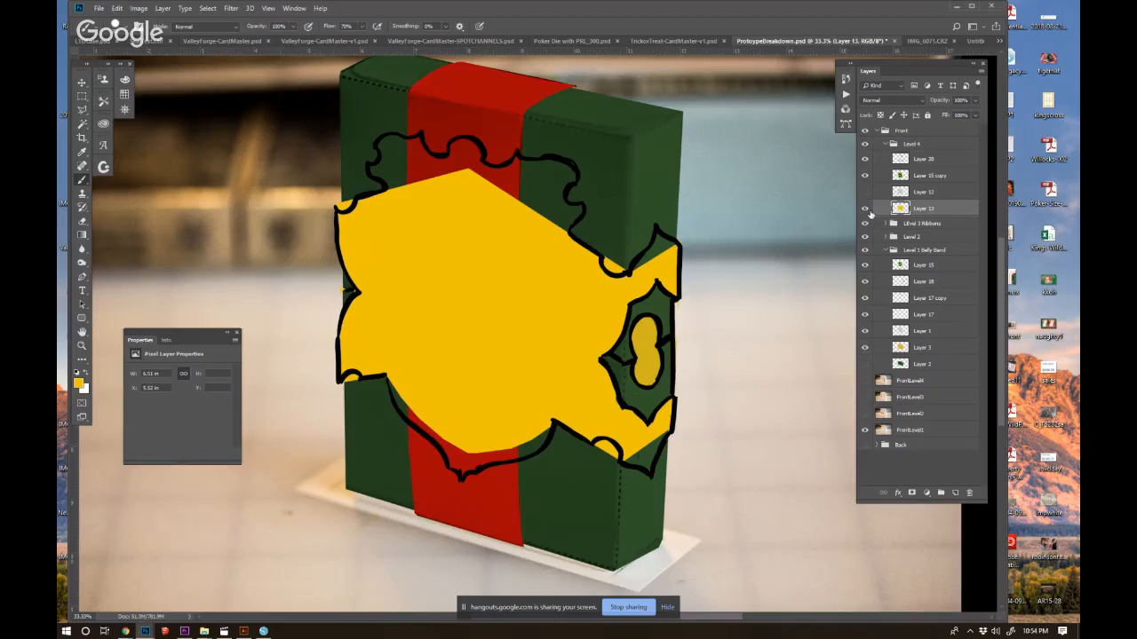
# Fill the black Level 4 outline with yellow on Layer 13 and erase the yellow spilling into the scallops.
pyautogui.moveTo(472, 147)
pyautogui.mouseDown()
pyautogui.moveTo(460, 149)
pyautogui.moveTo(465, 164)
pyautogui.moveTo(490, 171)
pyautogui.moveTo(561, 164)
pyautogui.moveTo(573, 177)
pyautogui.moveTo(561, 189)
pyautogui.moveTo(569, 222)
pyautogui.moveTo(510, 188)
pyautogui.moveTo(555, 174)
pyautogui.mouseUp()
pyautogui.moveTo(443, 165)
pyautogui.mouseDown()
pyautogui.moveTo(417, 141)
pyautogui.moveTo(389, 140)
pyautogui.moveTo(413, 160)
pyautogui.moveTo(393, 188)
pyautogui.moveTo(369, 147)
pyautogui.mouseUp()
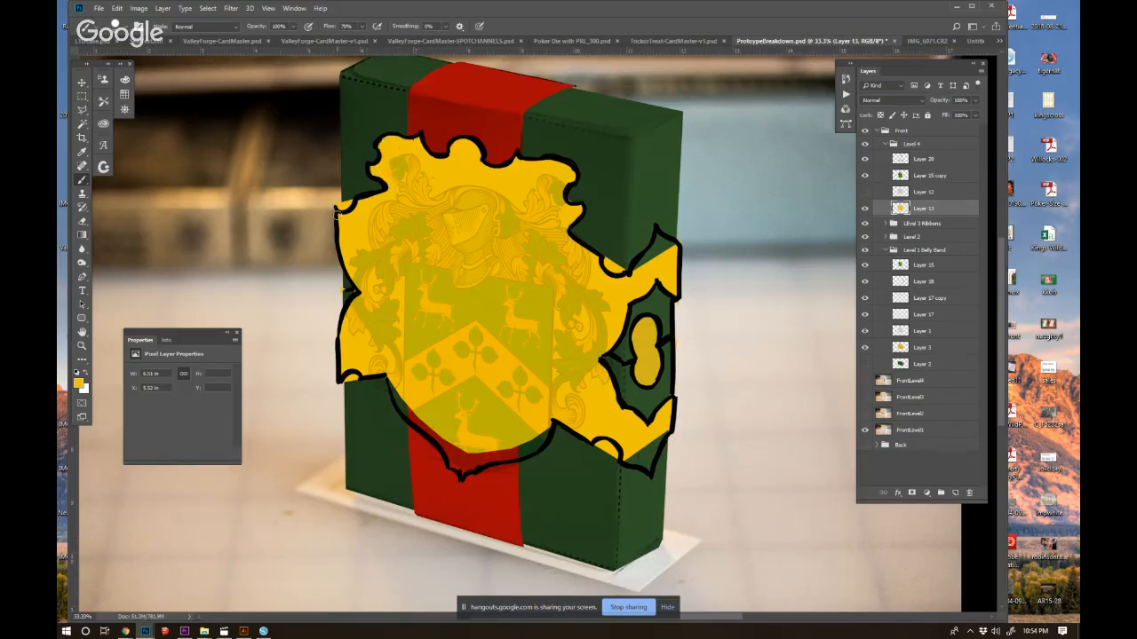
pyautogui.moveTo(394, 379)
pyautogui.mouseDown()
pyautogui.moveTo(421, 425)
pyautogui.moveTo(400, 402)
pyautogui.moveTo(457, 466)
pyautogui.moveTo(538, 435)
pyautogui.moveTo(458, 451)
pyautogui.mouseUp()
pyautogui.moveTo(657, 442); pyautogui.dragTo(650, 457)
pyautogui.moveTo(655, 249)
pyautogui.mouseDown()
pyautogui.moveTo(633, 269)
pyautogui.moveTo(657, 242)
pyautogui.moveTo(630, 311)
pyautogui.moveTo(614, 267)
pyautogui.mouseUp()
pyautogui.click(82, 222)
pyautogui.moveTo(601, 452); pyautogui.dragTo(600, 447)
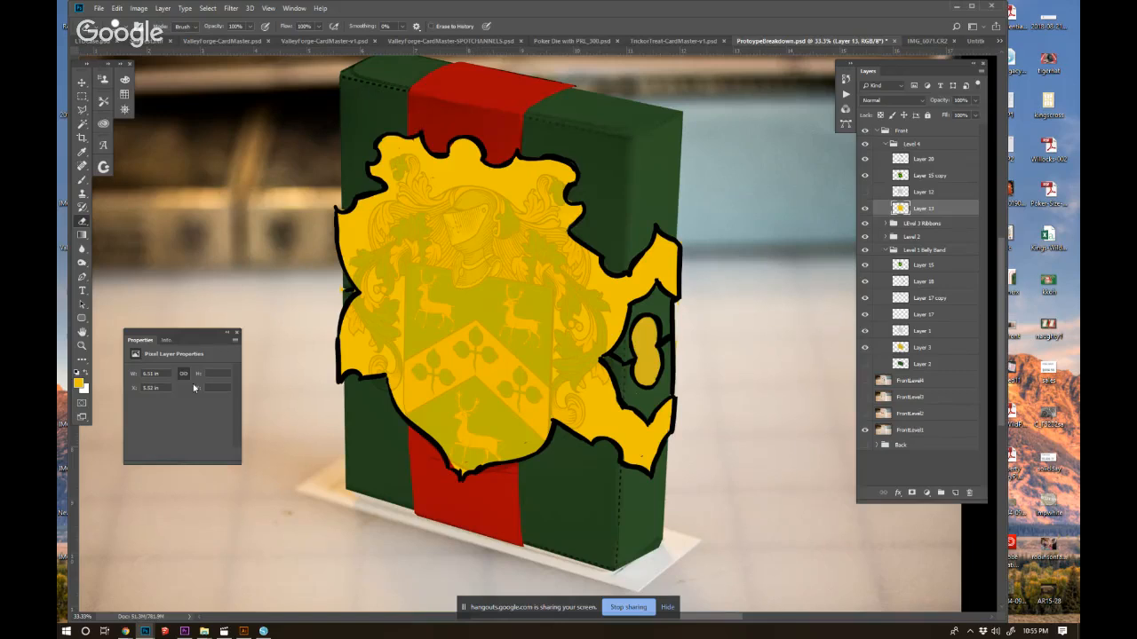
# Draw three red arrows pointing at the side panel's details on a new layer above Layer 13, and delete that layer.
pyautogui.click(953, 493)
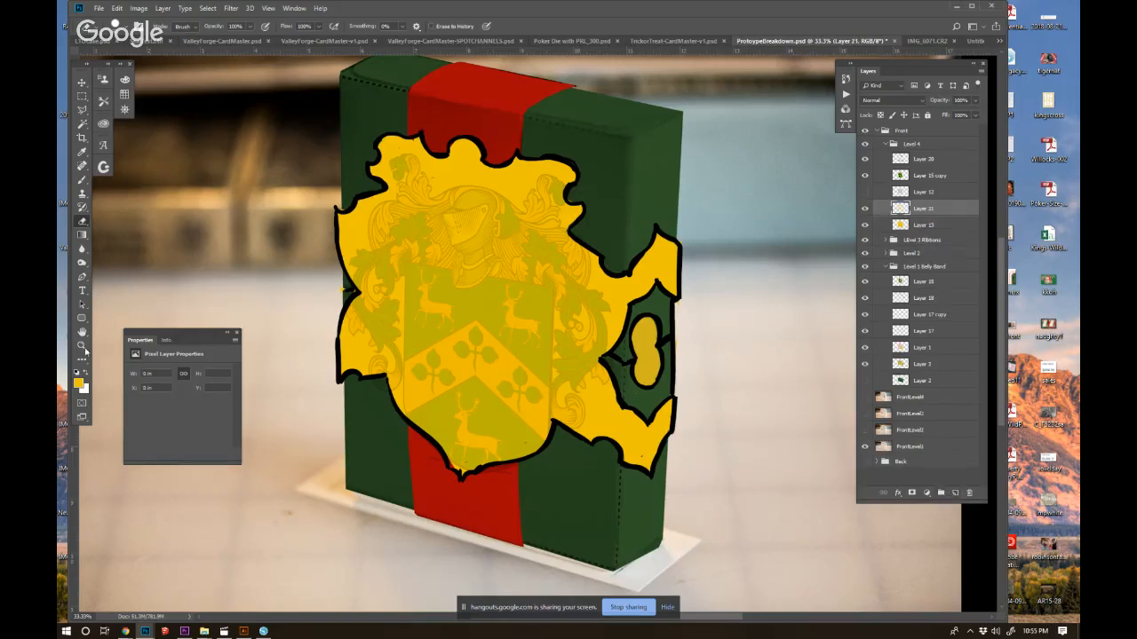
pyautogui.click(79, 383)
pyautogui.moveTo(675, 407); pyautogui.dragTo(675, 387)
pyautogui.click(651, 393)
pyautogui.click(767, 382)
pyautogui.press('b')
pyautogui.press('b')
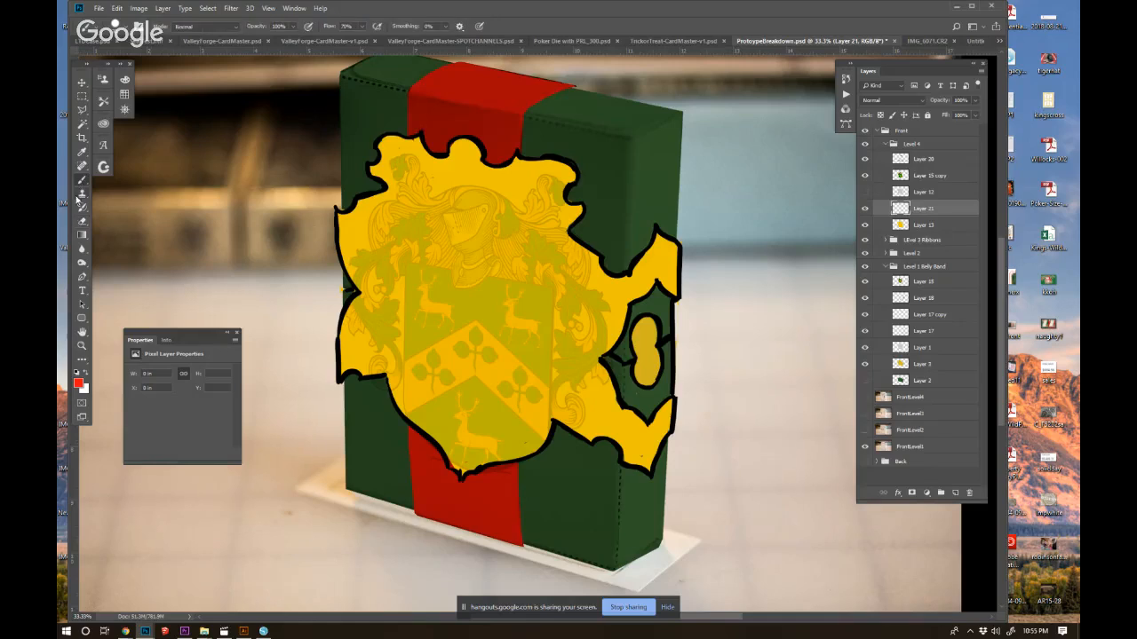
pyautogui.moveTo(728, 451)
pyautogui.mouseDown()
pyautogui.moveTo(677, 385)
pyautogui.moveTo(647, 380)
pyautogui.mouseUp()
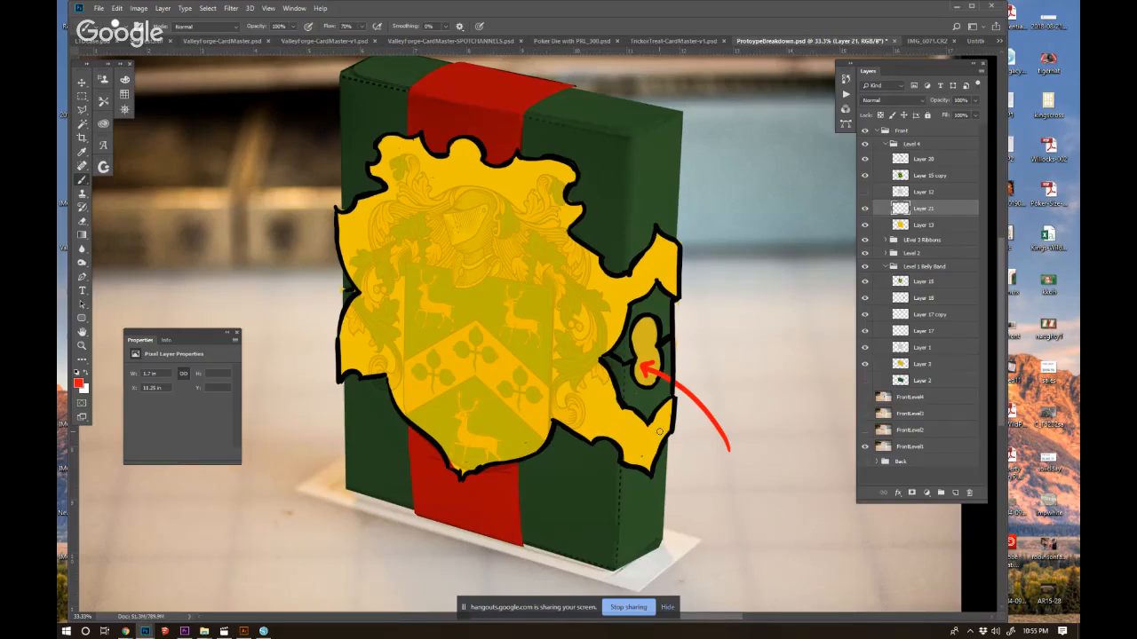
pyautogui.moveTo(764, 419)
pyautogui.mouseDown()
pyautogui.moveTo(738, 388)
pyautogui.moveTo(681, 365)
pyautogui.mouseUp()
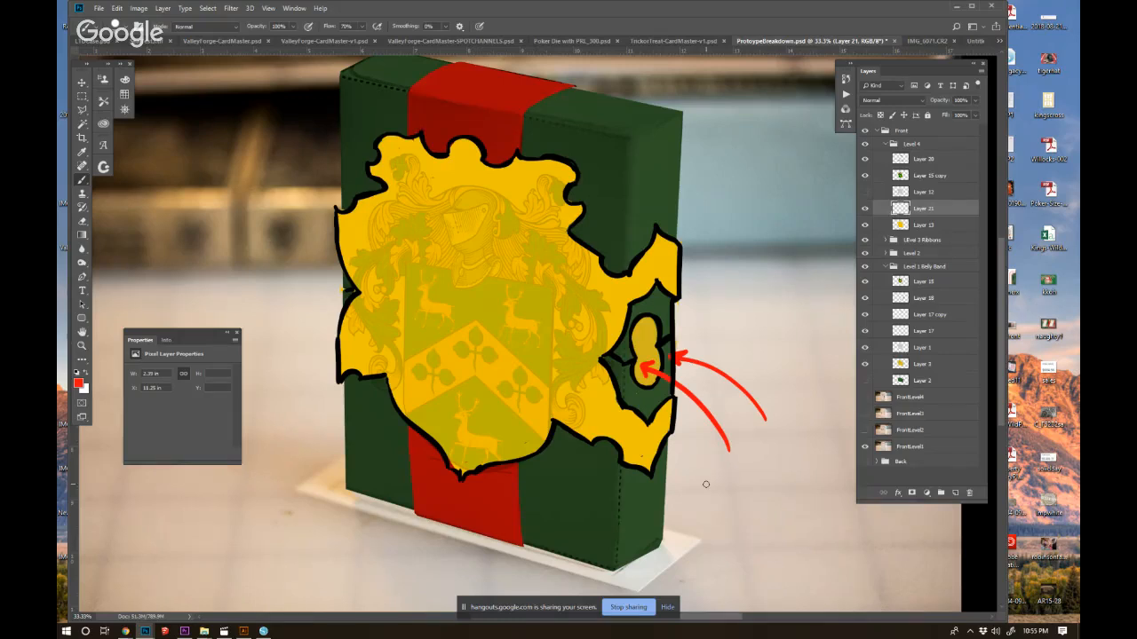
pyautogui.moveTo(778, 258); pyautogui.dragTo(665, 267)
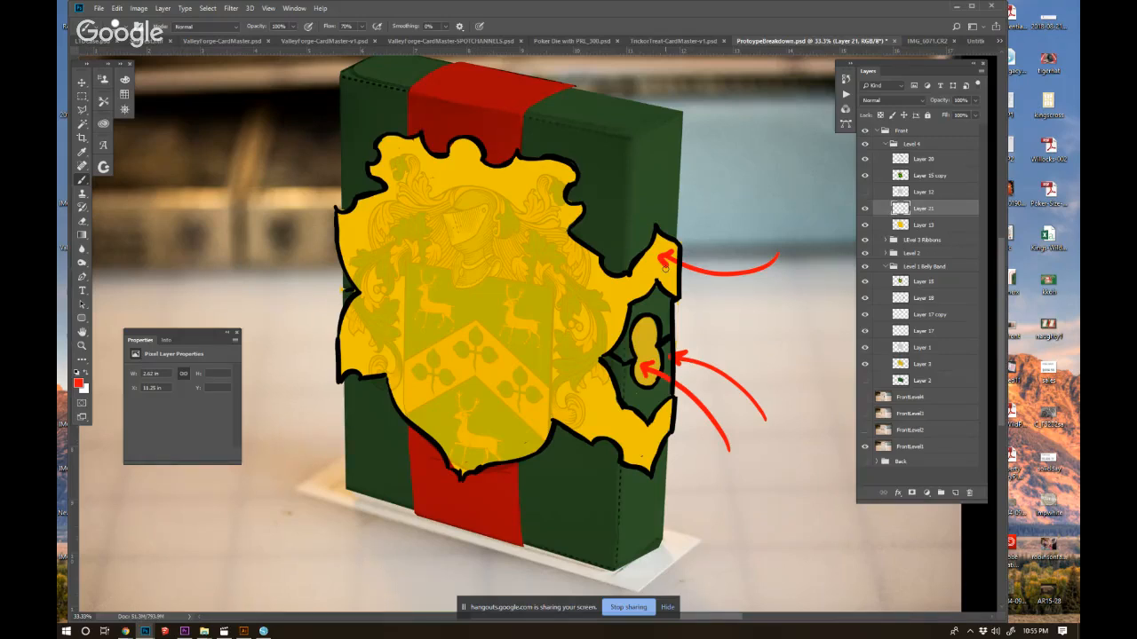
pyautogui.moveTo(947, 210); pyautogui.dragTo(969, 492)
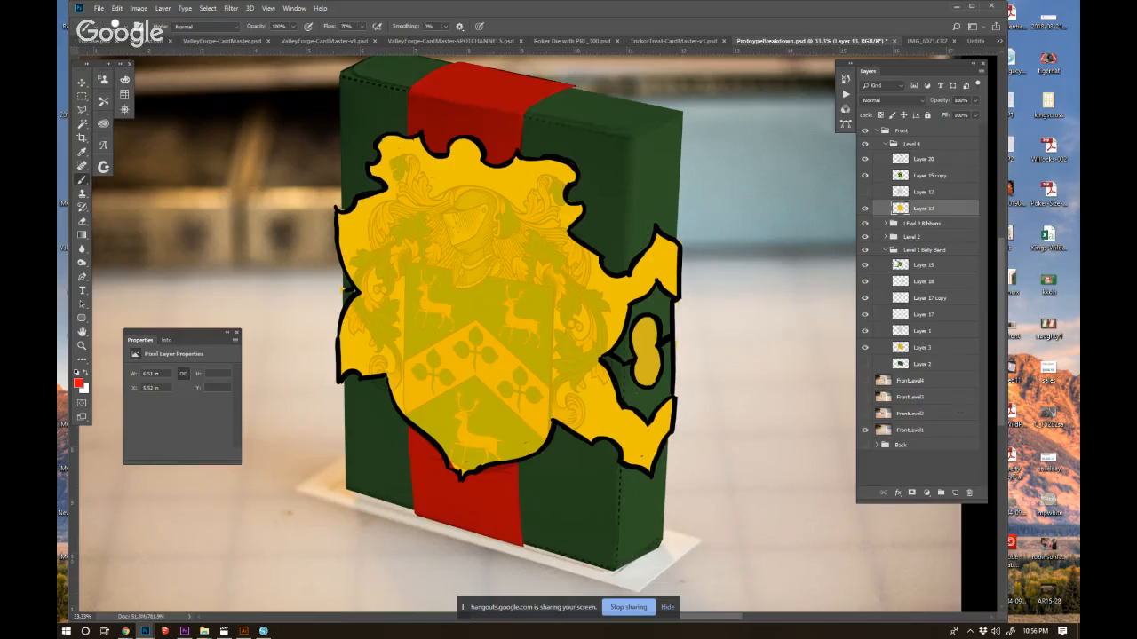
# Group Layer 20, Layer 15 copy, Layer 12 and Layer 13 together inside the Level 4 group.
pyautogui.click(892, 251)
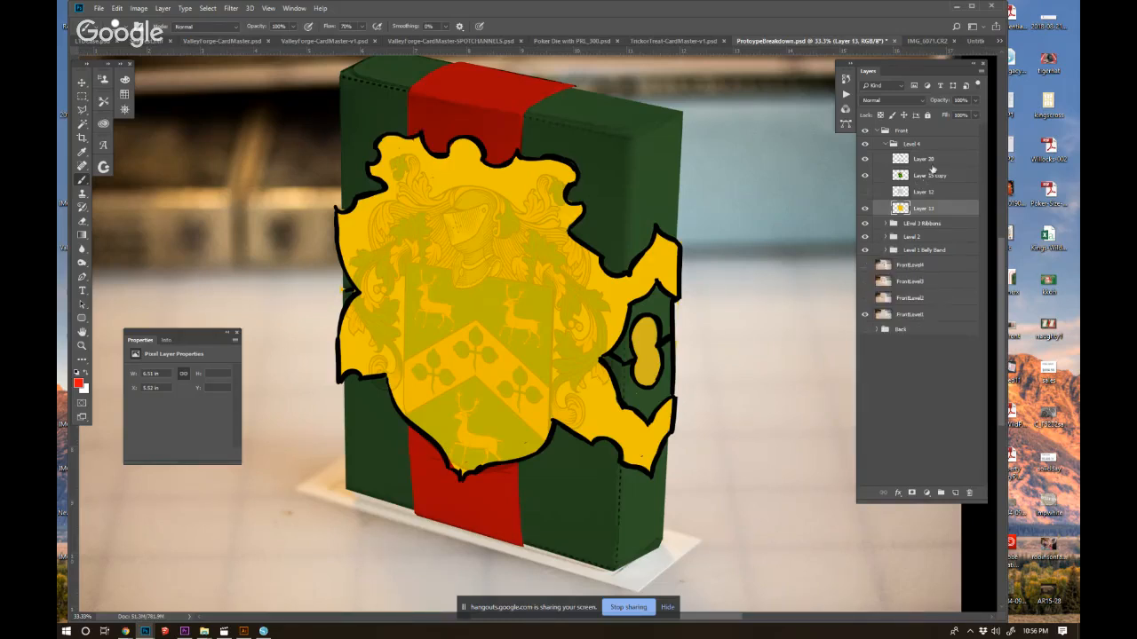
pyautogui.keyDown('shift'); pyautogui.click(931, 159); pyautogui.keyUp('shift')
pyautogui.hotkey('ctrl', 'g')
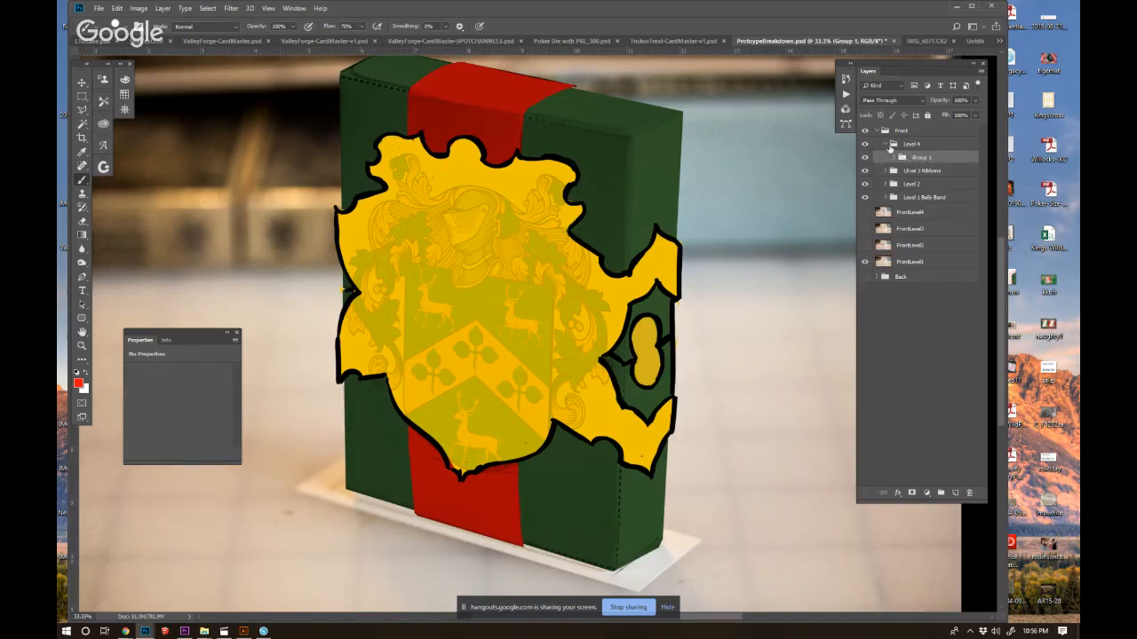
# Collapse the Level 4 group and hide Level 4, the Level 3 Ribbons and Level 2 to isolate the belly band.
pyautogui.click(866, 146)
pyautogui.click(866, 147)
pyautogui.click(866, 144)
pyautogui.click(885, 143)
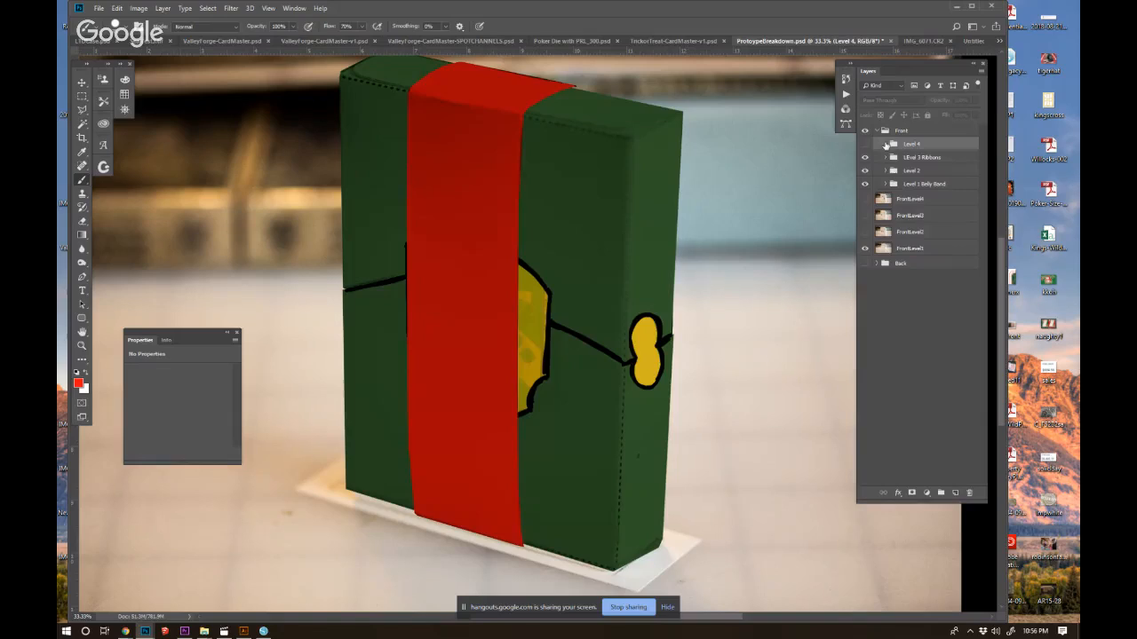
pyautogui.click(865, 157)
pyautogui.click(865, 171)
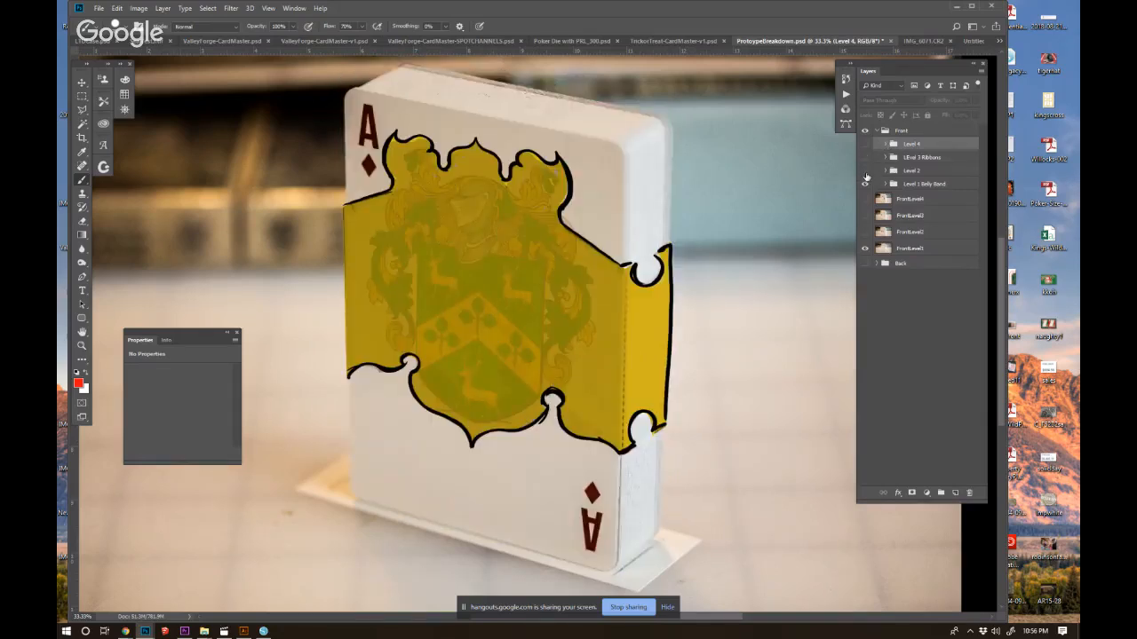
# Increase the opacity of the crest artwork on Layer 15 in the Level 1 Belly Band group.
pyautogui.click(885, 184)
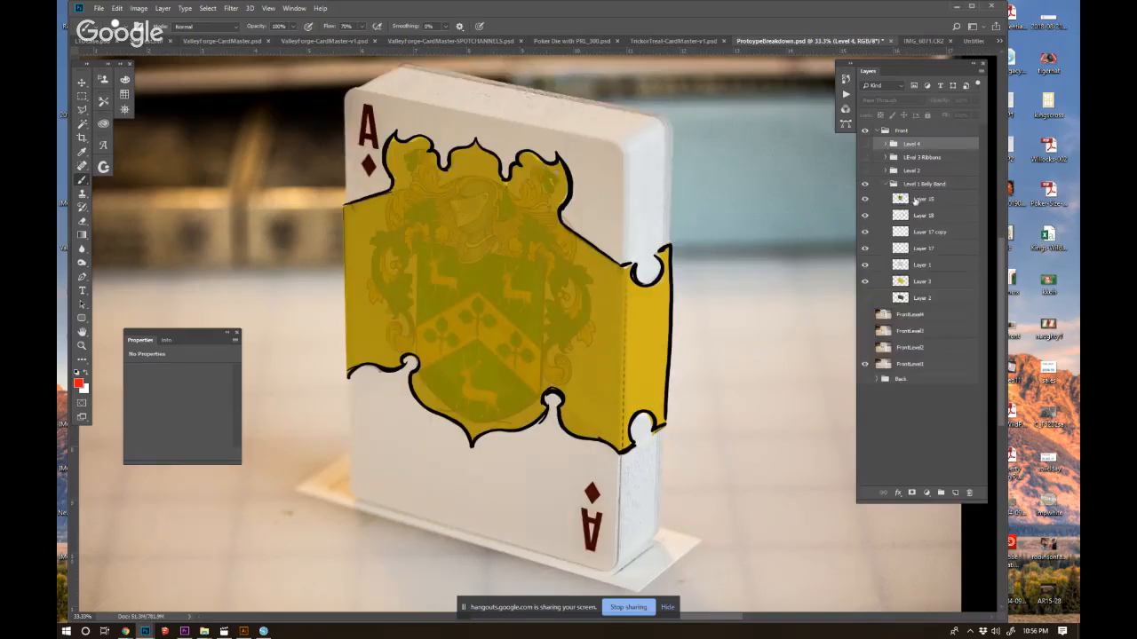
pyautogui.click(915, 200)
pyautogui.moveTo(940, 102); pyautogui.dragTo(968, 103)
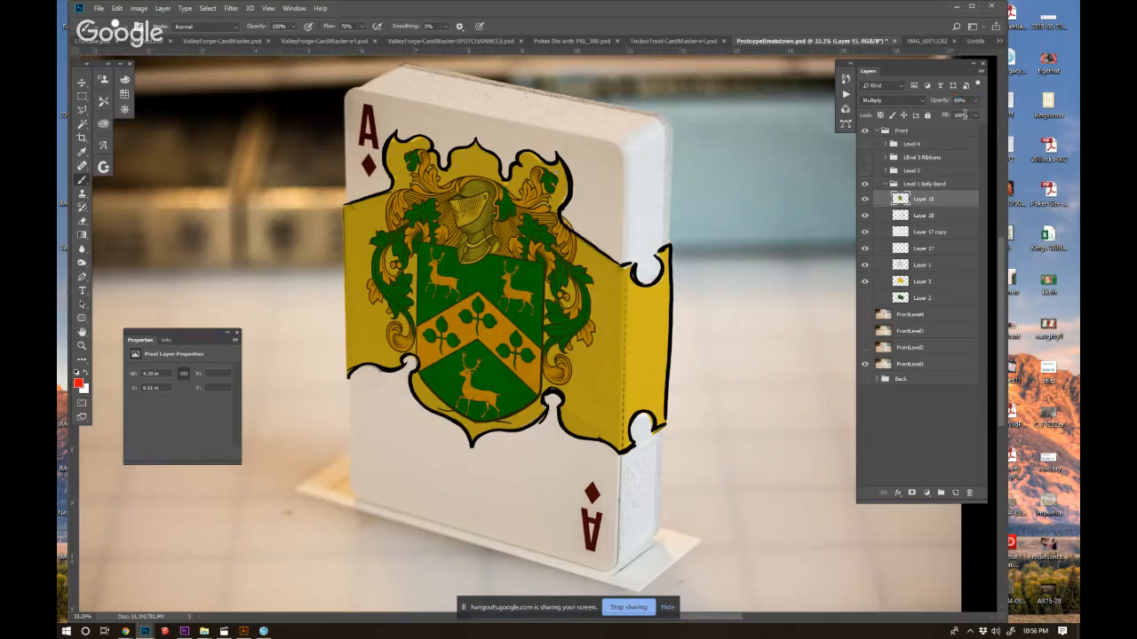
# Collapse the Level 1 Belly Band group and toggle Level 2's visibility to compare the green box with the band, leaving Level 2 shown.
pyautogui.click(887, 184)
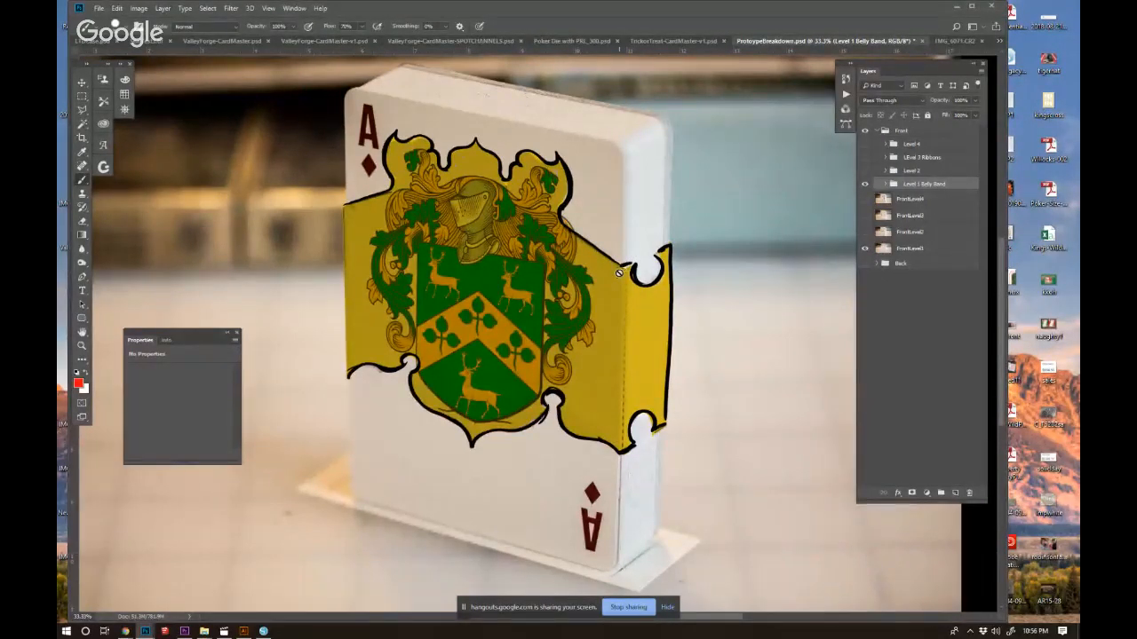
pyautogui.click(865, 170)
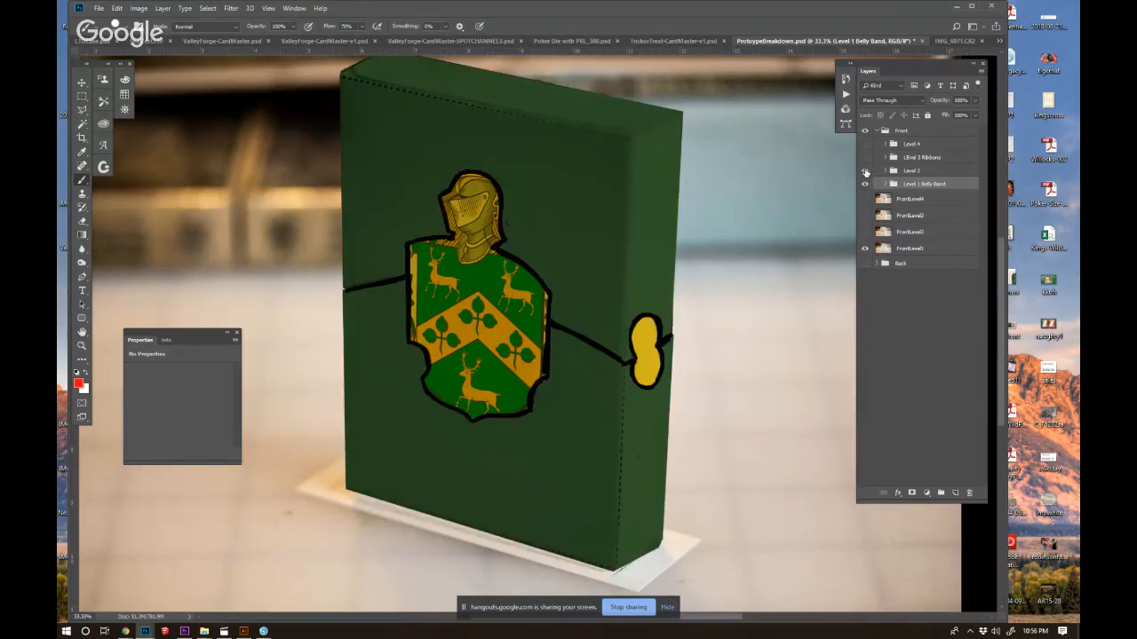
pyautogui.click(865, 171)
pyautogui.click(865, 171)
pyautogui.click(865, 170)
pyautogui.click(865, 171)
pyautogui.click(864, 170)
pyautogui.click(865, 170)
pyautogui.click(865, 170)
pyautogui.click(864, 171)
pyautogui.click(863, 170)
pyautogui.click(863, 171)
# Add a new layer, set the foreground colour to golden yellow #ecbc13 and place the layer above the Level 2 group.
pyautogui.click(954, 494)
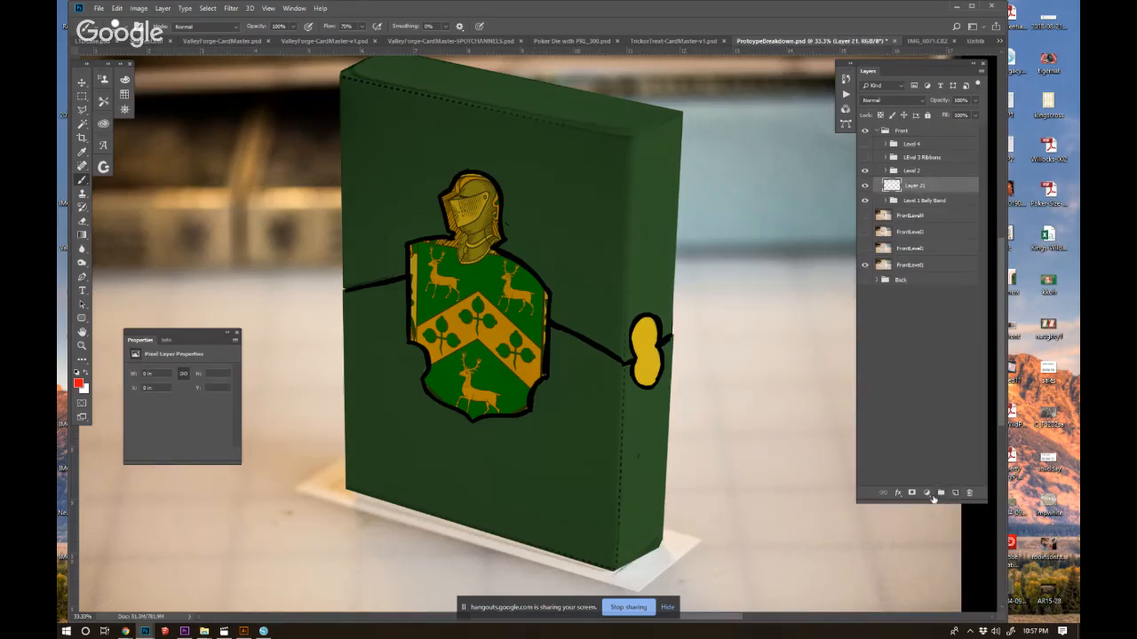
pyautogui.click(79, 384)
pyautogui.moveTo(676, 486)
pyautogui.mouseDown()
pyautogui.moveTo(676, 452)
pyautogui.moveTo(676, 498)
pyautogui.mouseUp()
pyautogui.click(656, 397)
pyautogui.click(673, 505)
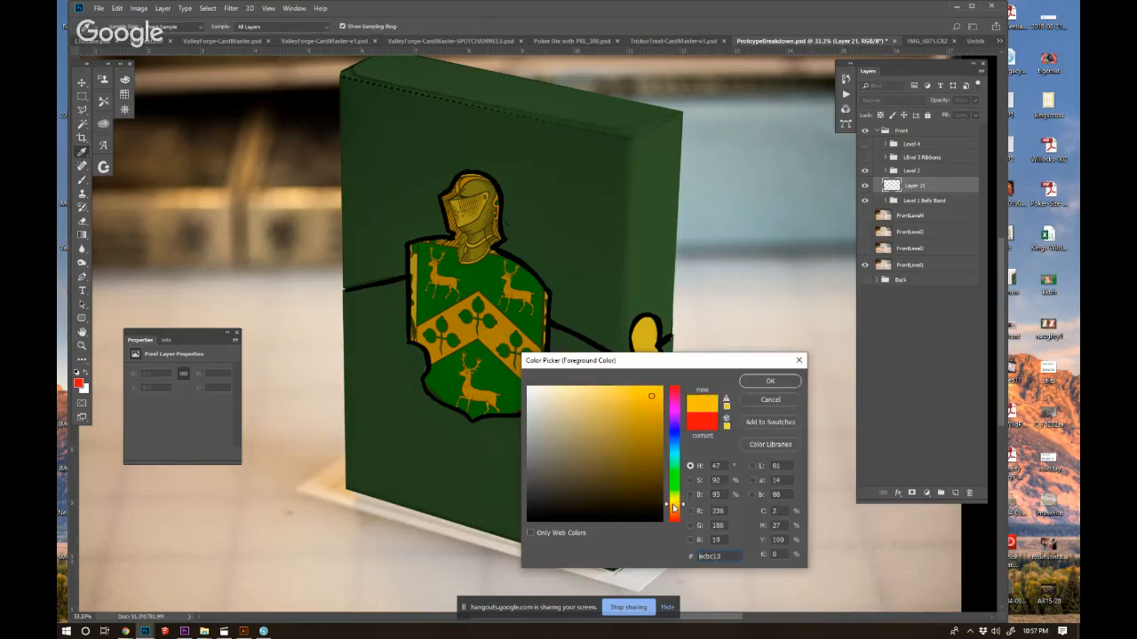
pyautogui.click(751, 383)
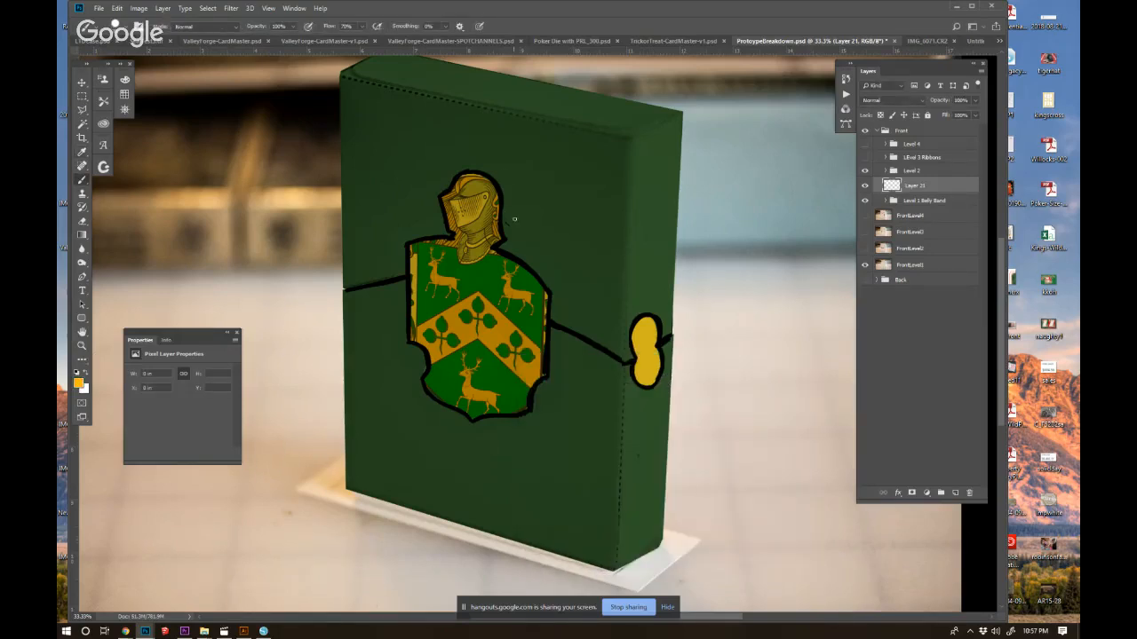
pyautogui.moveTo(914, 188); pyautogui.dragTo(907, 164)
# Sketch yellow scrollwork on both sides of the knight's helmet above the shield.
pyautogui.moveTo(512, 236); pyautogui.dragTo(522, 233)
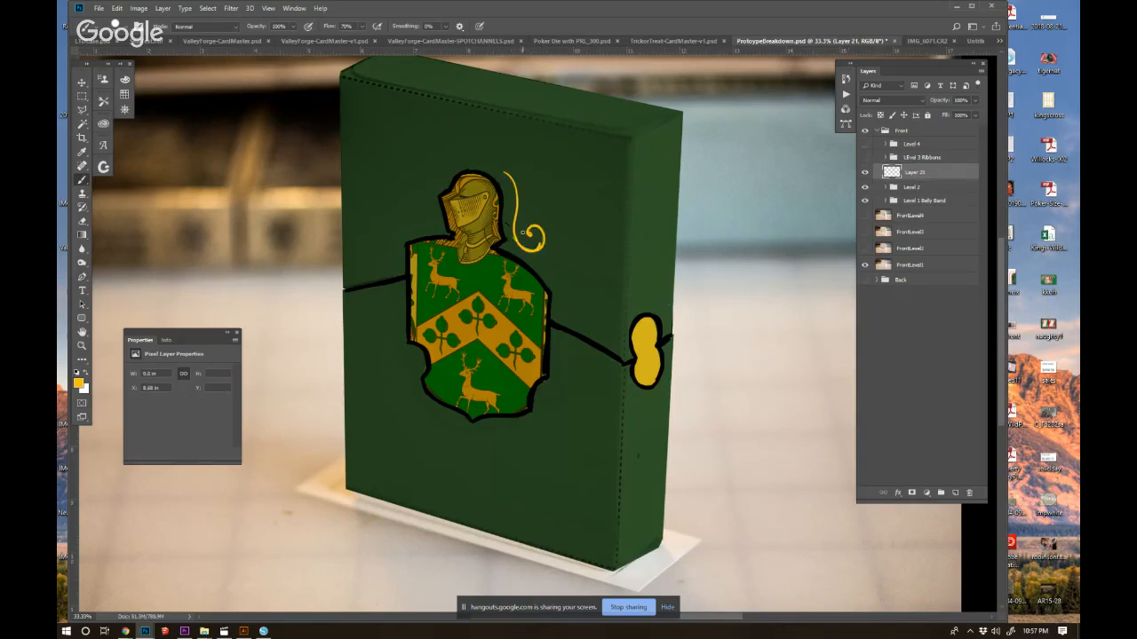
pyautogui.moveTo(461, 163)
pyautogui.mouseDown()
pyautogui.moveTo(436, 173)
pyautogui.moveTo(410, 216)
pyautogui.mouseUp()
pyautogui.moveTo(516, 244)
pyautogui.mouseDown()
pyautogui.moveTo(565, 276)
pyautogui.moveTo(568, 238)
pyautogui.mouseUp()
pyautogui.moveTo(547, 210)
pyautogui.mouseDown()
pyautogui.moveTo(542, 218)
pyautogui.moveTo(519, 200)
pyautogui.mouseUp()
pyautogui.moveTo(537, 191); pyautogui.dragTo(525, 210)
pyautogui.moveTo(444, 154); pyautogui.dragTo(427, 210)
pyautogui.moveTo(407, 217)
pyautogui.mouseDown()
pyautogui.moveTo(393, 201)
pyautogui.moveTo(406, 194)
pyautogui.mouseUp()
pyautogui.moveTo(421, 219)
pyautogui.mouseDown()
pyautogui.moveTo(380, 251)
pyautogui.moveTo(377, 222)
pyautogui.moveTo(348, 266)
pyautogui.moveTo(345, 142)
pyautogui.mouseUp()
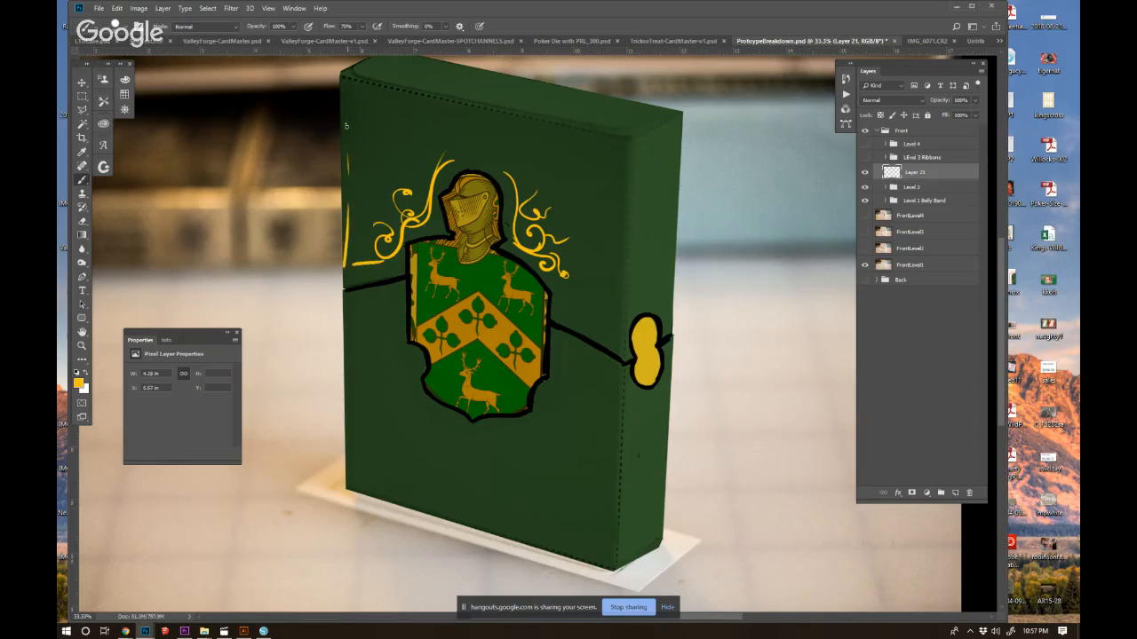
# Sketch a yellow banner lettered "Heraldy" above the helmet, with border lines and flourishes around the box front.
pyautogui.moveTo(590, 201)
pyautogui.mouseDown()
pyautogui.moveTo(474, 151)
pyautogui.moveTo(400, 160)
pyautogui.mouseUp()
pyautogui.moveTo(391, 107); pyautogui.dragTo(394, 142)
pyautogui.moveTo(394, 142)
pyautogui.mouseDown()
pyautogui.moveTo(400, 108)
pyautogui.moveTo(559, 115)
pyautogui.moveTo(577, 187)
pyautogui.mouseUp()
pyautogui.moveTo(406, 112); pyautogui.dragTo(407, 148)
pyautogui.moveTo(417, 112)
pyautogui.mouseDown()
pyautogui.moveTo(417, 145)
pyautogui.moveTo(420, 133)
pyautogui.mouseUp()
pyautogui.moveTo(425, 133)
pyautogui.mouseDown()
pyautogui.moveTo(432, 124)
pyautogui.moveTo(444, 140)
pyautogui.moveTo(454, 126)
pyautogui.mouseUp()
pyautogui.moveTo(457, 133)
pyautogui.mouseDown()
pyautogui.moveTo(524, 134)
pyautogui.moveTo(604, 161)
pyautogui.moveTo(535, 241)
pyautogui.moveTo(607, 148)
pyautogui.mouseUp()
pyautogui.moveTo(608, 148); pyautogui.dragTo(609, 332)
pyautogui.moveTo(373, 117)
pyautogui.mouseDown()
pyautogui.moveTo(392, 208)
pyautogui.moveTo(345, 200)
pyautogui.mouseUp()
pyautogui.moveTo(544, 336)
pyautogui.mouseDown()
pyautogui.moveTo(600, 401)
pyautogui.moveTo(550, 411)
pyautogui.moveTo(585, 530)
pyautogui.moveTo(533, 424)
pyautogui.moveTo(535, 453)
pyautogui.moveTo(441, 448)
pyautogui.moveTo(406, 409)
pyautogui.moveTo(450, 455)
pyautogui.mouseUp()
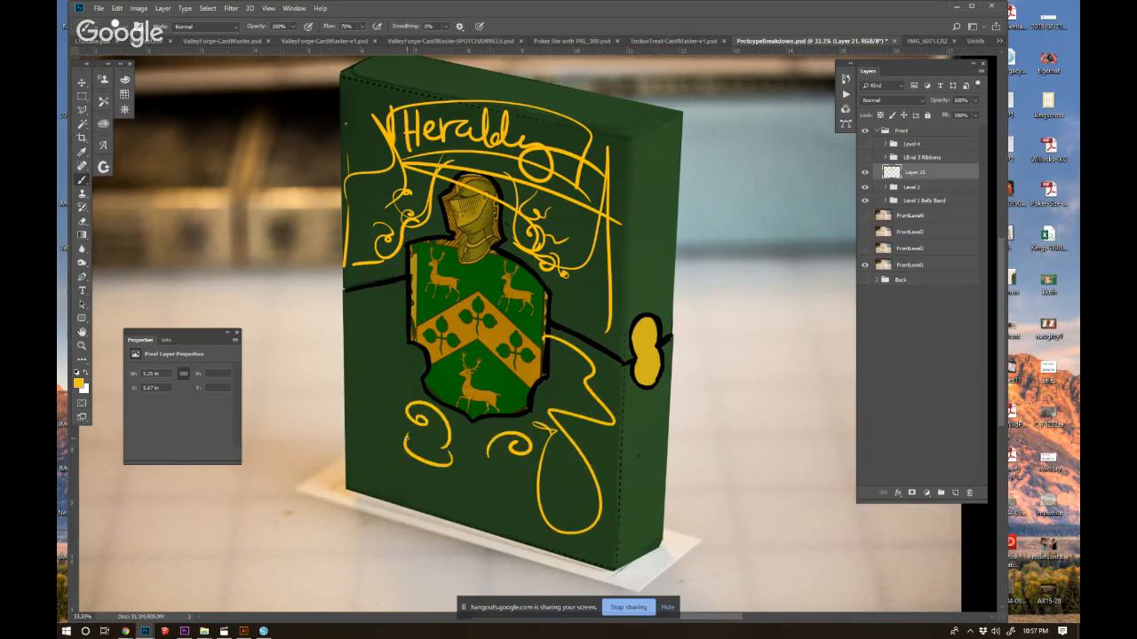
# Delete the yellow sketch layer and show the Level 3 Ribbons and Level 4 groups again.
pyautogui.click(866, 174)
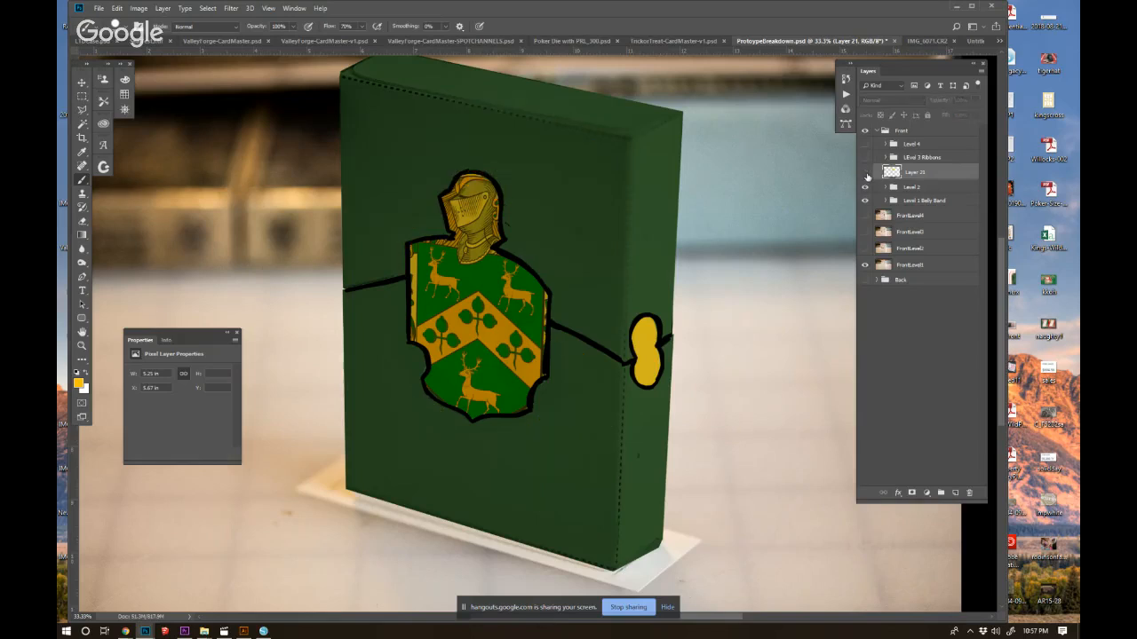
pyautogui.moveTo(937, 175); pyautogui.dragTo(970, 493)
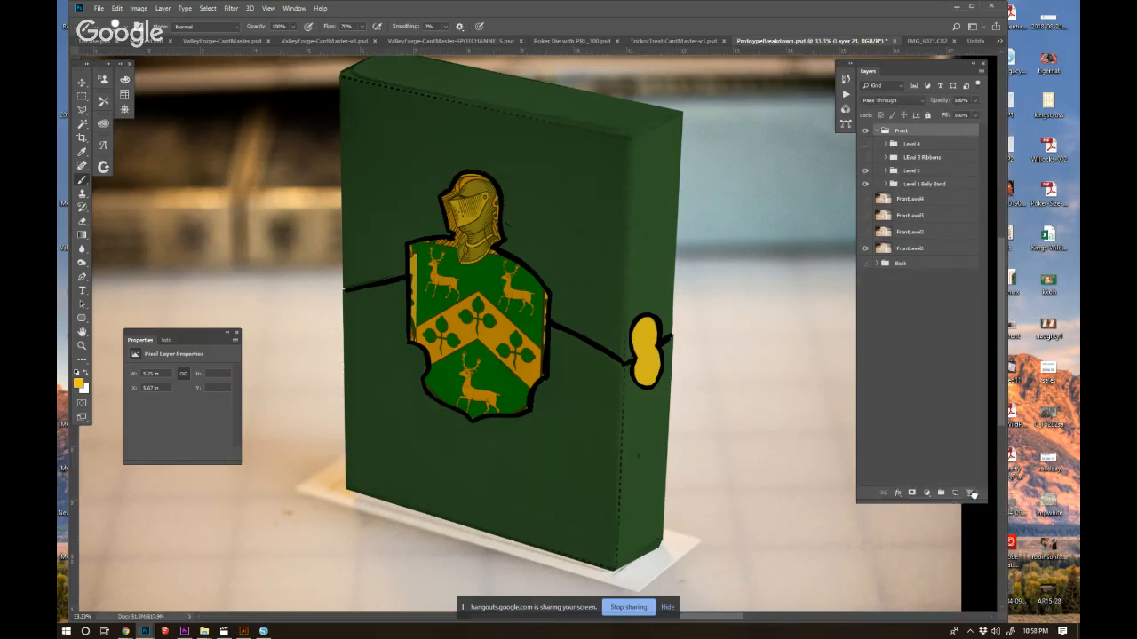
pyautogui.click(865, 158)
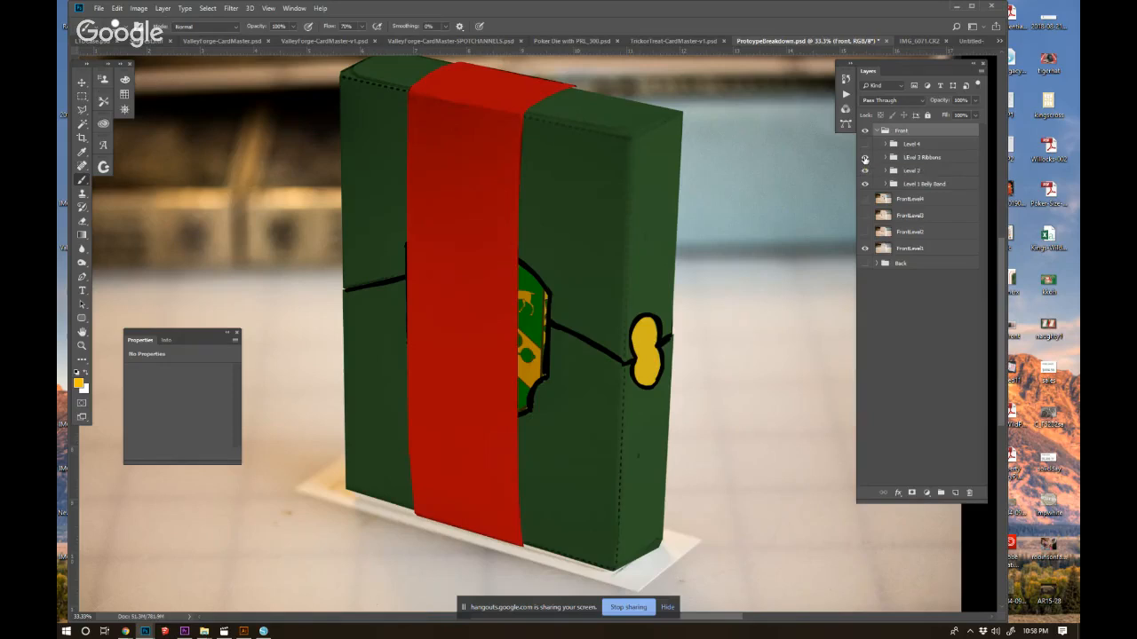
pyautogui.click(865, 144)
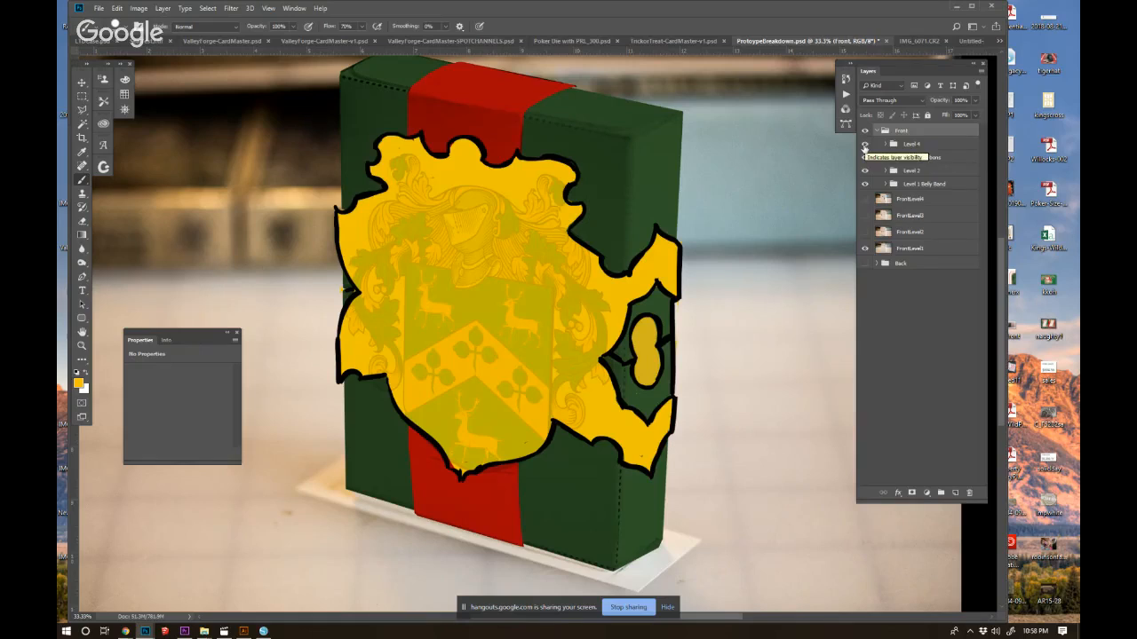
# On a new layer above Level 4, draw black scroll flourishes across the top and side of the yellow crest band.
pyautogui.click(954, 493)
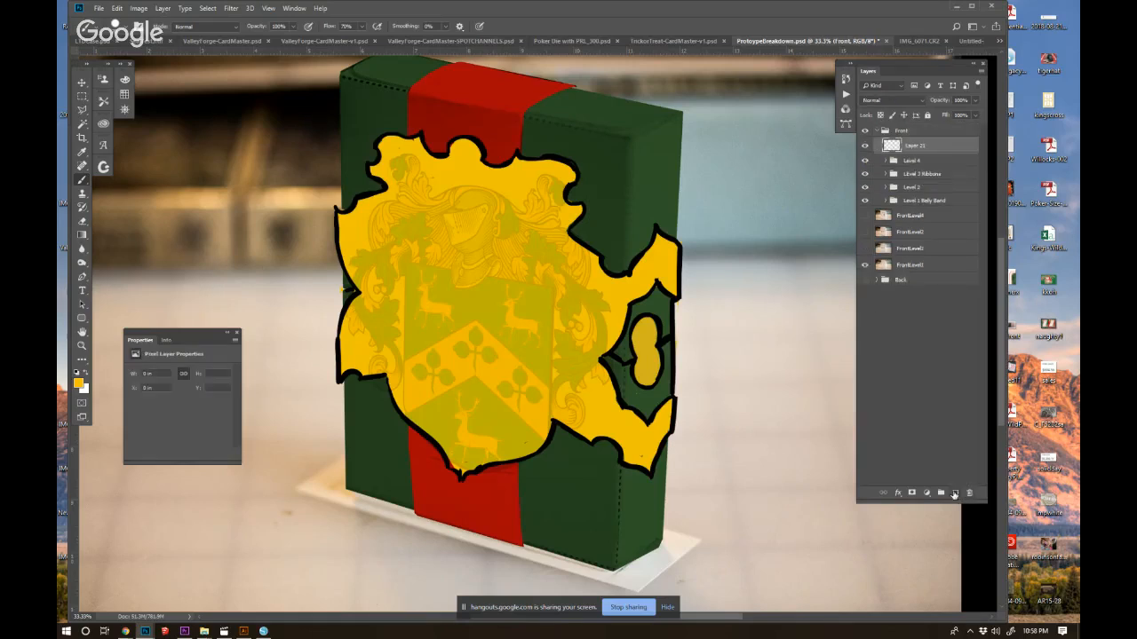
pyautogui.press('d')
pyautogui.moveTo(496, 204); pyautogui.dragTo(432, 222)
pyautogui.moveTo(504, 205)
pyautogui.mouseDown()
pyautogui.moveTo(531, 170)
pyautogui.moveTo(547, 181)
pyautogui.mouseUp()
pyautogui.moveTo(424, 200); pyautogui.dragTo(392, 157)
pyautogui.moveTo(461, 186)
pyautogui.mouseDown()
pyautogui.moveTo(463, 152)
pyautogui.moveTo(479, 190)
pyautogui.mouseUp()
pyautogui.moveTo(529, 213); pyautogui.dragTo(566, 249)
pyautogui.moveTo(583, 294); pyautogui.dragTo(568, 386)
# Letter "100" vertically in black inside the yellow figure-eight shape on the box's side, undoing the oval drawn there first.
pyautogui.moveTo(646, 332)
pyautogui.mouseDown()
pyautogui.moveTo(645, 365)
pyautogui.moveTo(651, 356)
pyautogui.mouseUp()
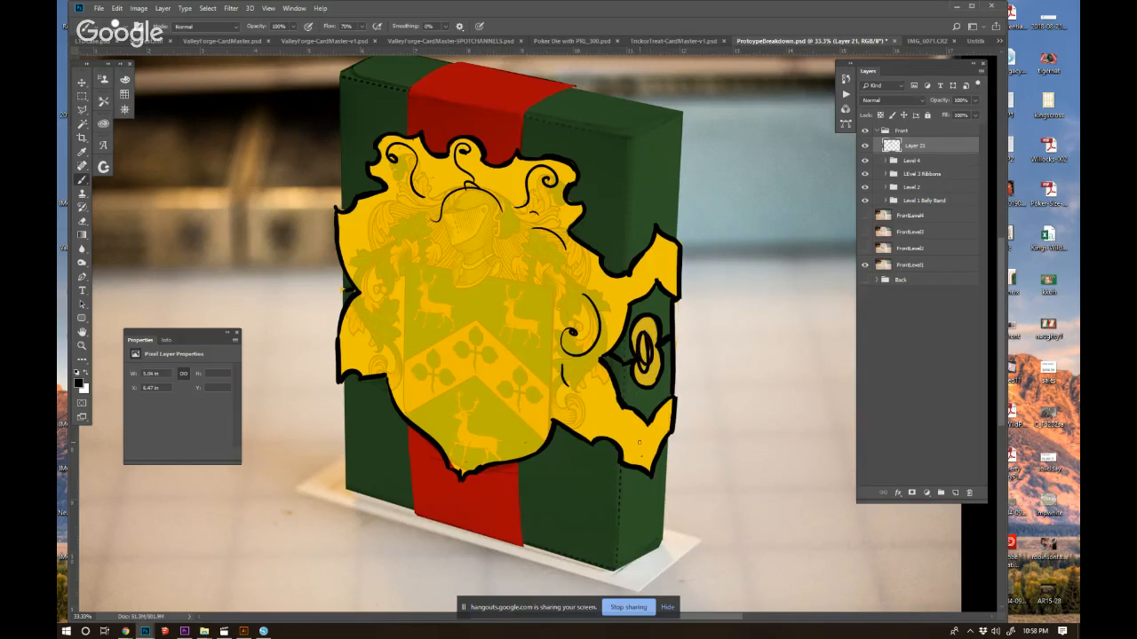
pyautogui.hotkey('ctrl', 'alt', 'z')
pyautogui.hotkey('ctrl', 'alt', 'z')
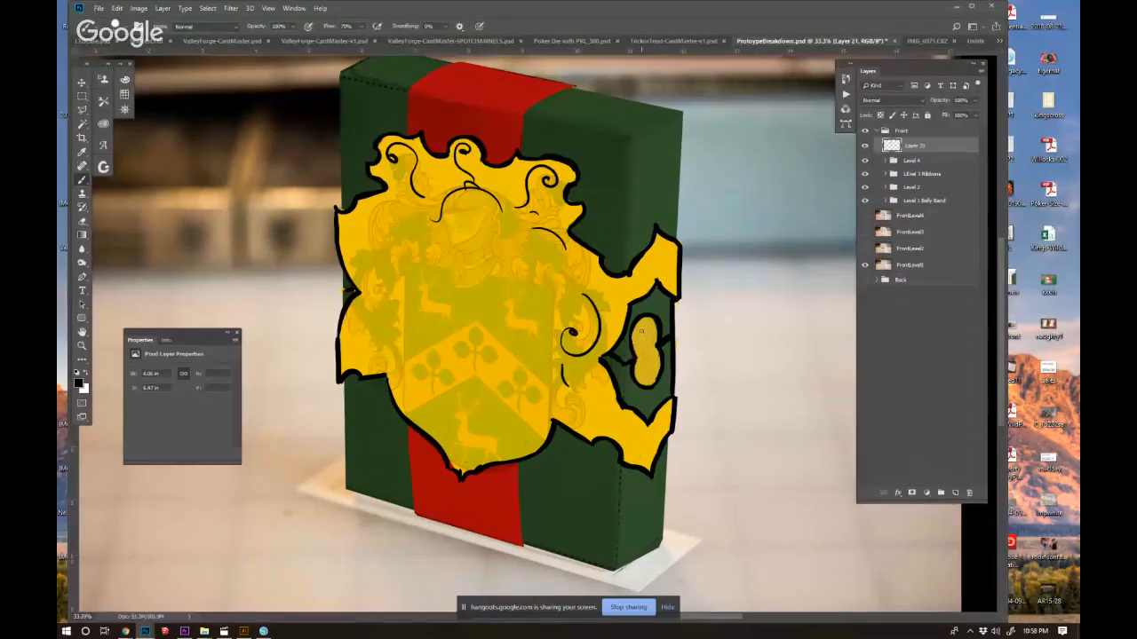
pyautogui.moveTo(642, 332)
pyautogui.mouseDown()
pyautogui.moveTo(645, 323)
pyautogui.moveTo(645, 339)
pyautogui.mouseUp()
pyautogui.moveTo(645, 344); pyautogui.dragTo(646, 364)
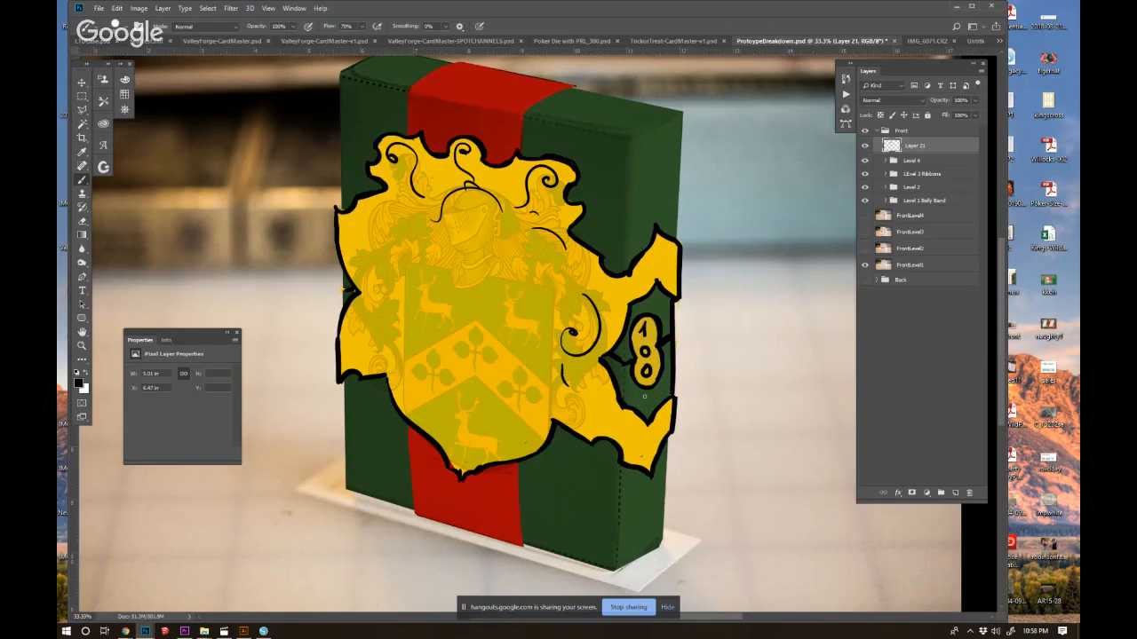
pyautogui.click(630, 607)
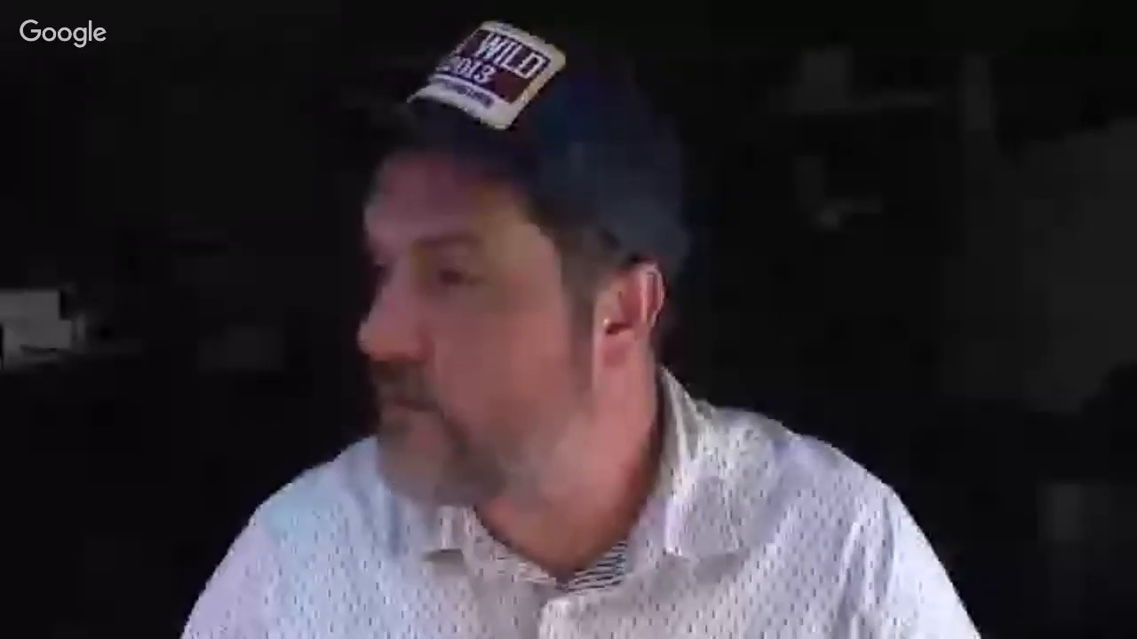